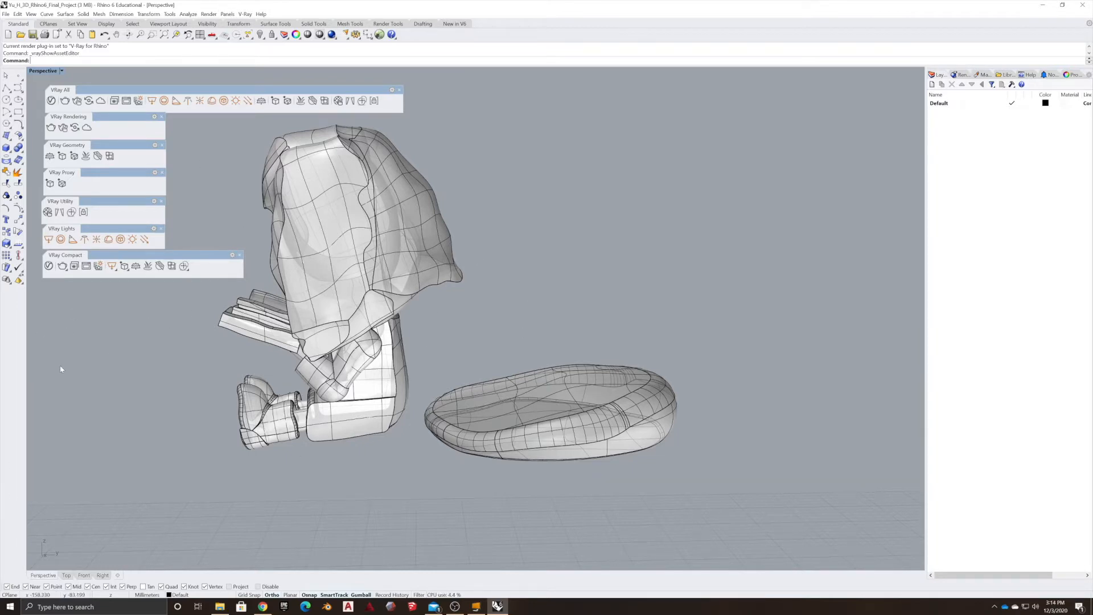
Set the current renderer to V-Ray for Rhino.
left_click(210, 15)
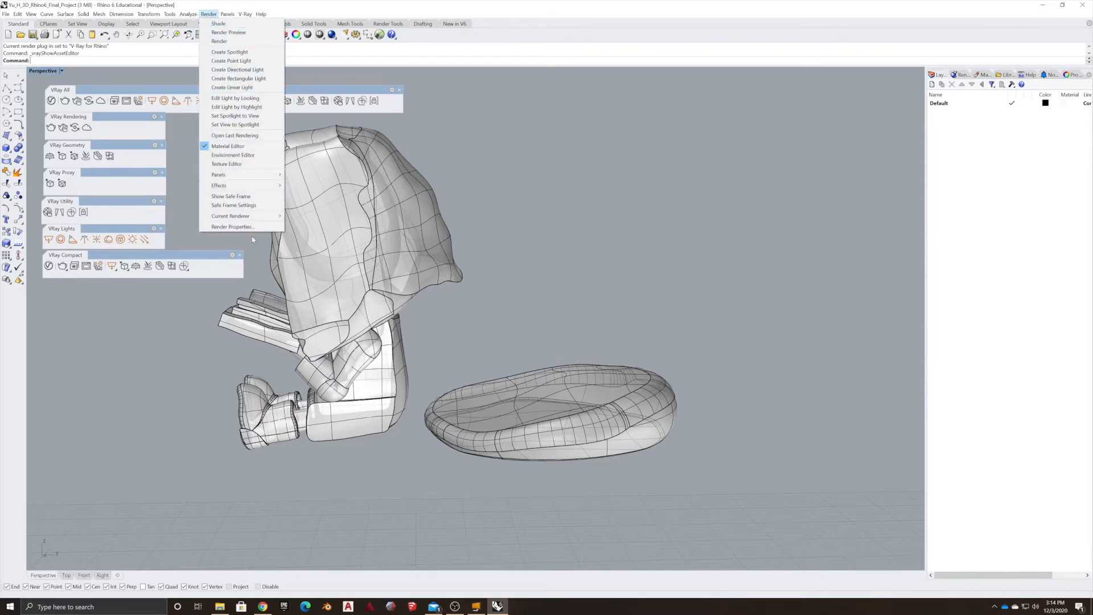
mouse_move(241, 219)
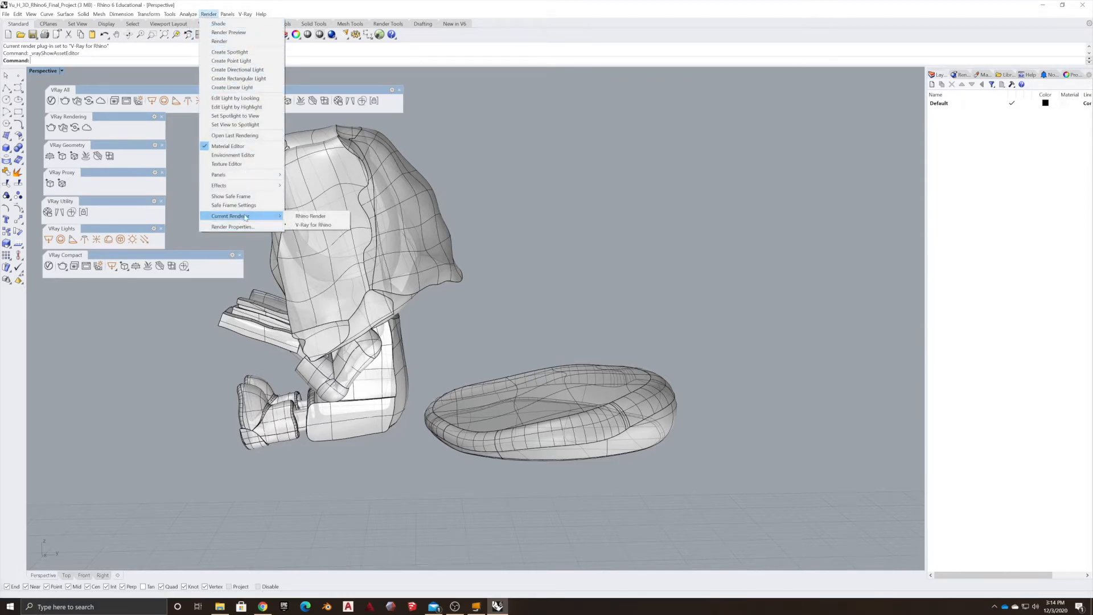
left_click(308, 224)
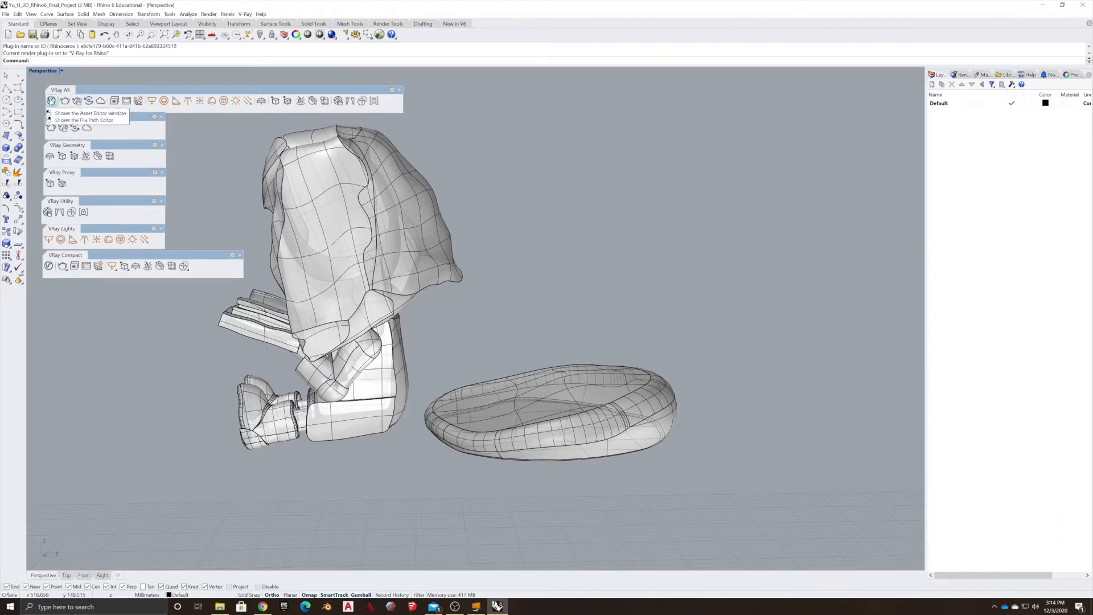
Close the extra V-Ray toolbars, keeping only V-Ray Compact, and move it up above the model.
left_click(161, 116)
left_click(162, 144)
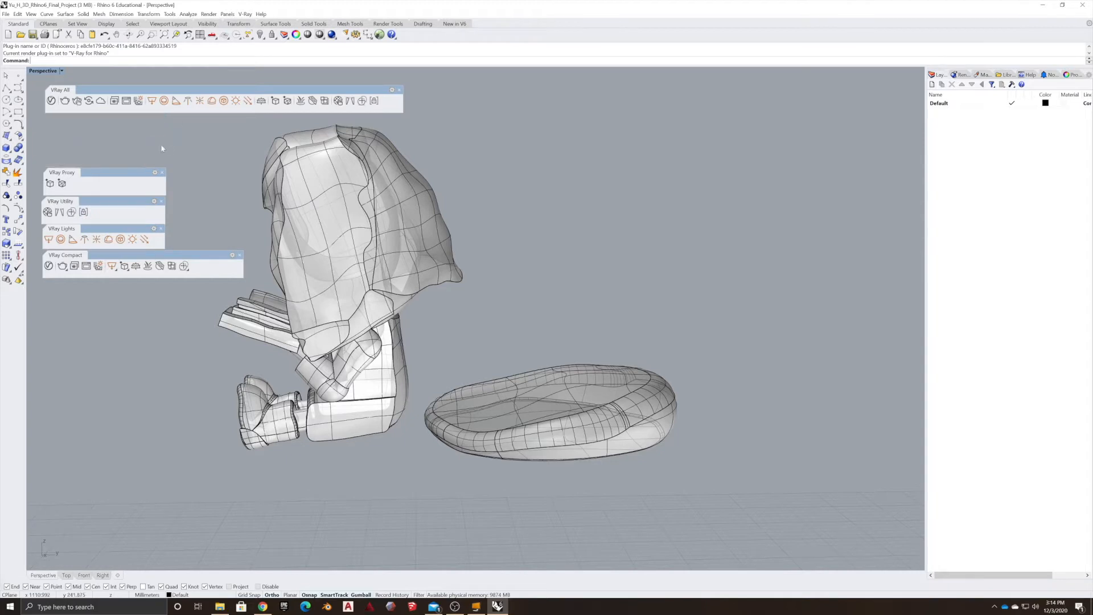
left_click(162, 172)
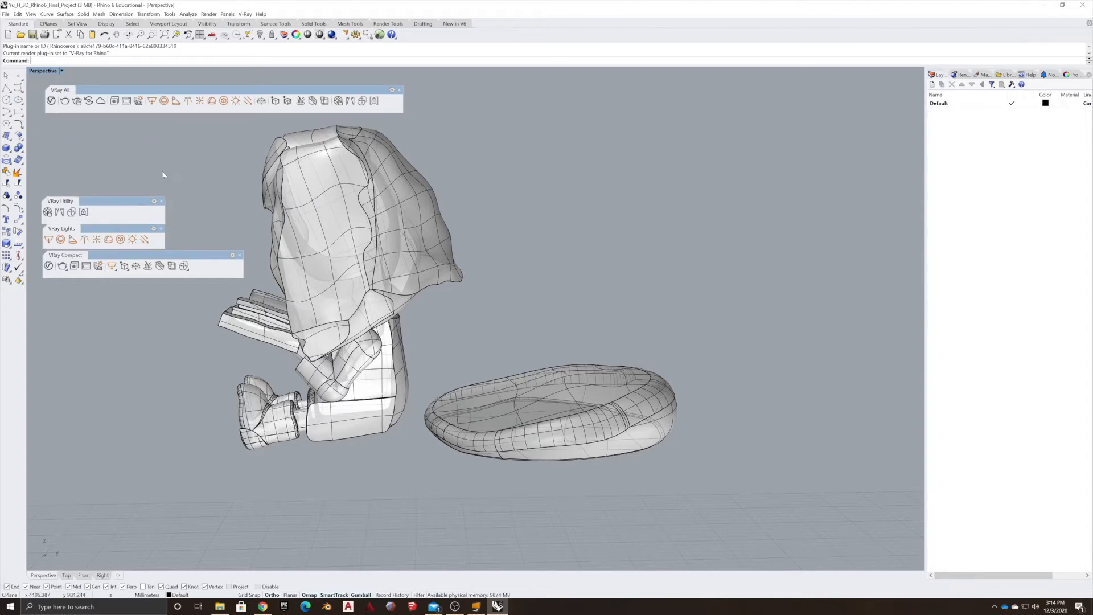
left_click(162, 202)
left_click(161, 228)
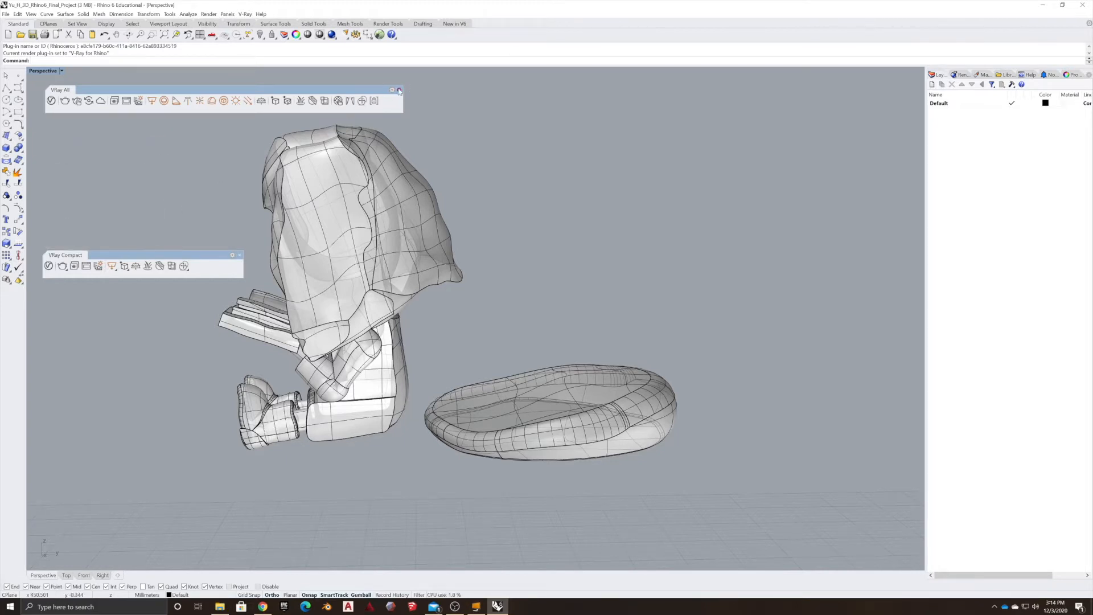
left_click(400, 90)
left_click_drag(180, 258, 180, 85)
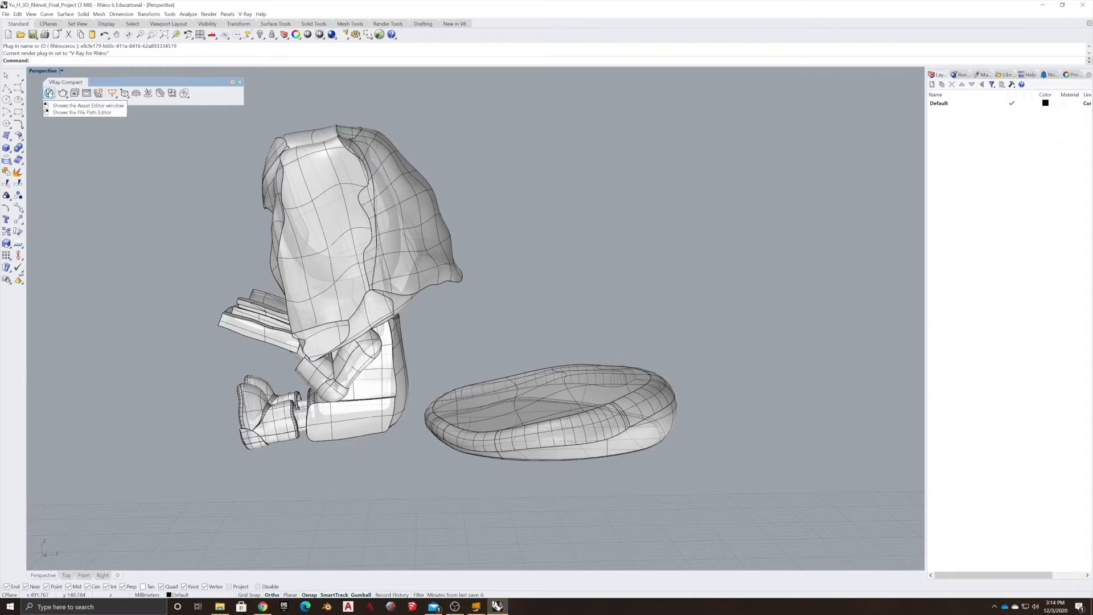
Open the V-Ray Asset Editor, reposition it, and start downloading the material library.
left_click(50, 93)
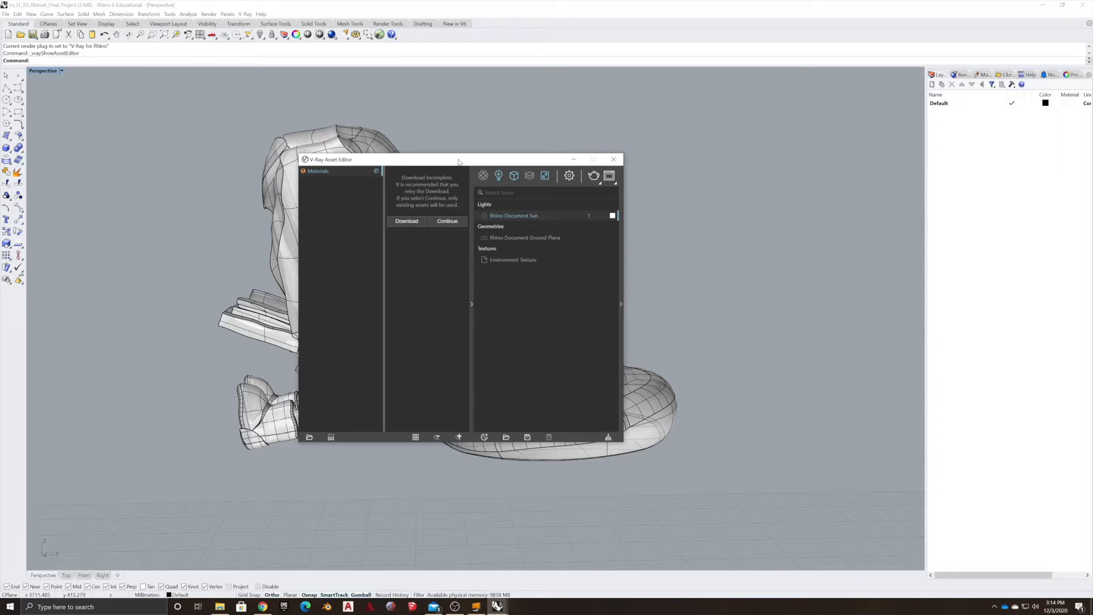
left_click_drag(458, 161, 415, 166)
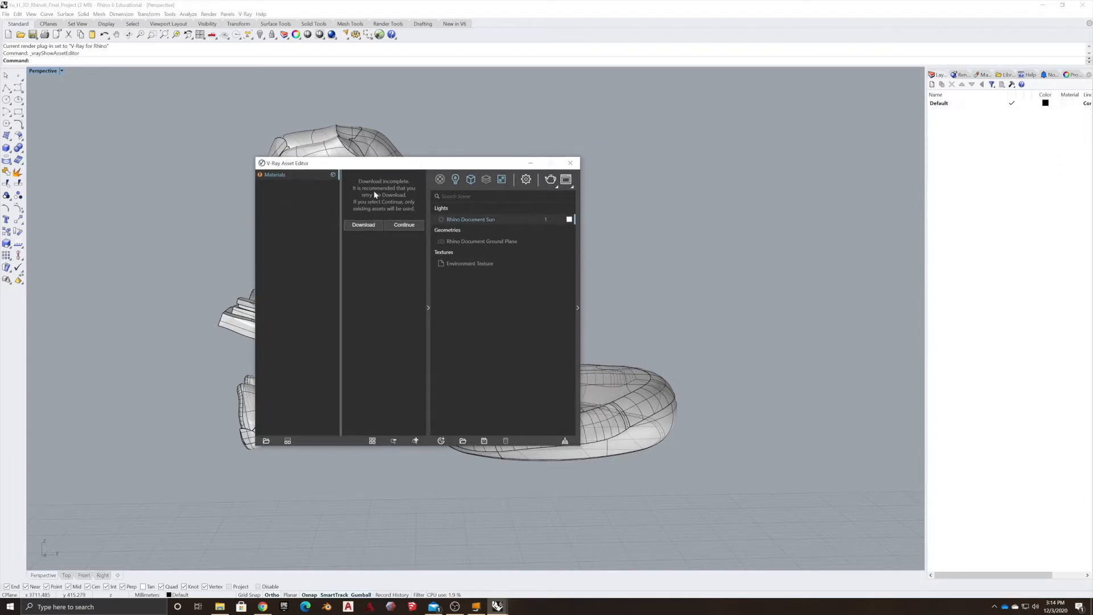
left_click(365, 224)
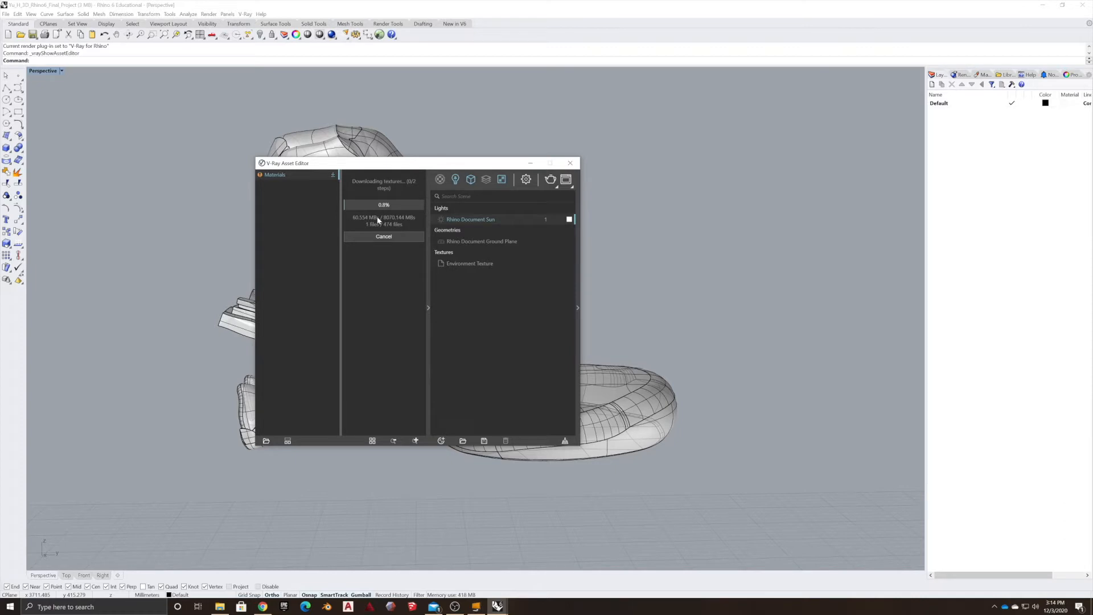
left_click(454, 606)
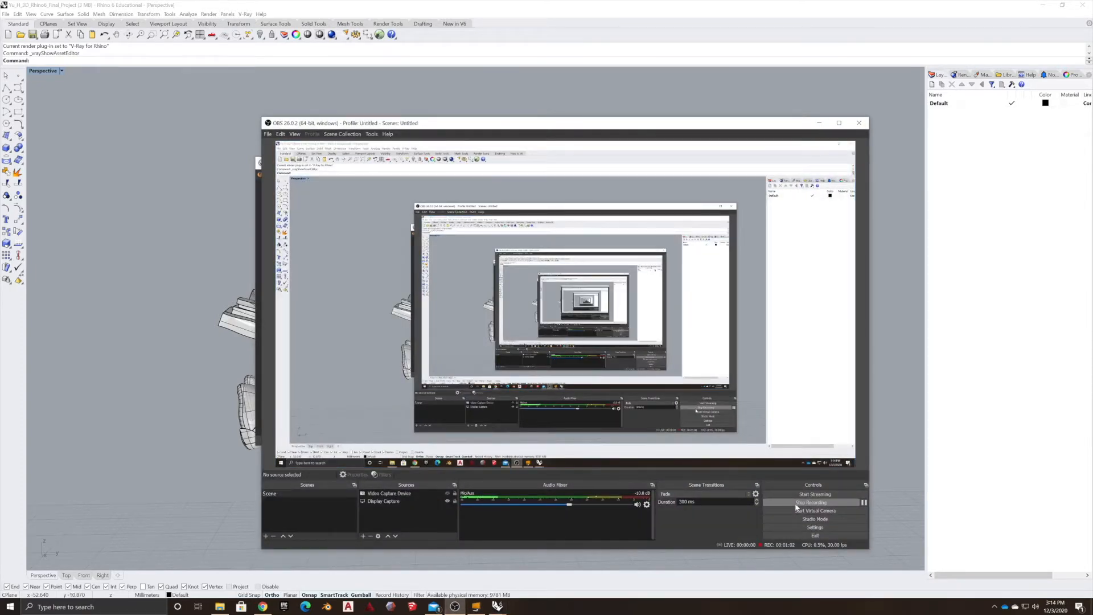
left_click(863, 502)
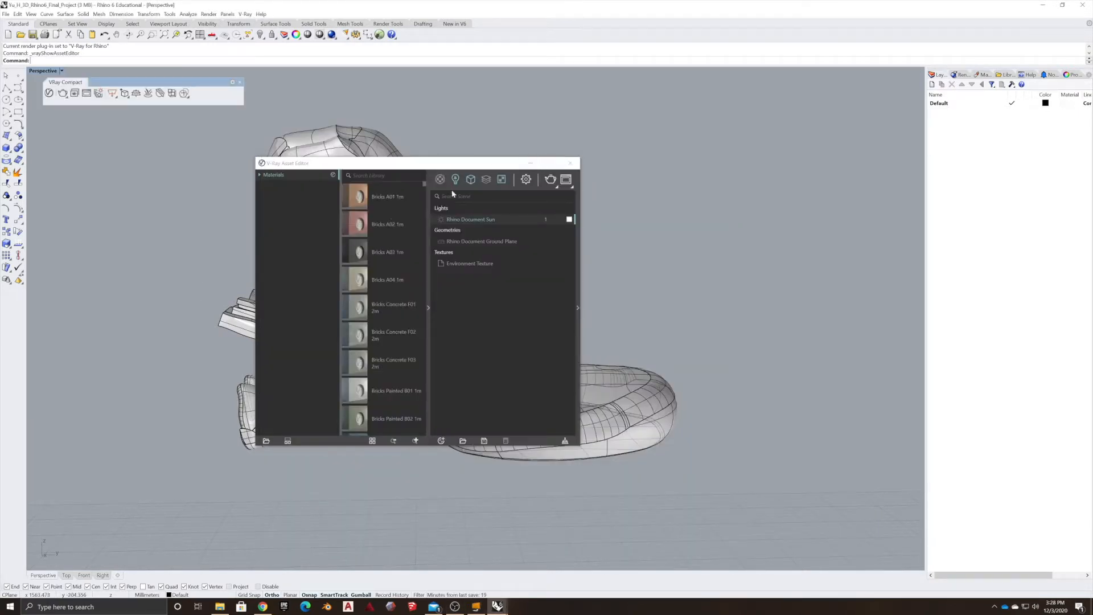
Expand the Asset Editor's properties panel and the Materials category list, and move the editor window aside.
left_click(428, 308)
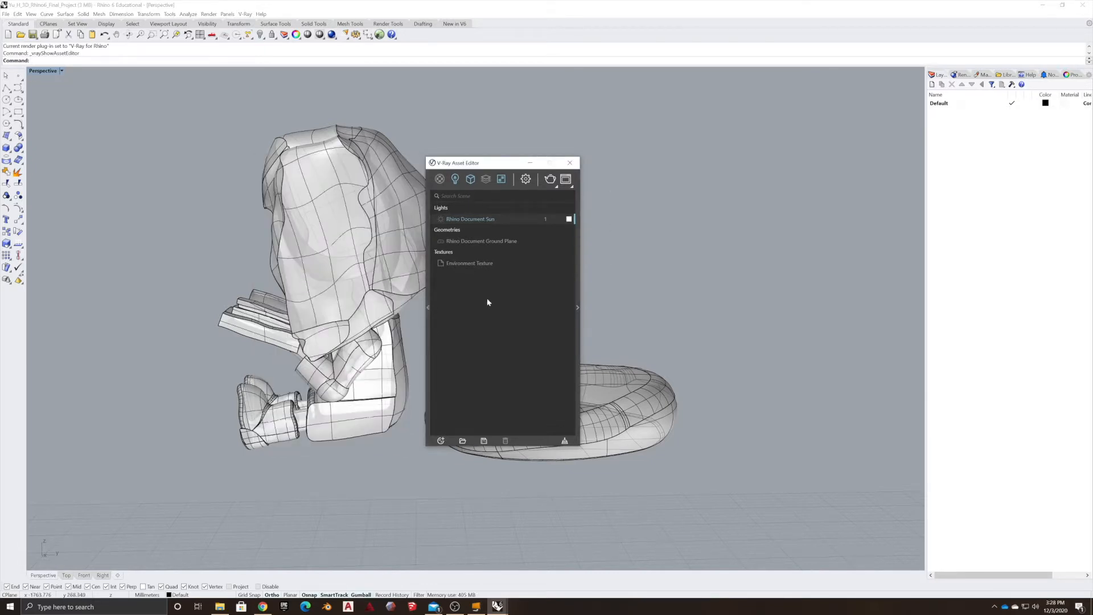
left_click(428, 309)
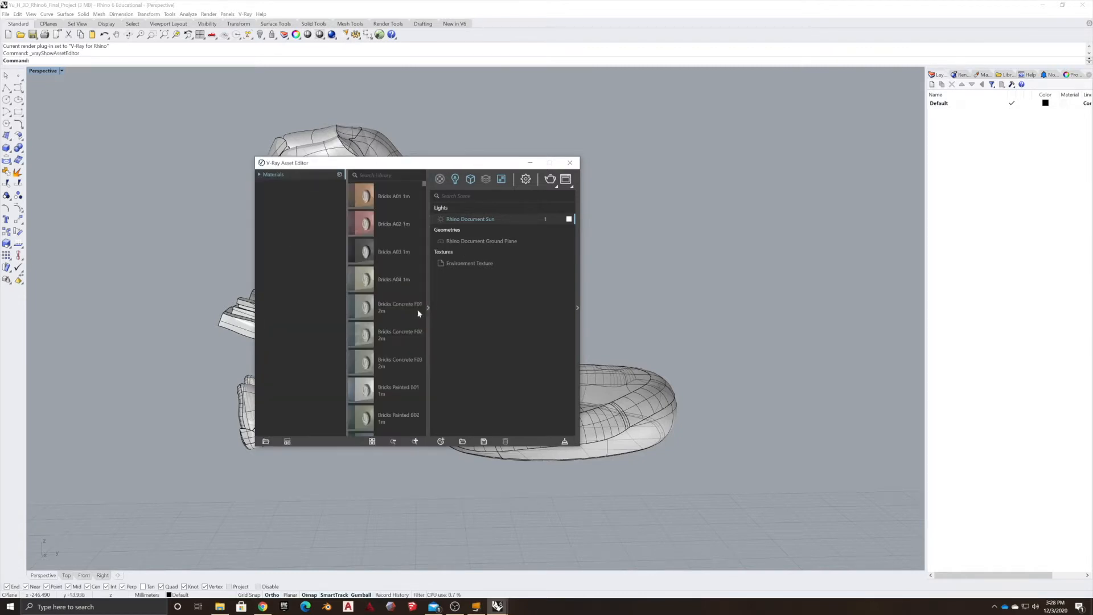
left_click(577, 307)
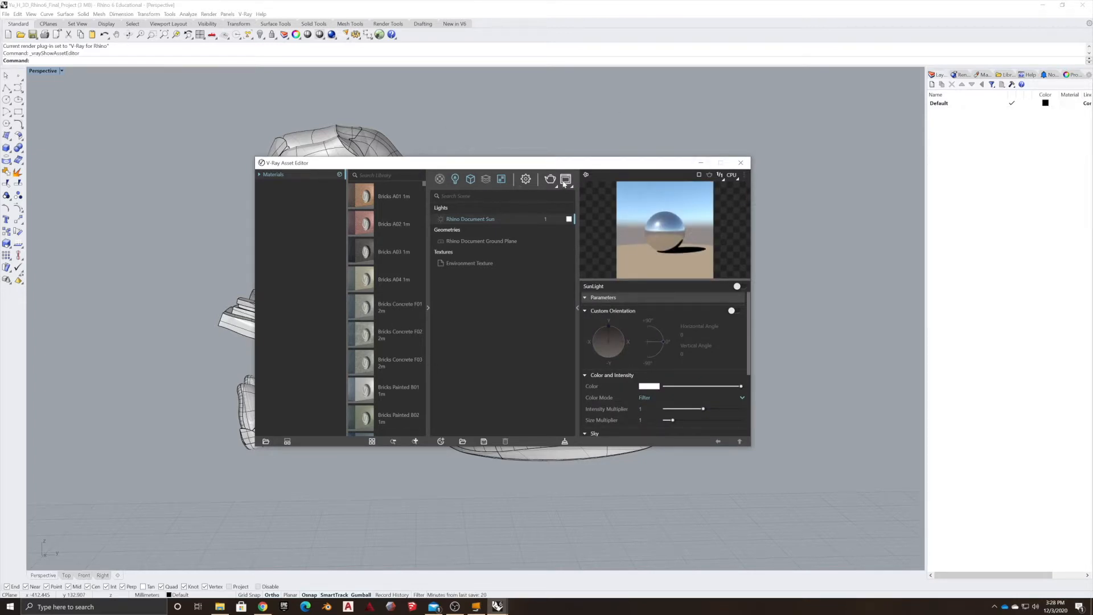
left_click(259, 174)
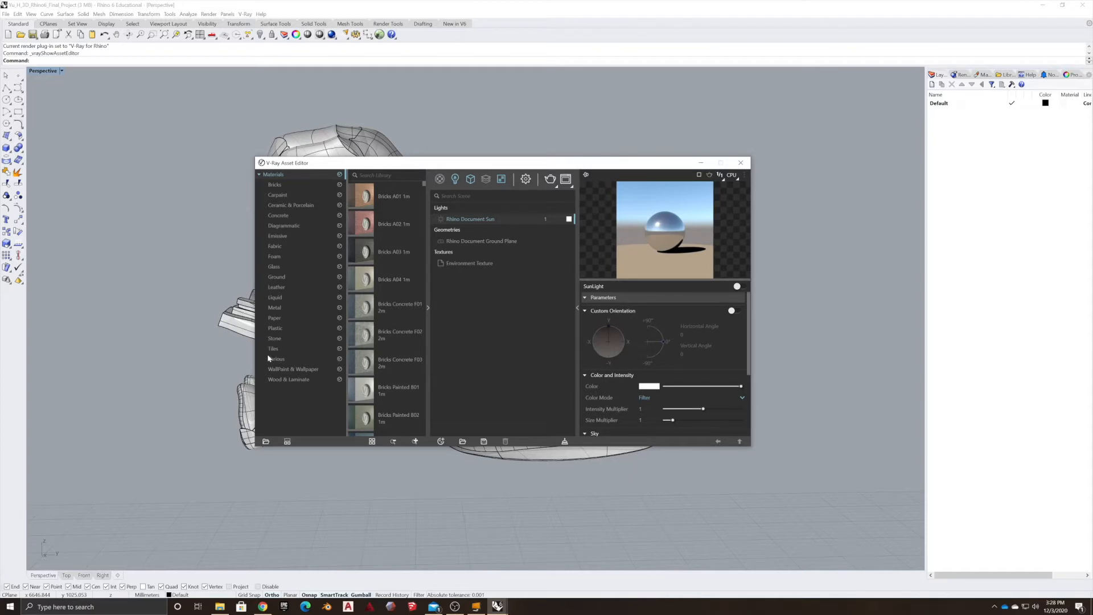
left_click_drag(341, 163, 544, 76)
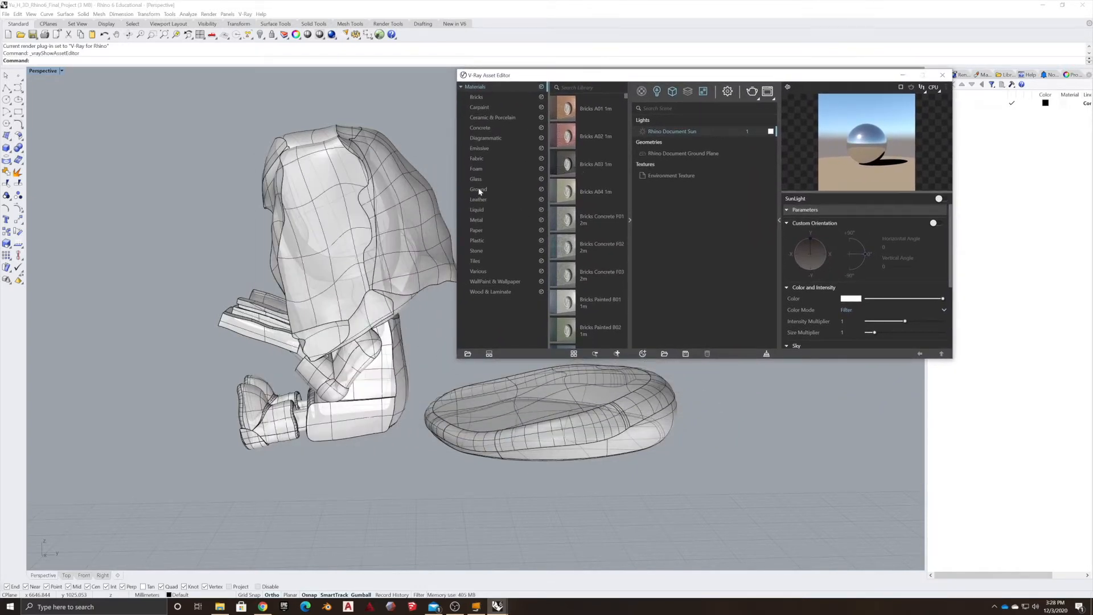
Switch the Perspective viewport to Rendered display mode.
right_click_drag(369, 270, 255, 361)
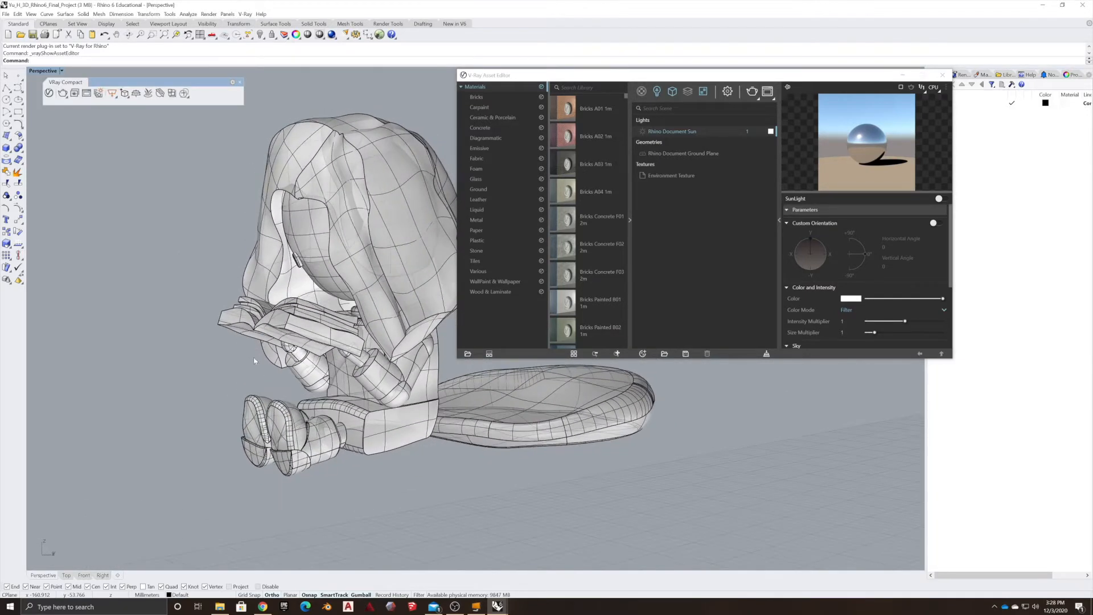
left_click(62, 71)
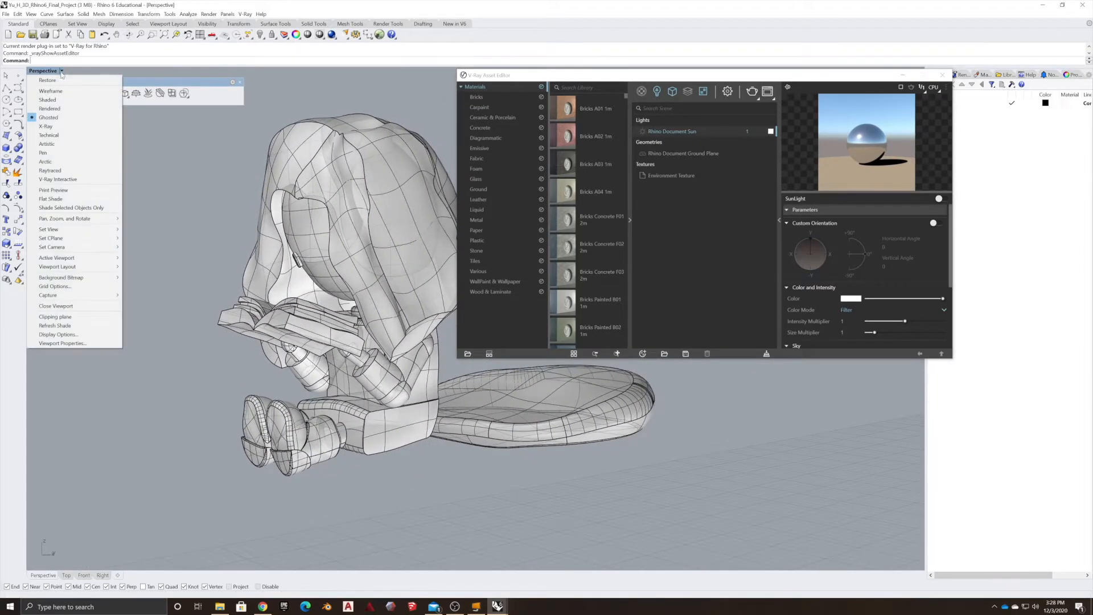
left_click(49, 108)
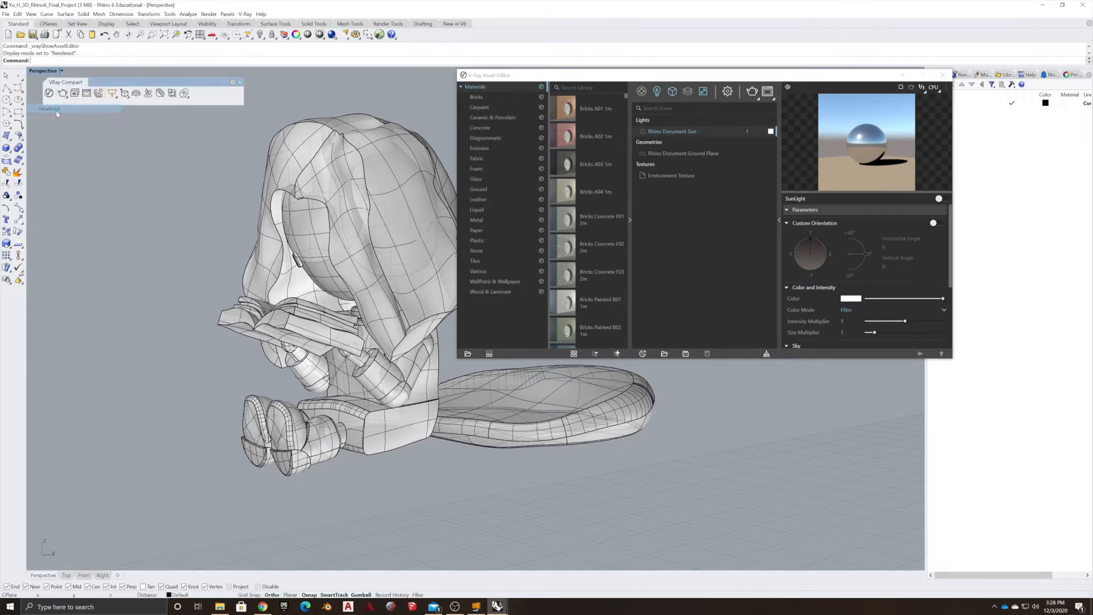
mouse_move(173, 284)
right_mouse_down()
mouse_move(139, 271)
mouse_move(175, 293)
right_mouse_up()
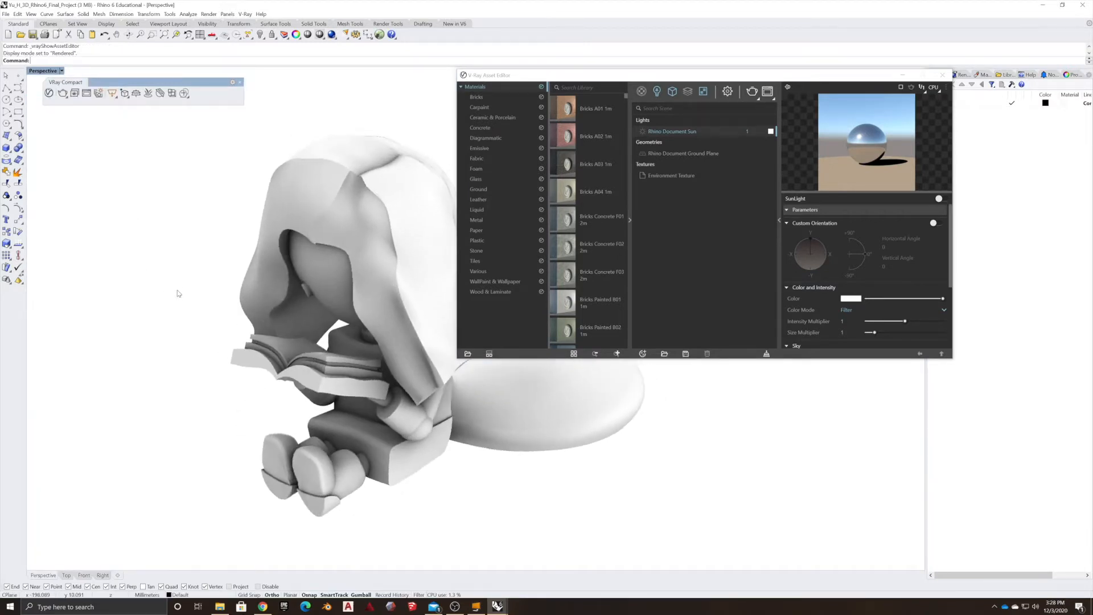
scroll(183, 292, "down", 6)
right_click_drag(274, 304, 251, 296)
scroll(238, 312, "up", 5)
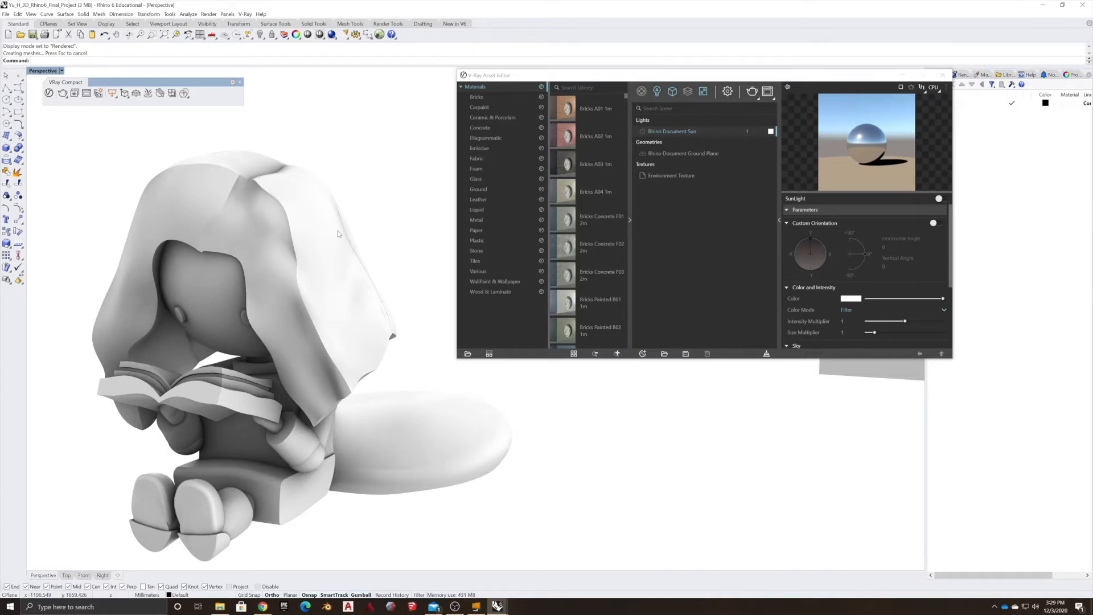
Select the figure's joined polysurface and explode it into individual surfaces.
left_click(245, 191)
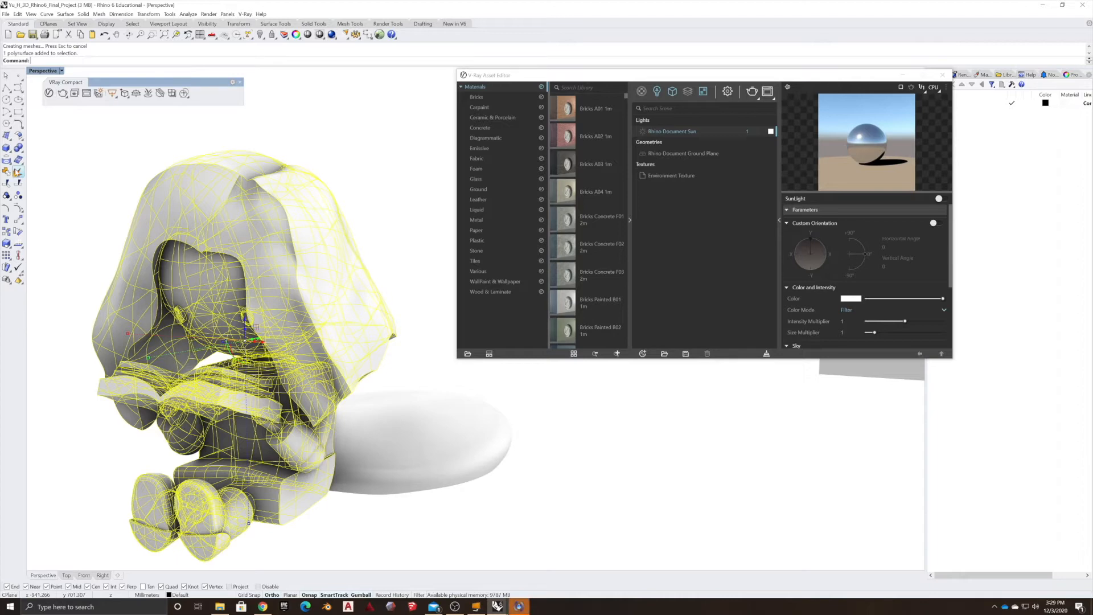
left_click(18, 172)
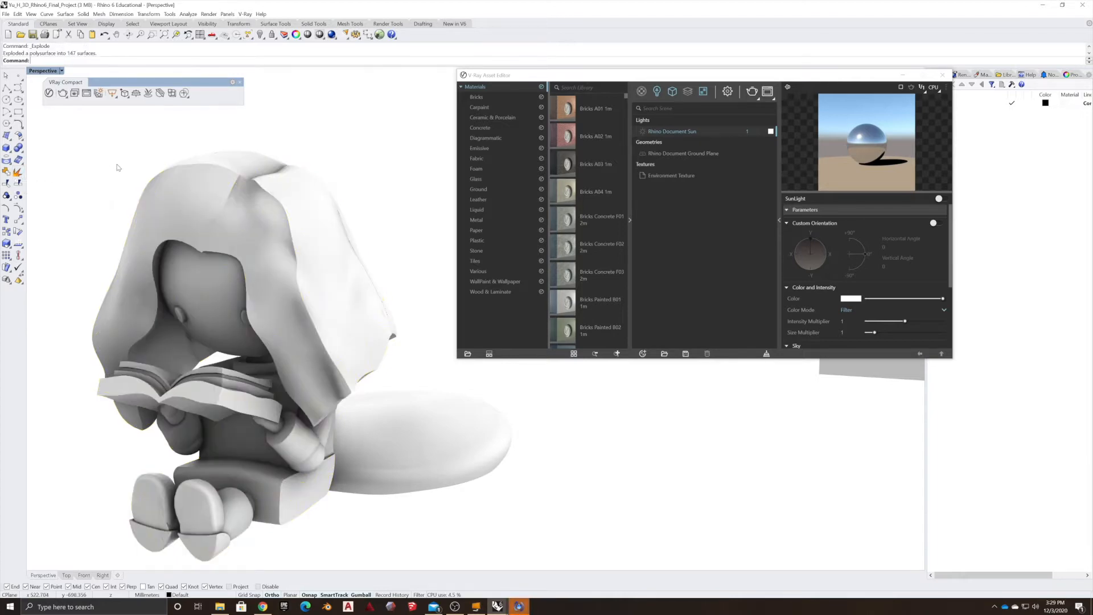
left_click(268, 227)
left_click(181, 212)
left_click(296, 205)
left_click(218, 168)
left_click(251, 183)
key("Escape")
Select the blanket surfaces and open the Fabric category in the material library.
scroll(192, 196, "up", 5)
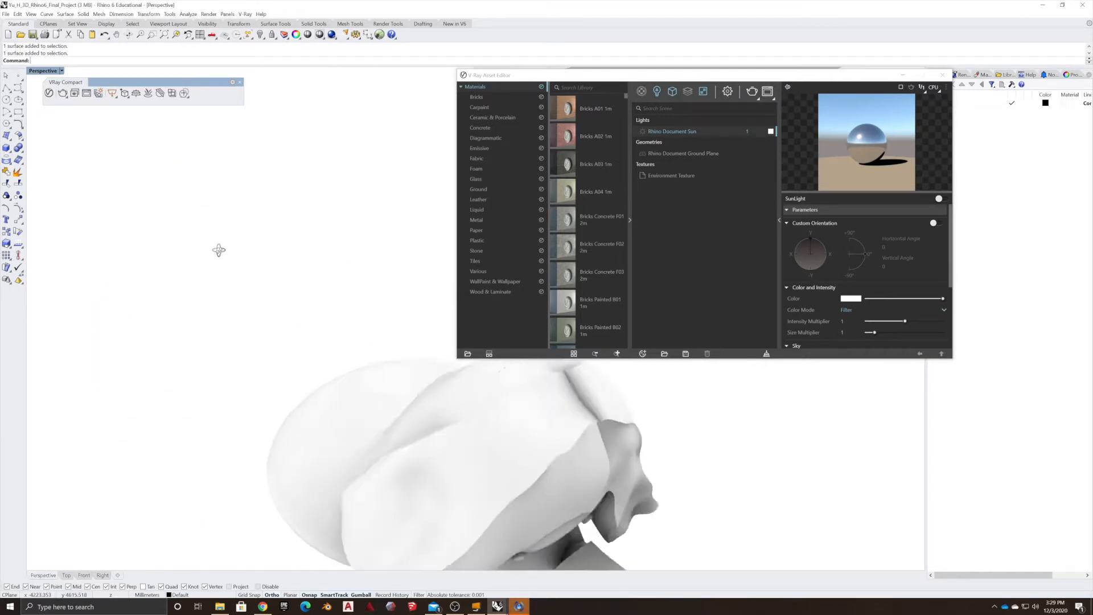
right_click_drag(169, 239, 102, 214)
left_click(246, 245)
left_click(315, 158)
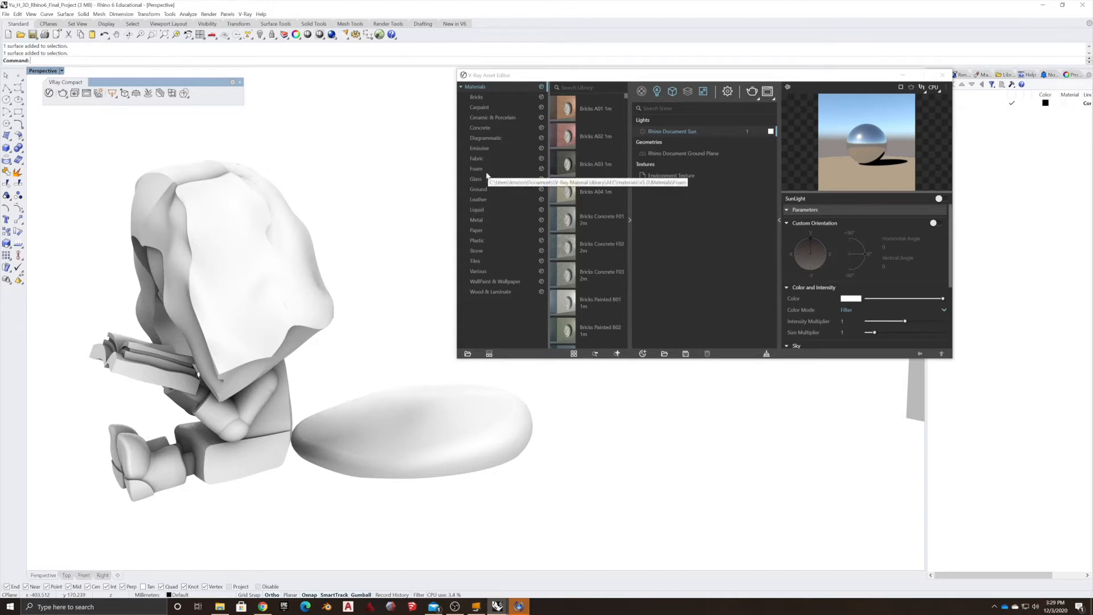
left_click(478, 158)
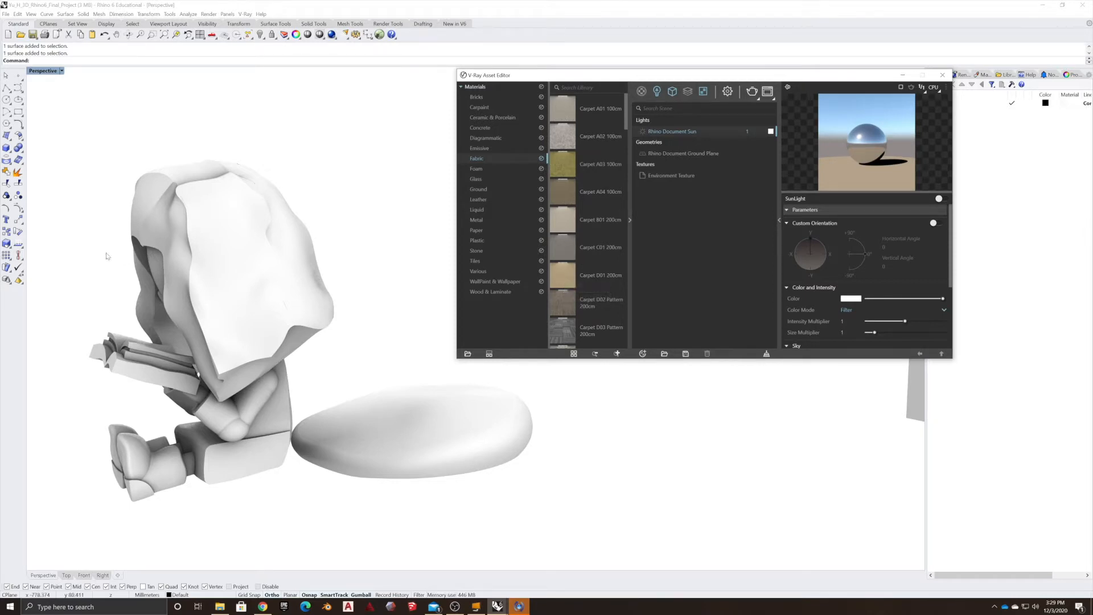
Try to change the document's model units to Centimeters in Document Properties.
left_click(6, 14)
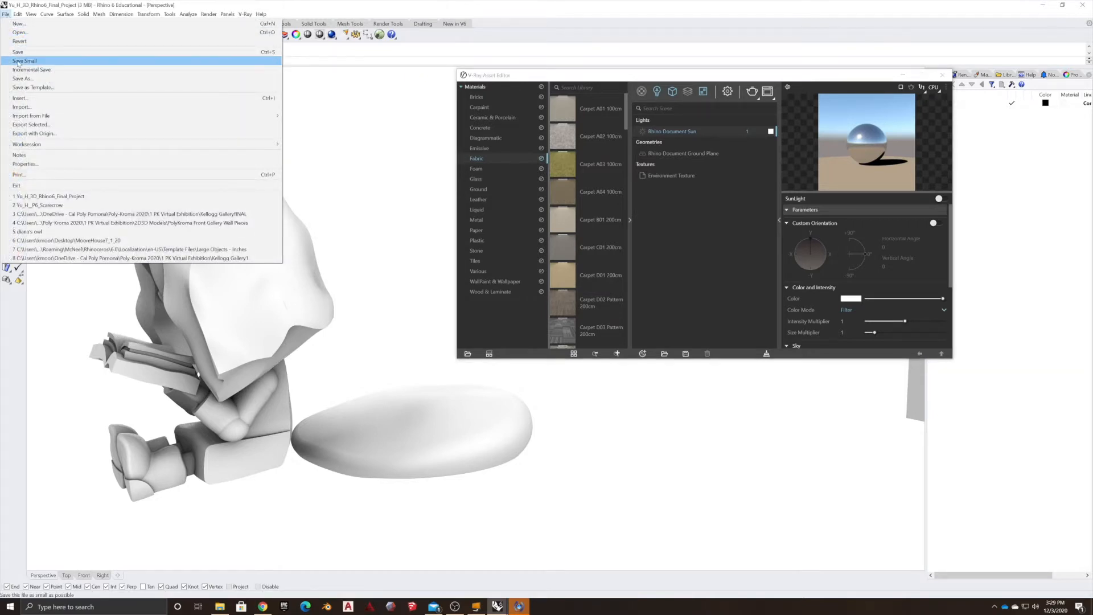
left_click(24, 163)
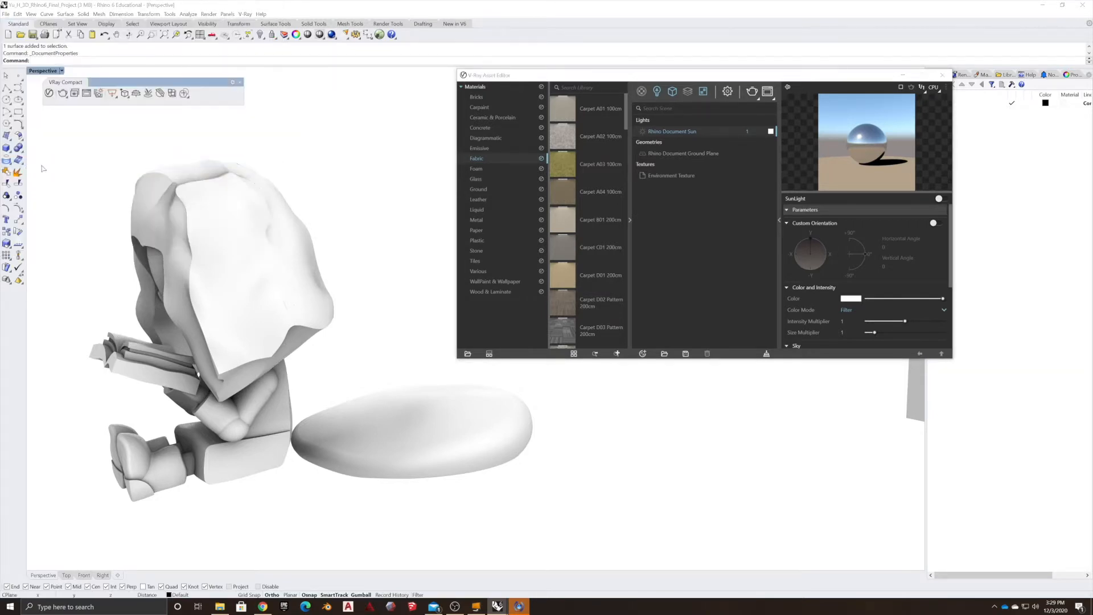
left_click(91, 196)
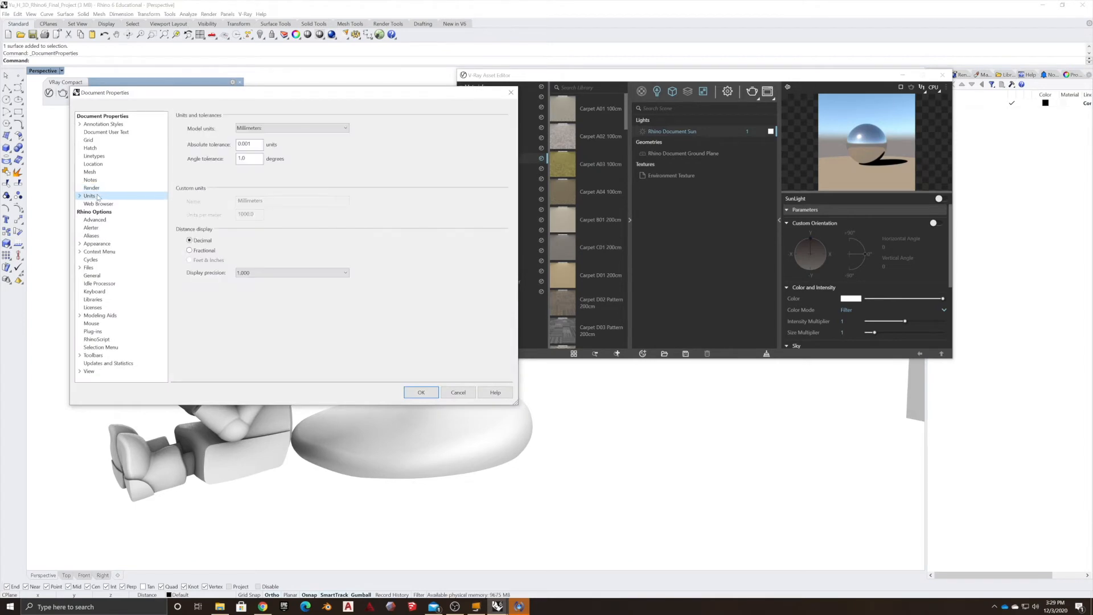
left_click(281, 128)
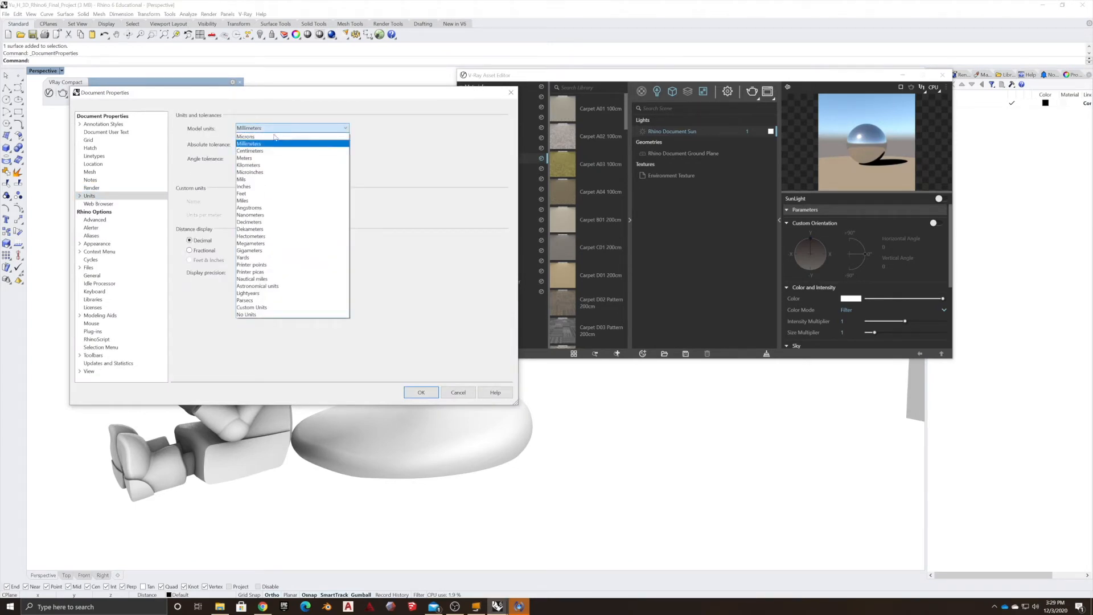
left_click(266, 153)
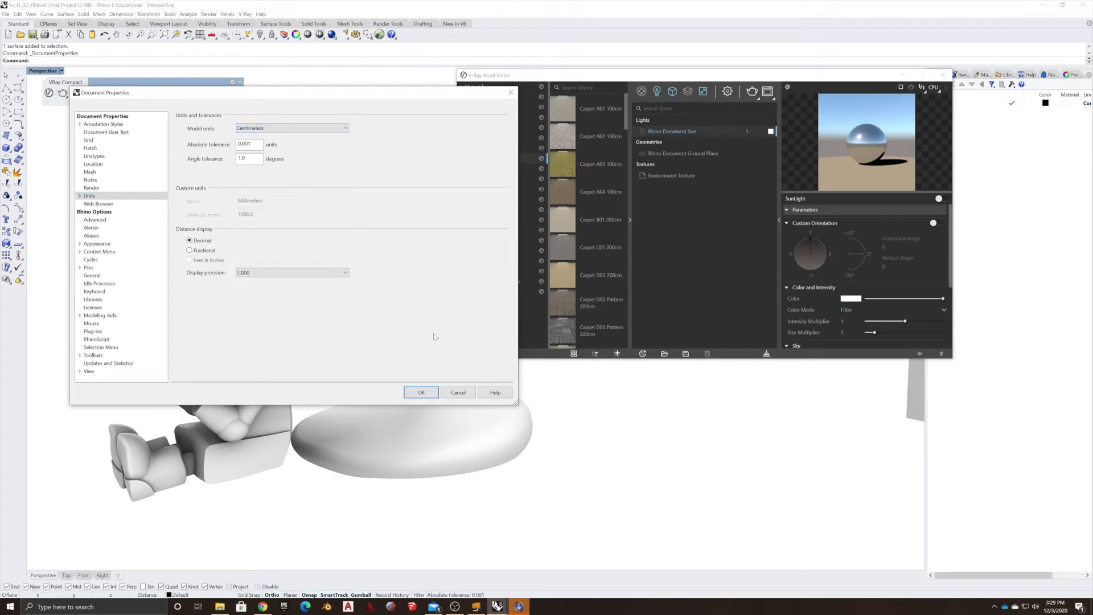
left_click(420, 392)
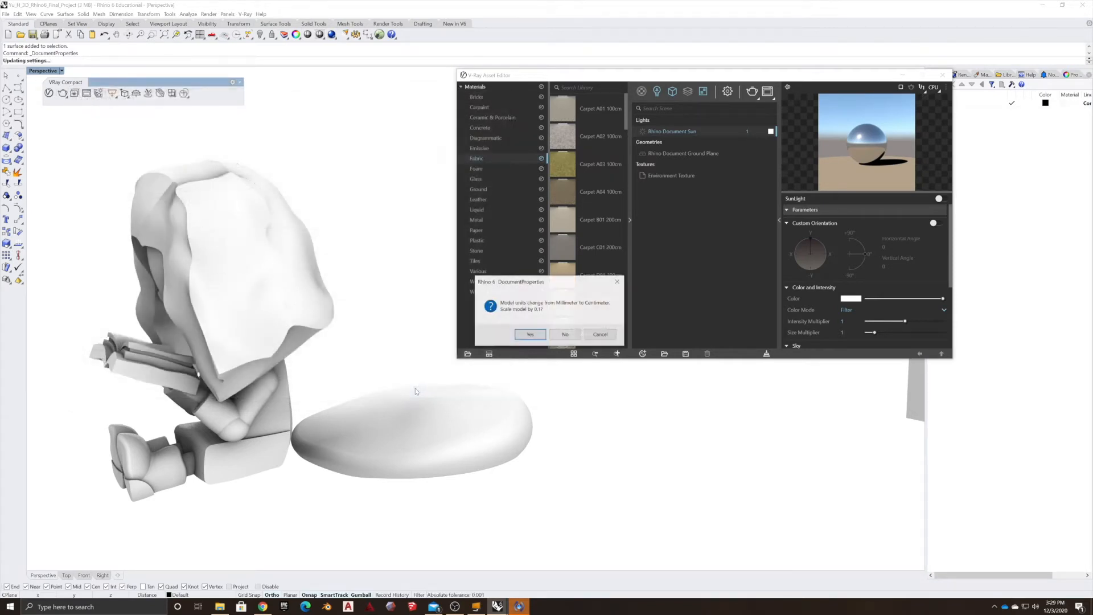
left_click(598, 336)
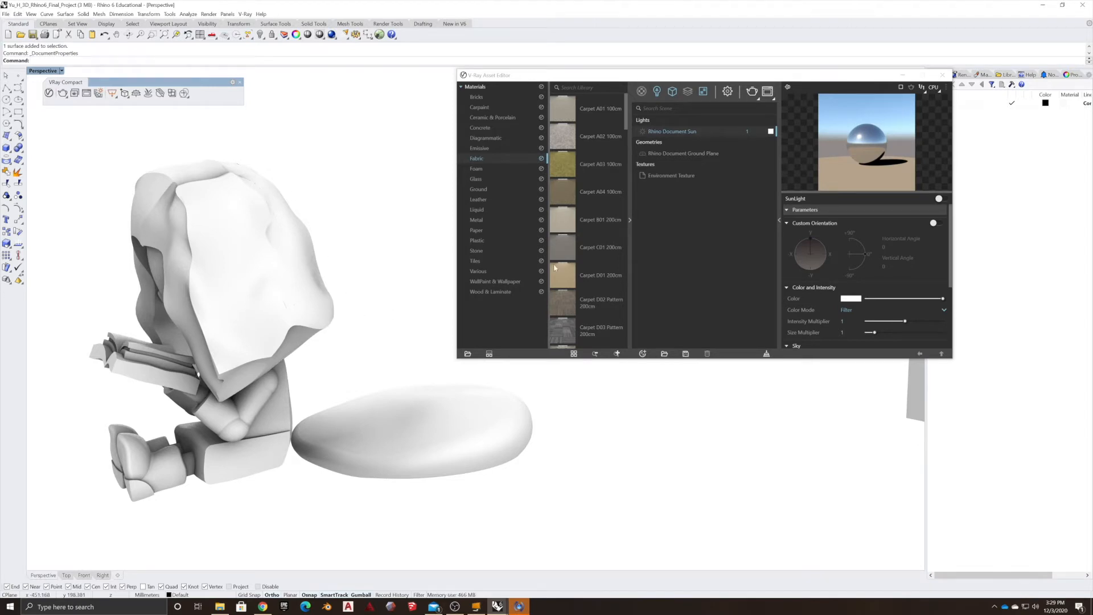
right_click_drag(311, 283, 339, 269)
scroll(572, 320, "down", 1)
scroll(572, 320, "down", 5)
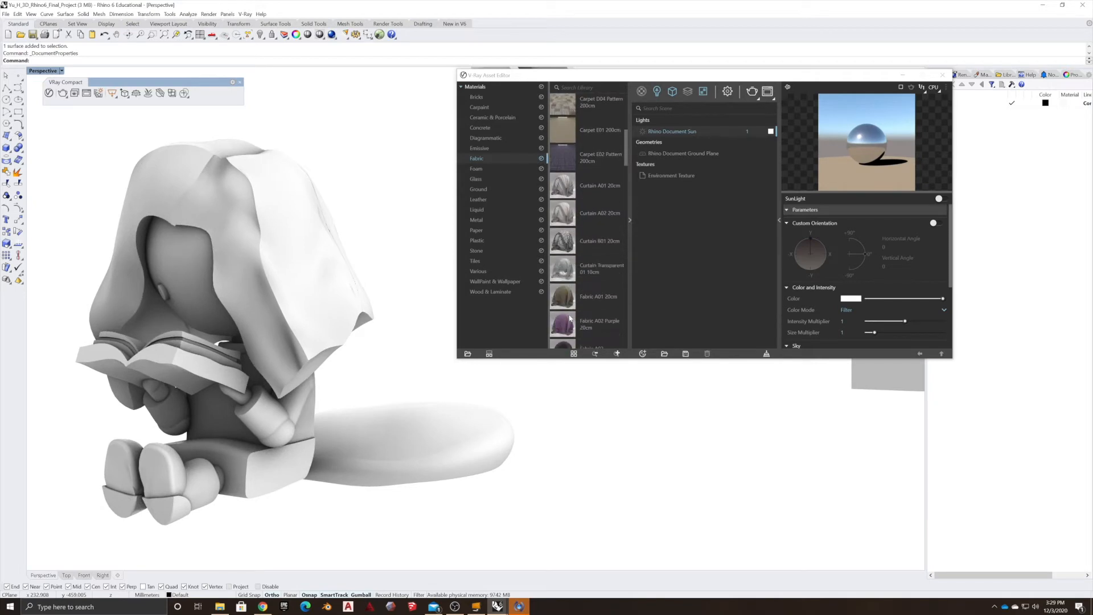
Select a blanket surface and apply the Fabric B01 20cm library material to it.
left_click(302, 235)
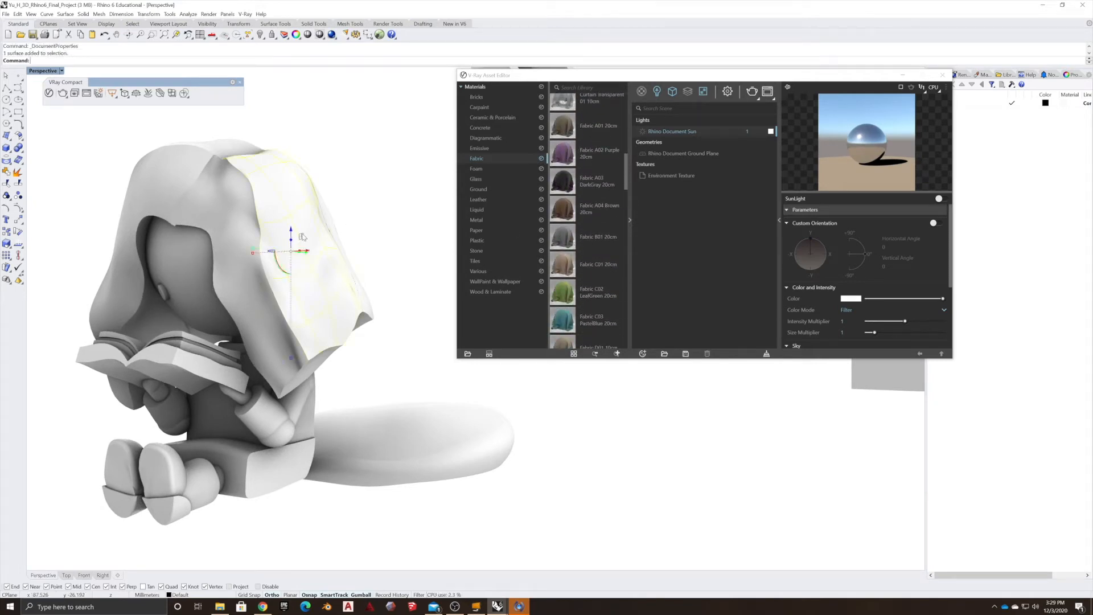
right_click(561, 237)
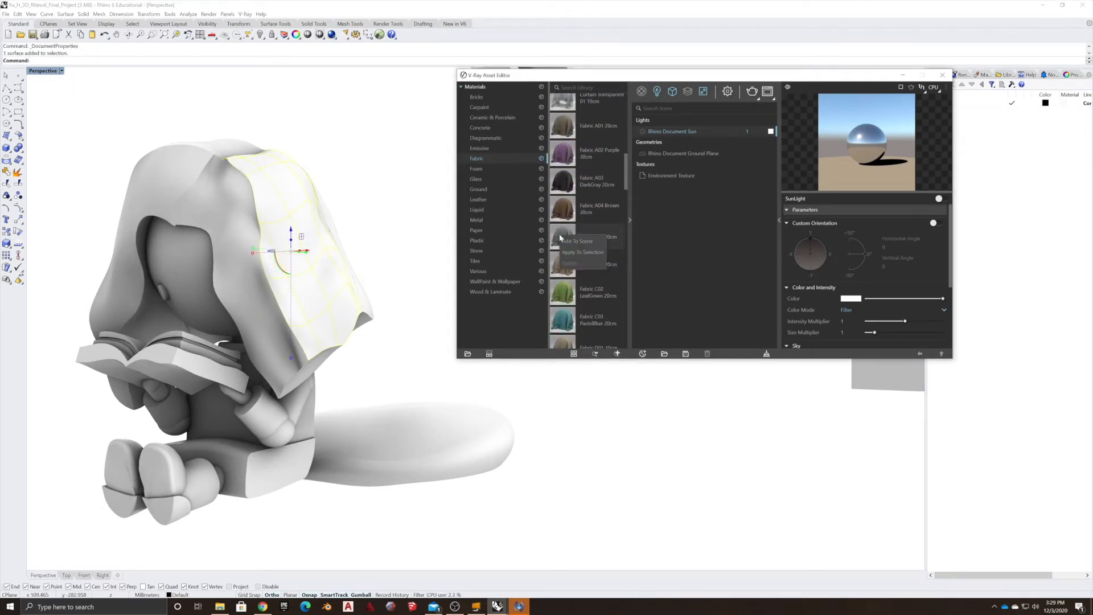
left_click(583, 253)
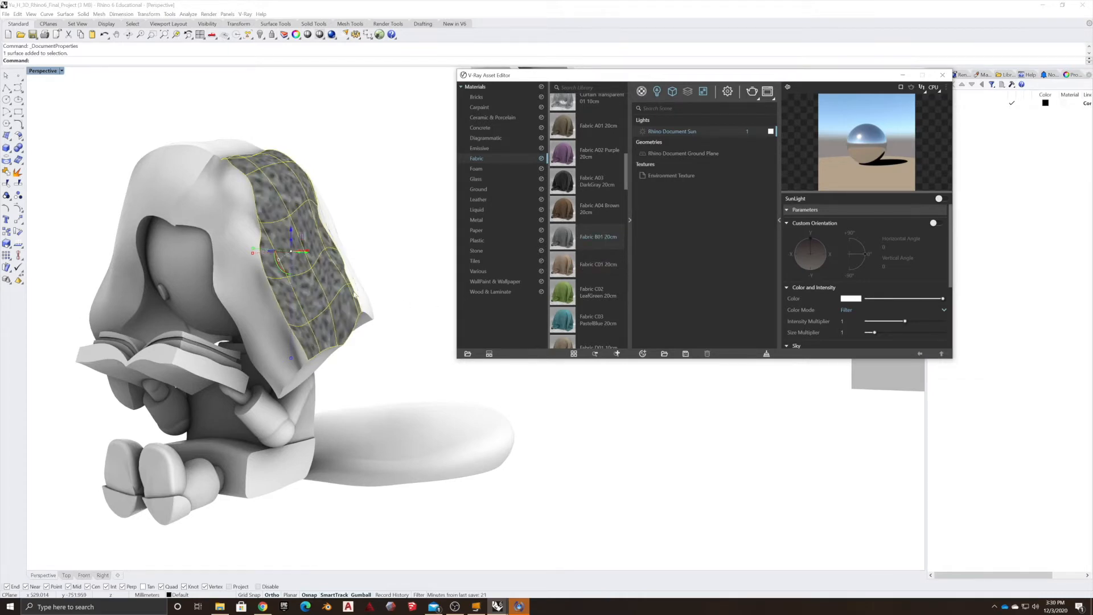
Open the Fabric_B01_20cm material from the scene's materials list to show its settings.
mouse_move(370, 287)
right_mouse_down()
mouse_move(385, 280)
mouse_move(374, 285)
right_mouse_up()
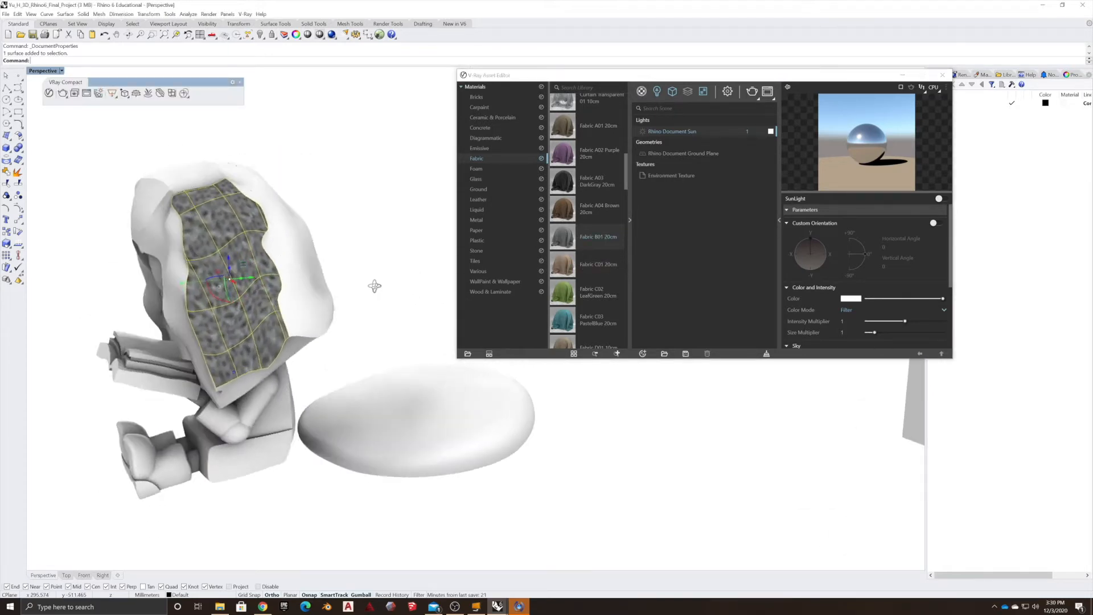
scroll(224, 294, "up", 5)
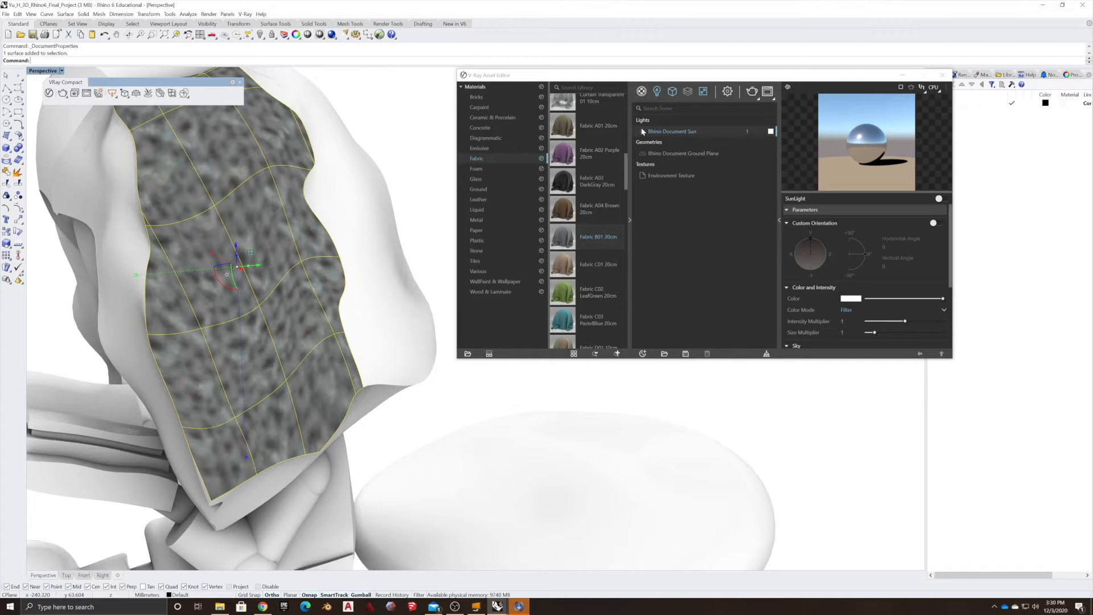
left_click(642, 91)
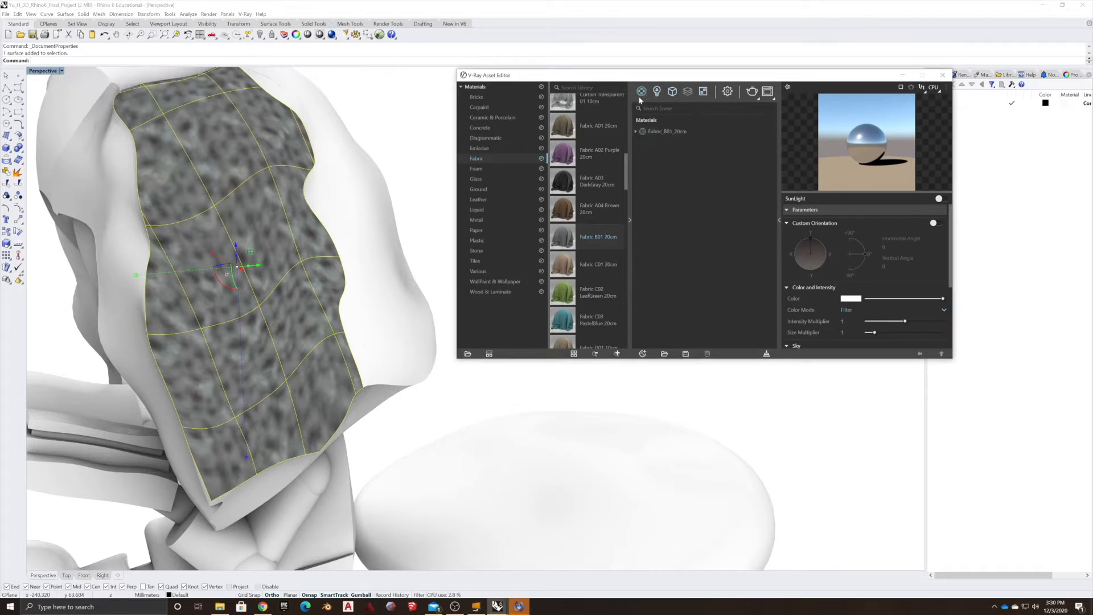
left_click(659, 133)
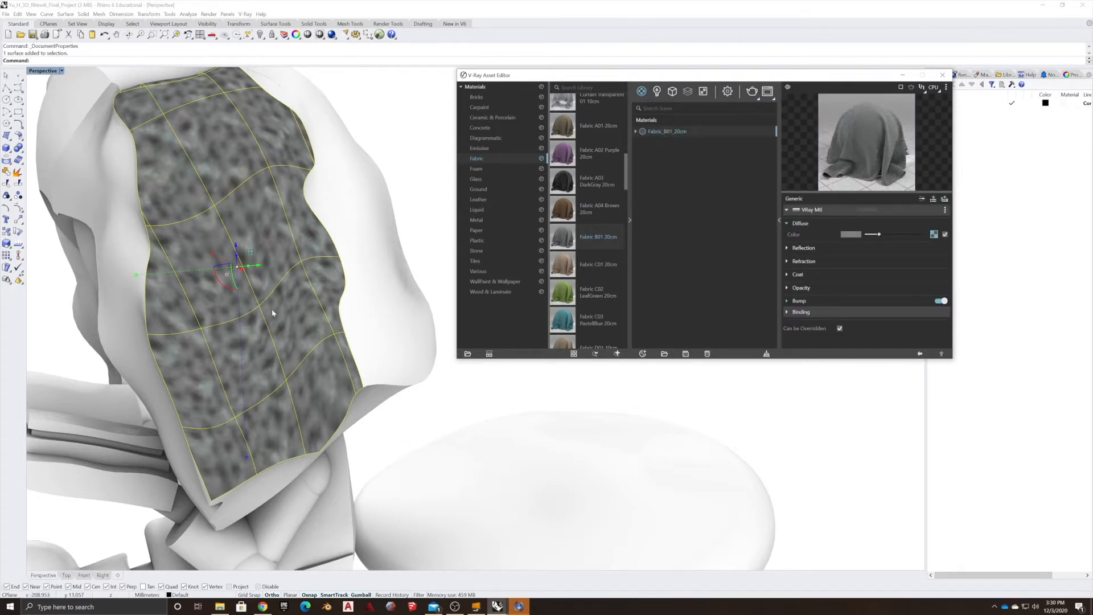
Select further blanket surfaces around the hood and apply the Fabric_B01_20cm scene material to the selection.
right_click_drag(271, 279, 414, 137)
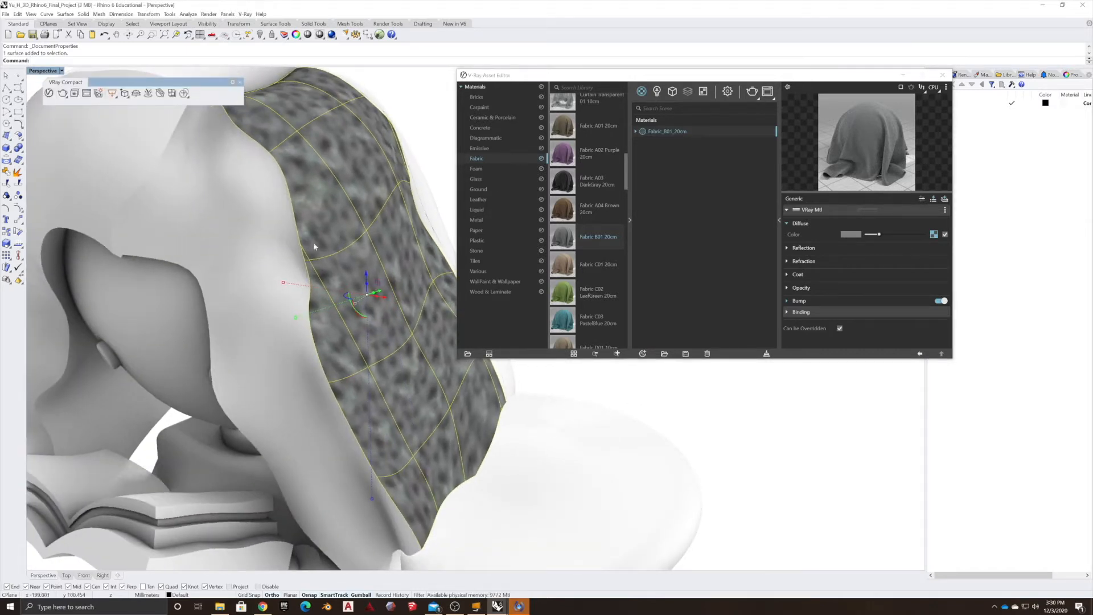
left_click(244, 208)
right_click_drag(244, 208, 439, 114)
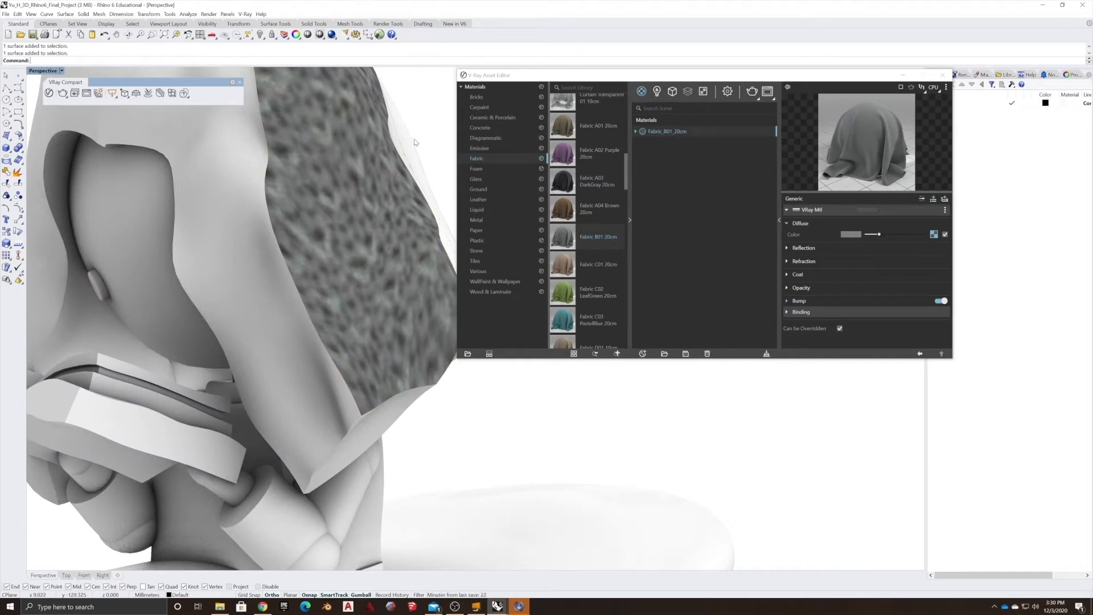
left_click(377, 164, "shift")
left_click(163, 213, "shift")
right_click_drag(162, 213, 262, 312)
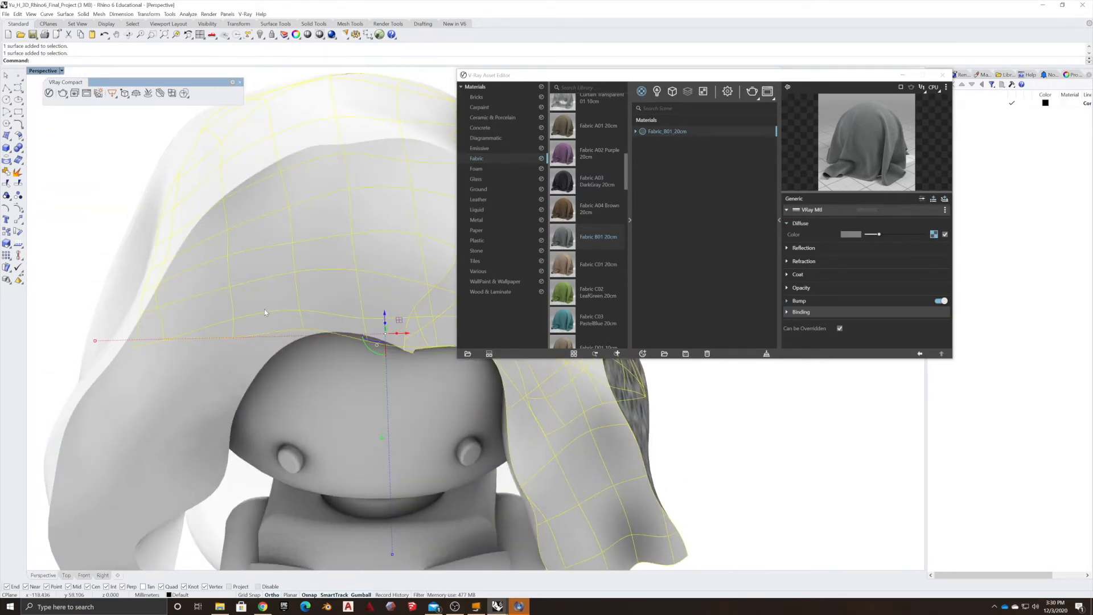
right_click(649, 131)
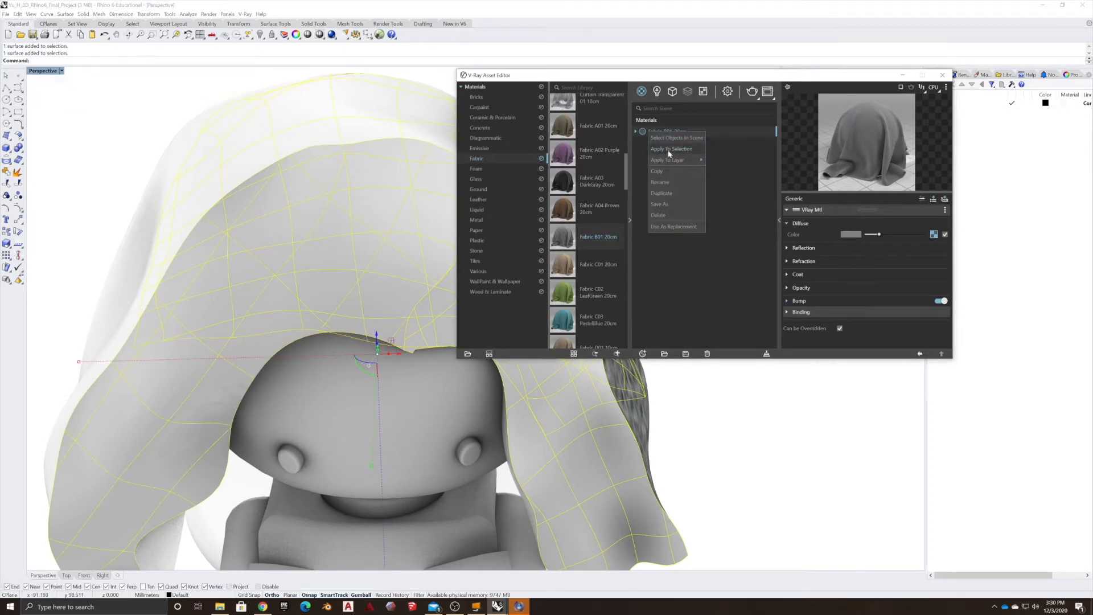
left_click(672, 148)
Inspect the material's Bump section and its bitmap's image, color manipulation and texture placement settings.
right_click_drag(210, 272, 258, 306)
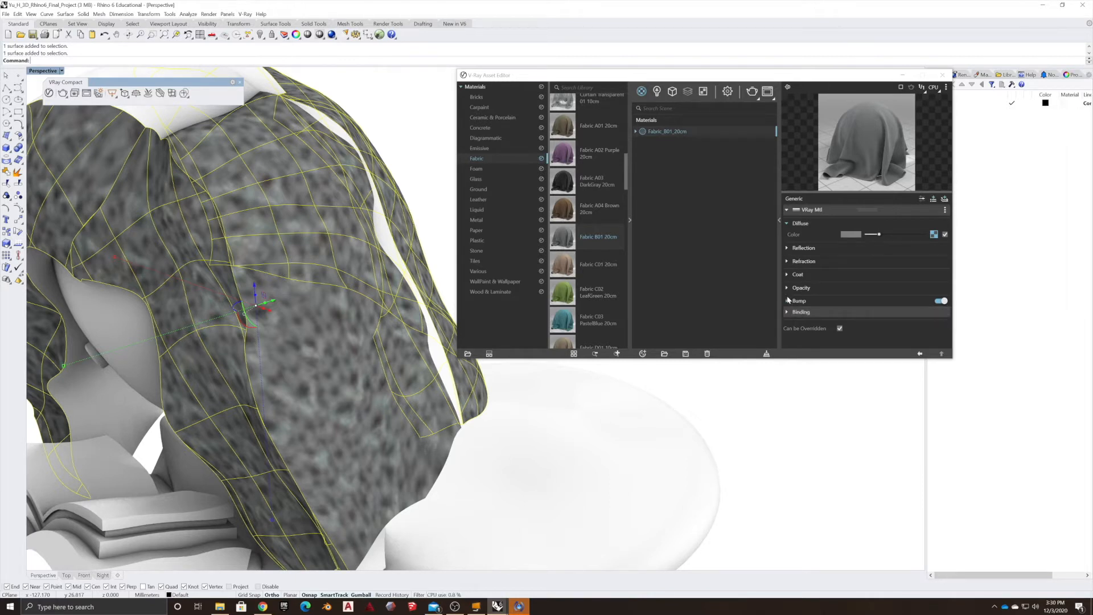
left_click(940, 302)
left_click(787, 301)
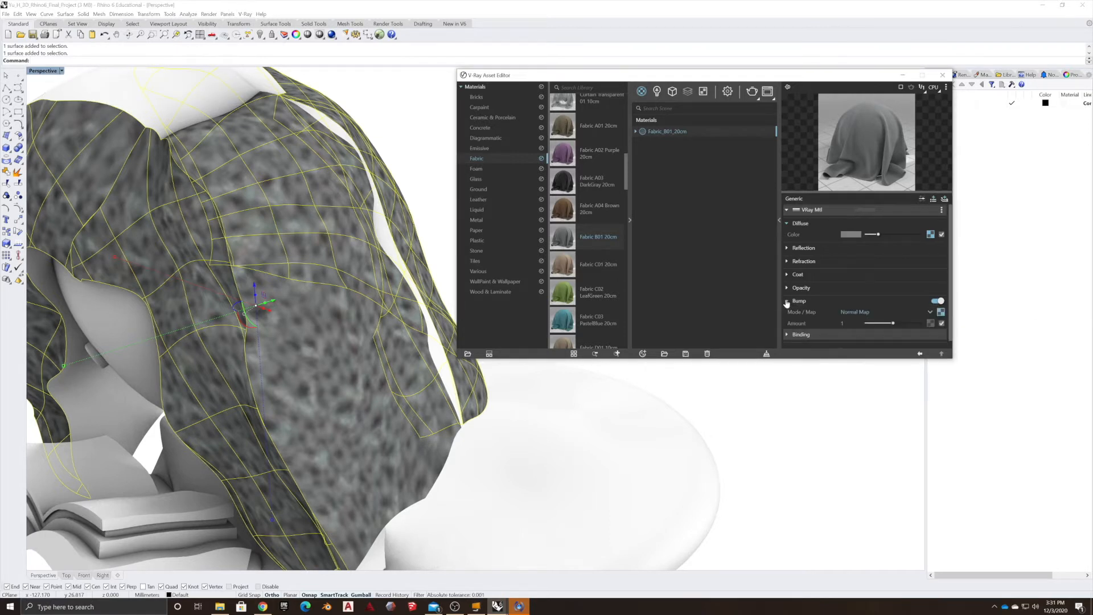
left_click(941, 312)
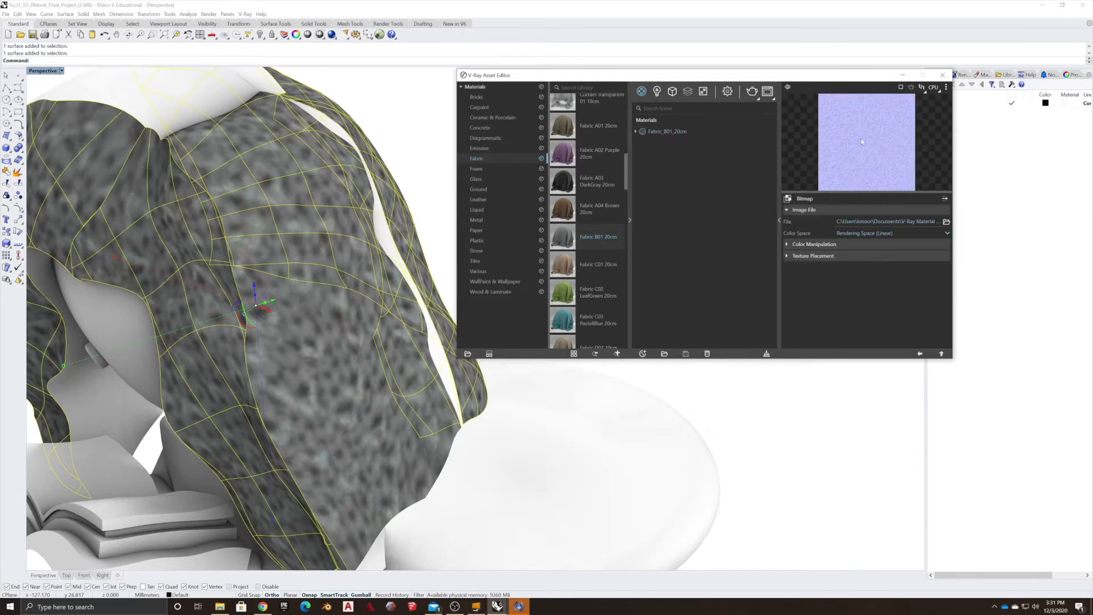
left_click(788, 256)
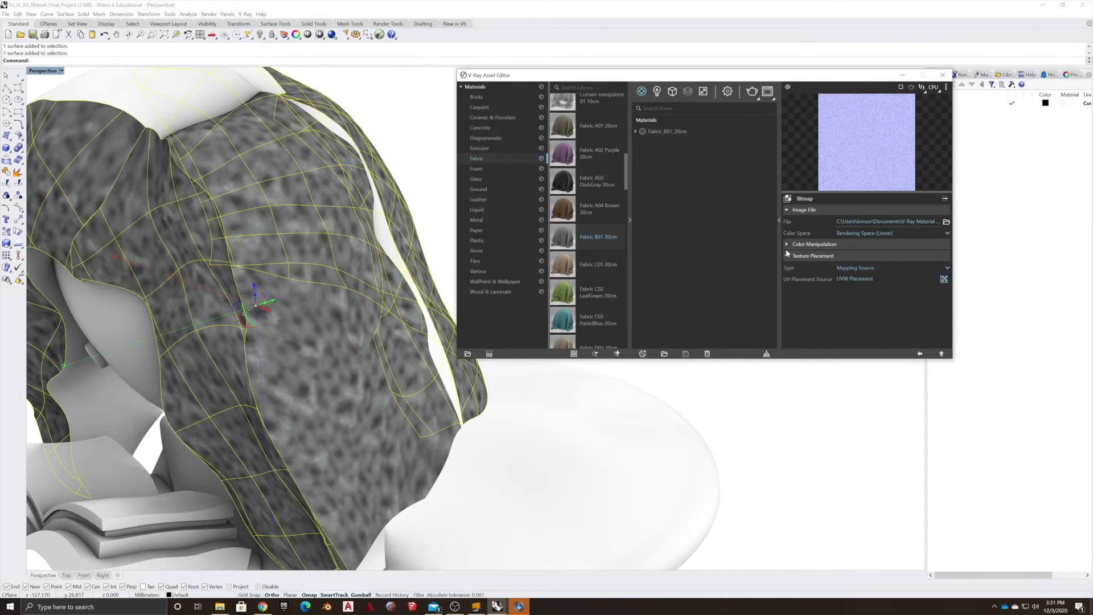
left_click(792, 246)
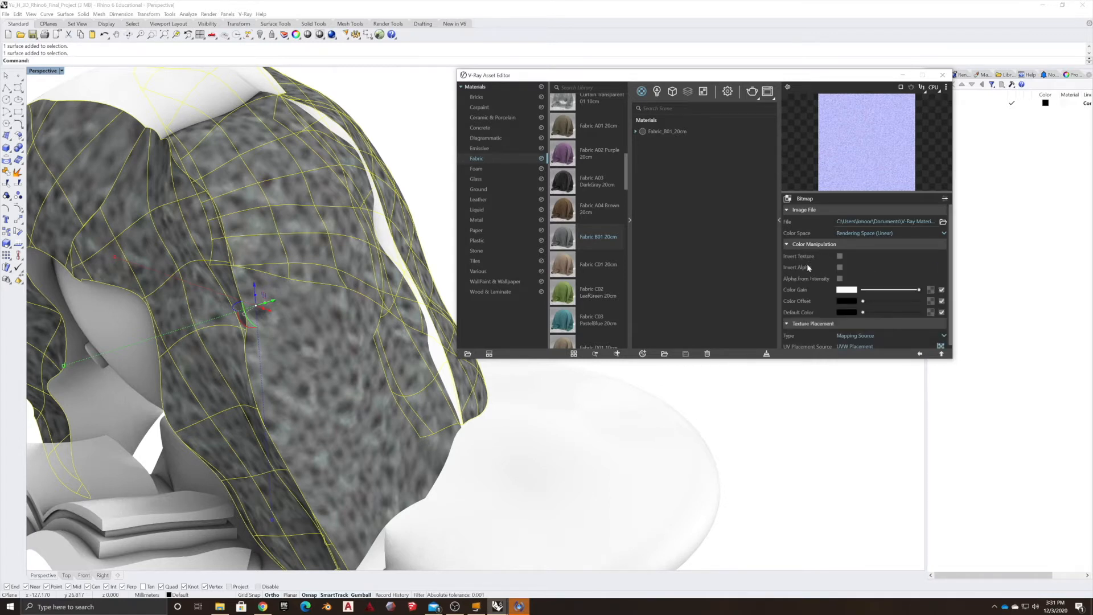
scroll(813, 279, "down", 1)
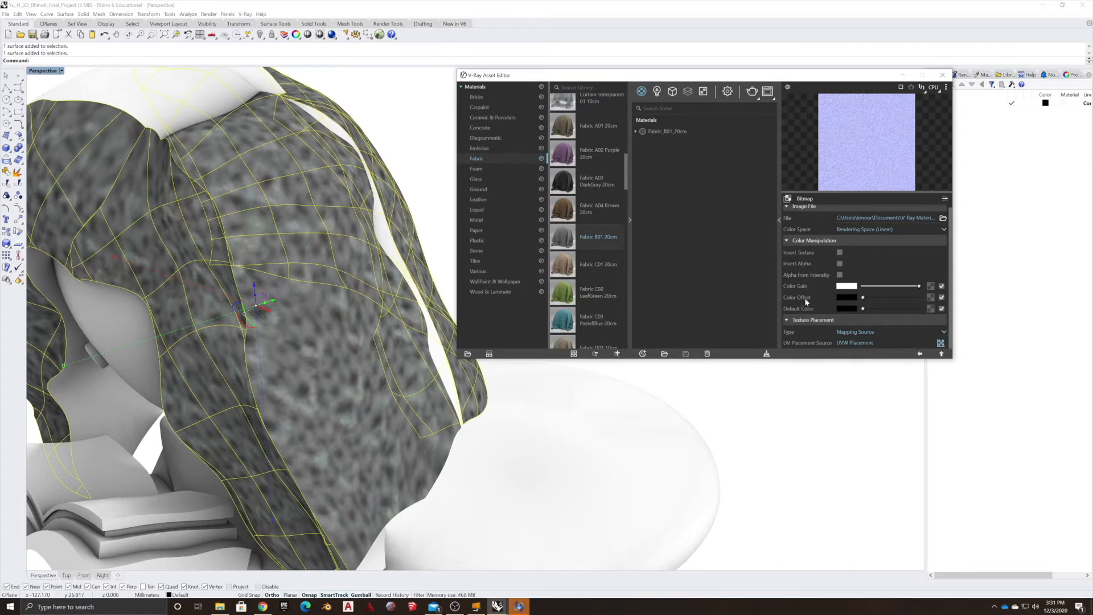
left_click(797, 241)
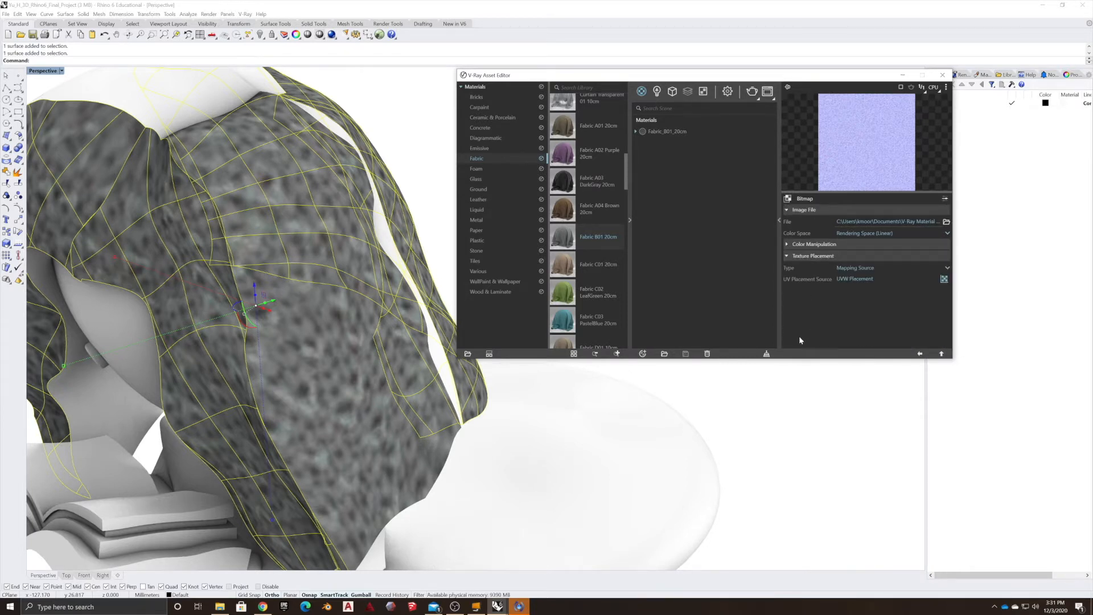
left_click(920, 354)
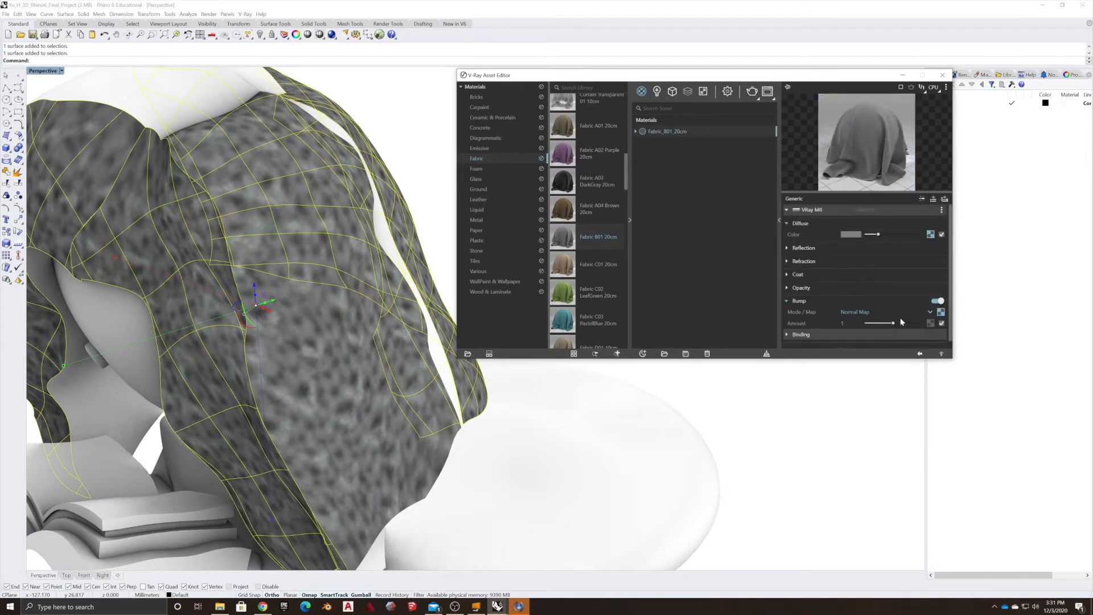
Review the bump mode options and the material's Reflection, Refraction, Coat, Opacity and Binding sections.
scroll(838, 338, "down", 1)
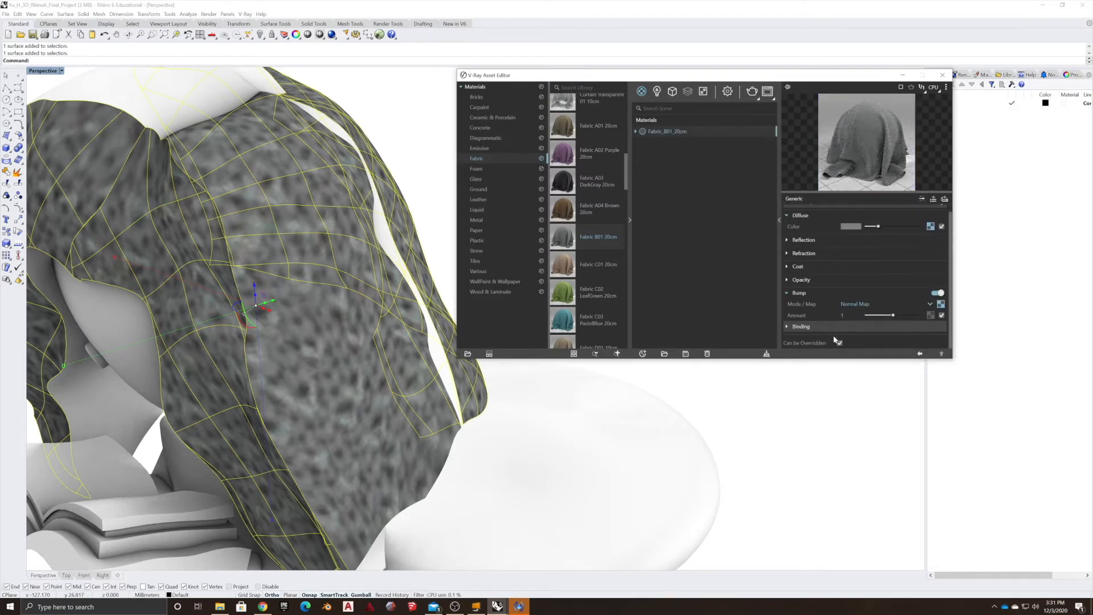
left_click(852, 304)
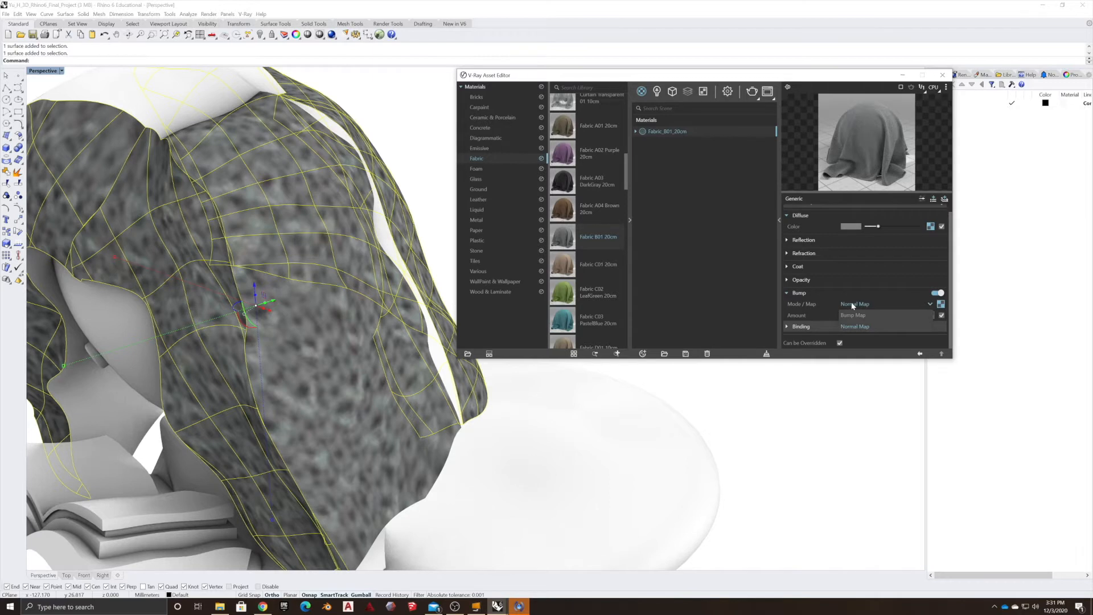
left_click(851, 305)
left_click(931, 315)
left_click(826, 306)
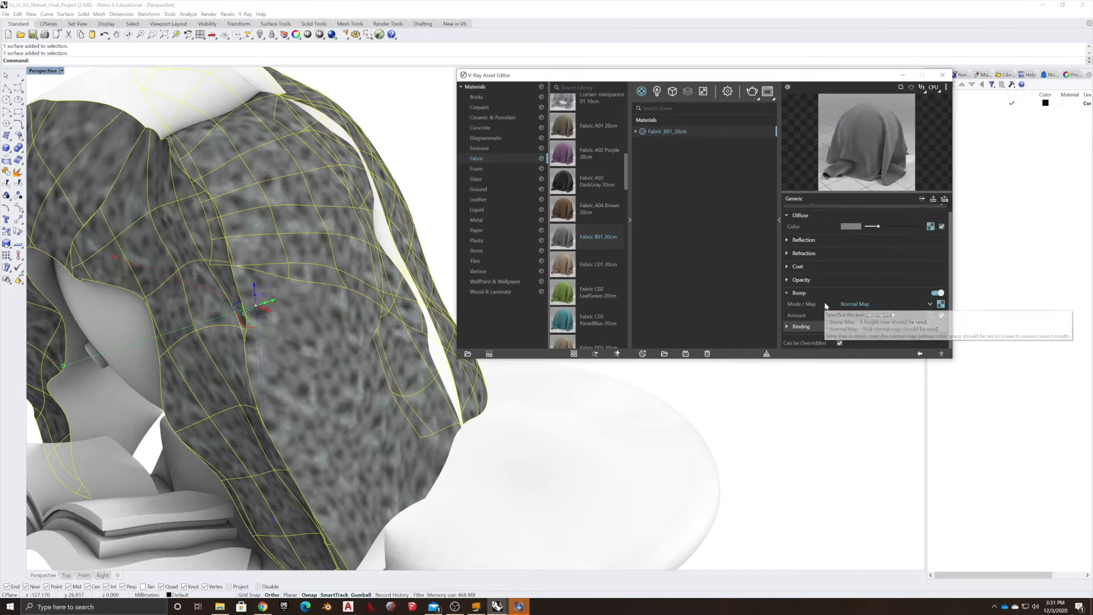
left_click(786, 241)
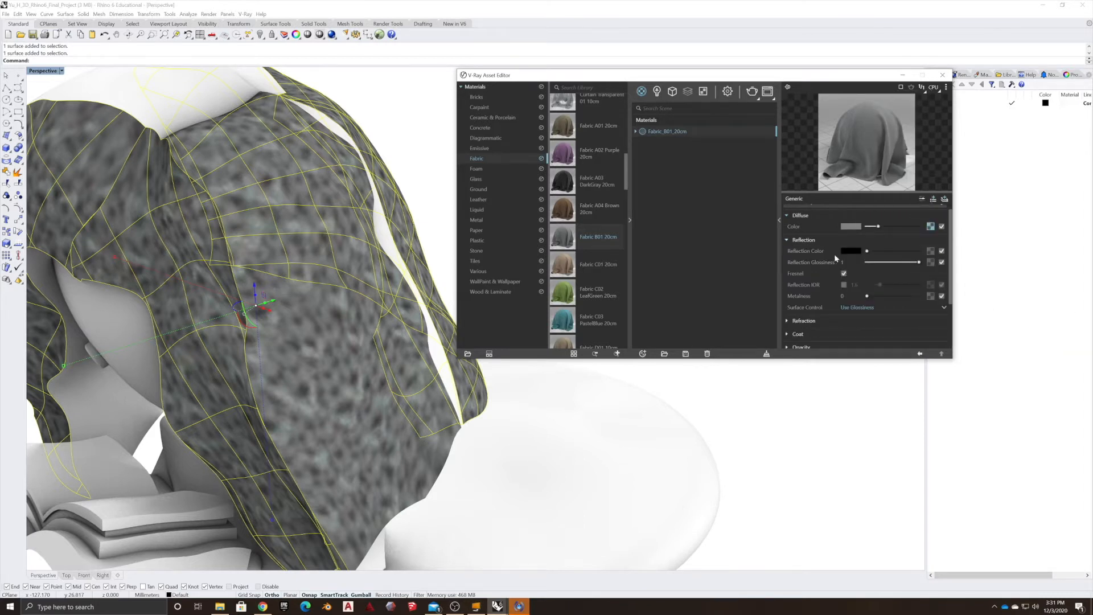
scroll(805, 313, "down", 3)
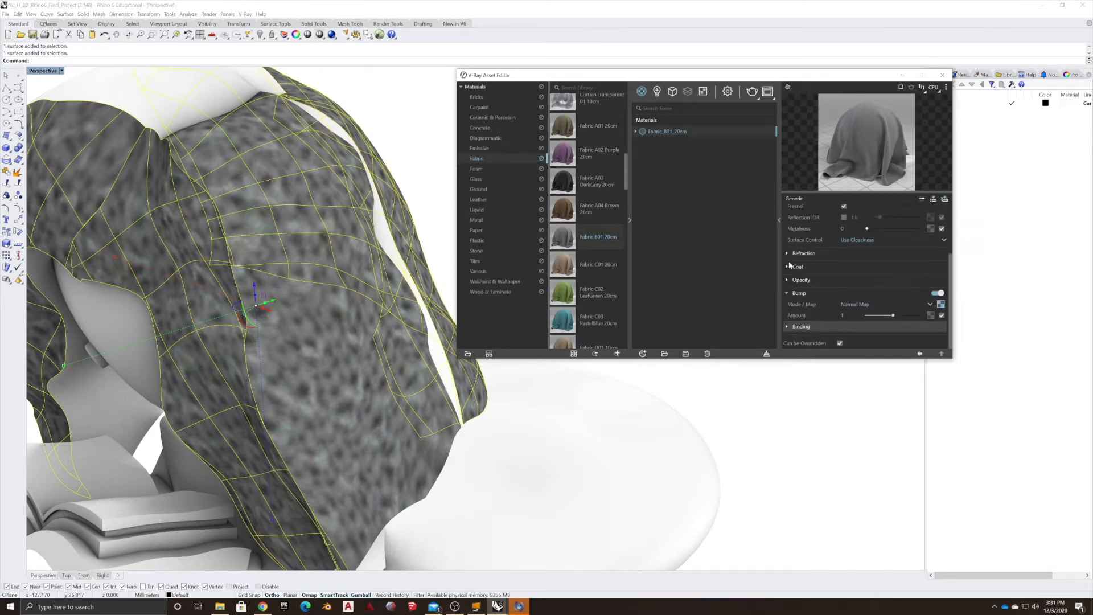
left_click(788, 255)
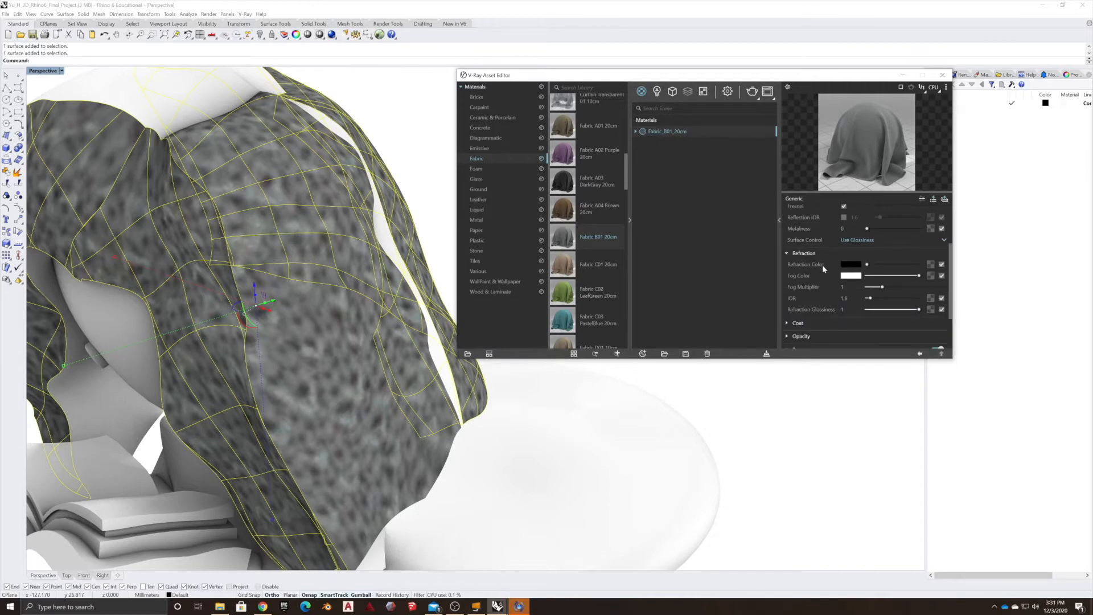
scroll(802, 296, "down", 2)
left_click(789, 268)
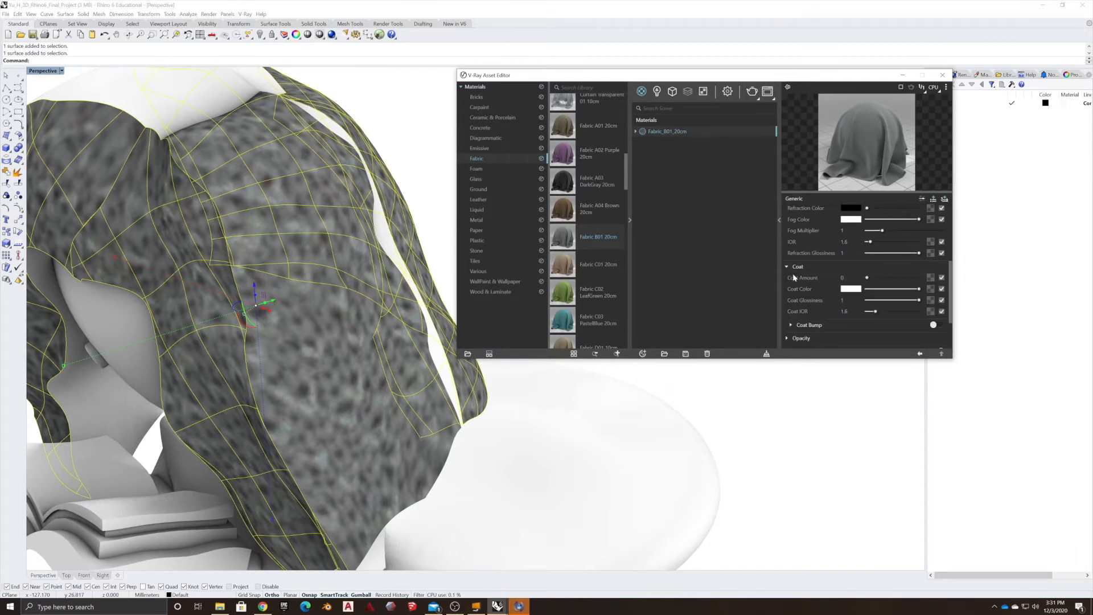
scroll(793, 278, "down", 2)
left_click(788, 279)
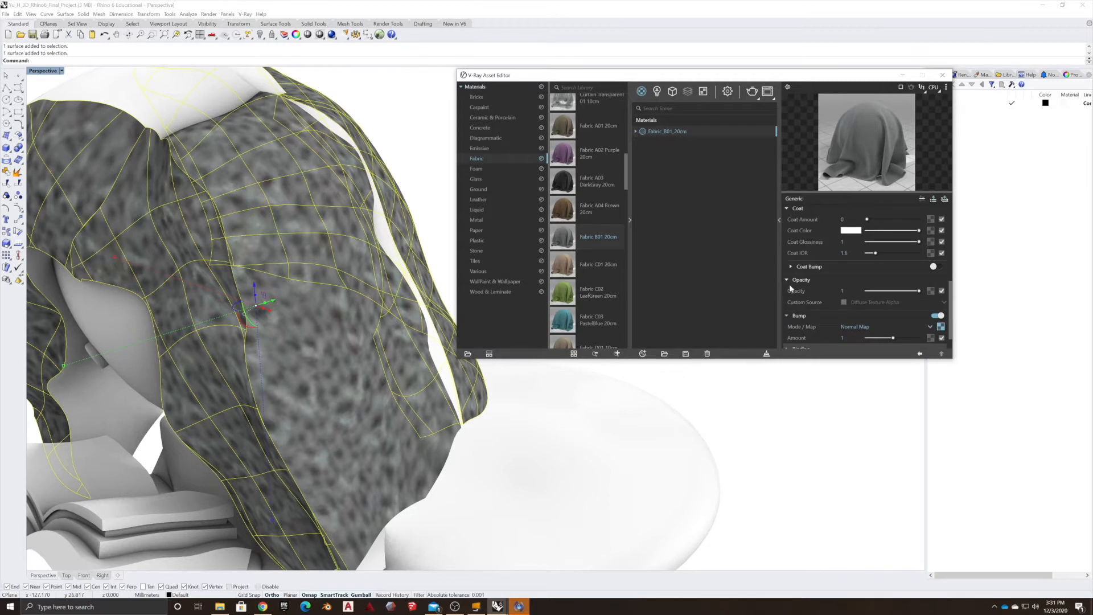
scroll(792, 318, "down", 2)
left_click(788, 327)
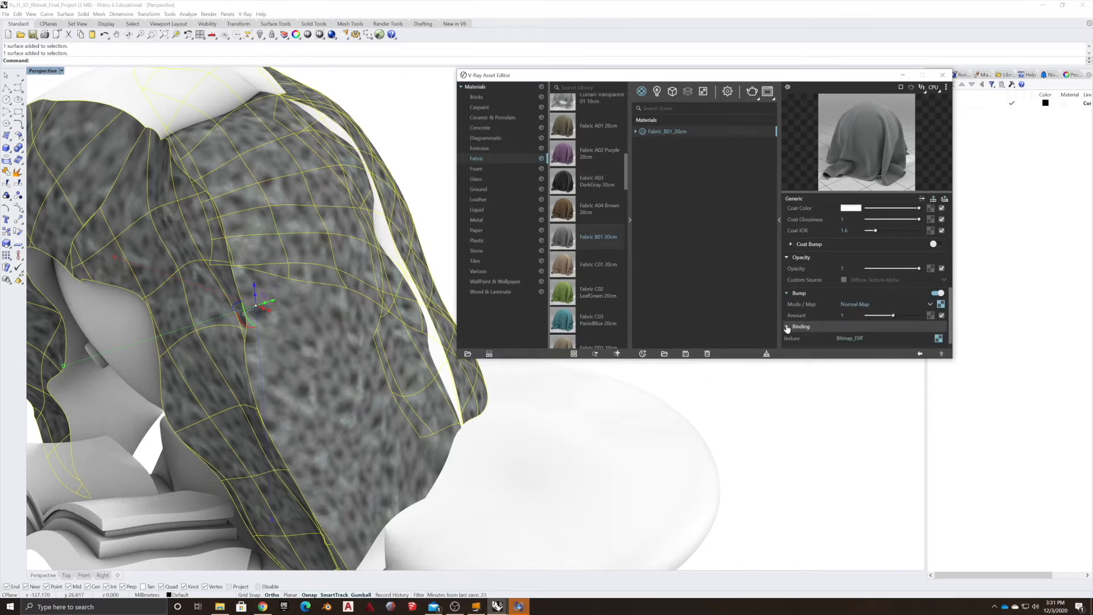
scroll(793, 329, "down", 1)
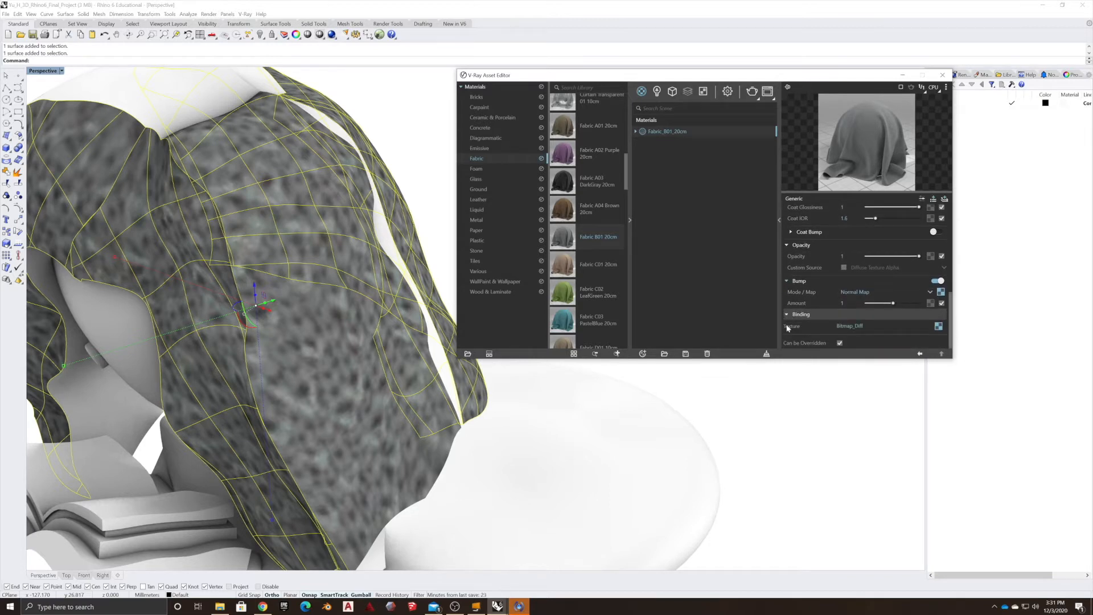
Open the Binding texture bitmap and inspect its color manipulation and texture placement settings.
left_click(938, 326)
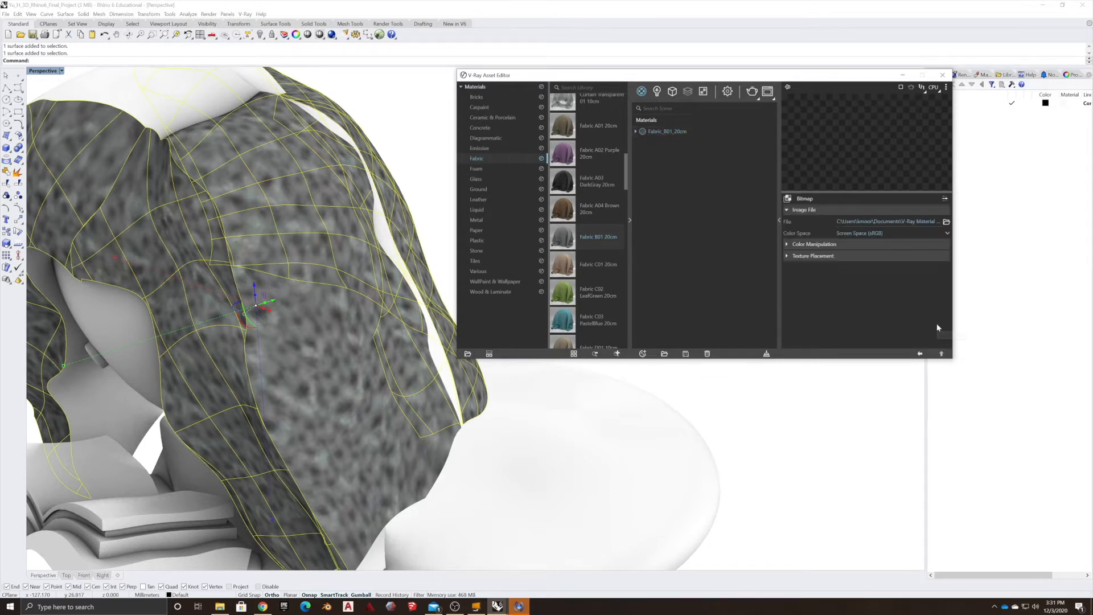
left_click(786, 257)
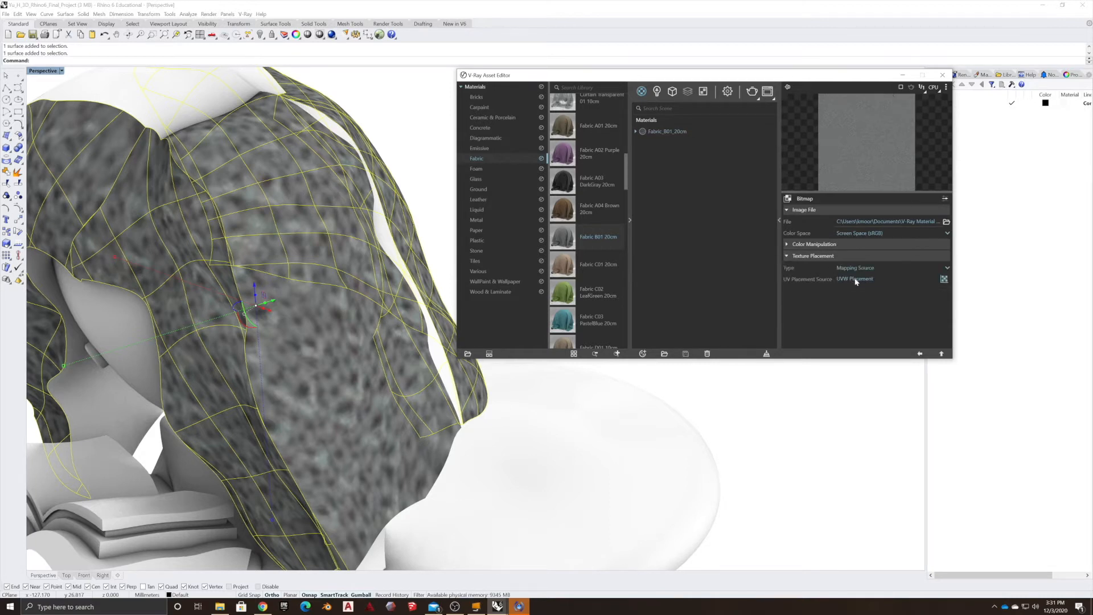
left_click(784, 256)
left_click(786, 245)
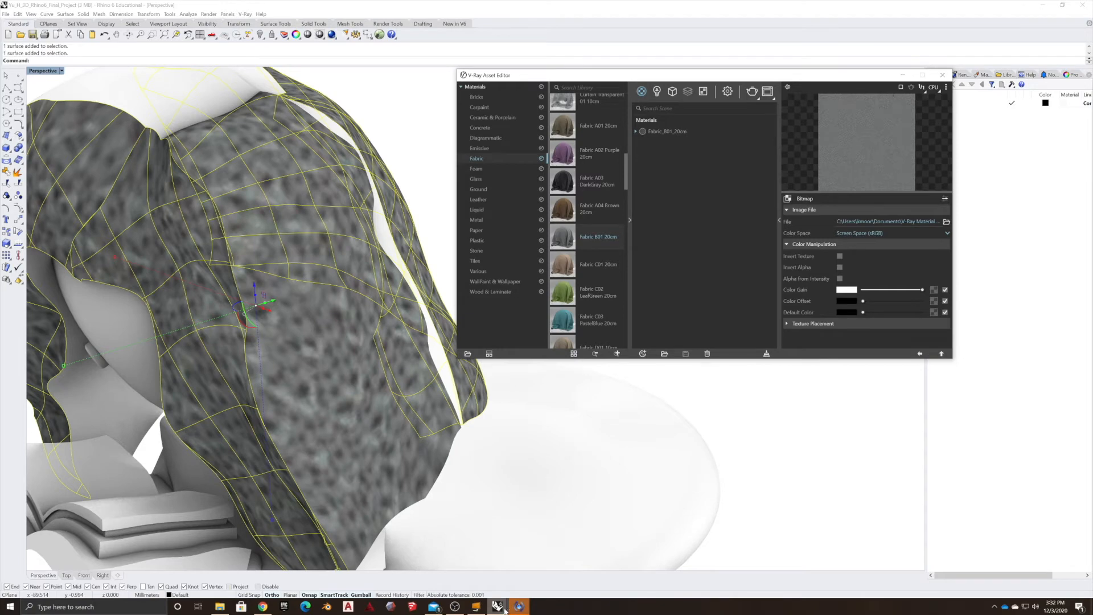
left_click(456, 607)
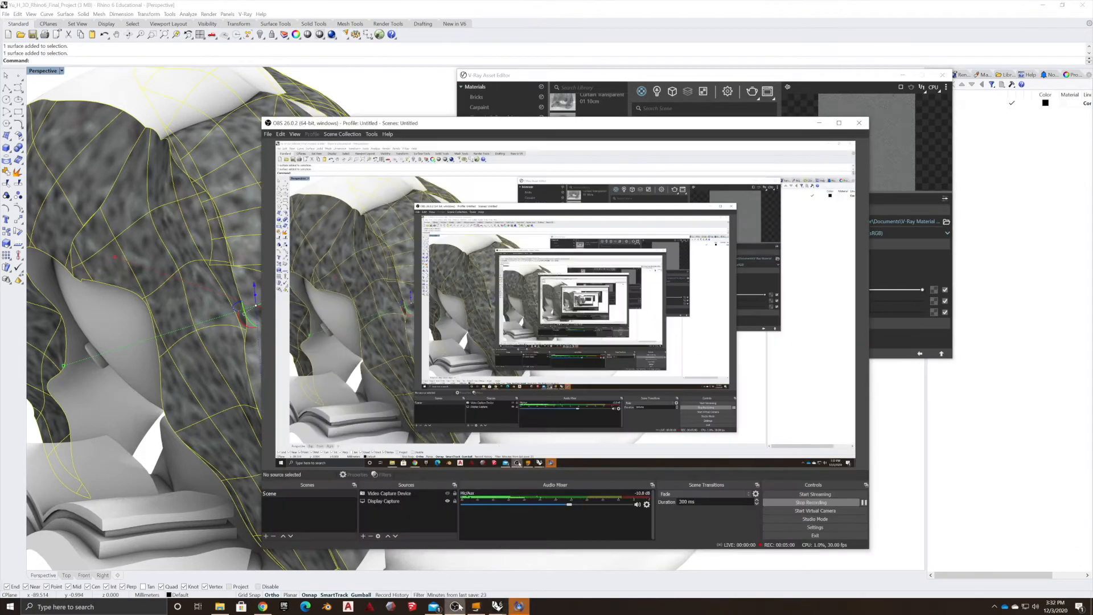
left_click(864, 502)
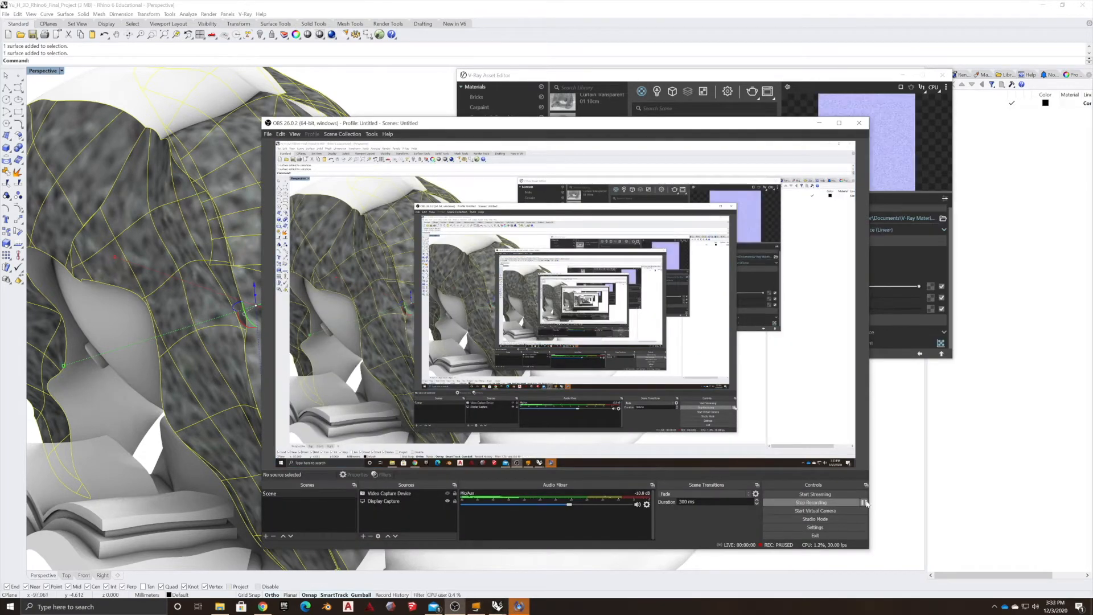
left_click(921, 165)
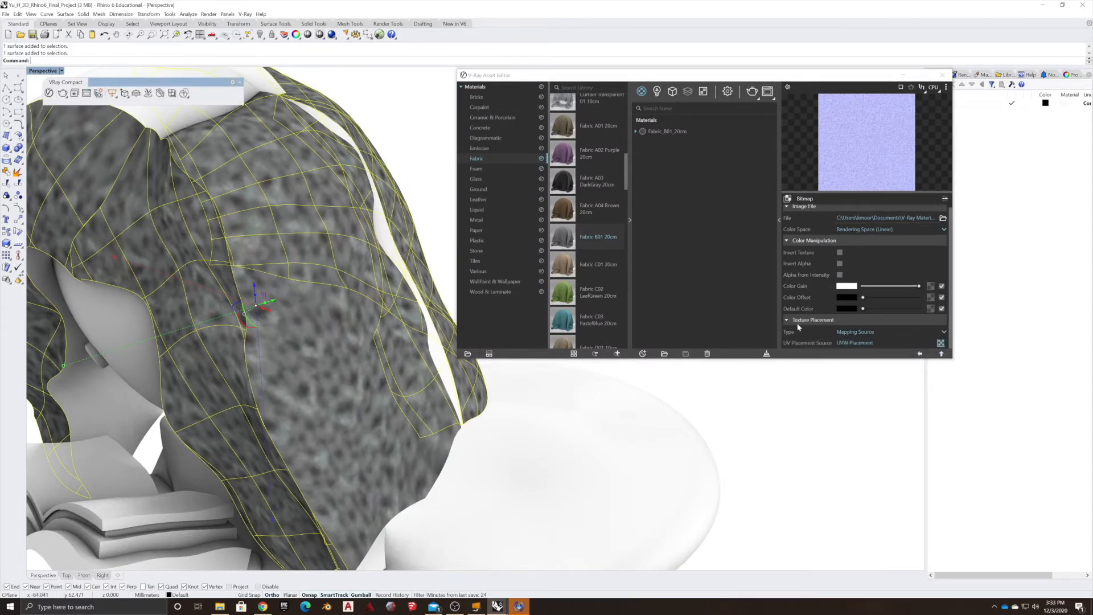
left_click(919, 353)
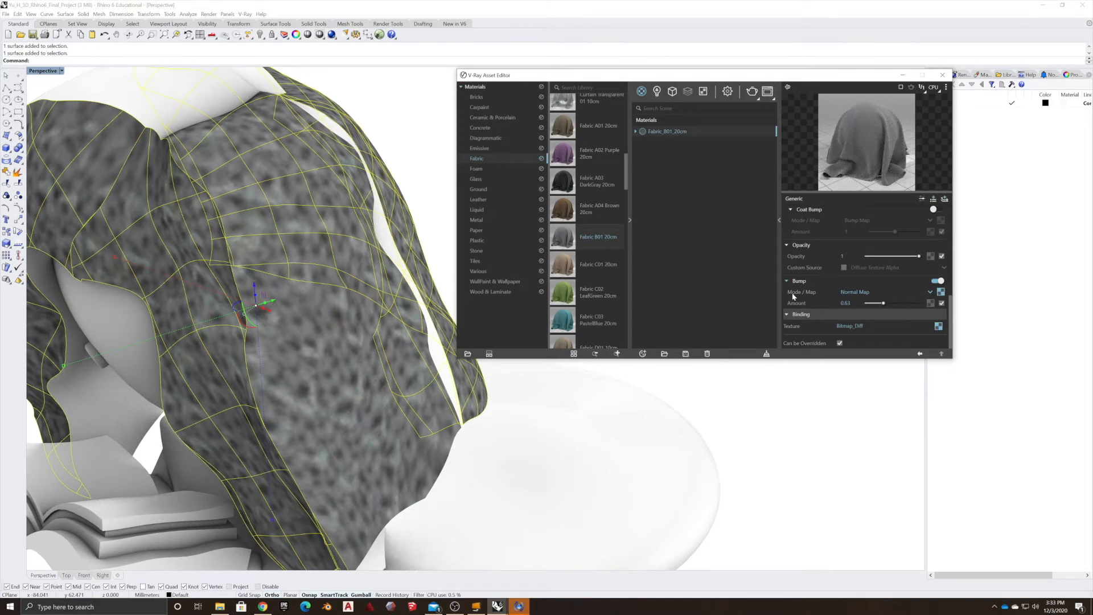
Open the bump normal map's UVW placement and set its repeat U/V to 30.
left_click(941, 292)
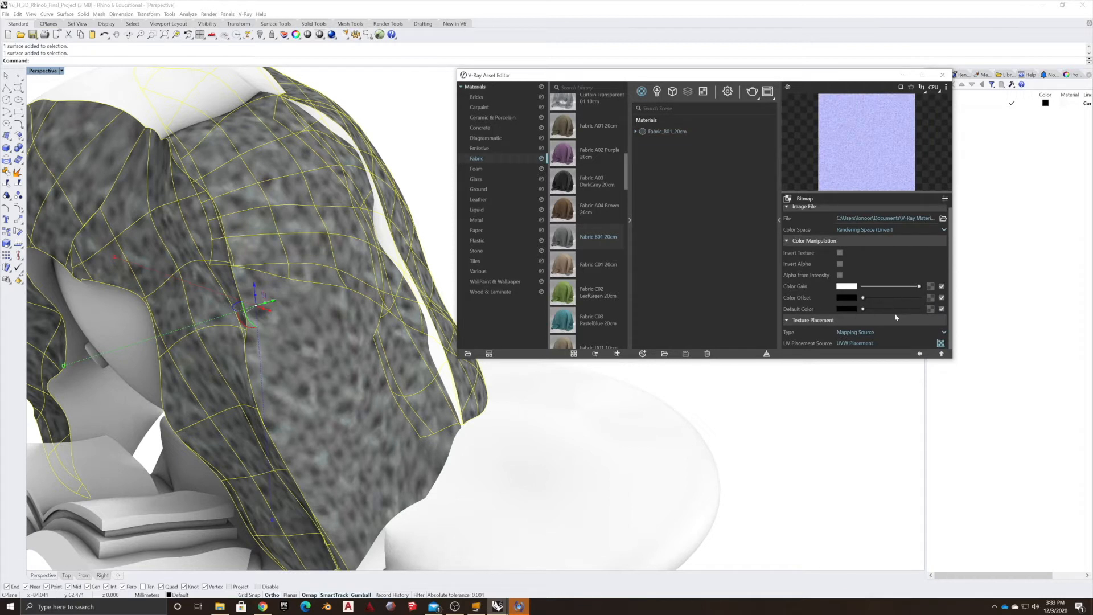
left_click(941, 344)
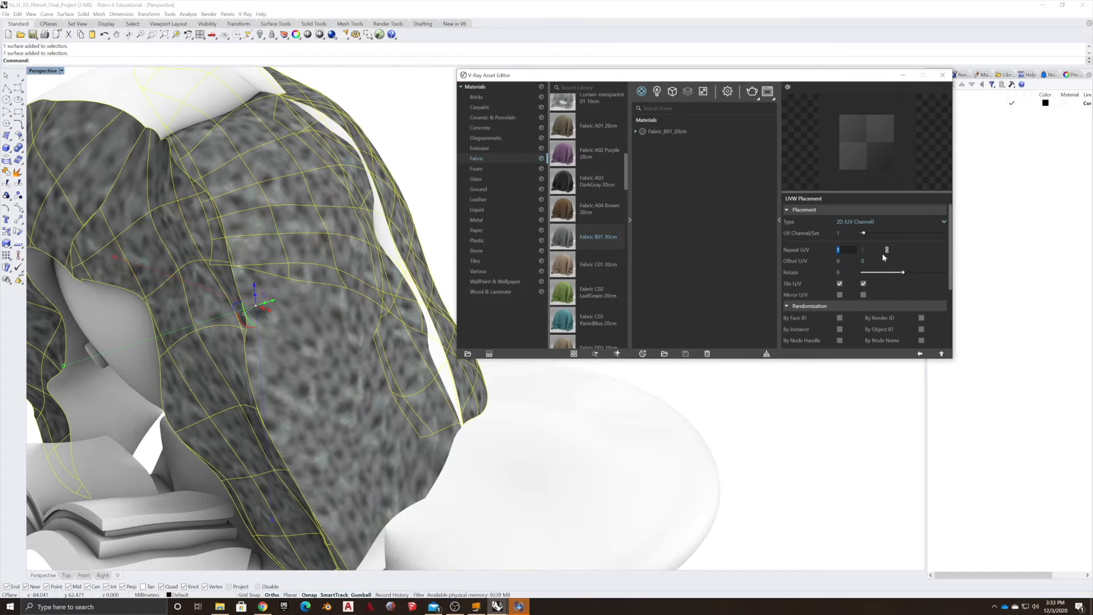
type("30")
key("Return")
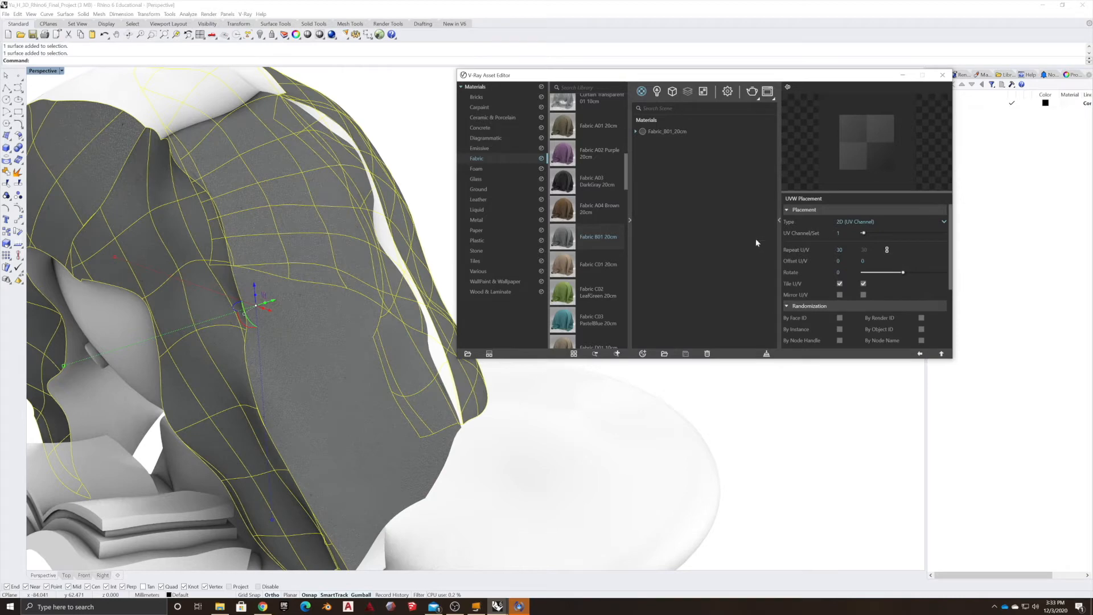
Change the bump map's UVW repeat U/V to 20.
scroll(293, 401, "up", 5)
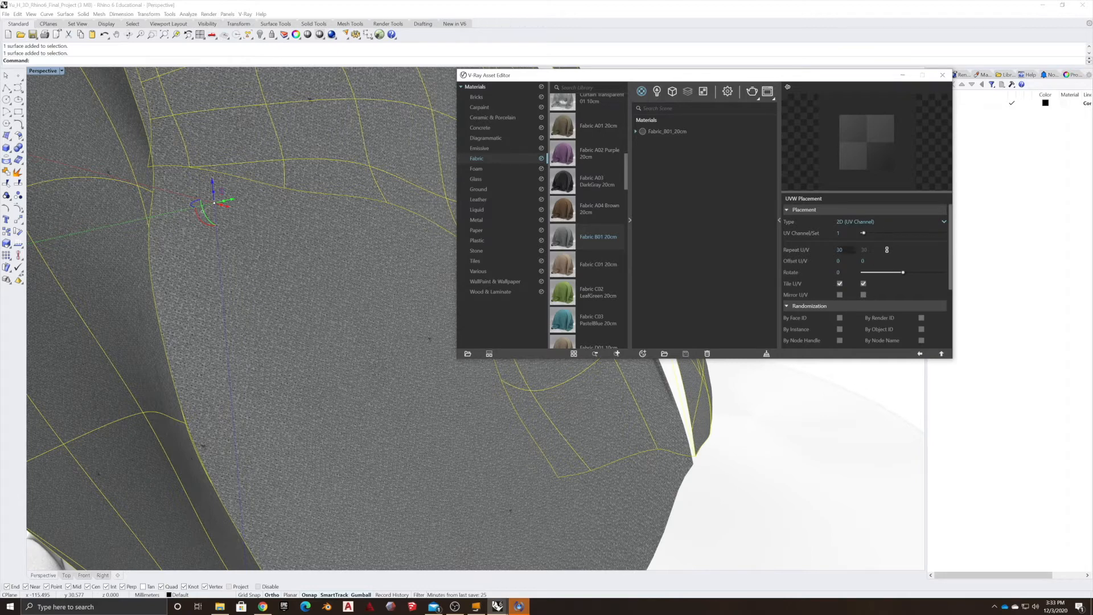
key("Return")
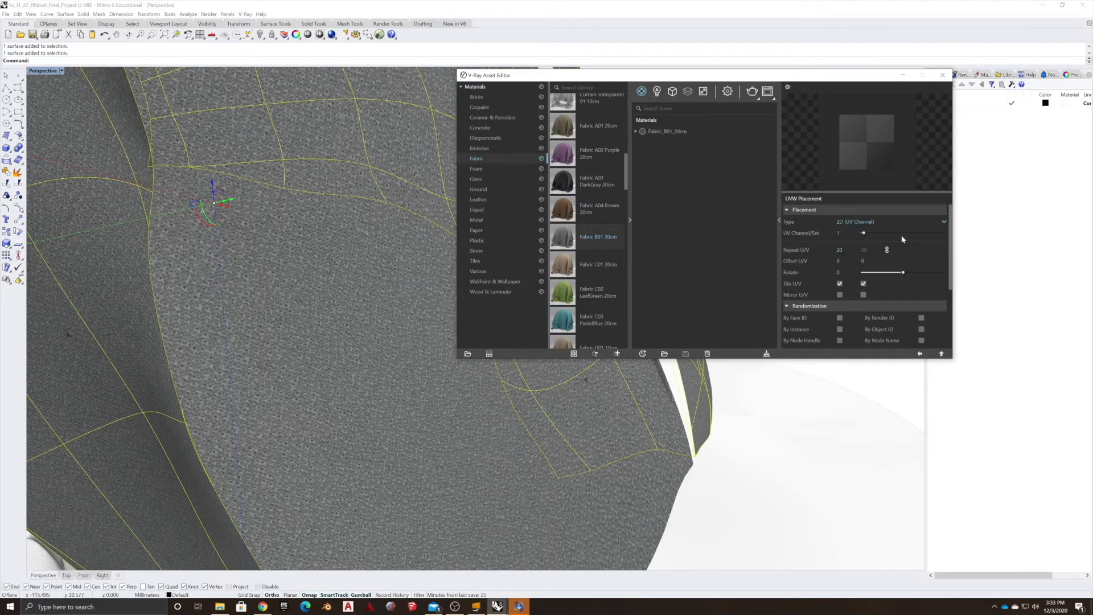
right_click_drag(317, 303, 351, 309)
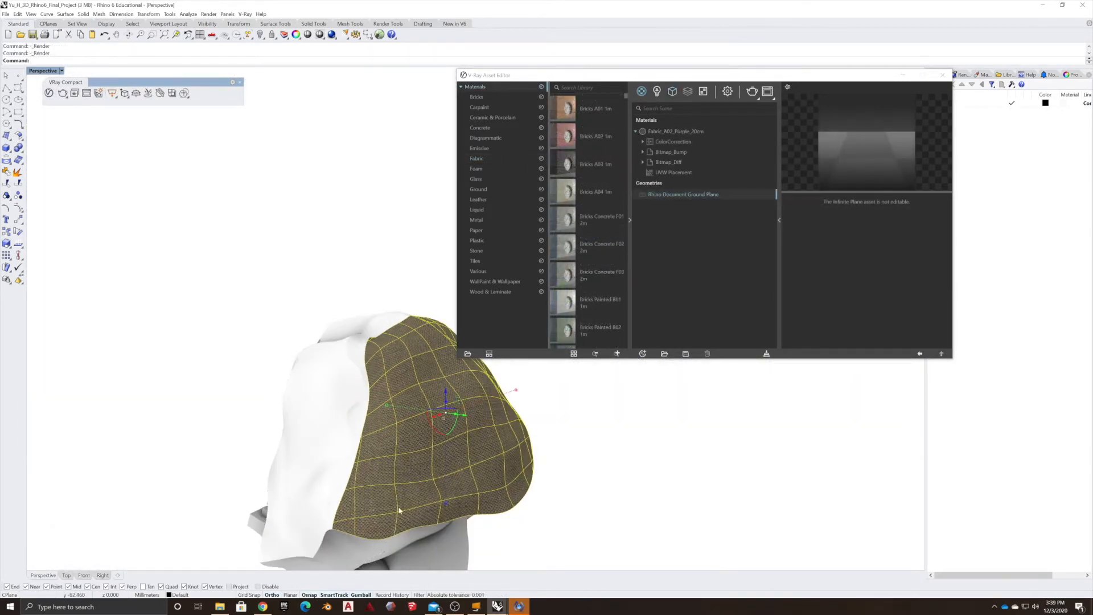
Select the hood blanket surfaces and apply the Fabric_A02_Purple_20cm scene material to the selection.
left_click(715, 255)
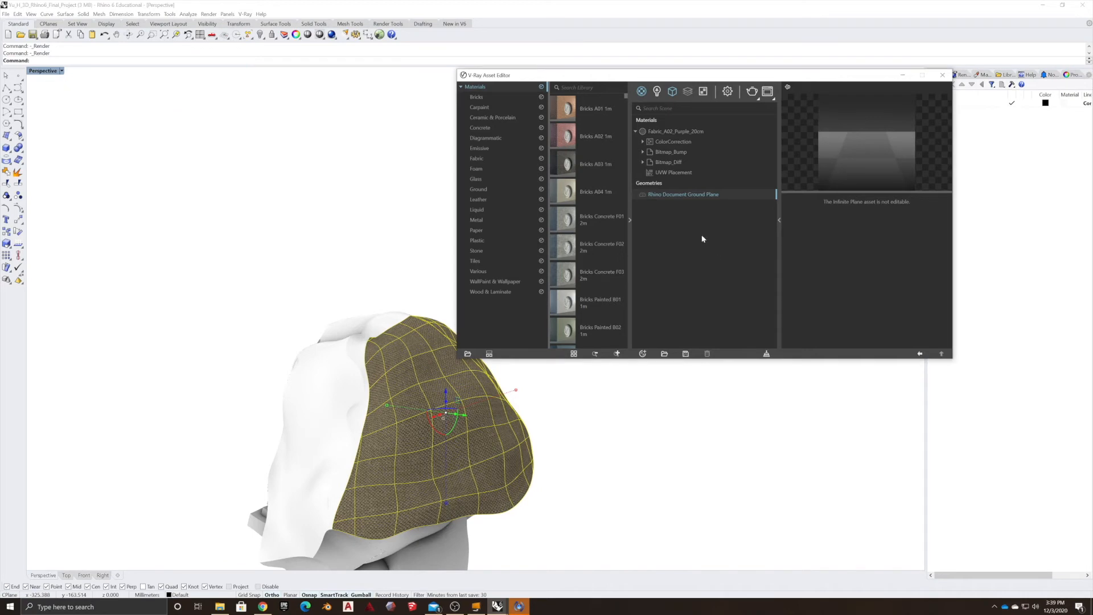
left_click(342, 394)
right_click_drag(342, 394, 292, 473)
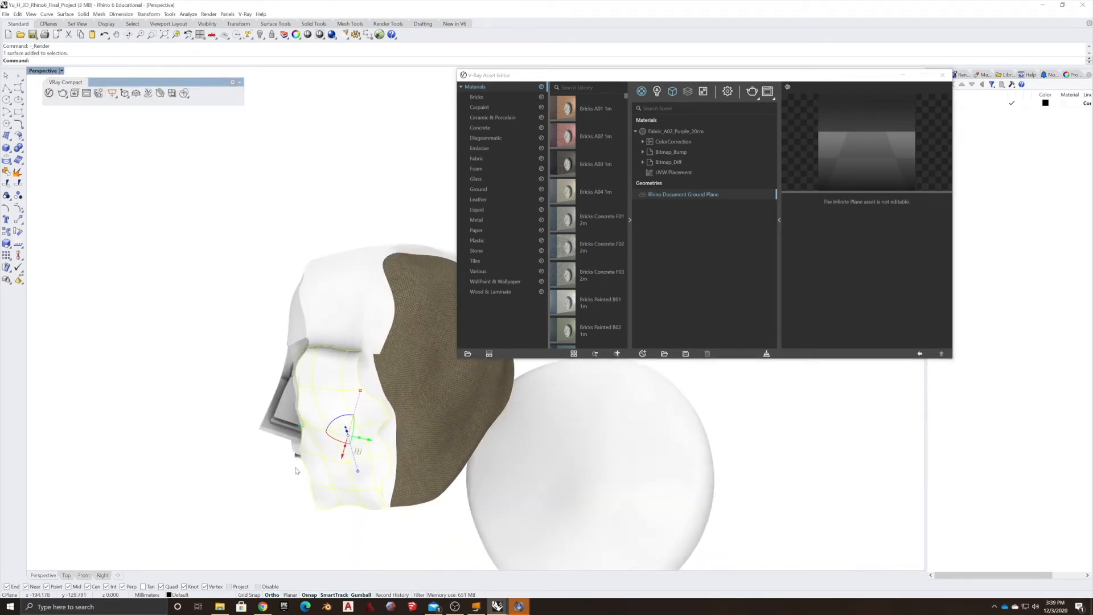
left_click(363, 373, "shift")
left_click(350, 299, "shift")
right_click_drag(211, 377, 362, 472)
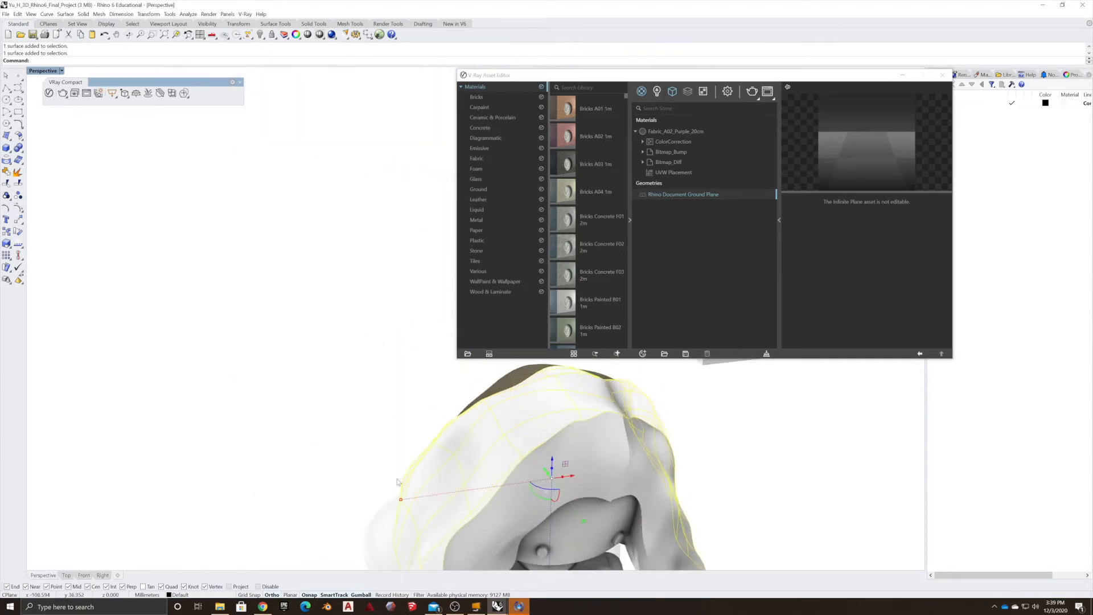
right_click_drag(447, 530, 540, 437)
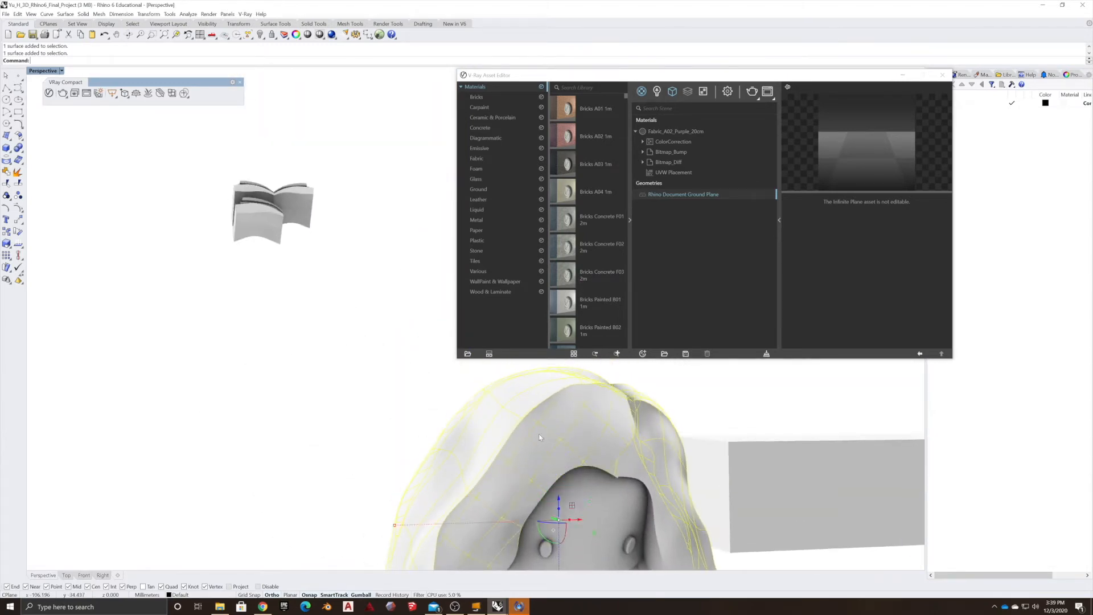
scroll(638, 466, "down", 3)
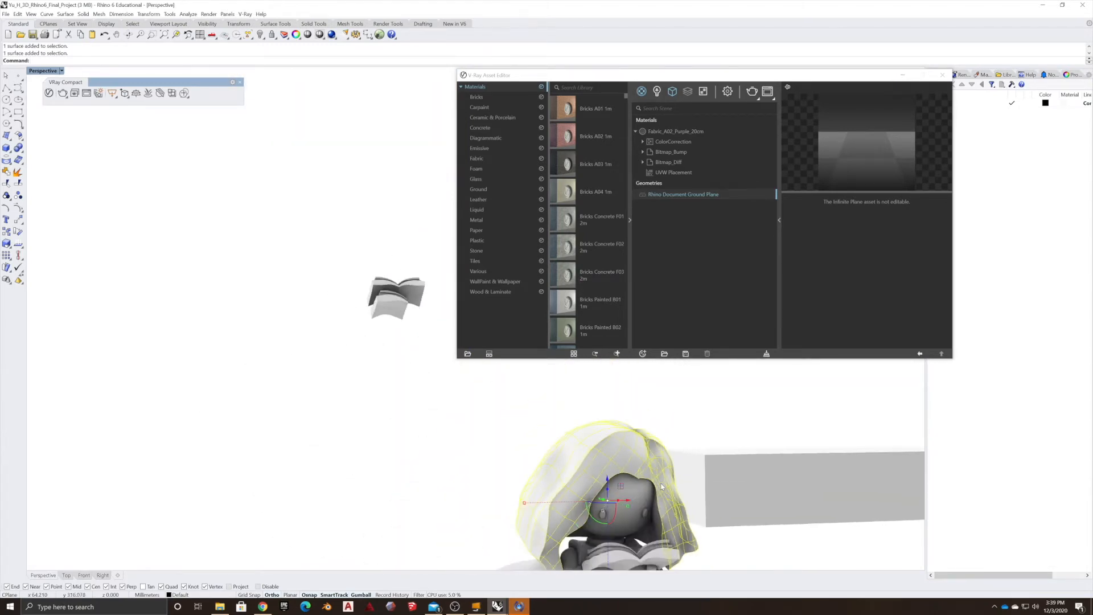
left_click(641, 91)
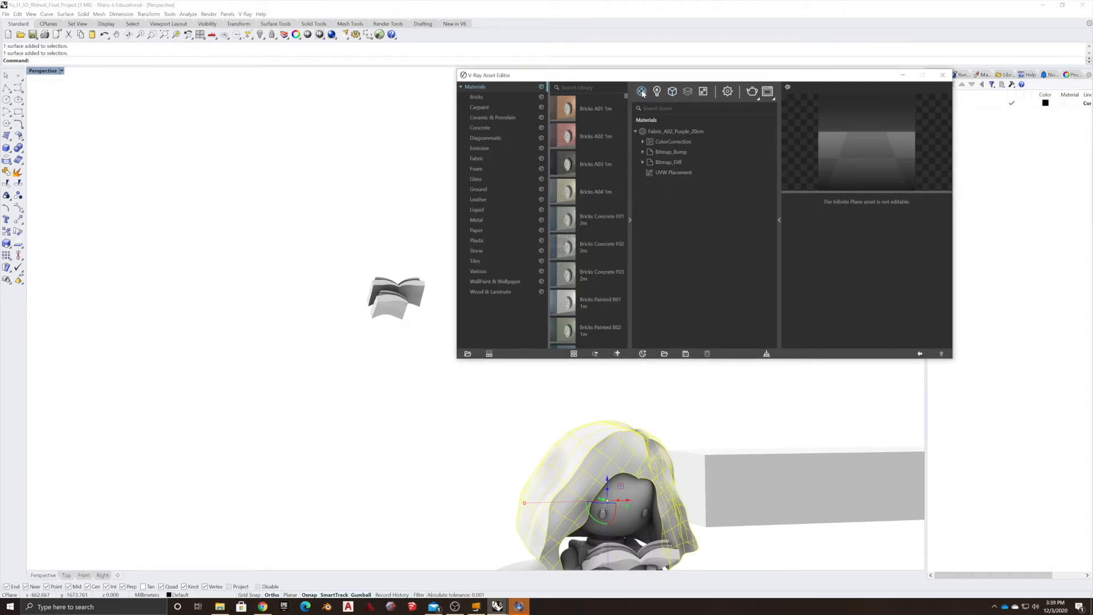
left_click(660, 133)
right_click(660, 133)
mouse_move(668, 158)
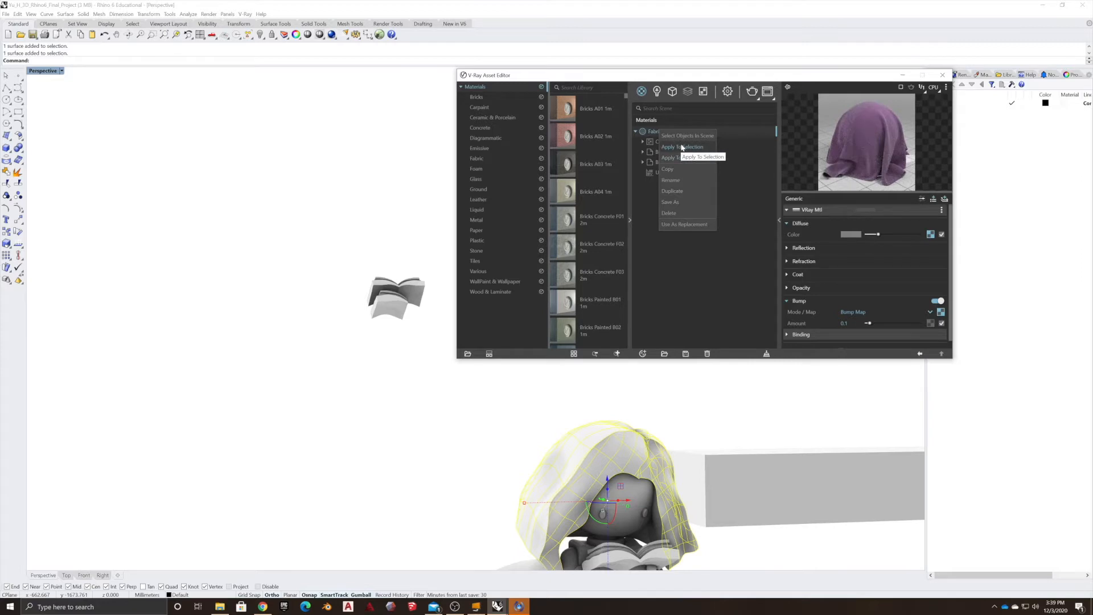
left_click(682, 147)
Apply the Paper D02 14cm library material from the Paper category to the open book's pages.
right_click_drag(376, 501, 308, 535)
scroll(541, 503, "down", 5)
left_click(616, 529)
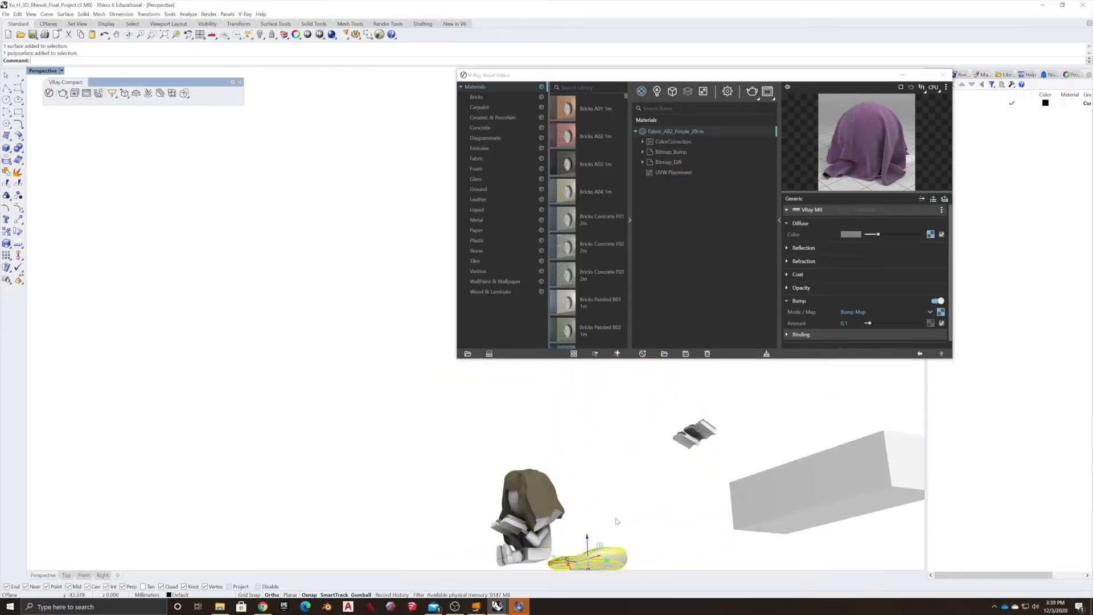
scroll(524, 548, "up", 8)
left_click(615, 444)
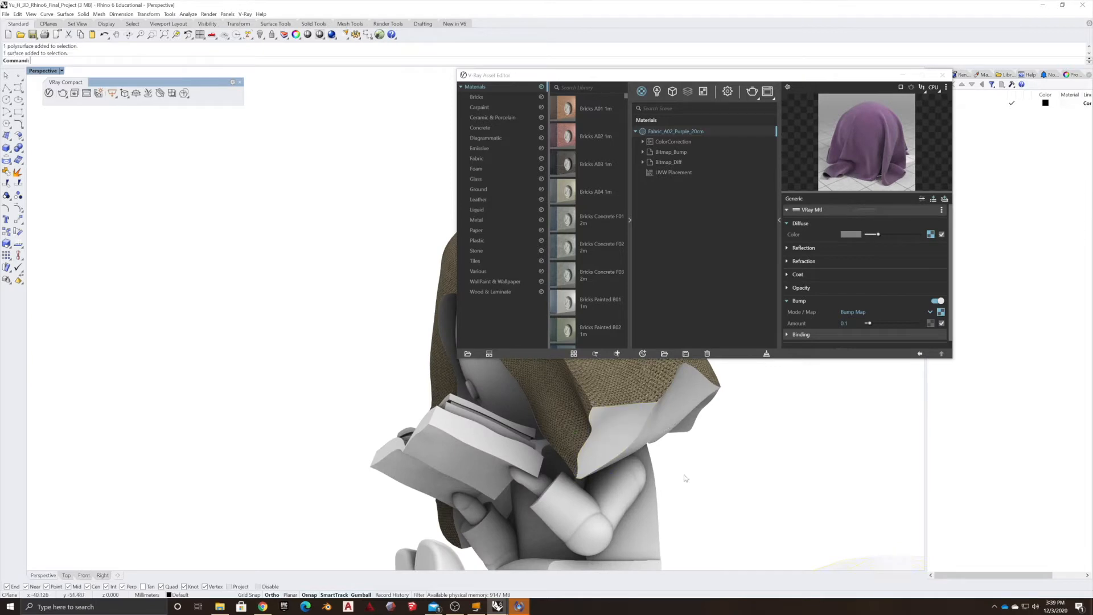
right_click_drag(733, 478, 450, 483)
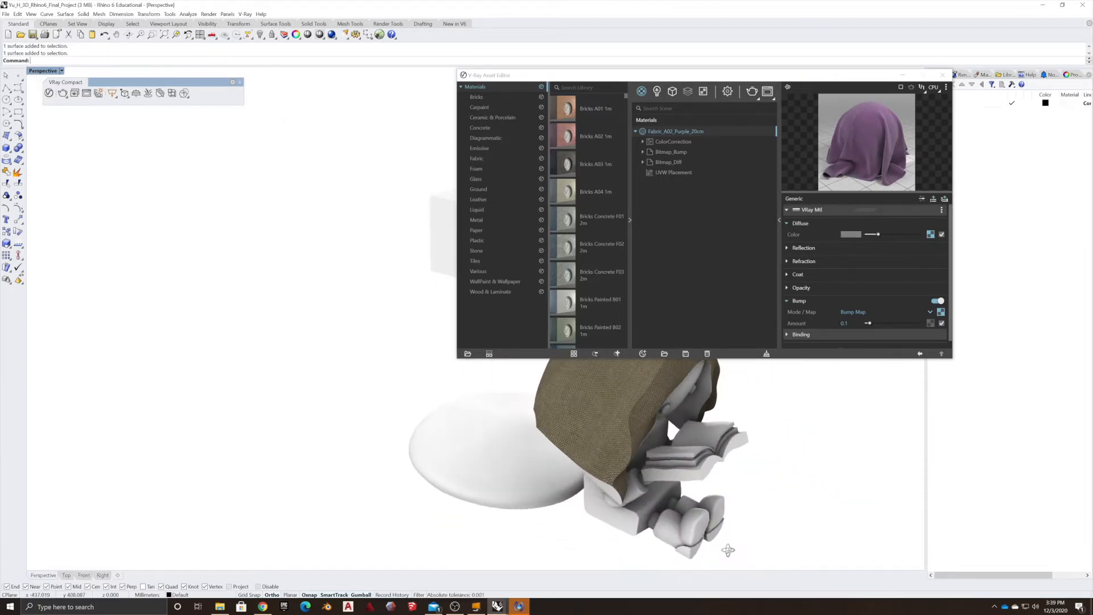
left_click(477, 229)
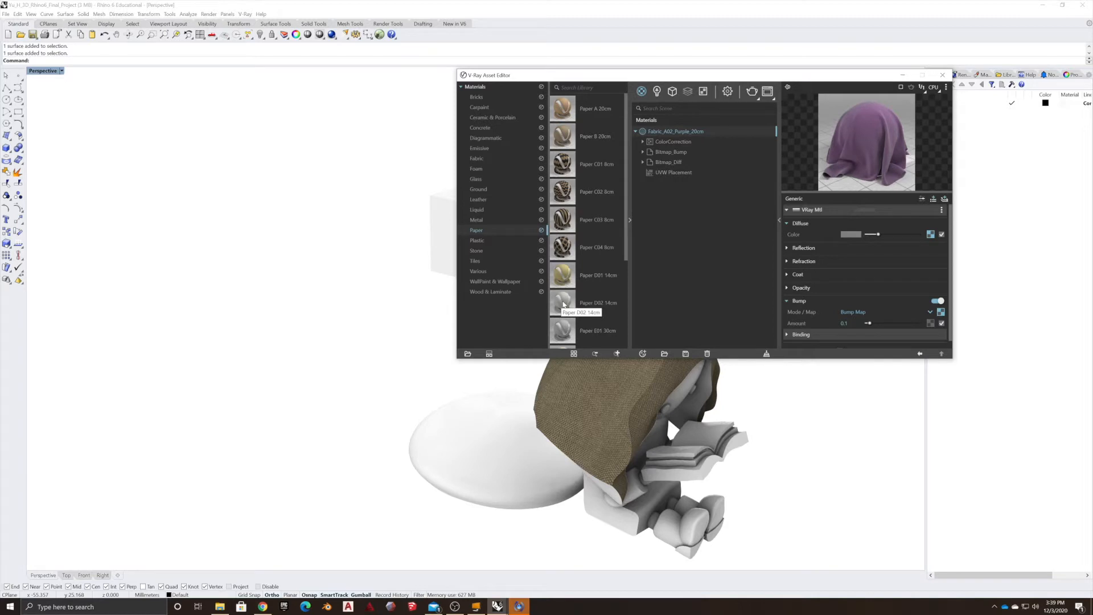
left_click(685, 449)
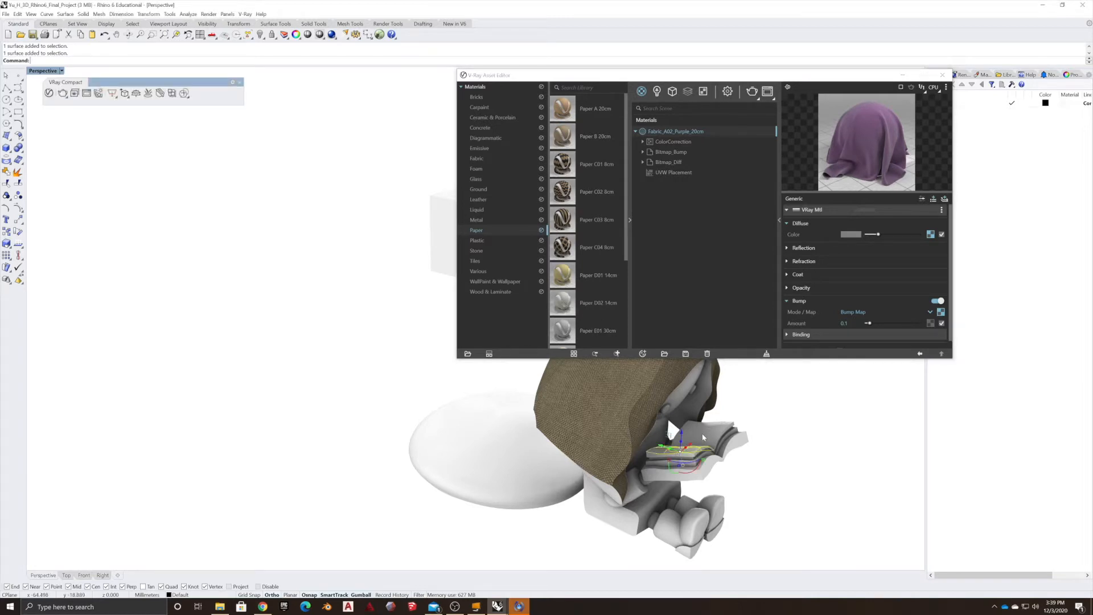
left_click(703, 437)
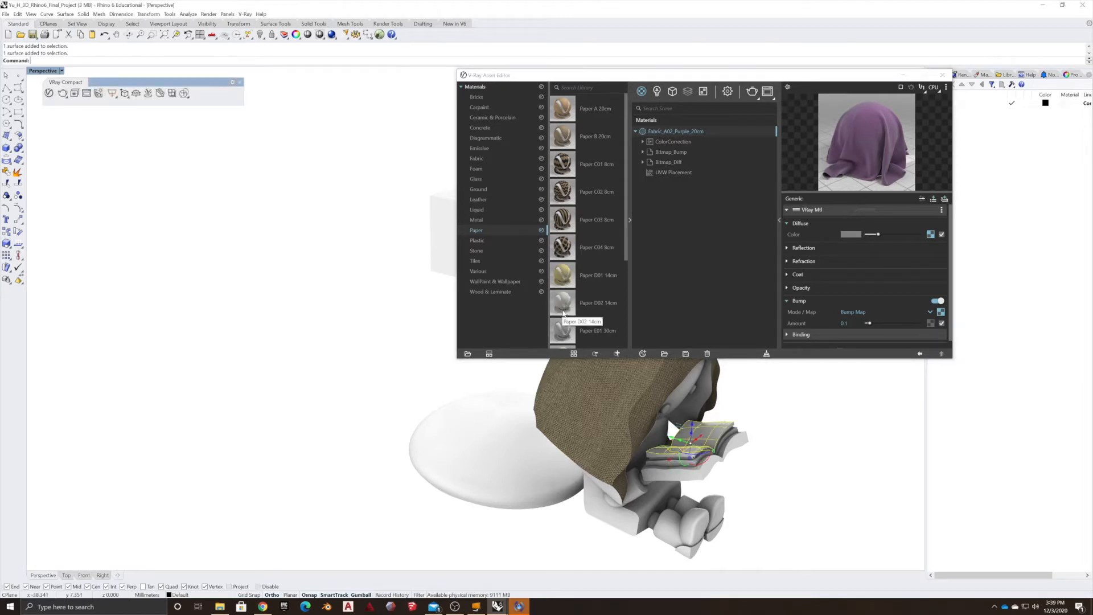
scroll(560, 304, "down", 1)
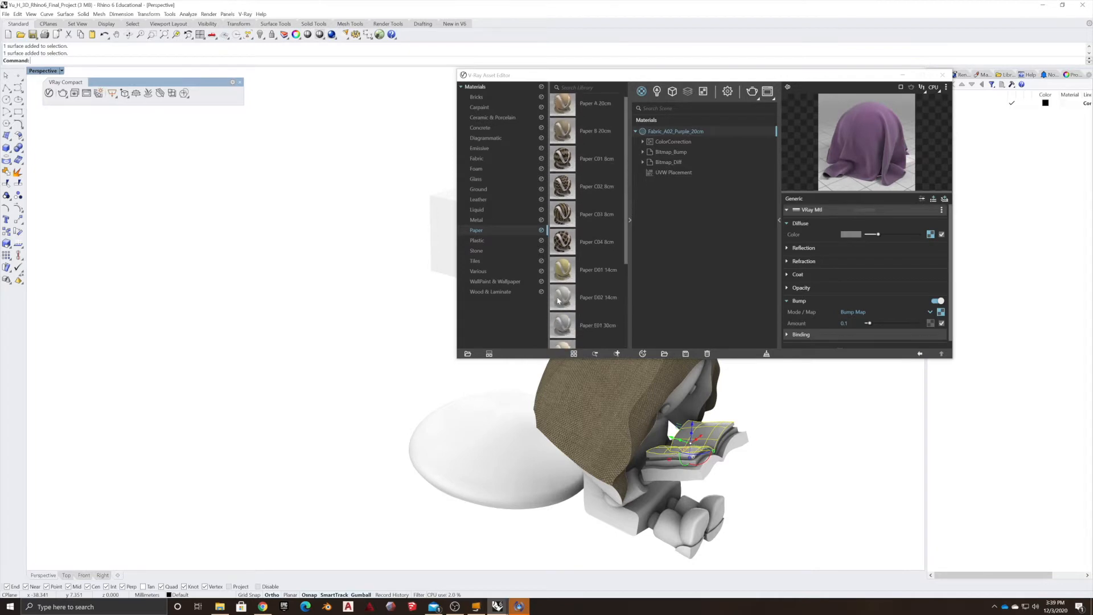
left_click_drag(562, 312, 696, 433)
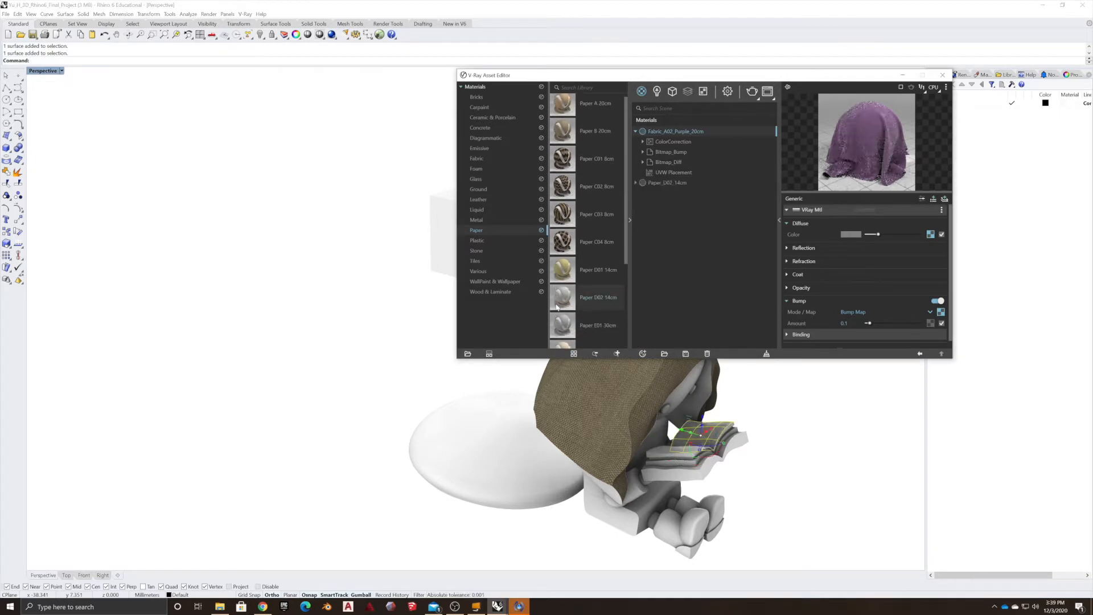
left_click_drag(557, 308, 678, 452)
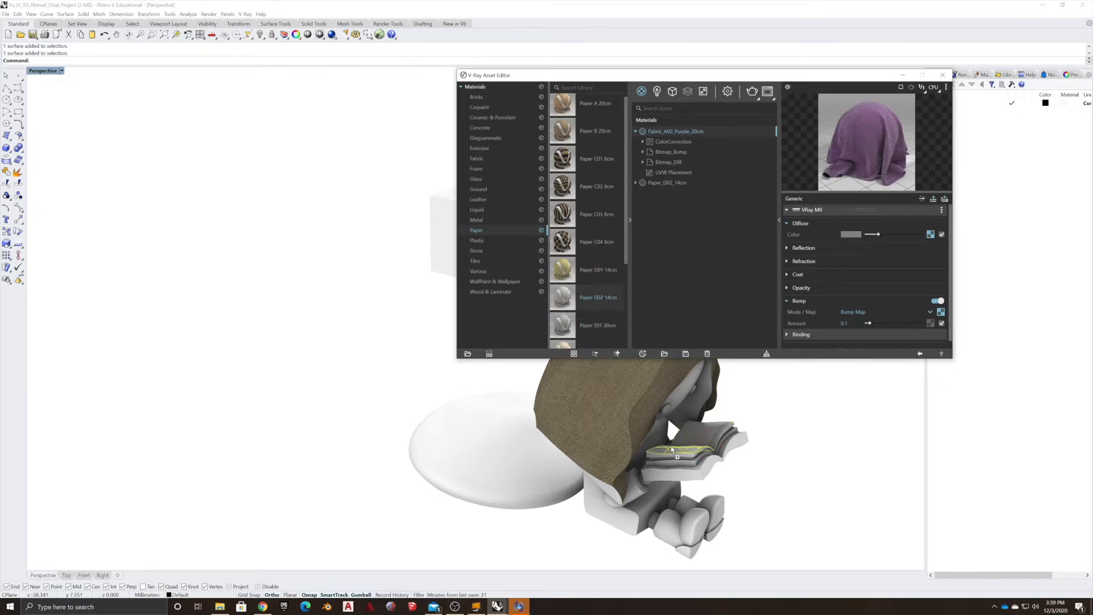
Select a book page and delete the duplicate Paper_D02_14cm#1 material from the scene materials.
scroll(677, 449, "up", 10)
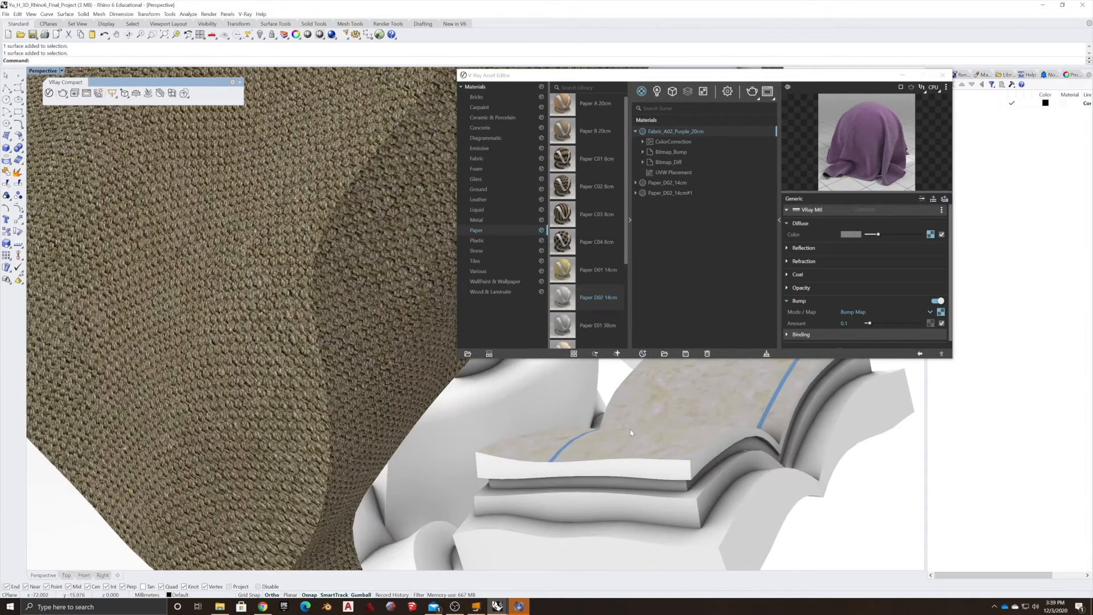
mouse_move(630, 433)
right_mouse_down()
mouse_move(627, 450)
mouse_move(634, 431)
right_mouse_up()
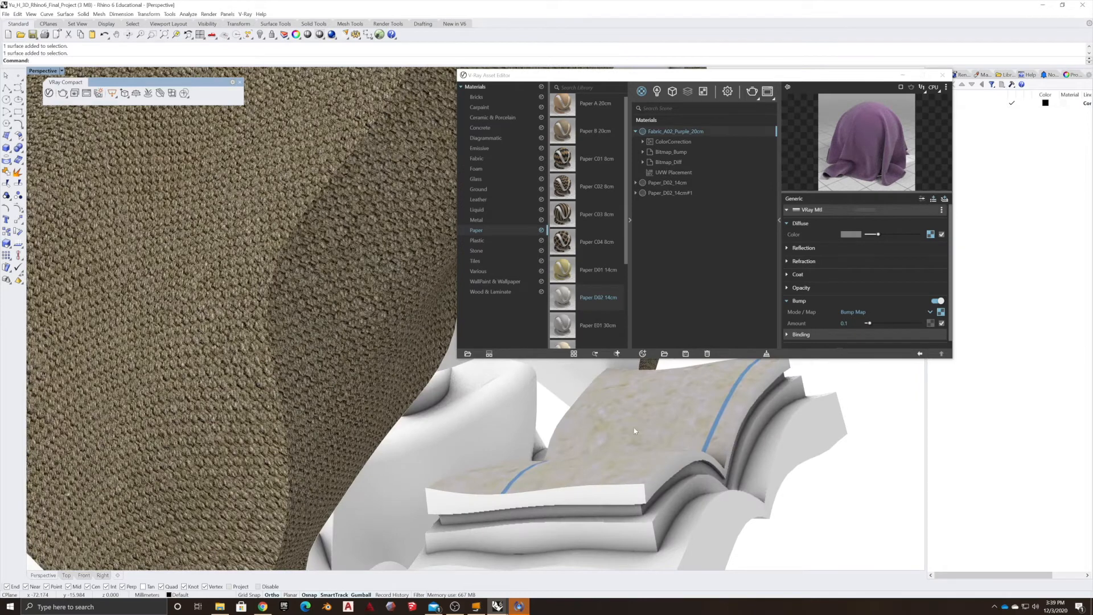
scroll(633, 429, "up", 1)
left_click(652, 428)
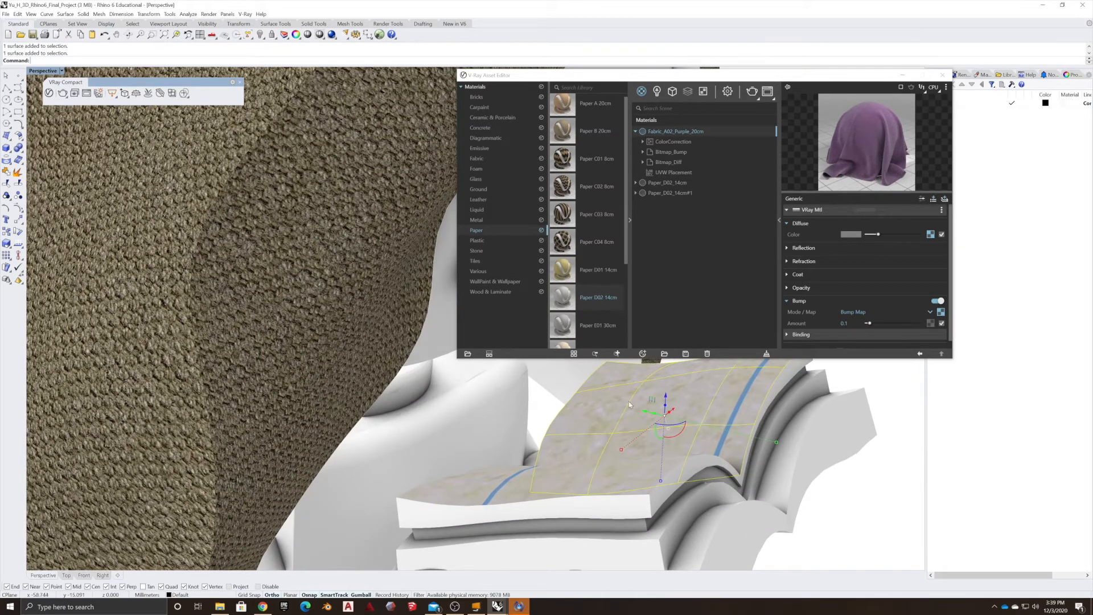
left_click(649, 182)
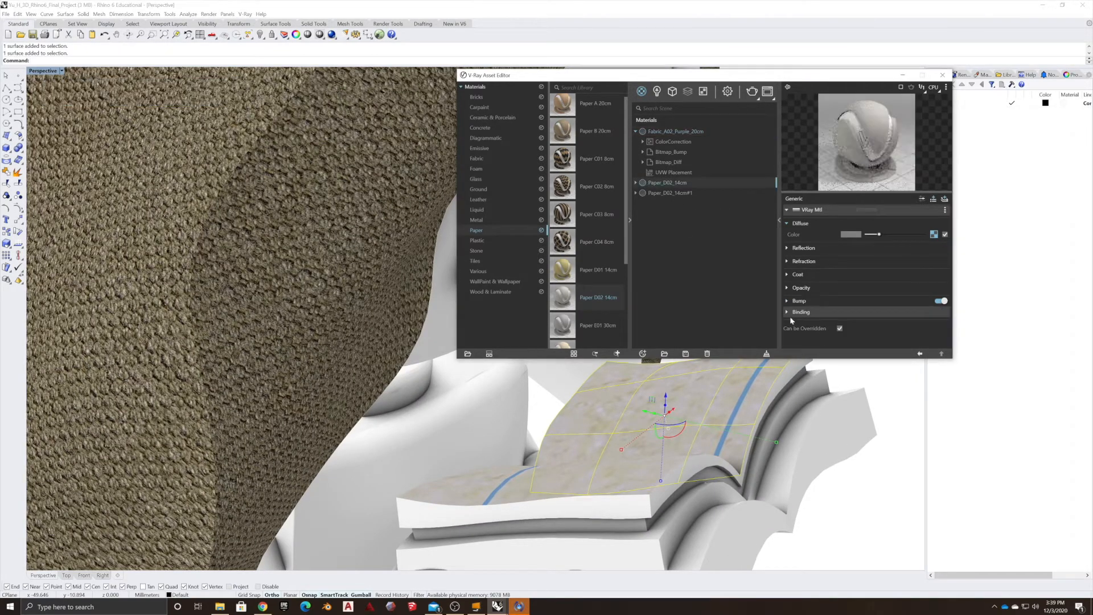
left_click(673, 194)
key("Delete")
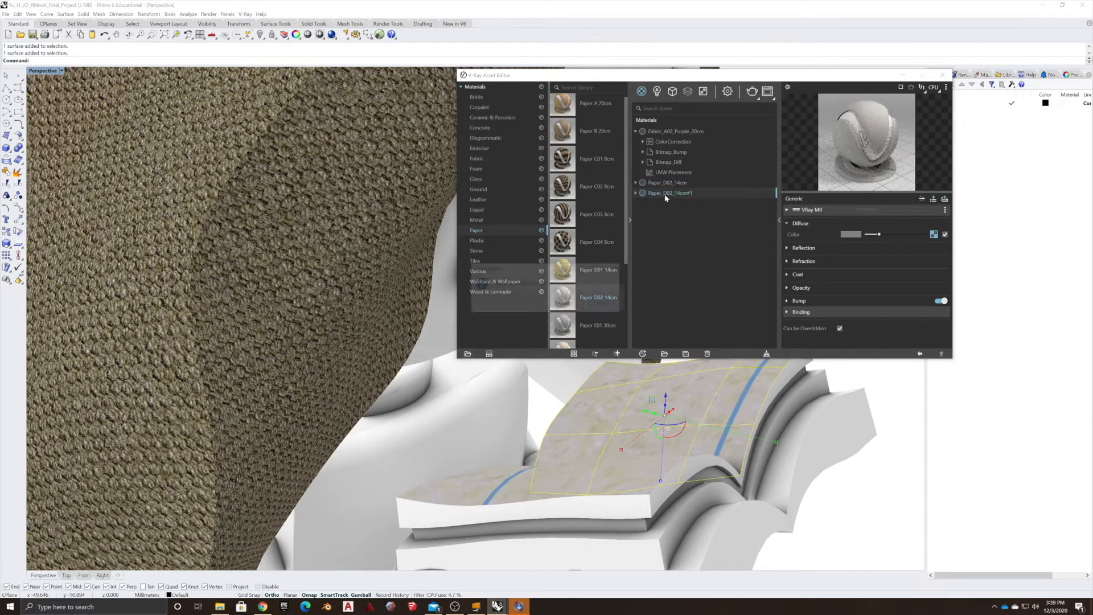
Select further book page surfaces and apply the Paper_D02_14cm material to the selection.
left_click(570, 304)
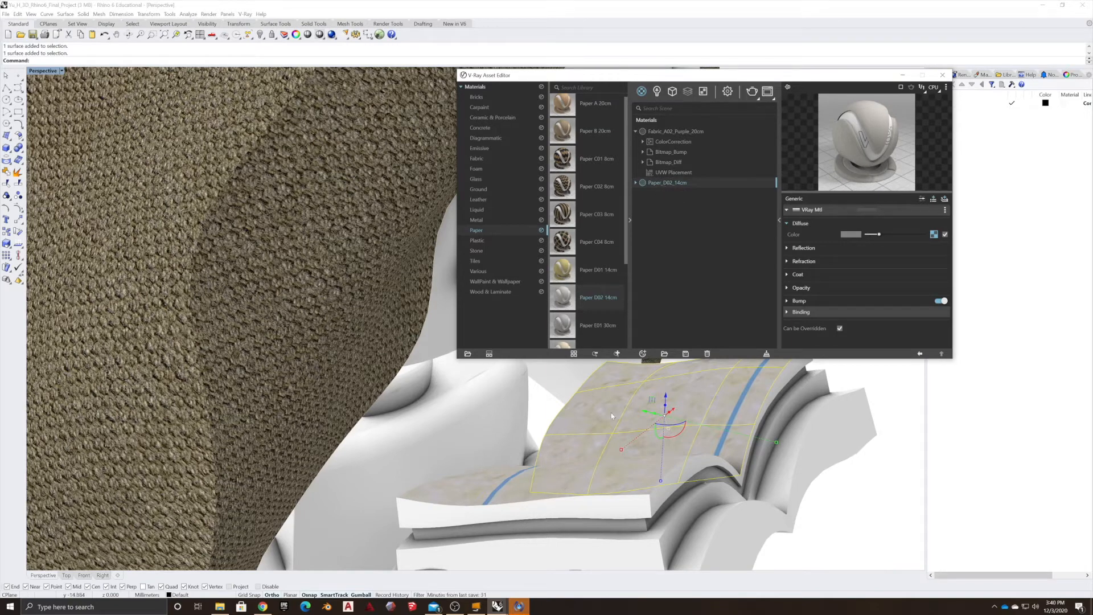
left_click_drag(664, 182, 638, 147)
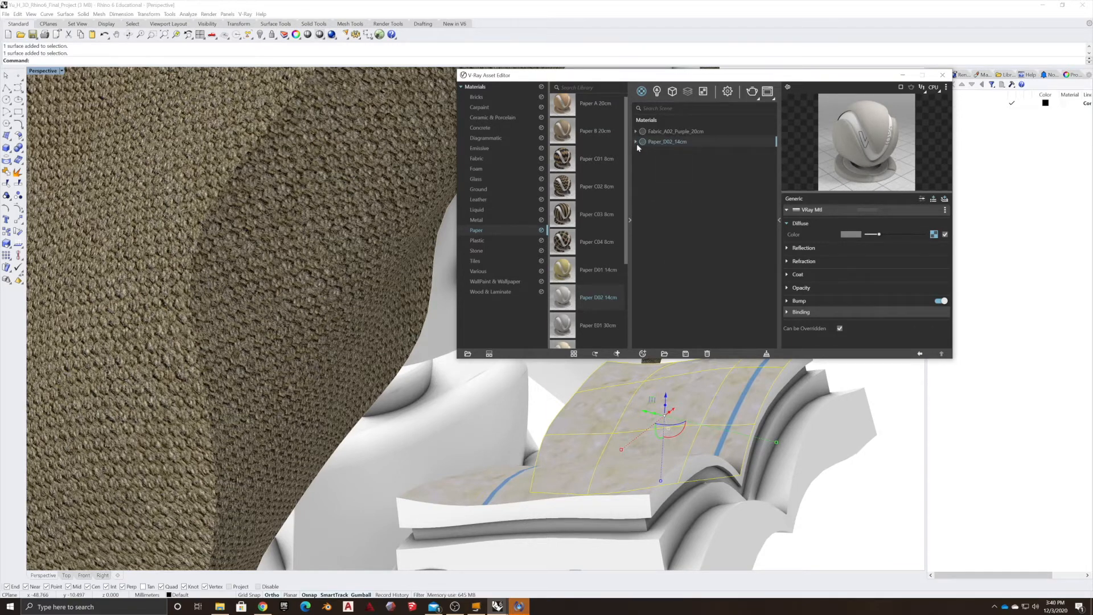
left_click(557, 508)
left_click(670, 492, "shift")
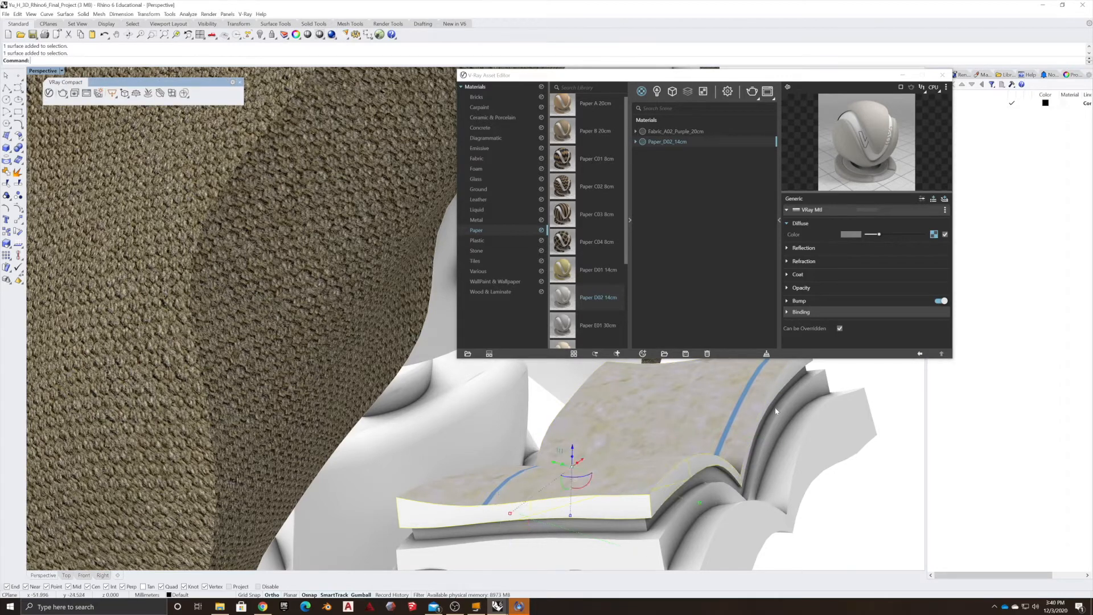
left_click(787, 374, "shift")
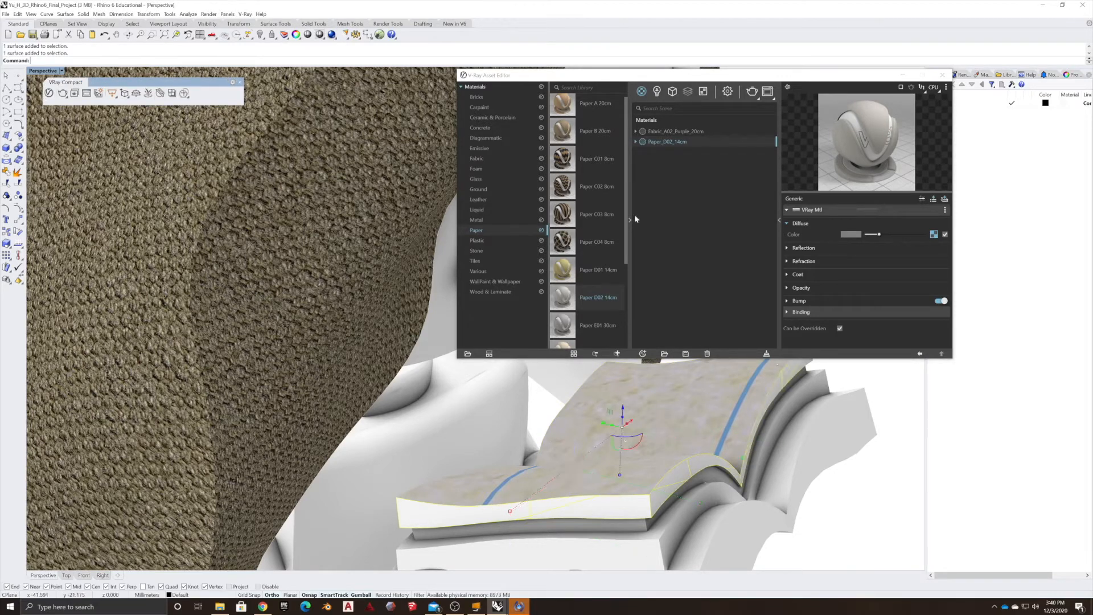
left_click(650, 143)
right_click(650, 143)
left_click(680, 161)
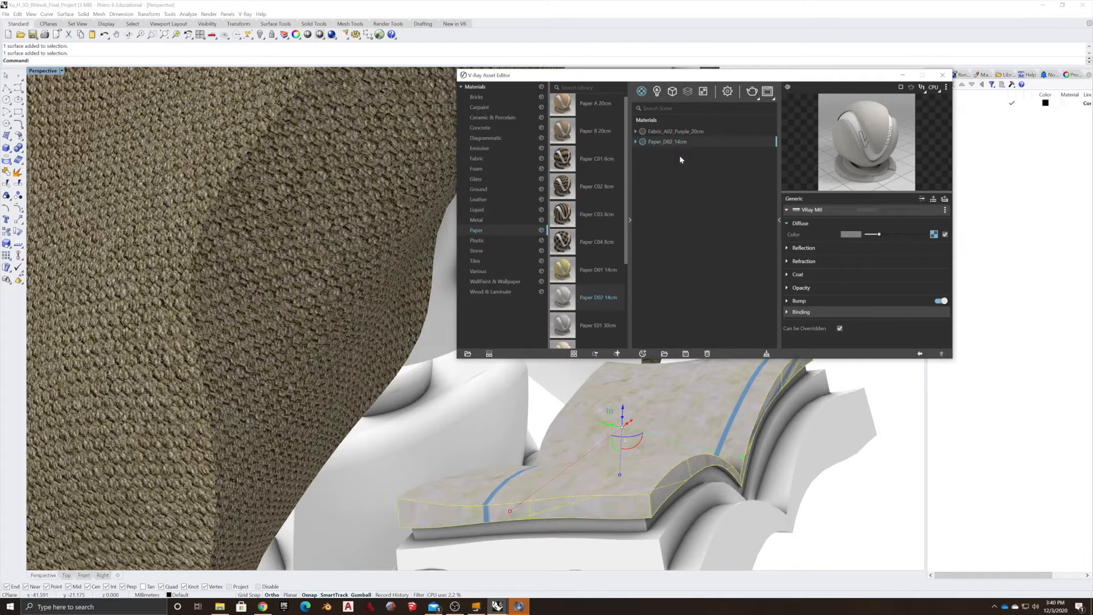
Select the Paper_D02_14cm material and expand its Bump settings.
left_click(853, 513)
right_click_drag(852, 512, 855, 487)
left_click(811, 457)
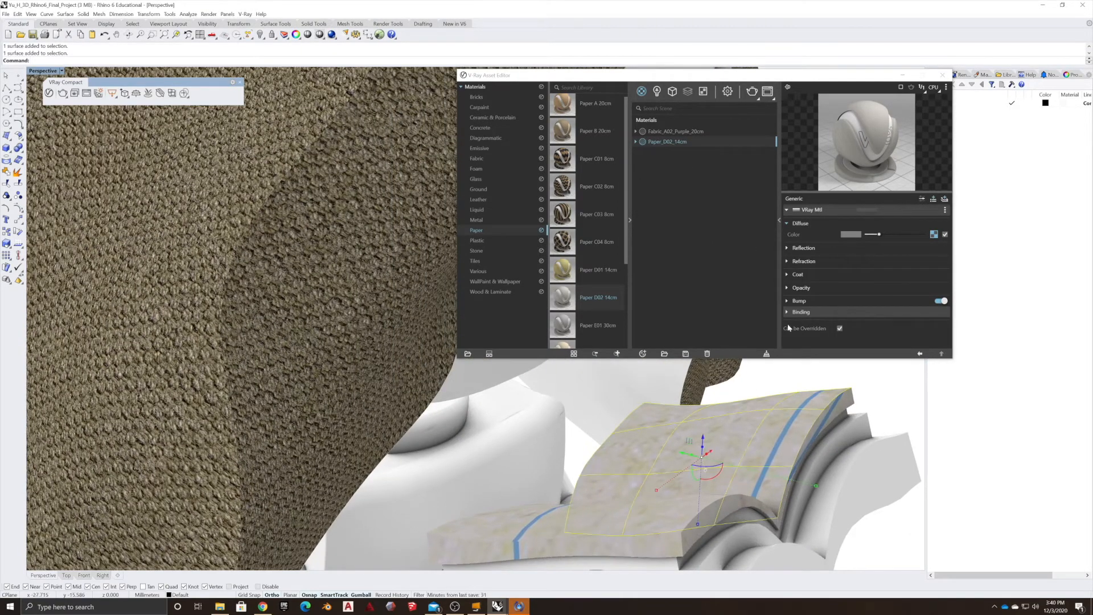
left_click(659, 144)
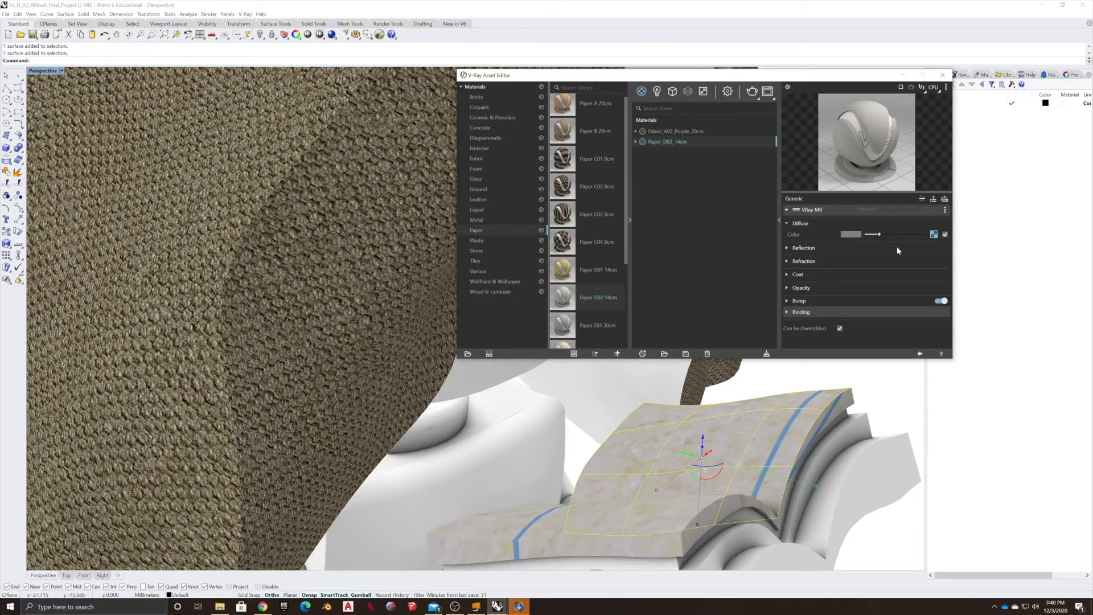
left_click(930, 301)
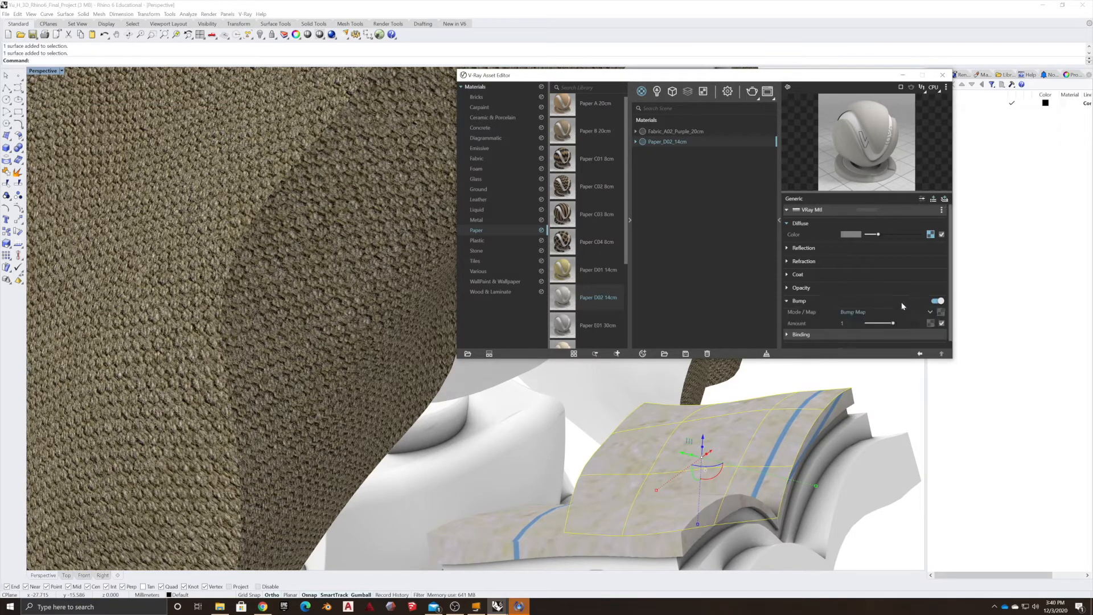
Set the Paper_D02_14cm diffuse bitmap's texture placement repeat U/V to 30.
left_click(941, 314)
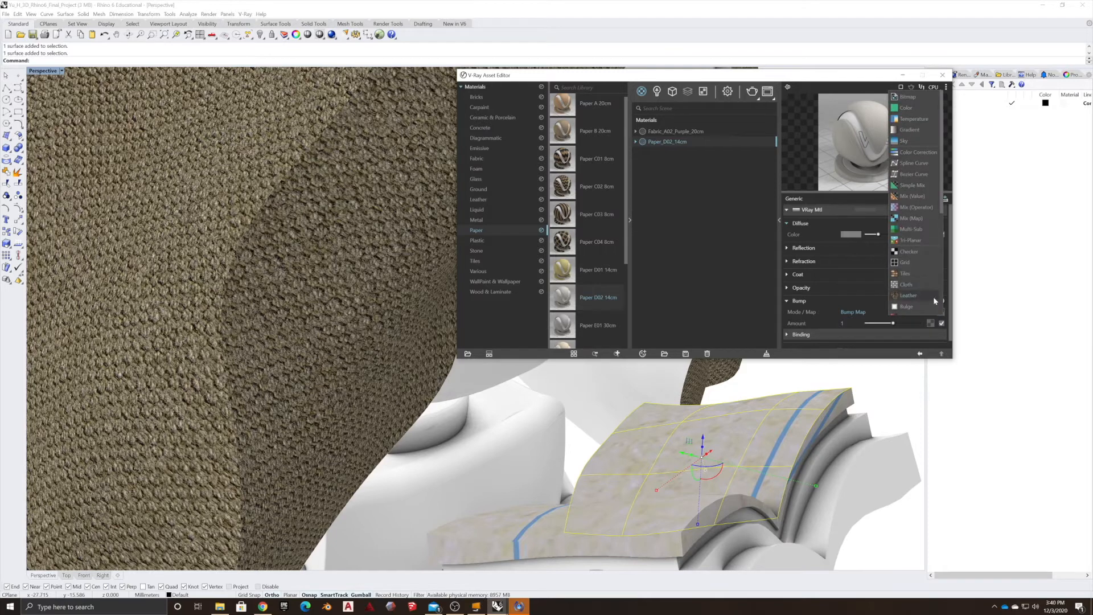
left_click(946, 314)
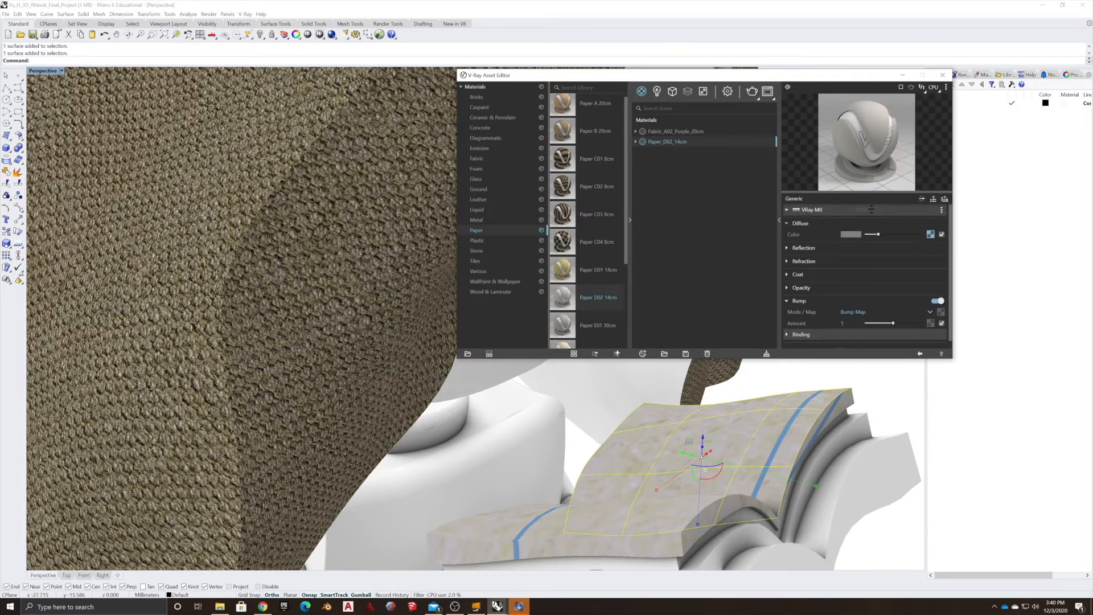
scroll(858, 295, "down", 1)
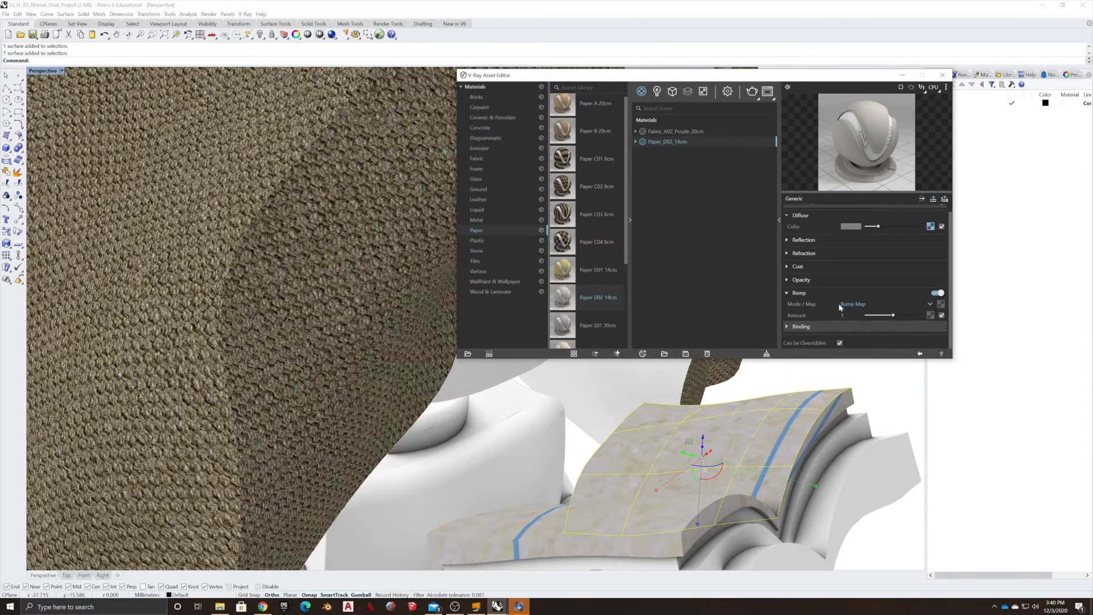
scroll(843, 311, "up", 1)
left_click(930, 235)
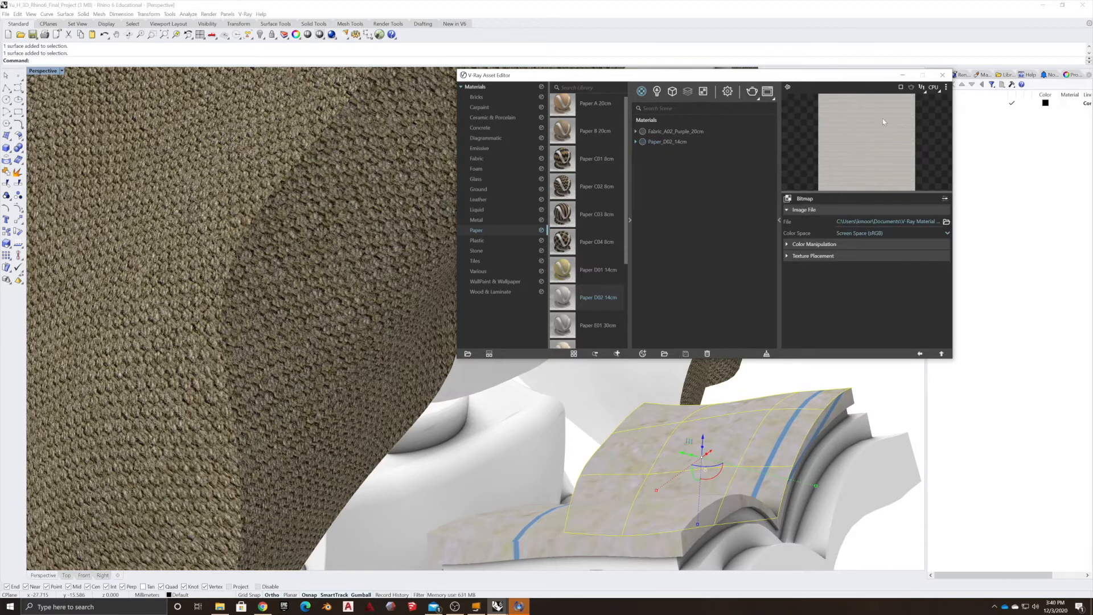
left_click(788, 256)
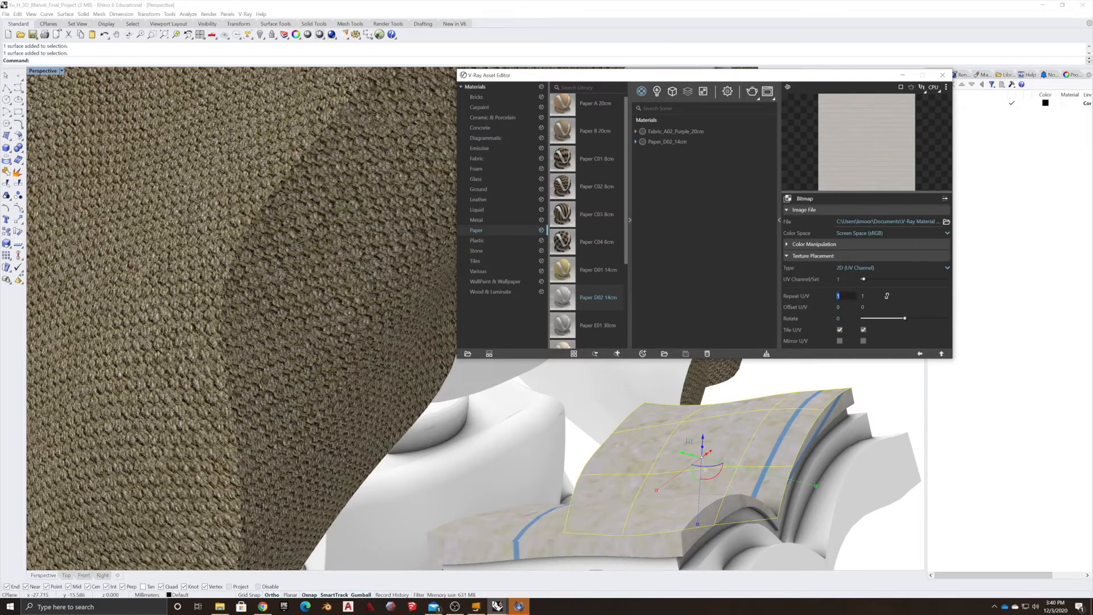
key("Tab")
type("30")
key("Return")
right_click_drag(604, 510, 657, 507)
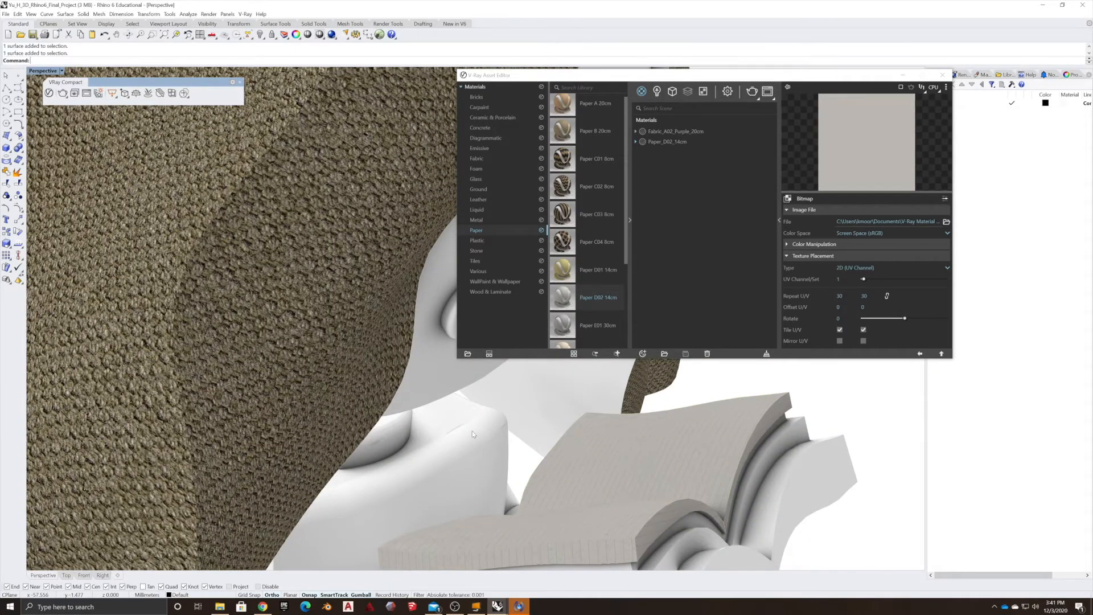
Apply the Plastic Leather D01 Gray 10cm library material from the Plastic category to the figure's head.
scroll(458, 441, "down", 2)
right_click_drag(457, 441, 555, 445)
scroll(643, 509, "down", 10)
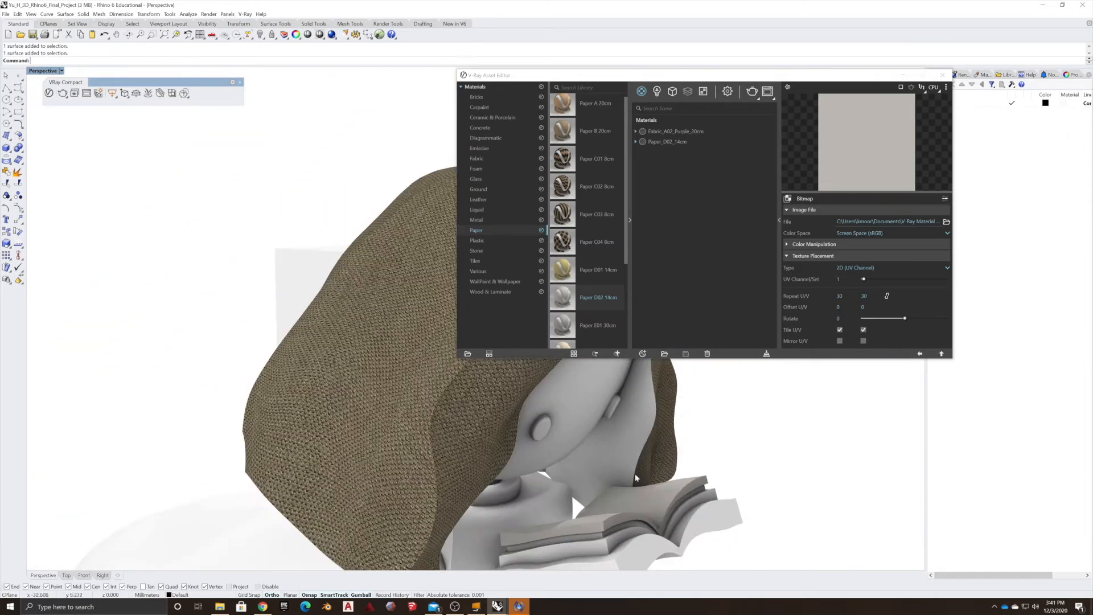
right_click_drag(703, 506, 543, 399)
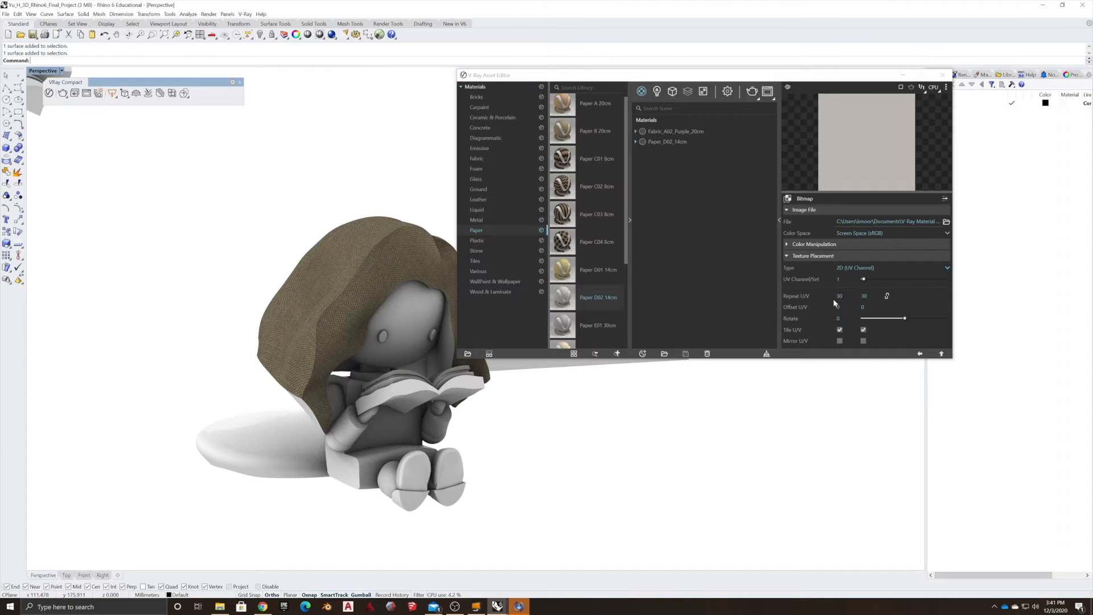
left_click(422, 298)
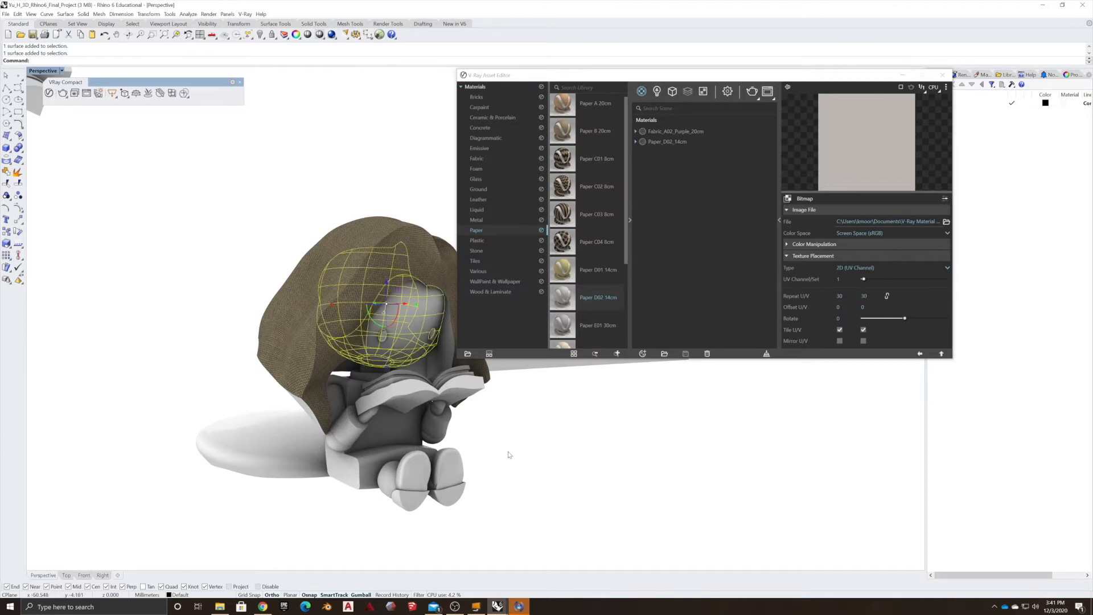
left_click(508, 453)
left_click(426, 311)
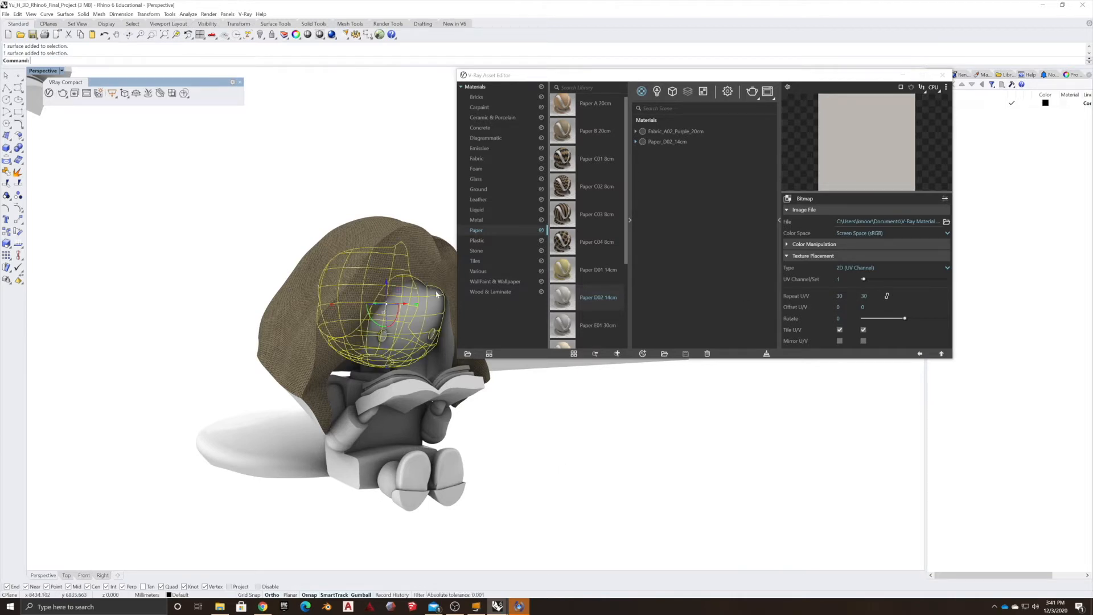
left_click(483, 241)
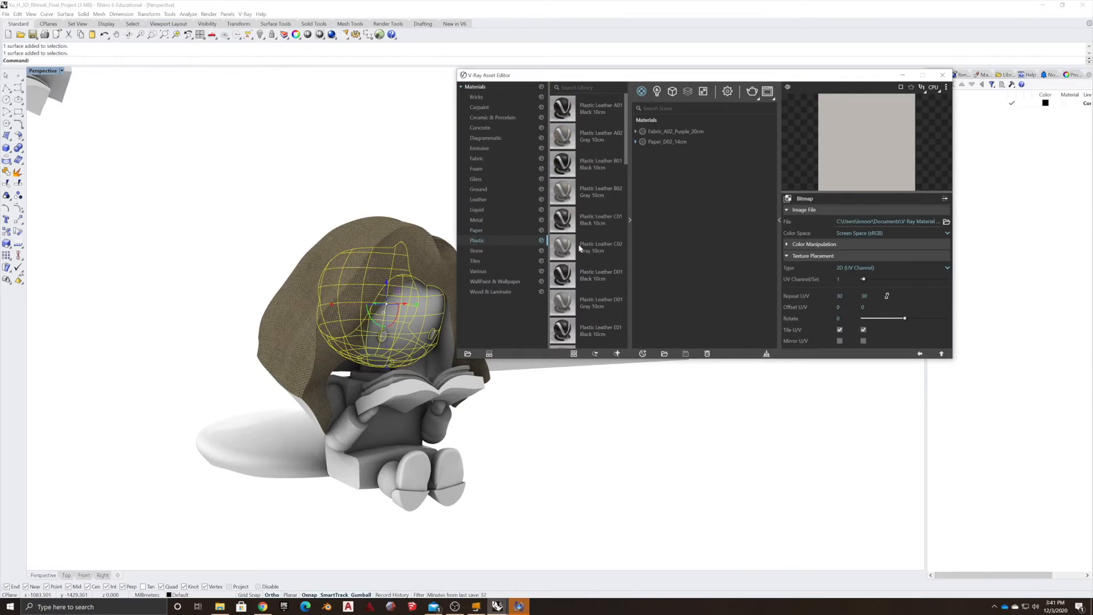
scroll(568, 241, "down", 10)
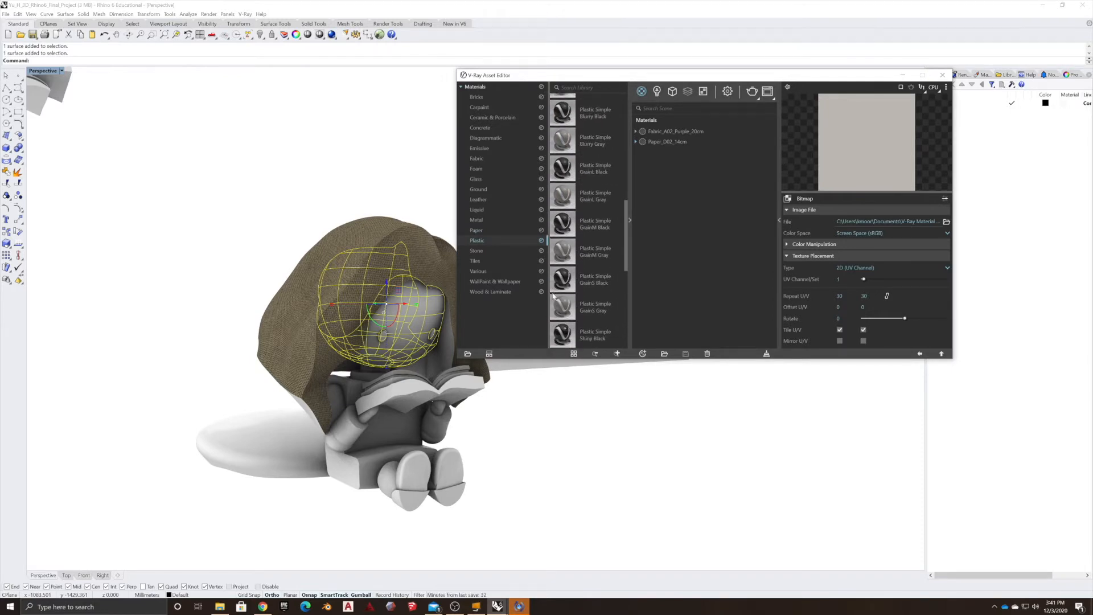
scroll(570, 262, "up", 5)
left_click_drag(570, 221, 426, 313)
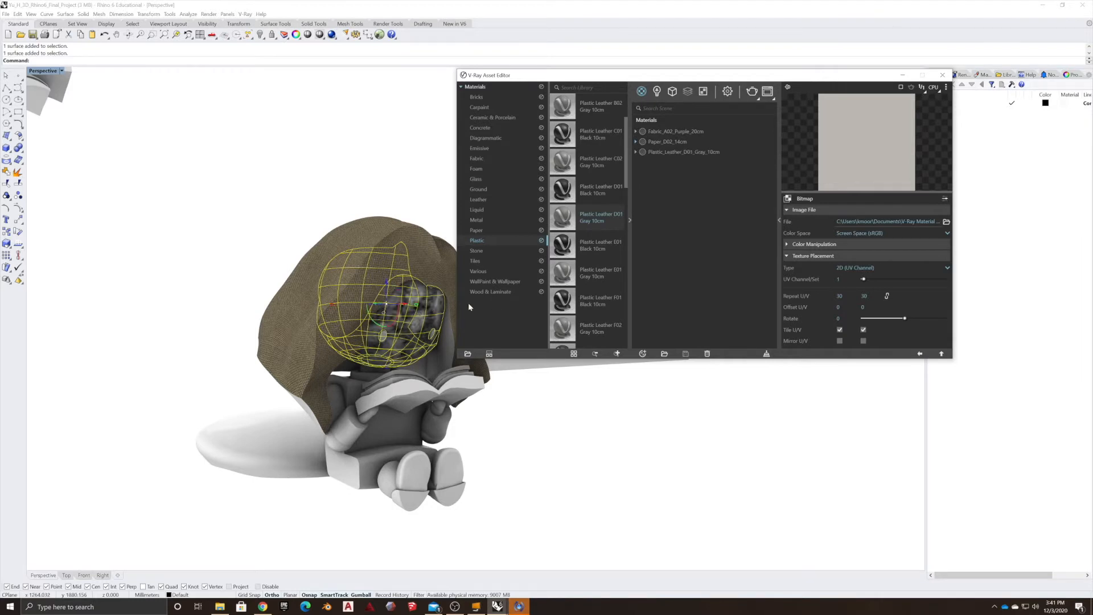
Set the Plastic_Leather_D01_Gray_10cm bump map's UVW placement repeat U/V to 20.
left_click(657, 152)
left_click(829, 300)
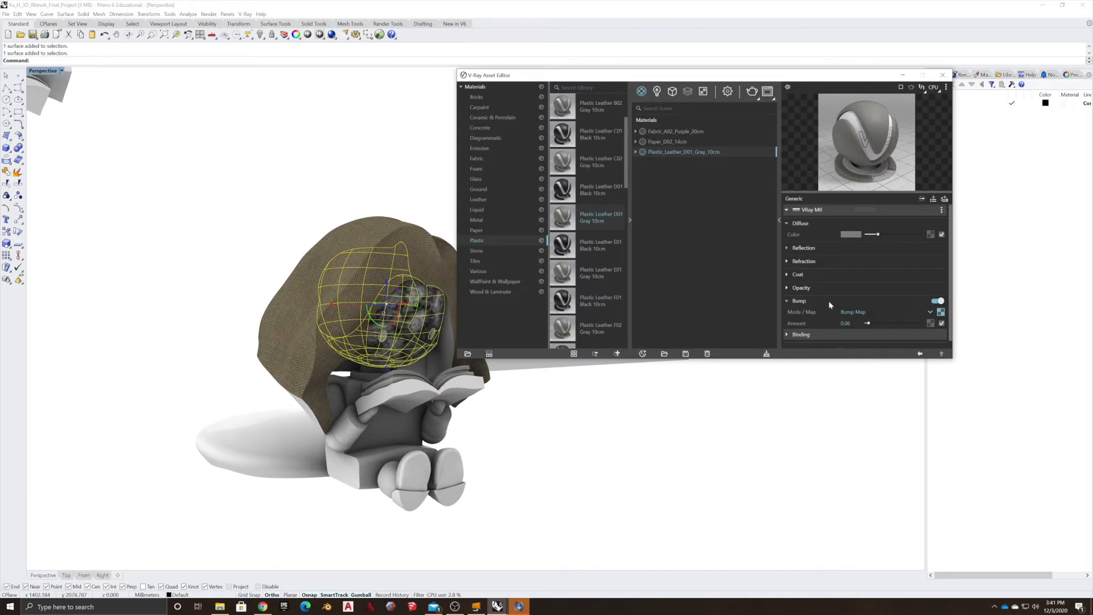
left_click(940, 313)
left_click(814, 256)
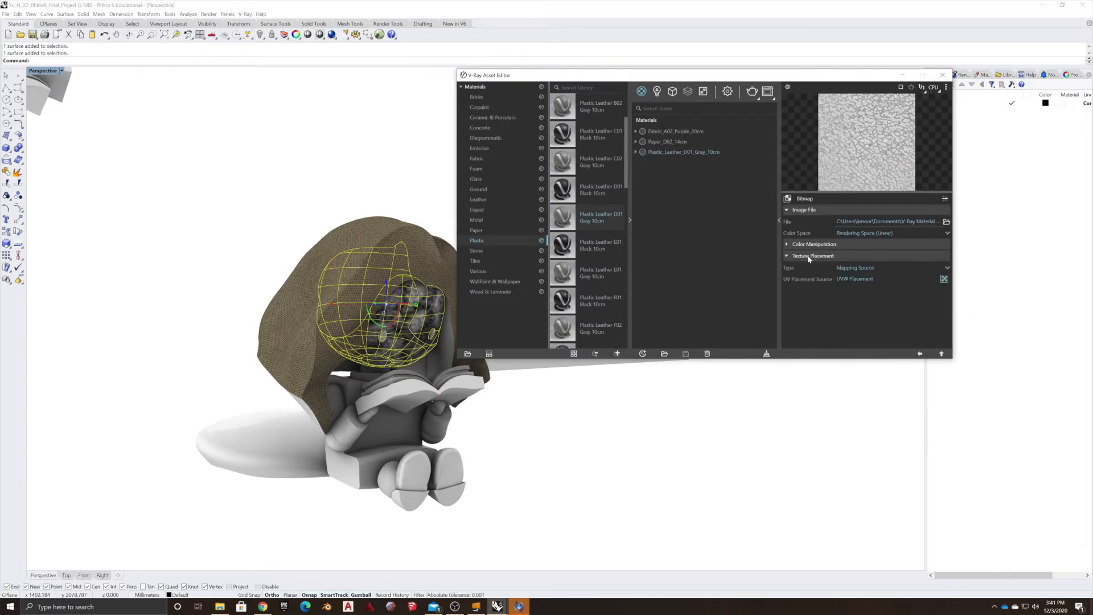
left_click(944, 279)
double_click(842, 250)
type("20")
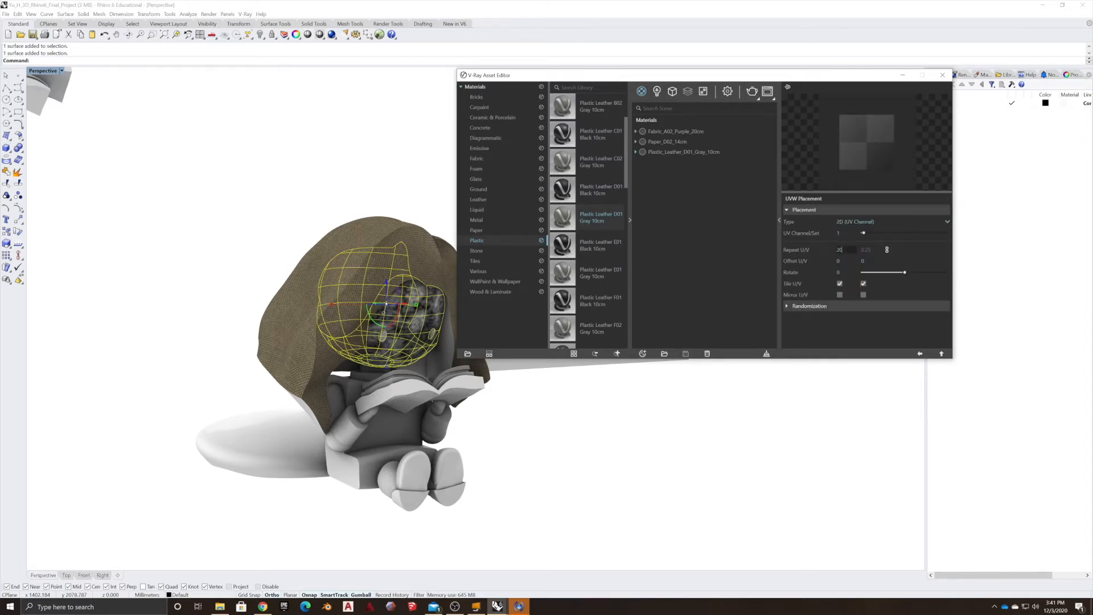
key("Tab")
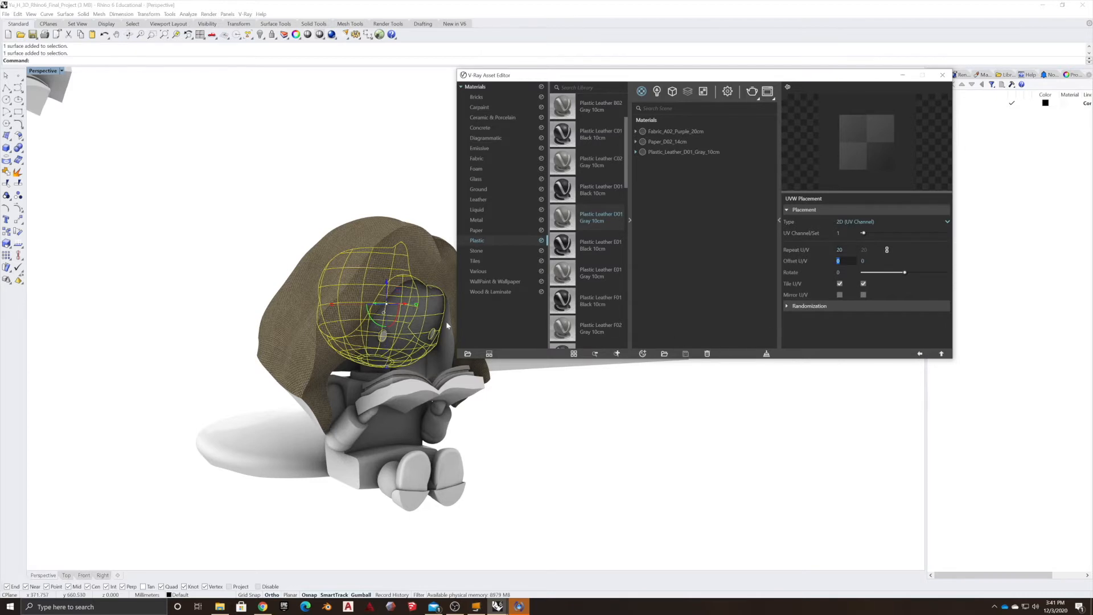
left_click(920, 354)
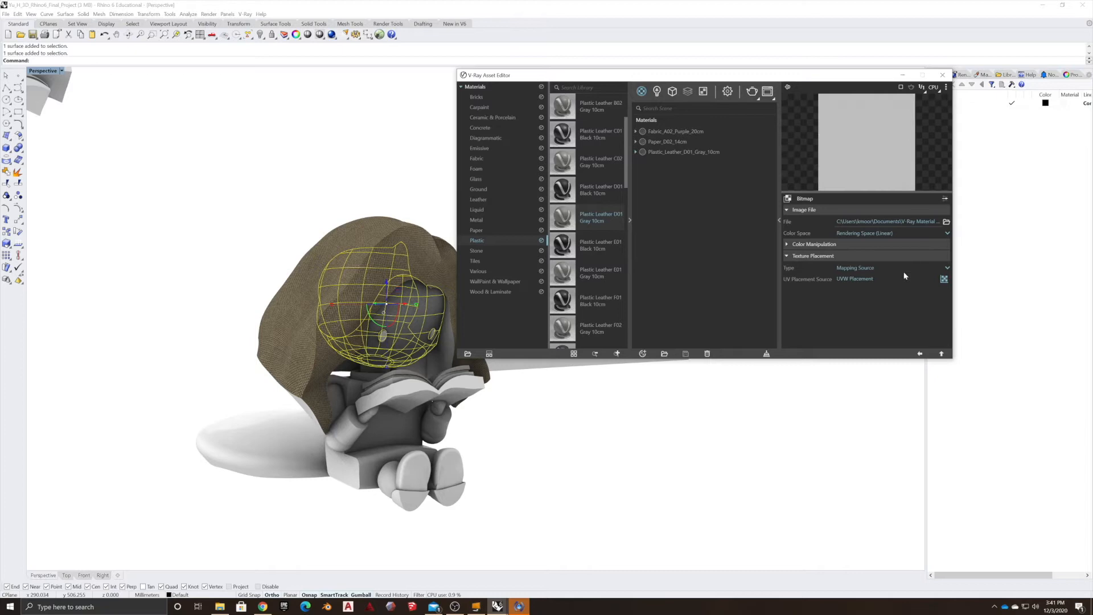
left_click(920, 353)
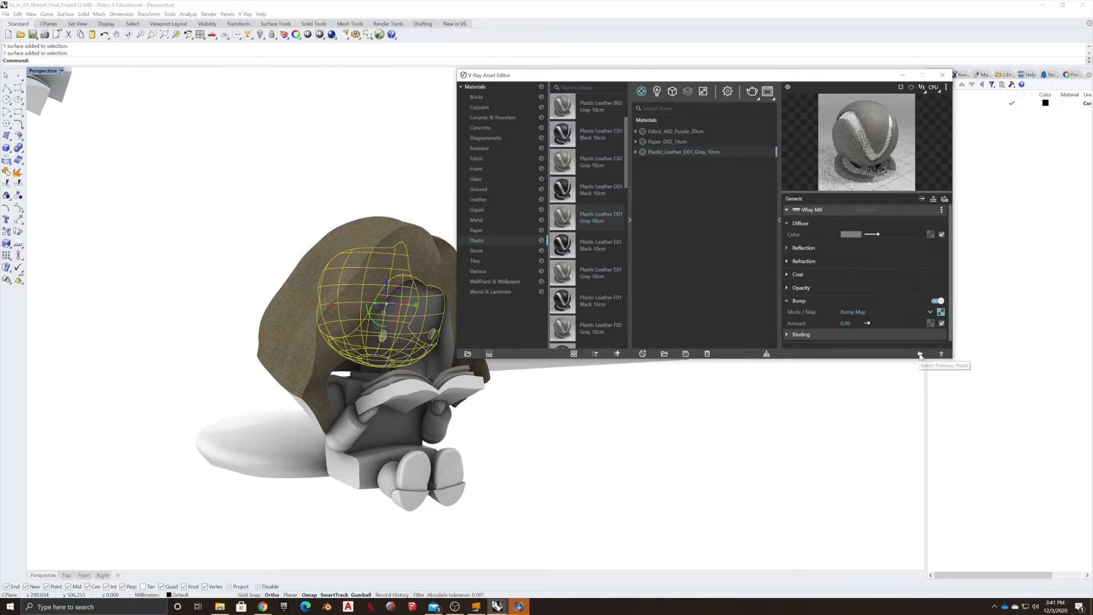
Change the leather material's diffuse color to golden yellow (R 0.855, G 0.702, B 0.397).
left_click(853, 234)
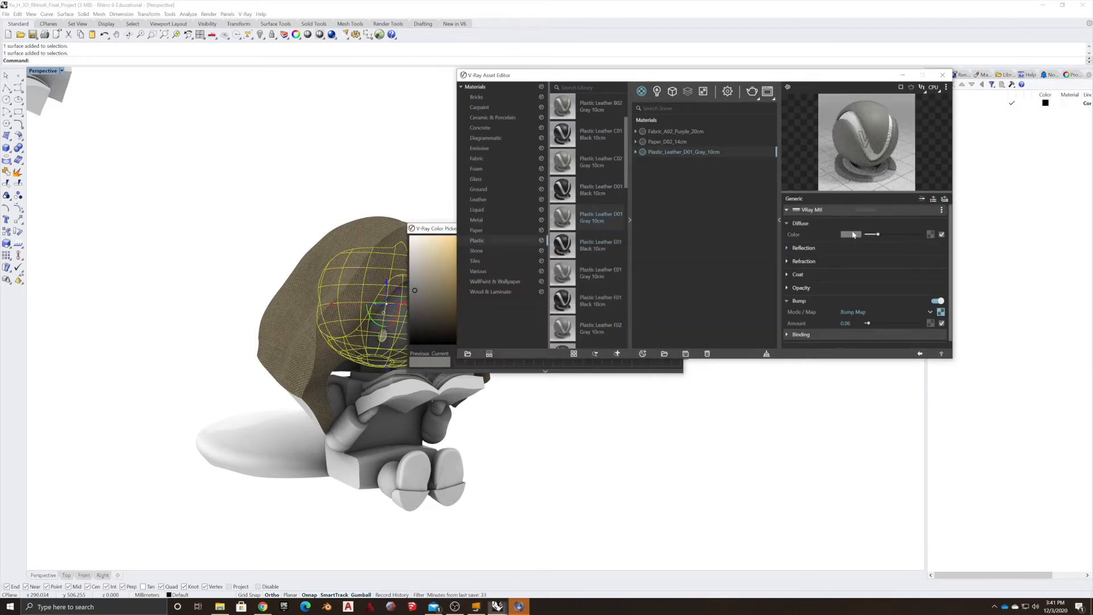
left_click_drag(497, 258, 469, 254)
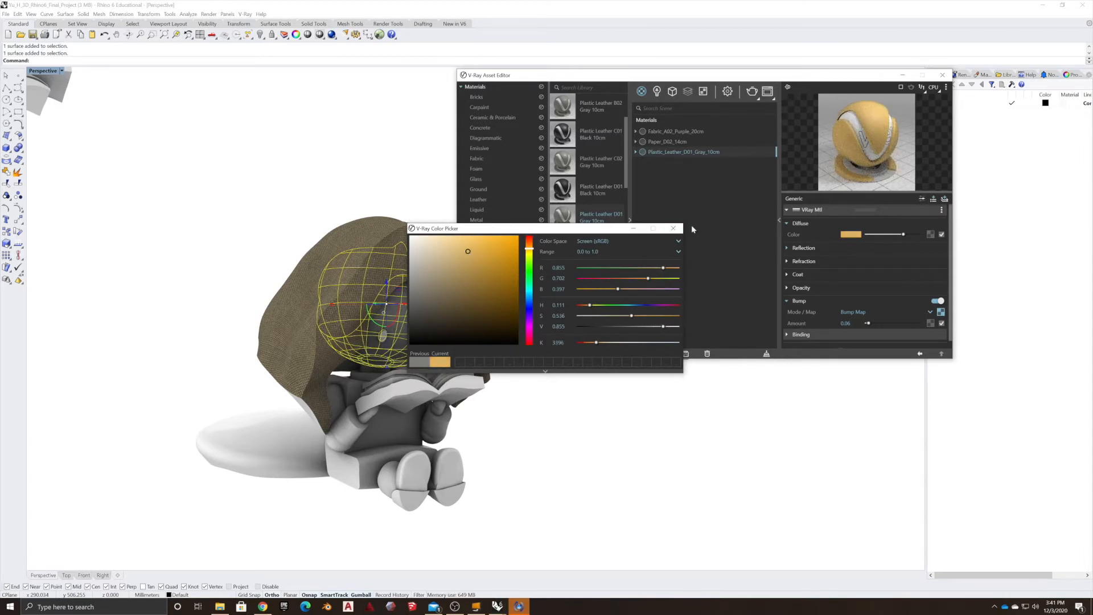
left_click(673, 228)
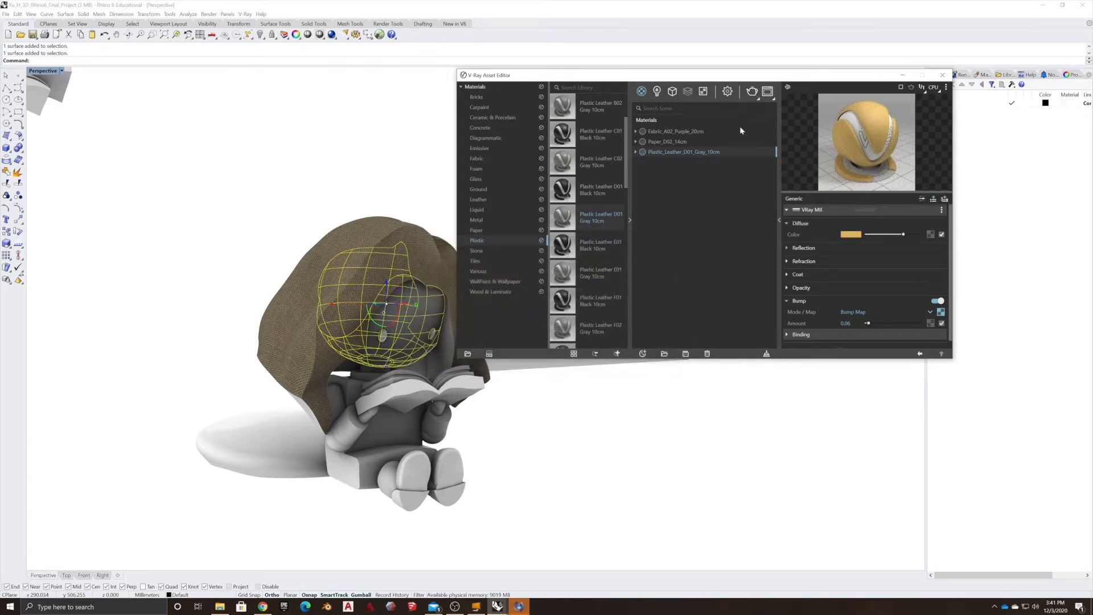
Render the scene to preview the applied materials in the frame buffer, then close it.
left_click(753, 92)
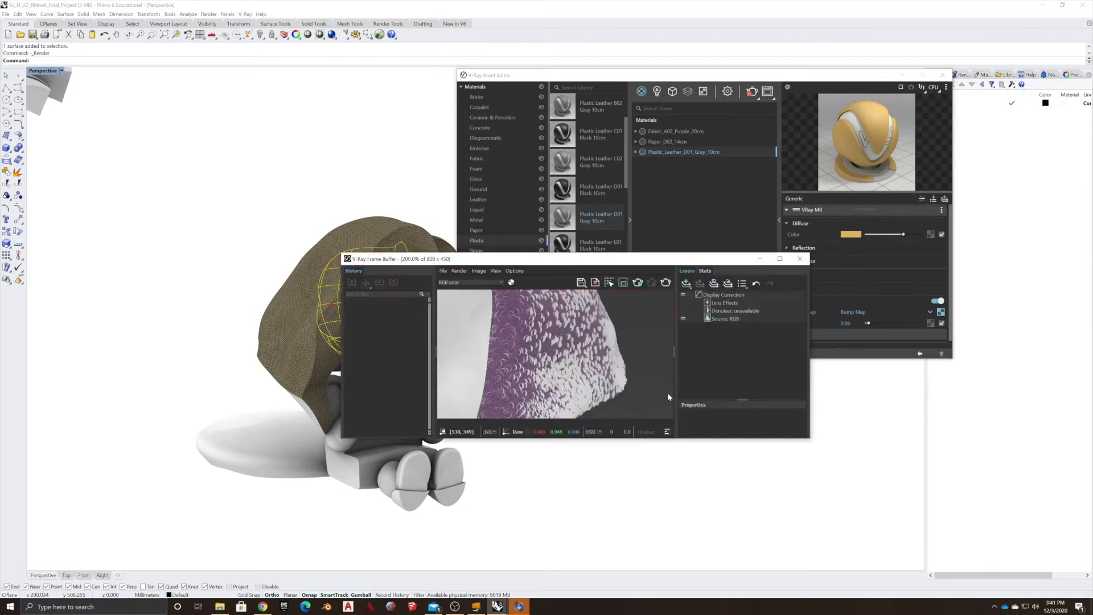
scroll(636, 374, "down", 2)
scroll(597, 382, "up", 3)
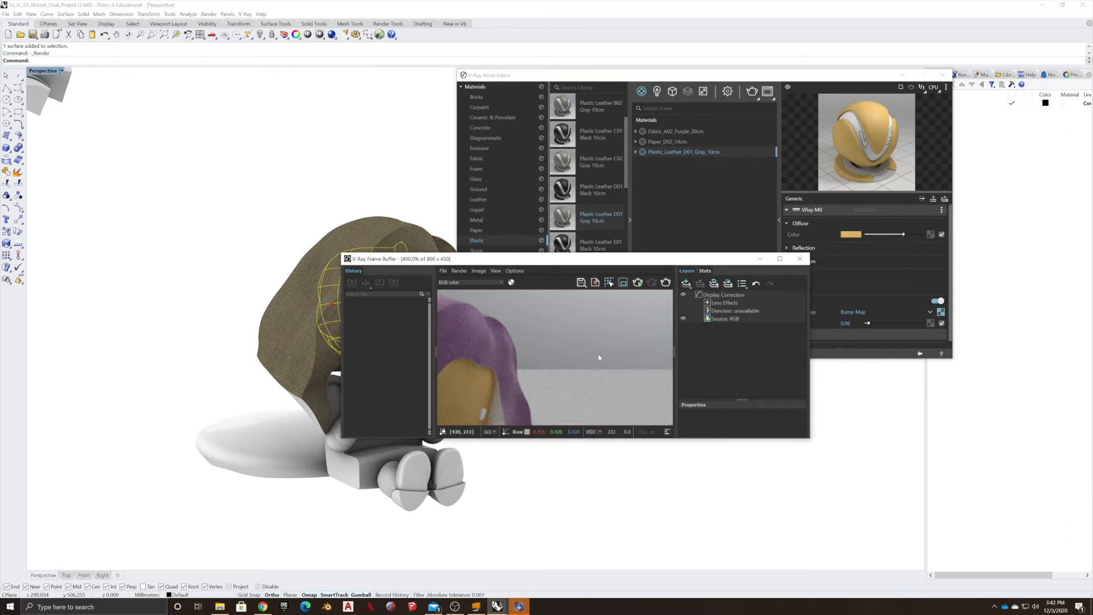
left_click(800, 259)
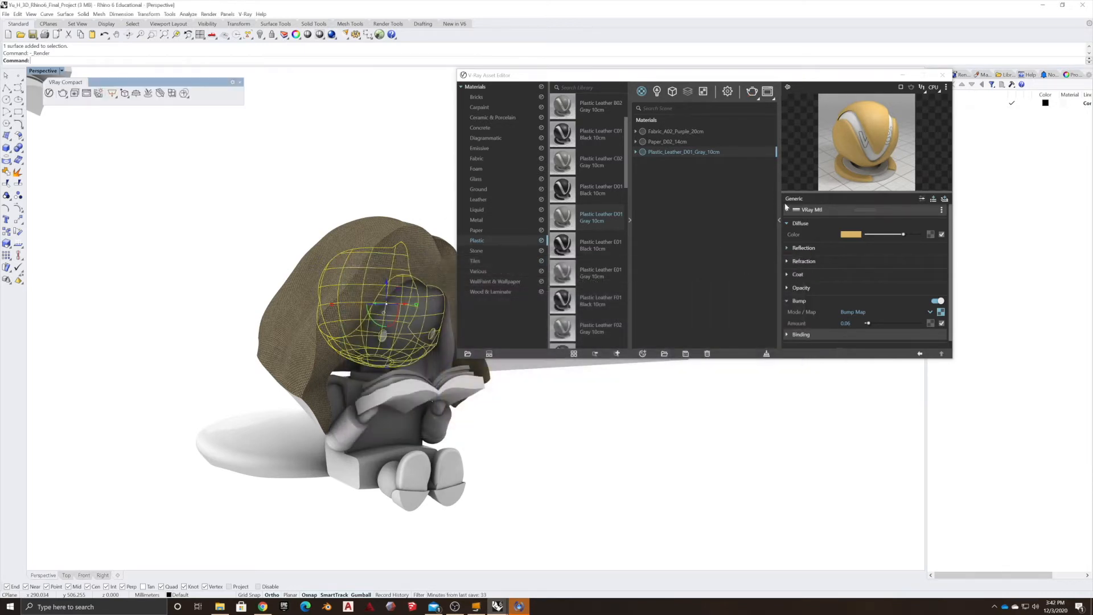
Show the scene lights list in the asset editor.
left_click(535, 469)
right_click_drag(613, 443, 575, 442)
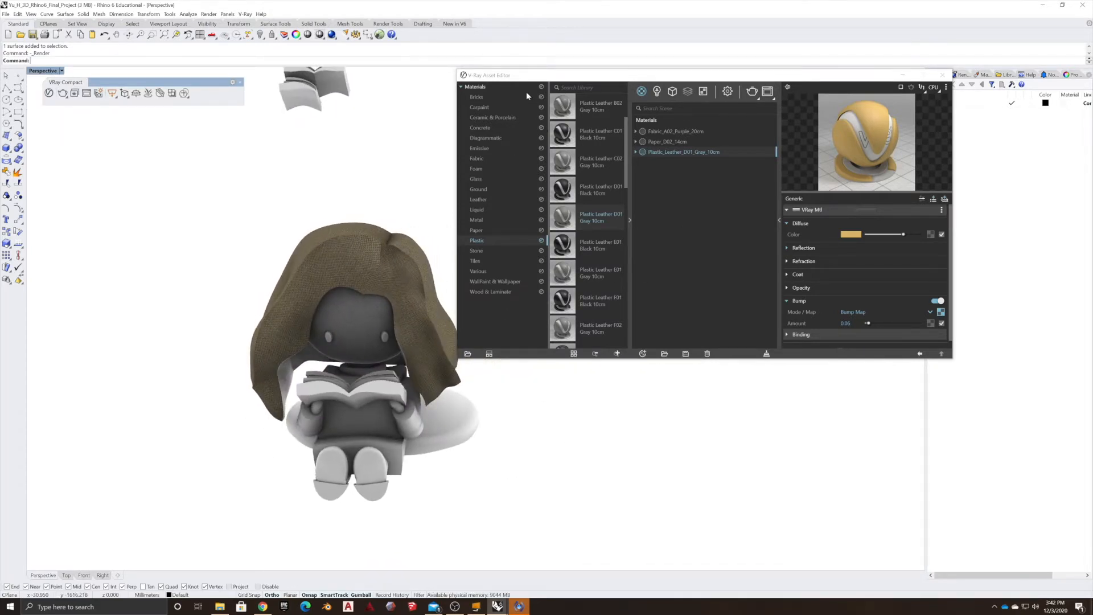
left_click(524, 76)
left_click_drag(524, 77, 490, 87)
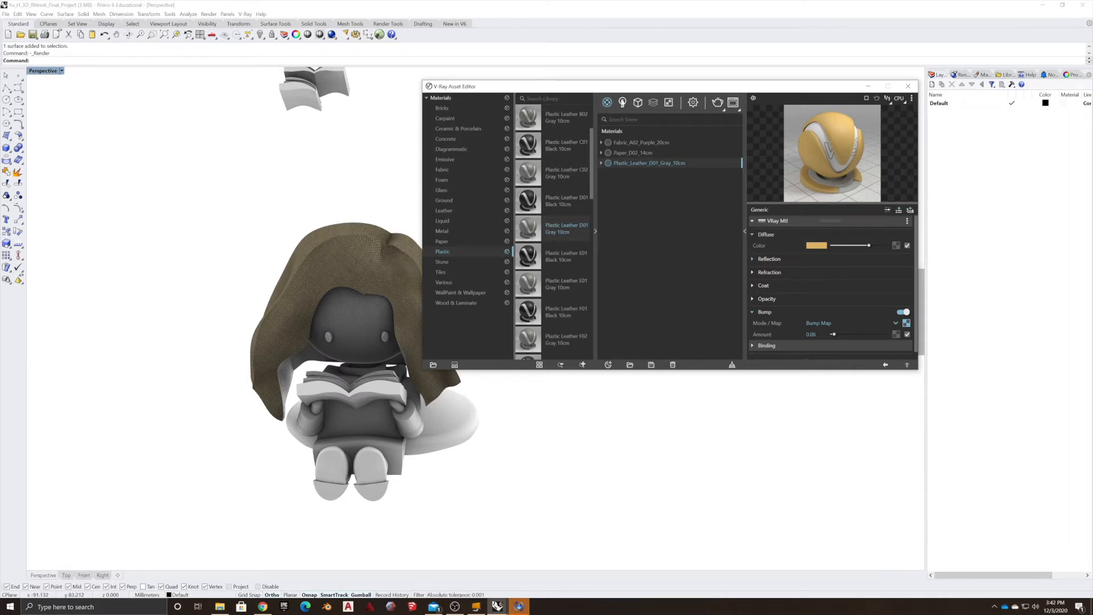
left_click(623, 102)
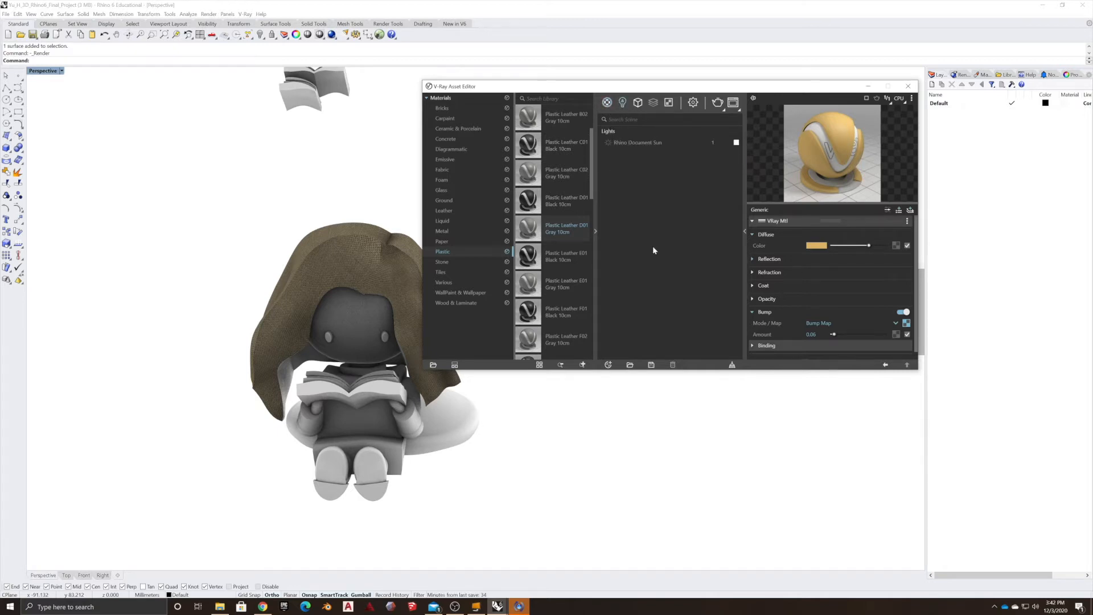
Select the box near the figure and move and scale it into a large block.
scroll(164, 329, "down", 5)
right_click_drag(276, 361, 344, 310)
left_click(343, 310)
right_click_drag(227, 366, 268, 376)
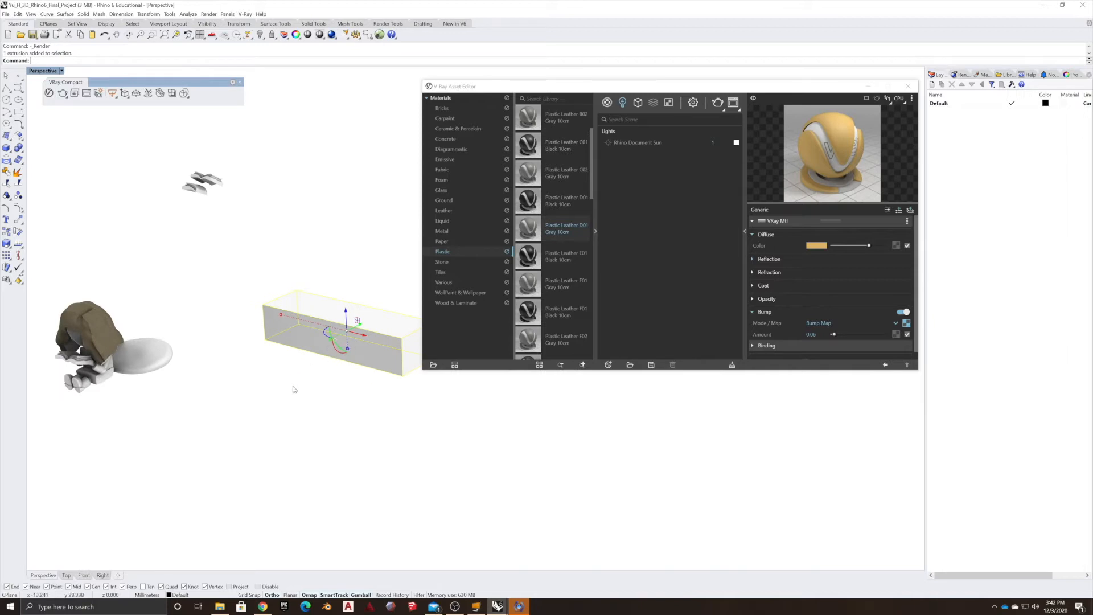
left_click_drag(330, 338, 354, 415)
left_click(500, 508)
scroll(545, 476, "up", 3)
scroll(289, 475, "down", 6)
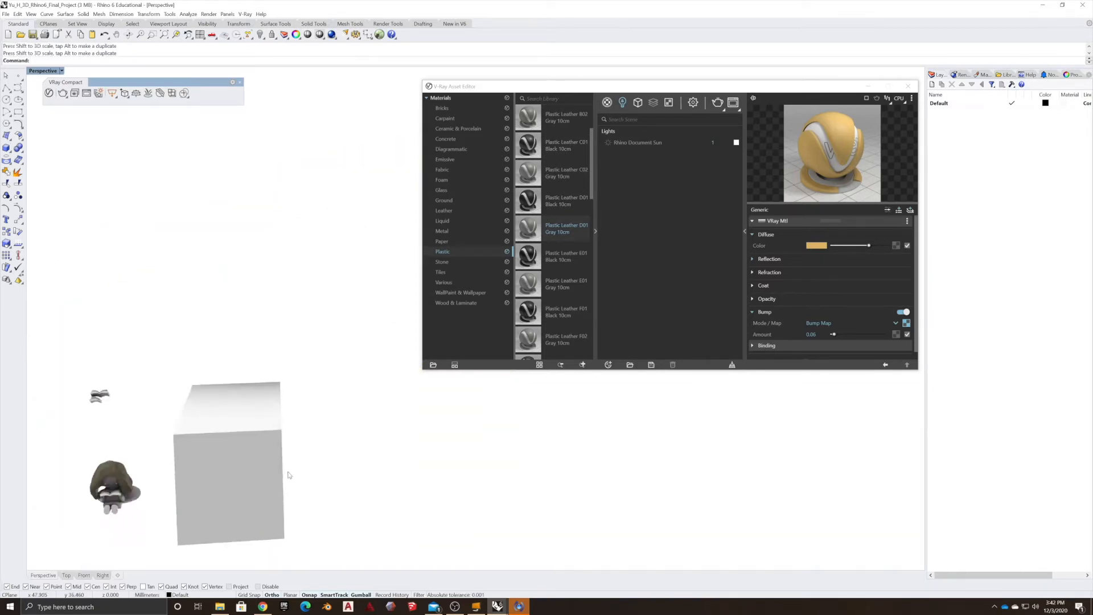
Shell the box with one face removed to make an open room.
scroll(288, 474, "down", 2)
left_click(246, 486)
type("Shell")
key("Return")
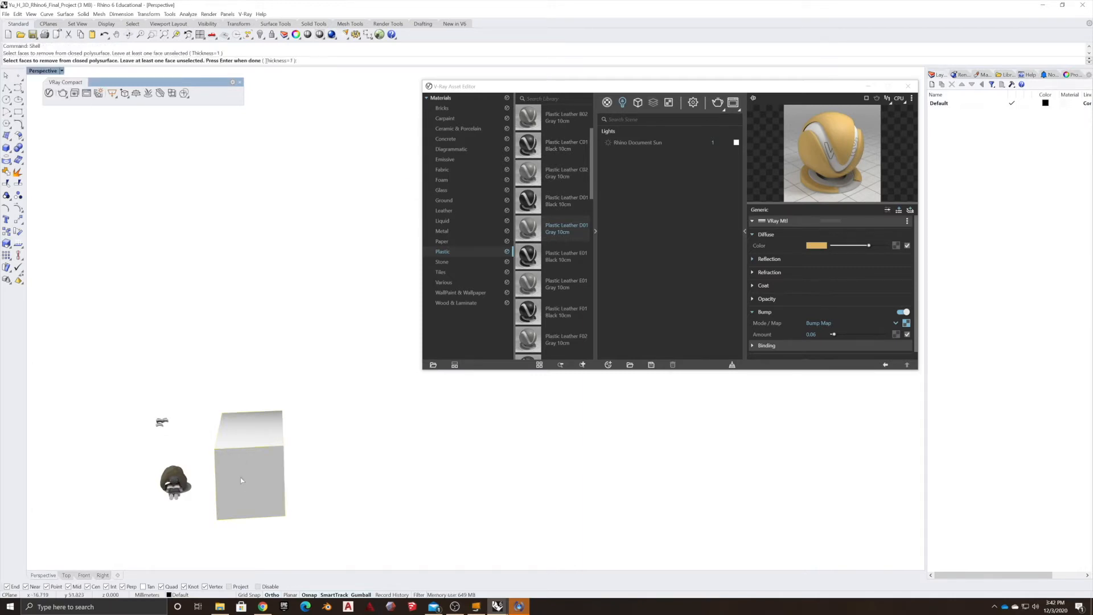
key("Return")
key("Return")
right_click_drag(320, 527, 283, 506)
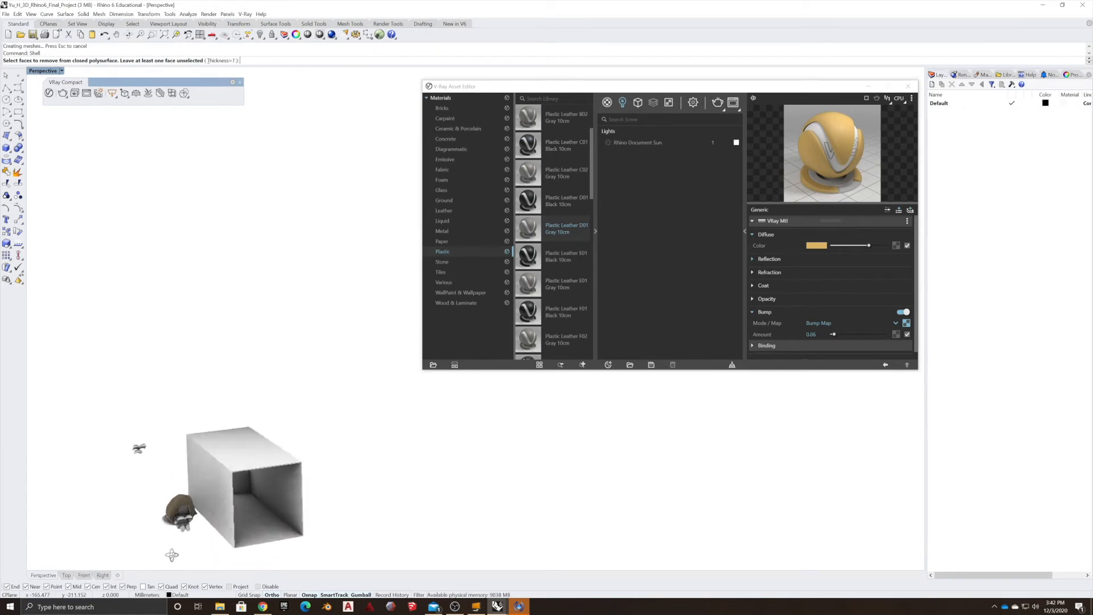
Select the reading figure and move it inside the shelled box.
left_click(160, 530)
scroll(157, 533, "down", 4)
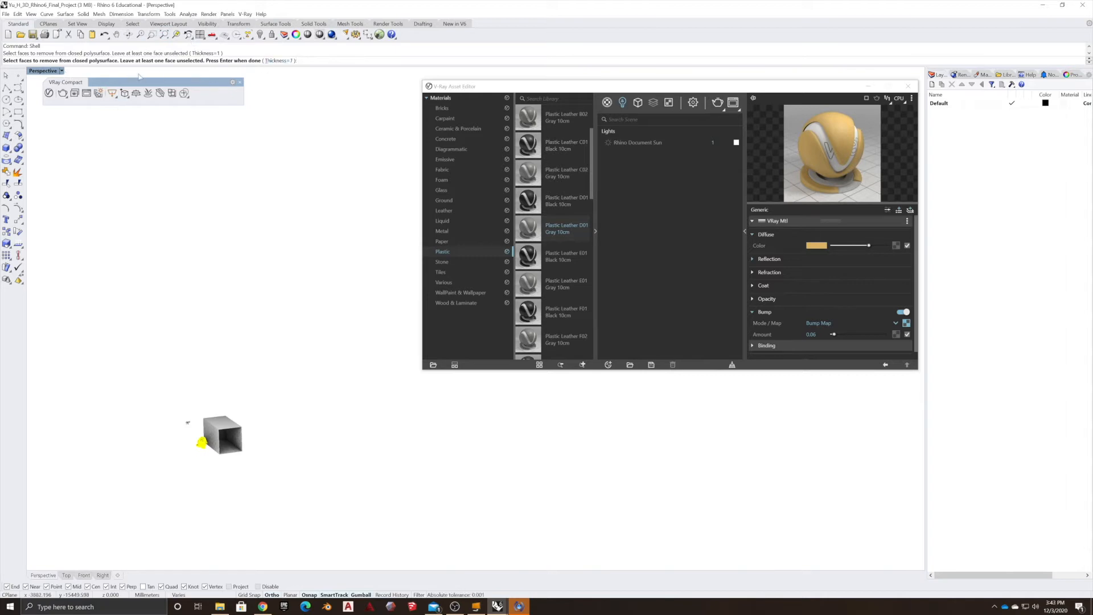
left_click(361, 595)
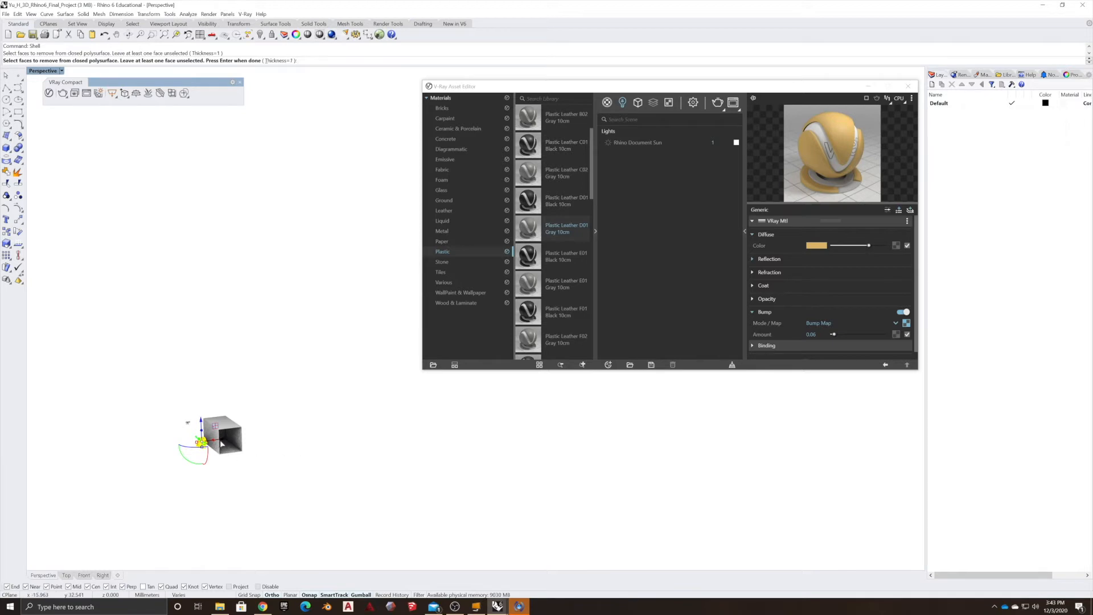
scroll(261, 410, "up", 5)
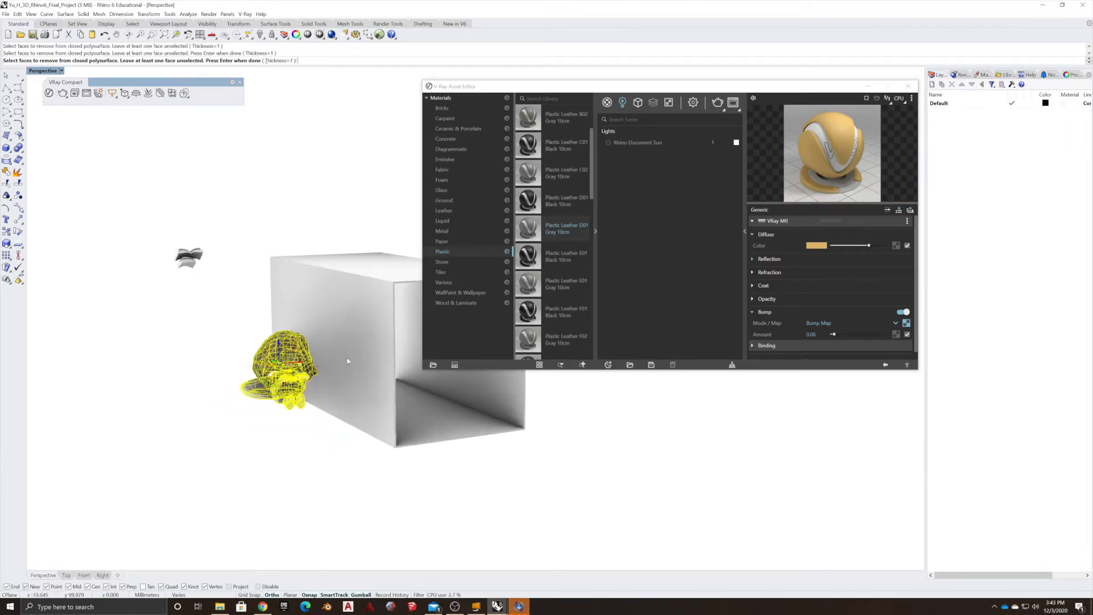
left_click(251, 412)
key("Escape")
right_click_drag(273, 421, 196, 419)
left_click_drag(236, 294, 381, 488)
left_click(387, 493)
right_click_drag(387, 493, 391, 467)
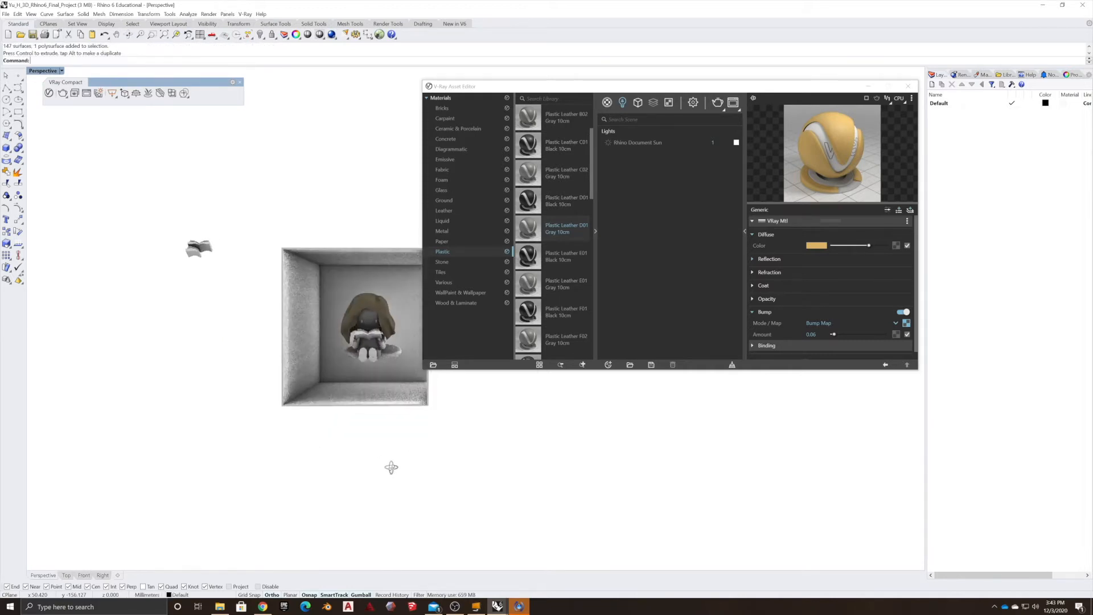
Orbit and reposition the view to look into the open side of the room at the figure.
scroll(374, 320, "up", 8)
scroll(354, 360, "down", 5)
left_click(355, 359)
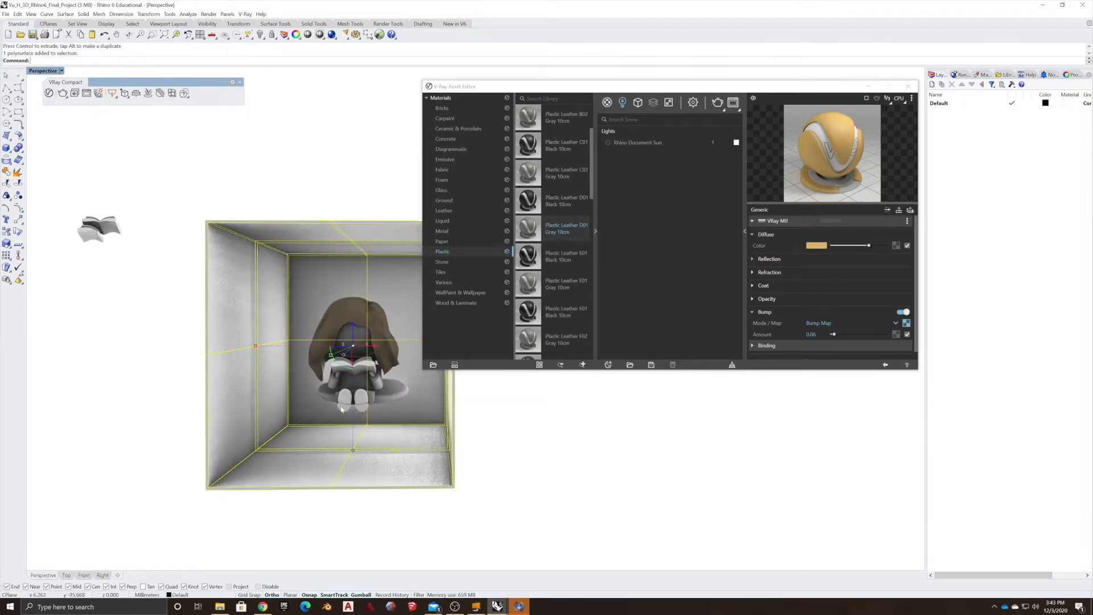
left_click_drag(352, 328, 363, 273)
left_click_drag(363, 270, 363, 270)
right_click_drag(436, 407, 315, 439)
left_click_drag(392, 279, 206, 339)
right_click_drag(206, 339, 278, 453)
left_click(550, 503)
right_click_drag(245, 384, 394, 397)
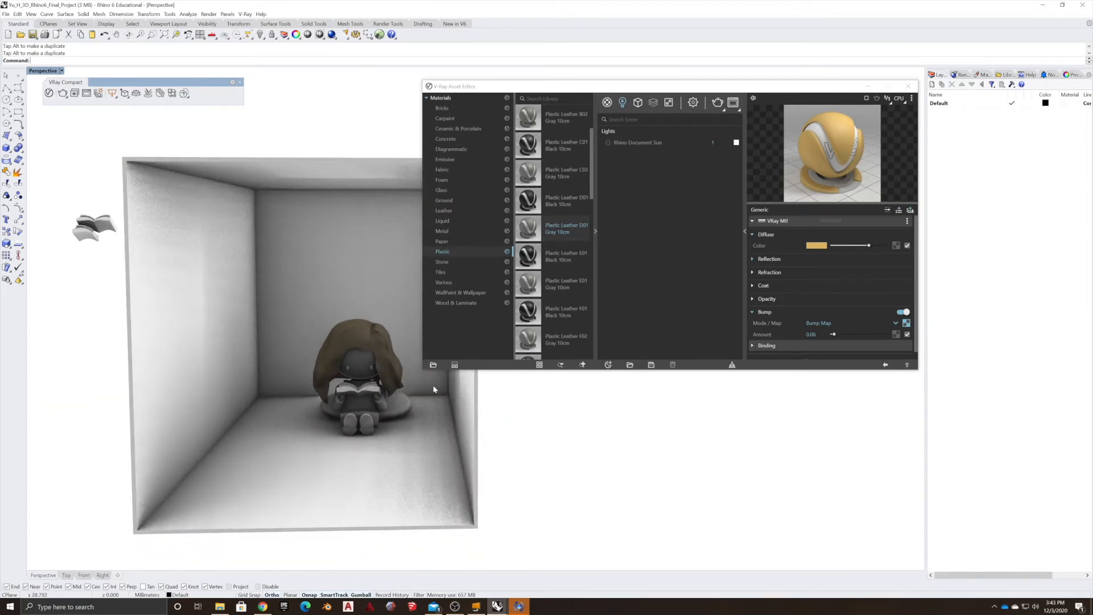
Draw a V-Ray rectangle light spanning the room's ceiling from corner to corner.
left_click(622, 103)
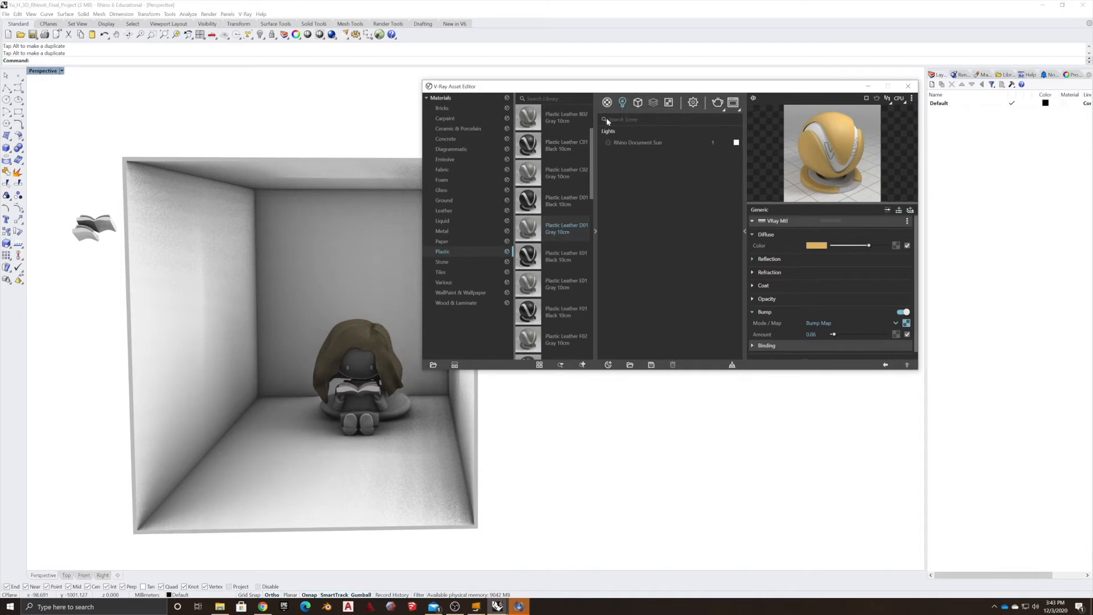
left_click(427, 98)
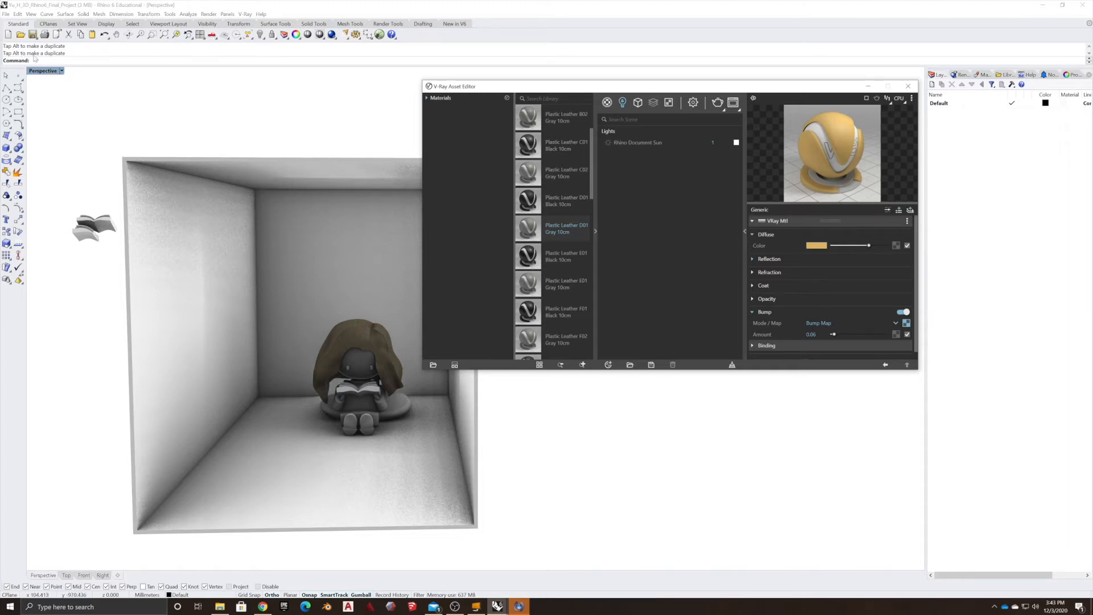
left_click_drag(525, 91, 557, 209)
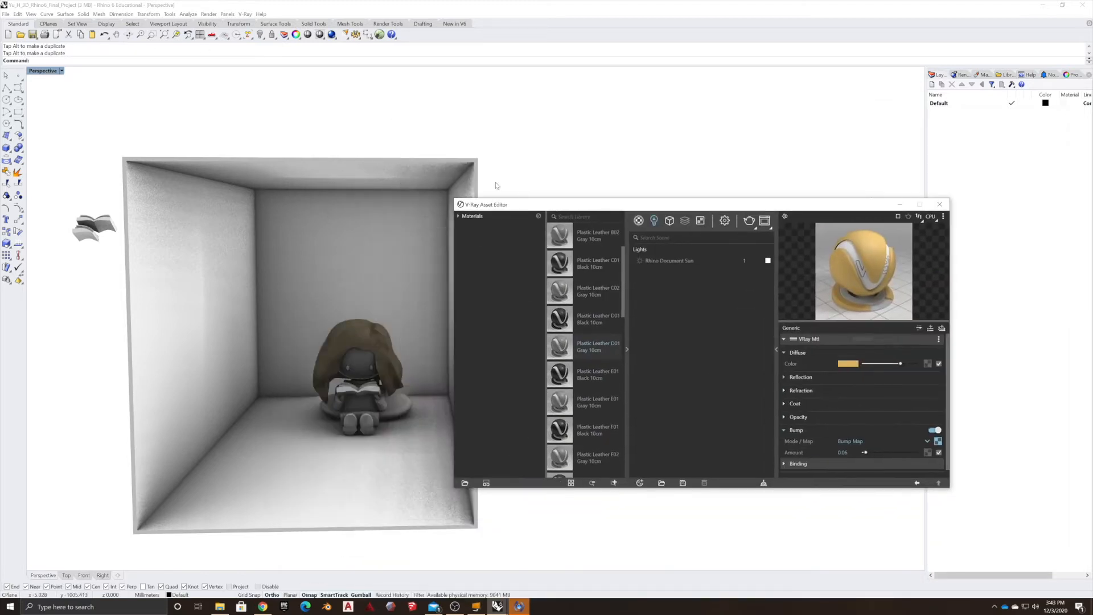
left_click(208, 14)
left_click(215, 14)
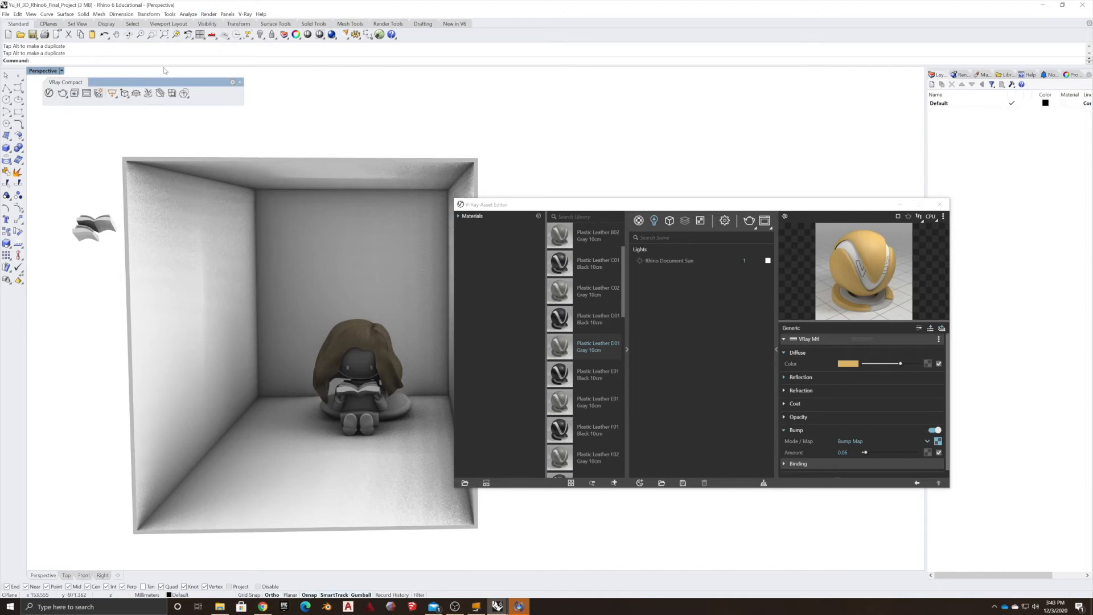
left_click(112, 95)
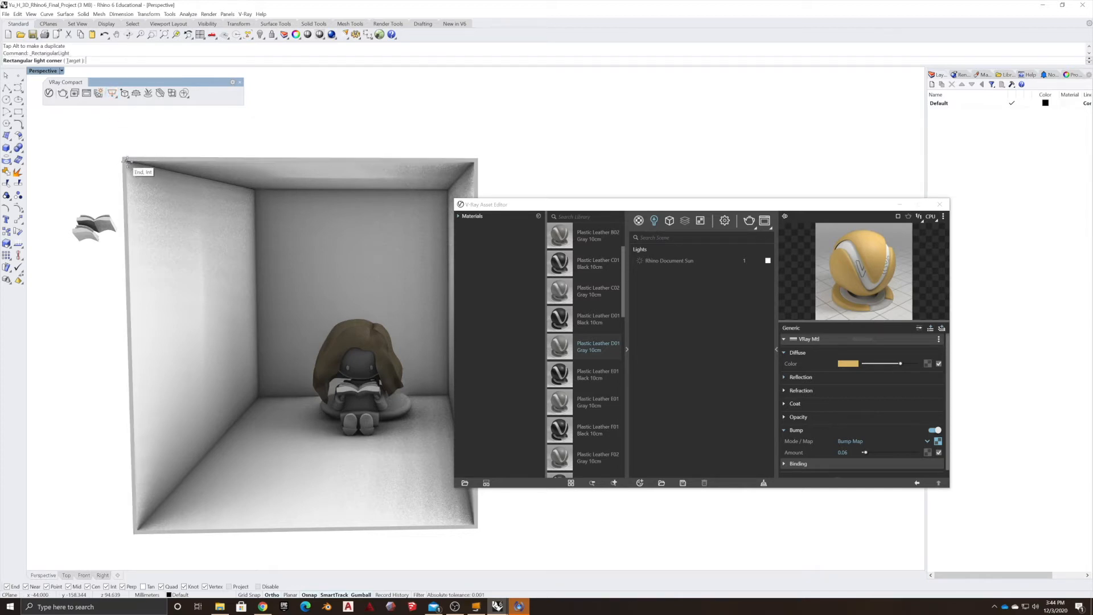
left_click(126, 161)
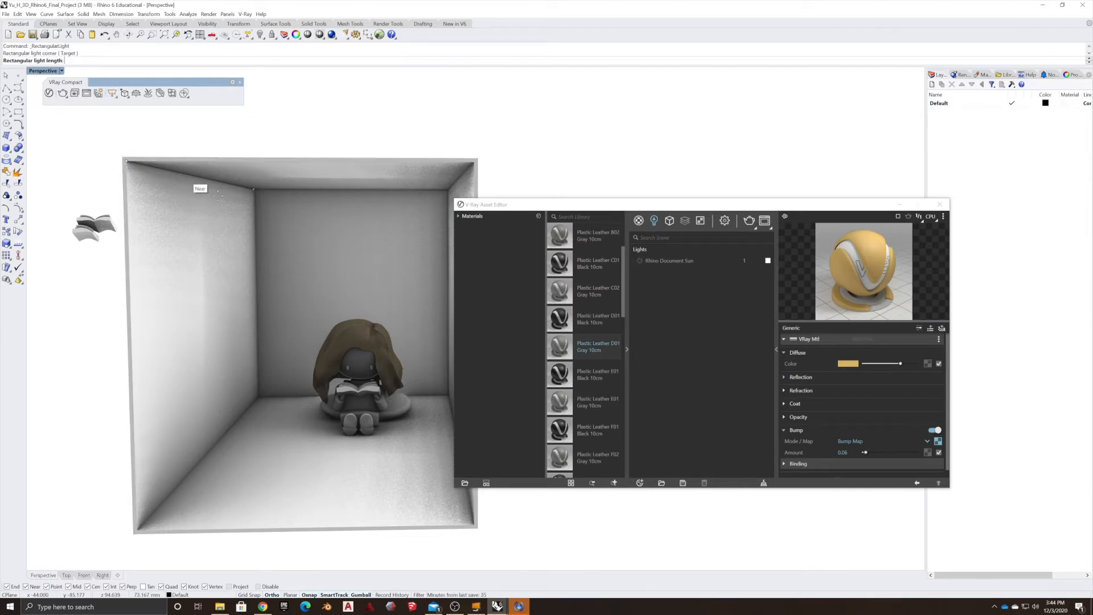
left_click(254, 189)
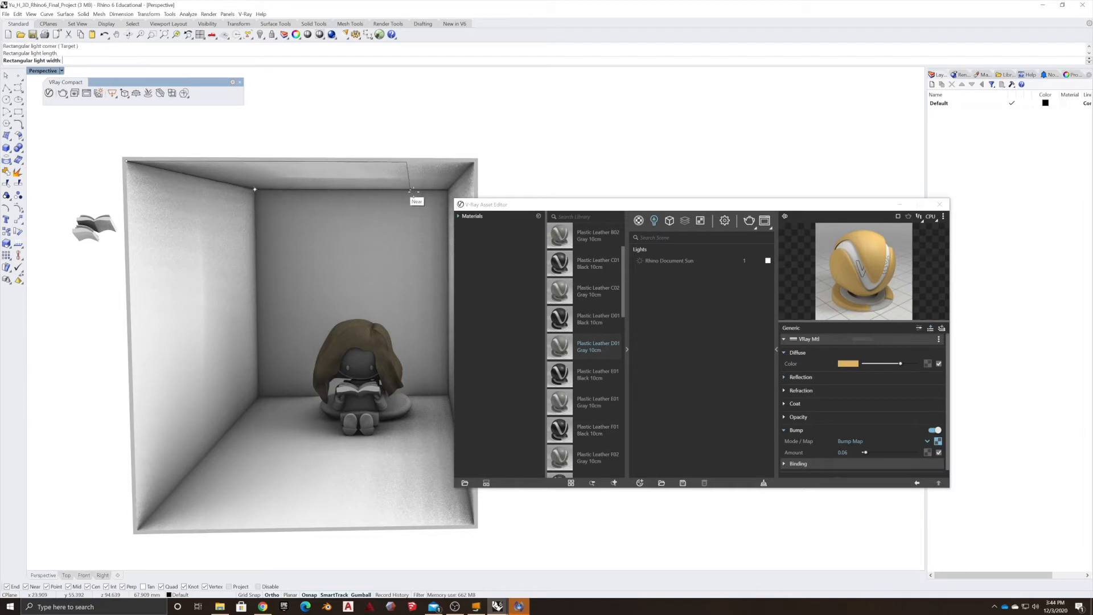
left_click(449, 189)
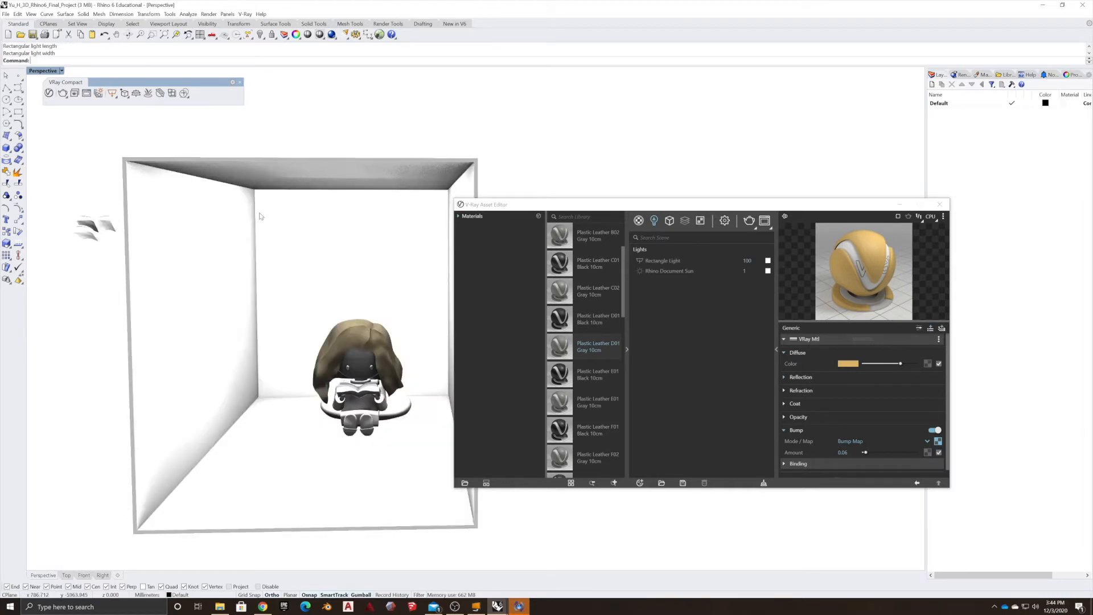
Open the rectangle light's options and enable Invisible and Double Sided.
left_click(355, 165)
left_click(323, 112)
right_click_drag(369, 280, 346, 276)
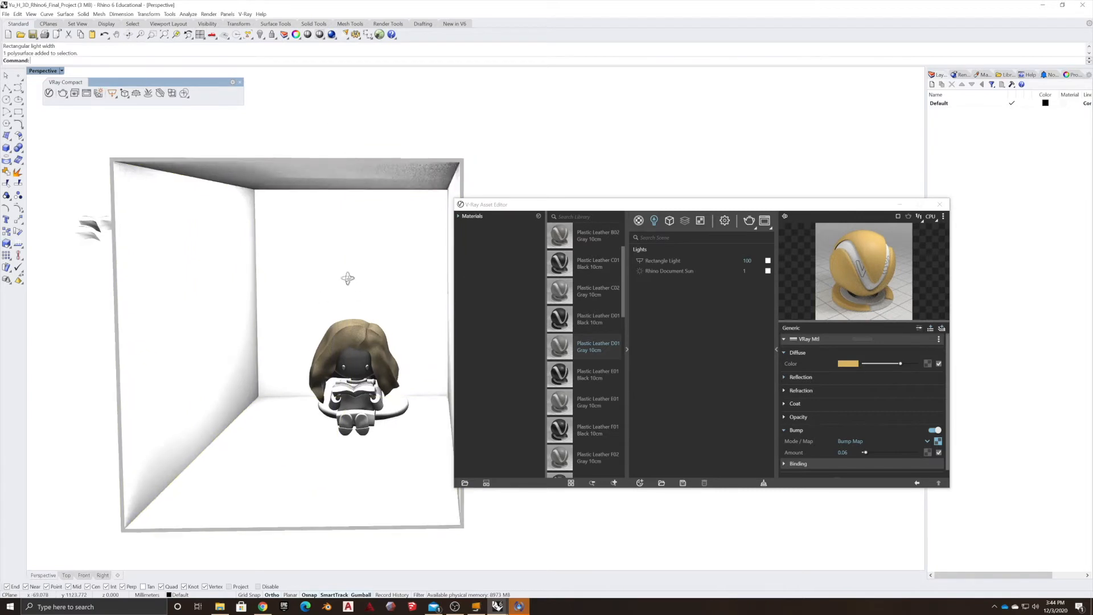
left_click(660, 260)
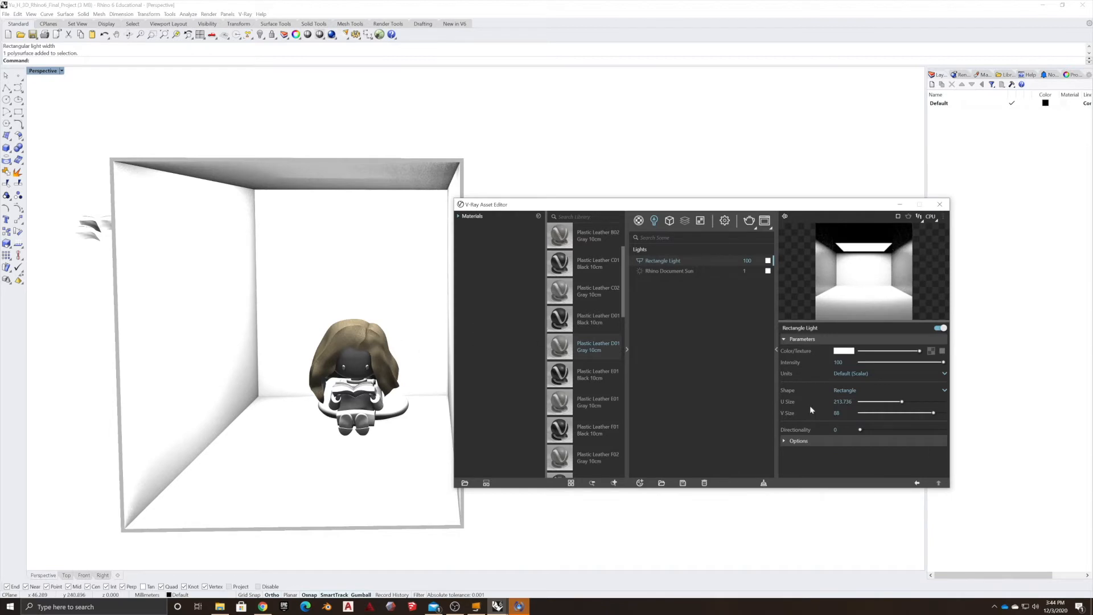
left_click(793, 442)
left_click(837, 453)
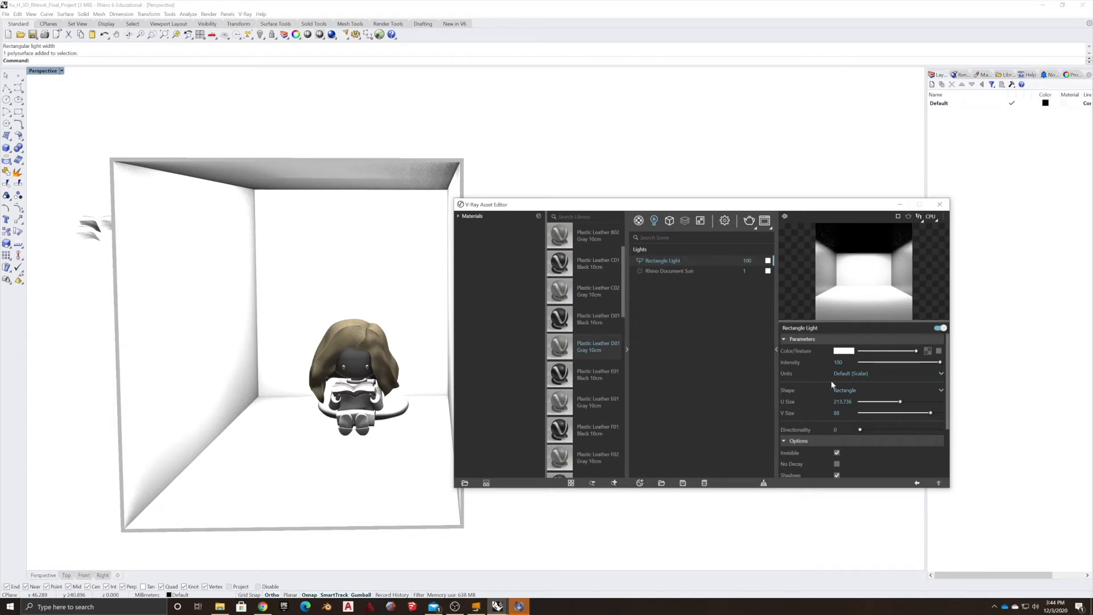
scroll(823, 461, "down", 2)
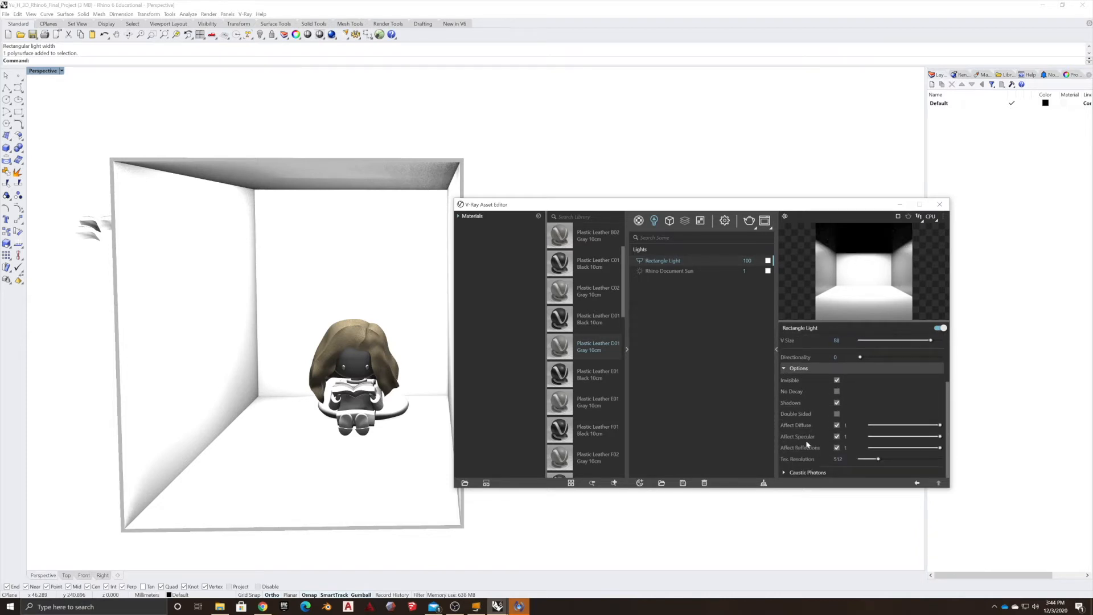
left_click(836, 414)
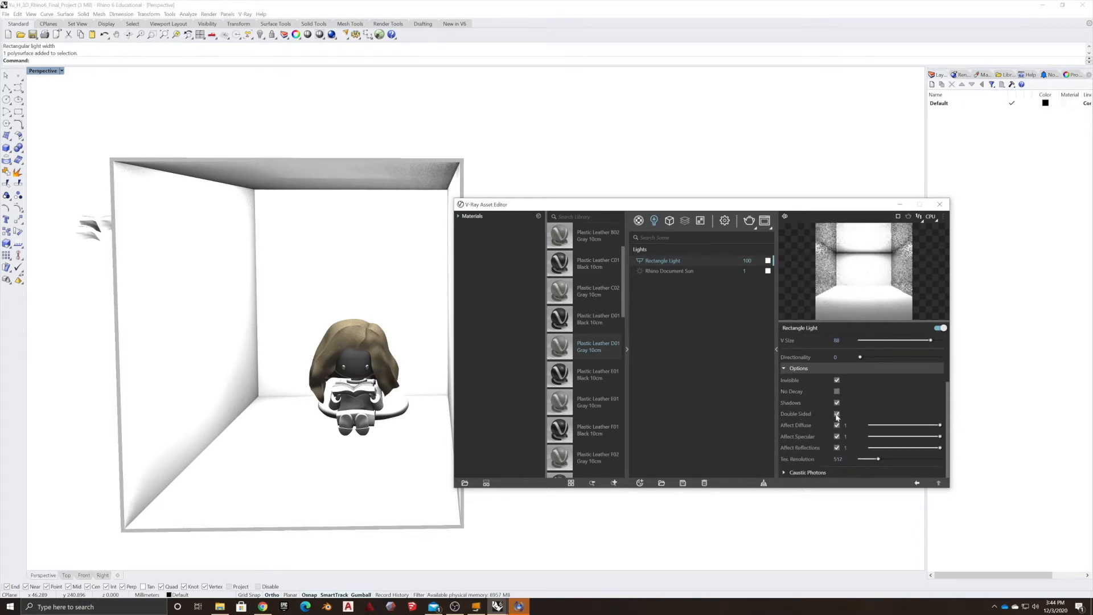
Select the rectangle light from the scene lights list and move it down inside the room.
left_click(436, 169)
key("Escape")
left_click_drag(73, 133, 530, 194)
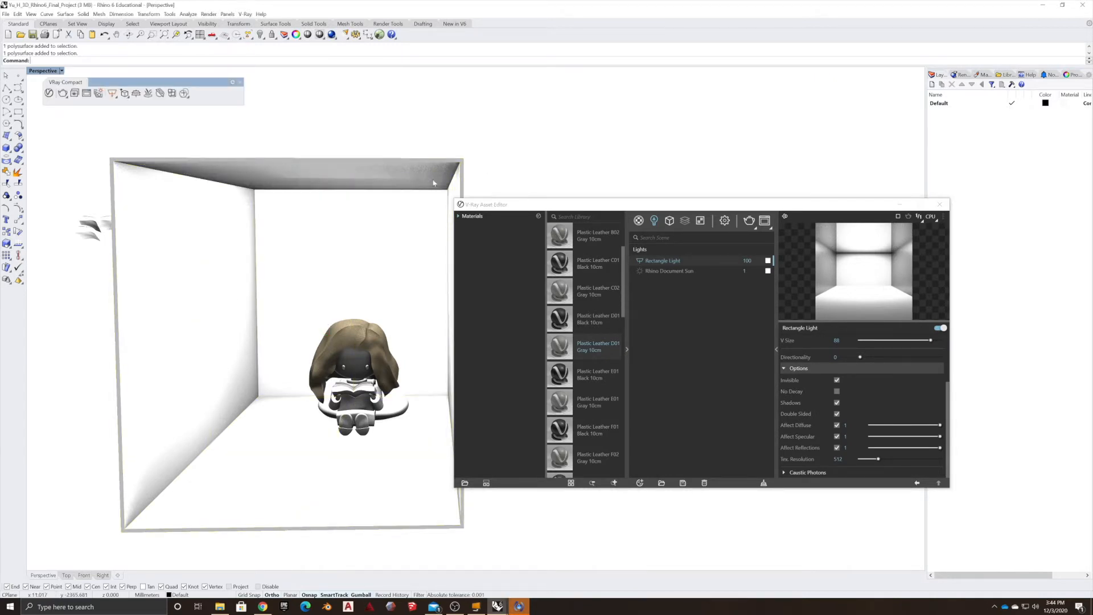
left_click(433, 173)
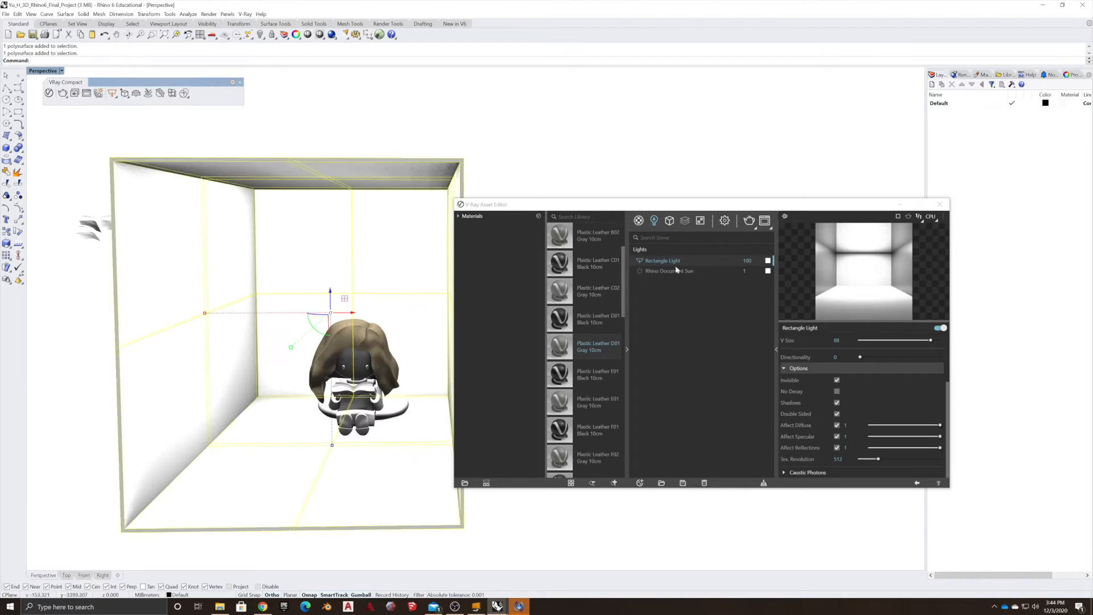
right_click(674, 258)
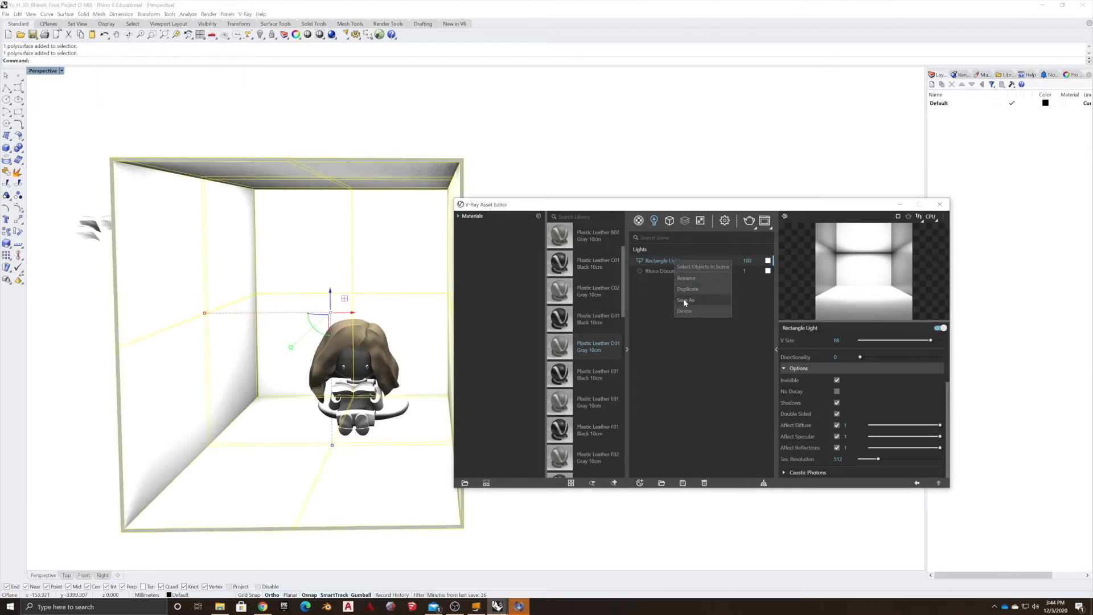
left_click(689, 268)
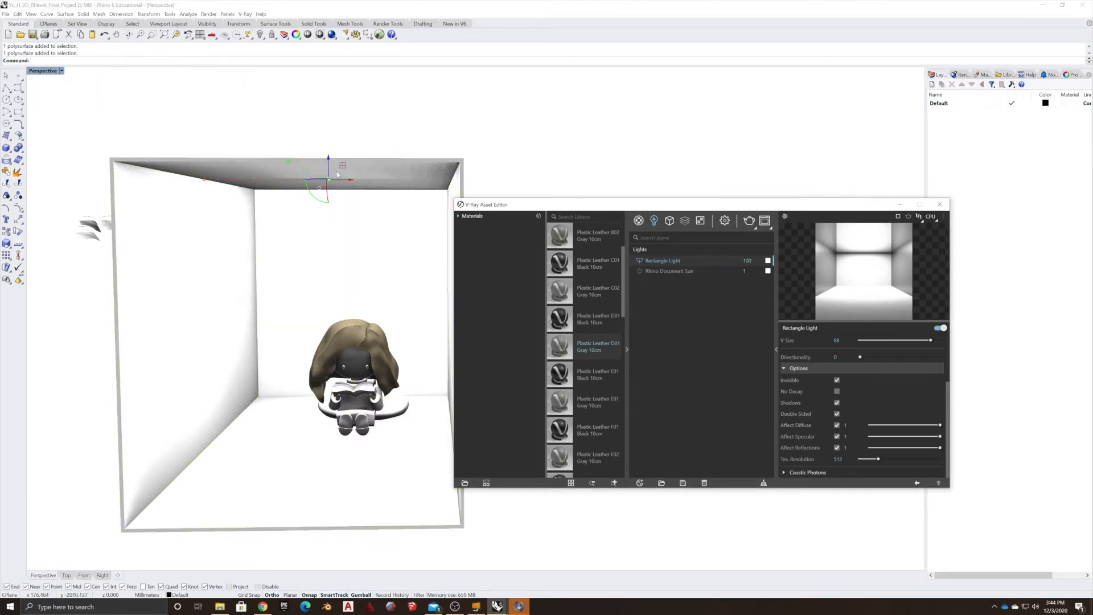
left_click_drag(328, 159, 307, 292)
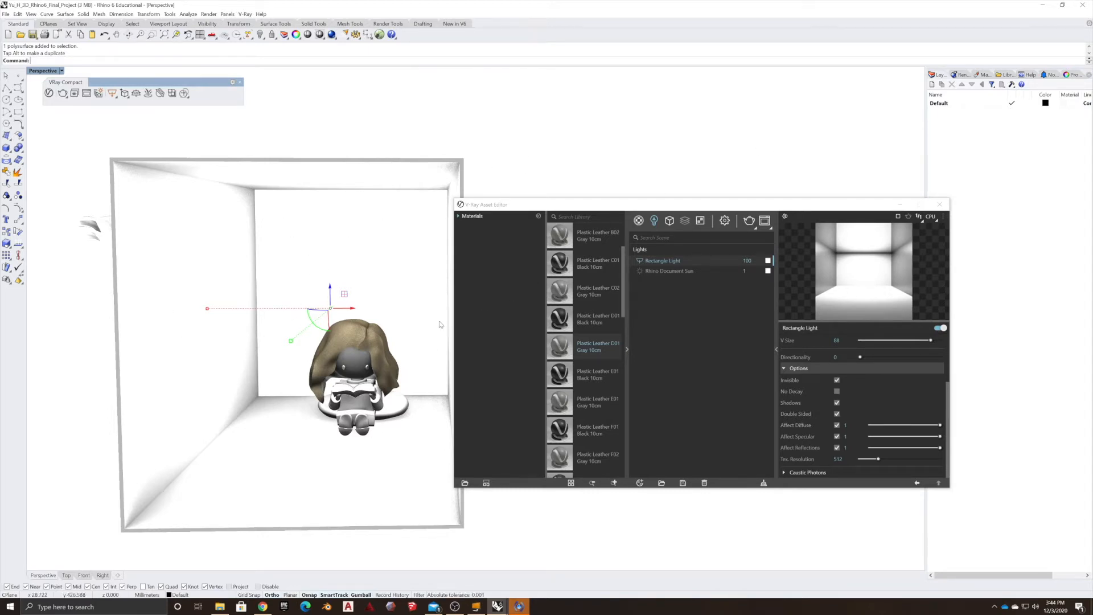
Explode the shelled room box into separate surfaces.
right_click_drag(396, 341, 421, 353)
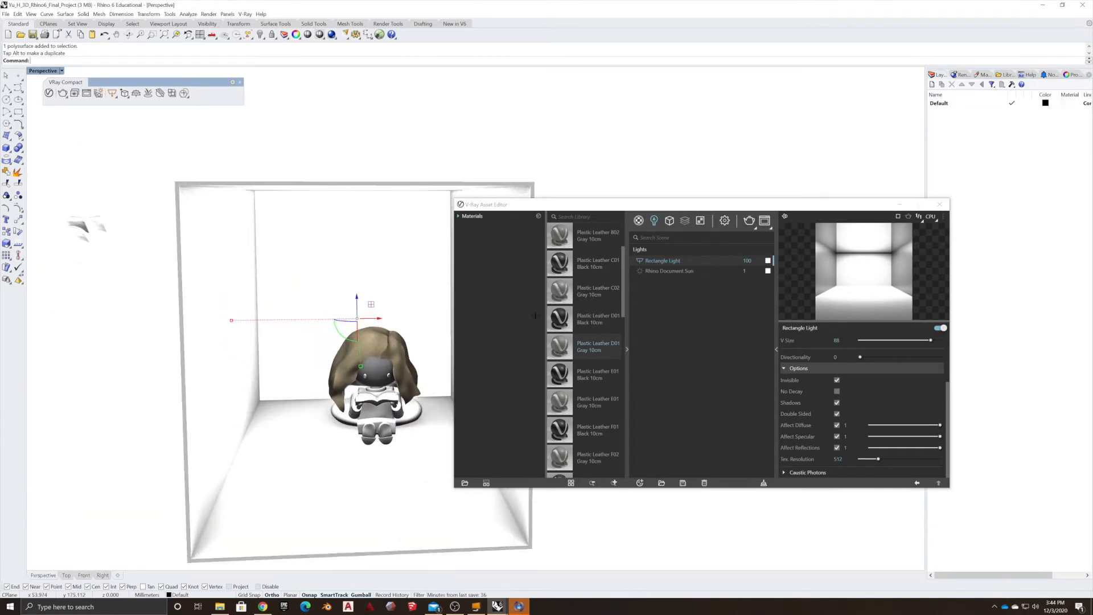
left_click(6, 231)
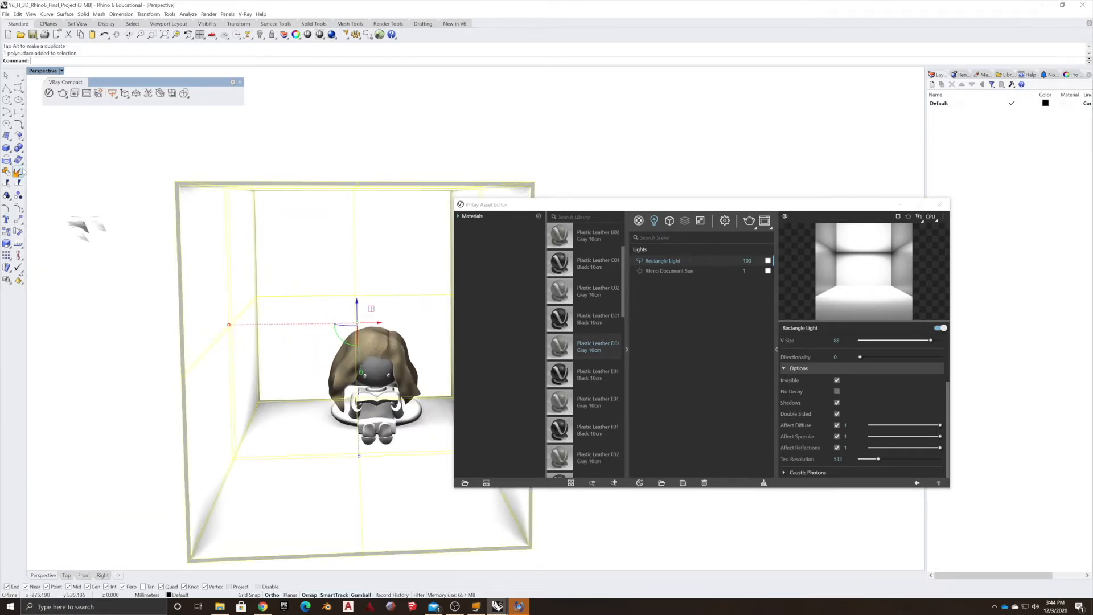
left_click(317, 135)
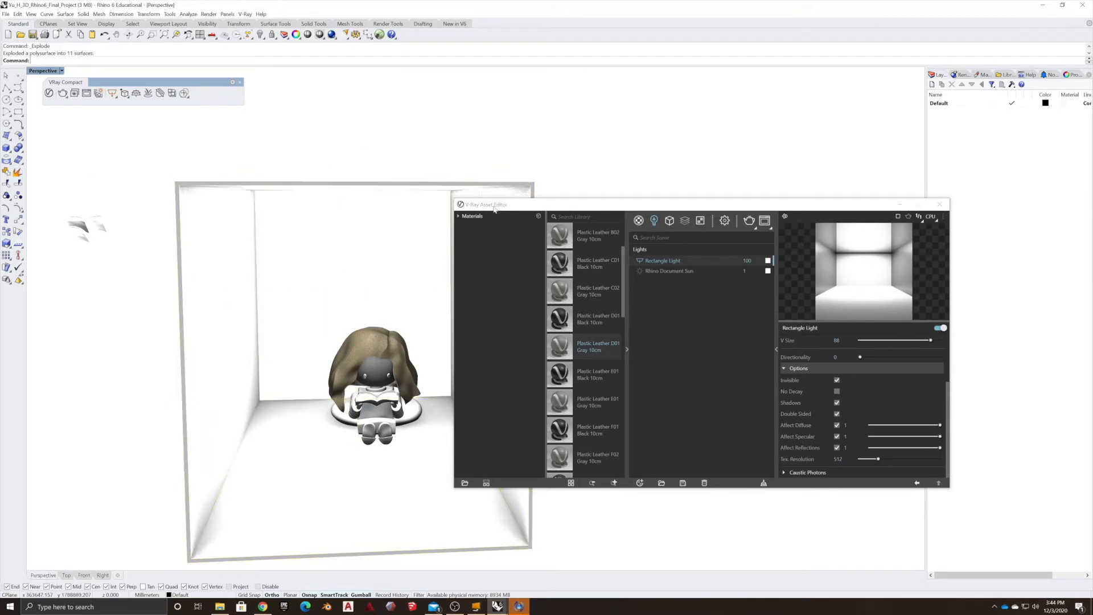
Apply the Flooring Parquet Parallel E01 120cm material from the Wood & Laminate library to the room's floor.
left_click(459, 216)
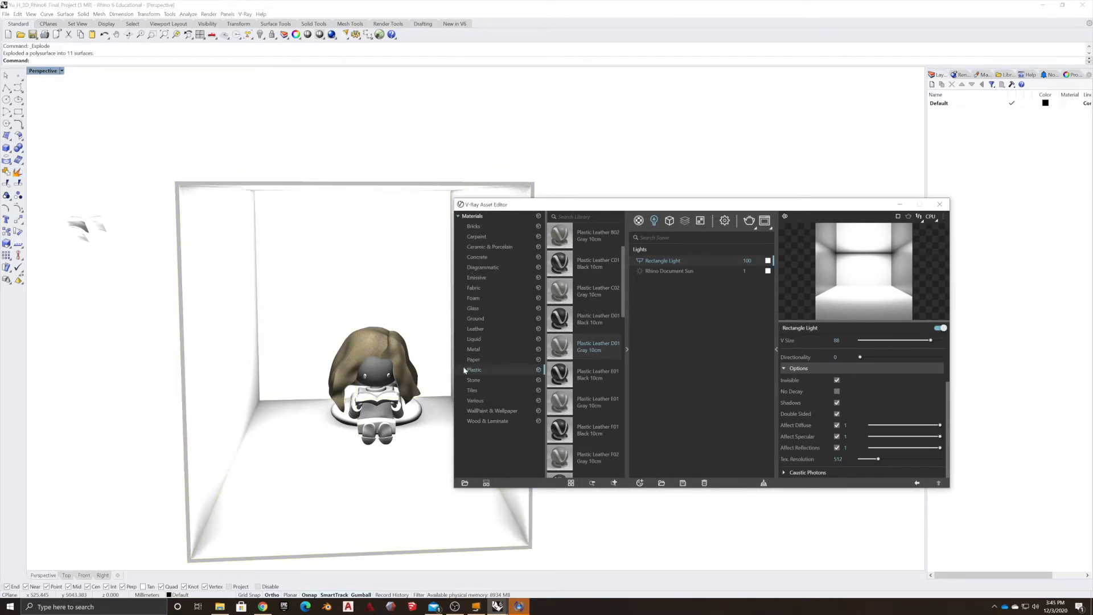
left_click(480, 390)
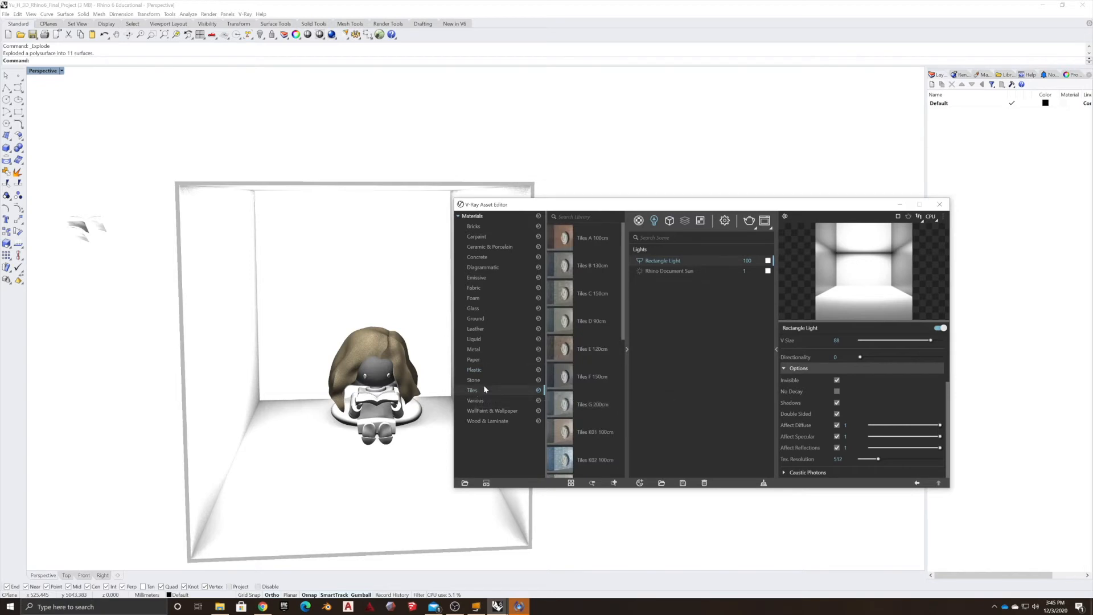
left_click(491, 421)
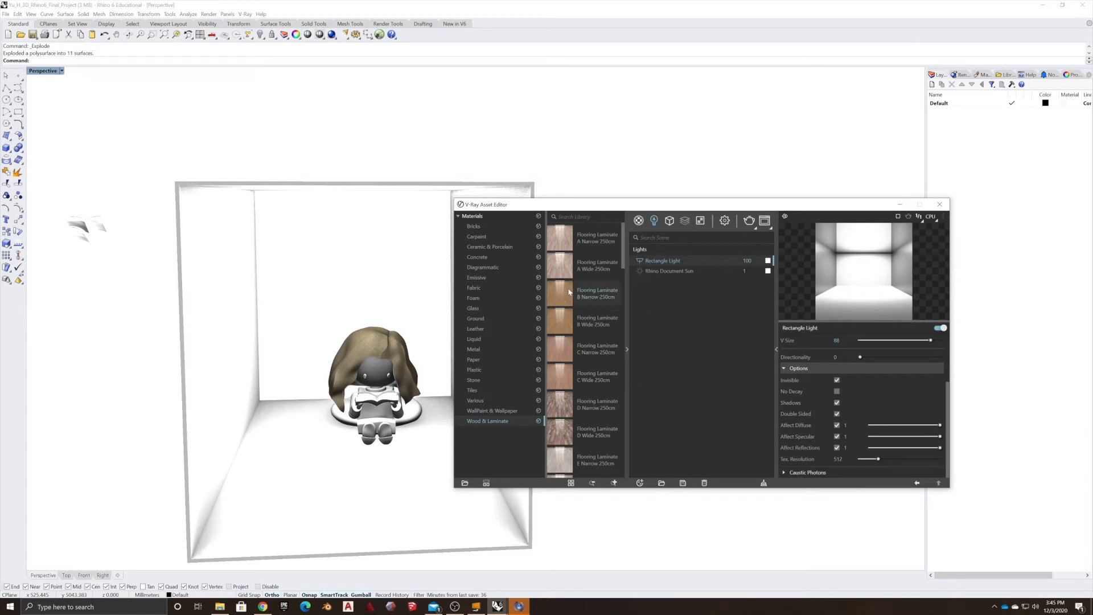
scroll(561, 425, "down", 10)
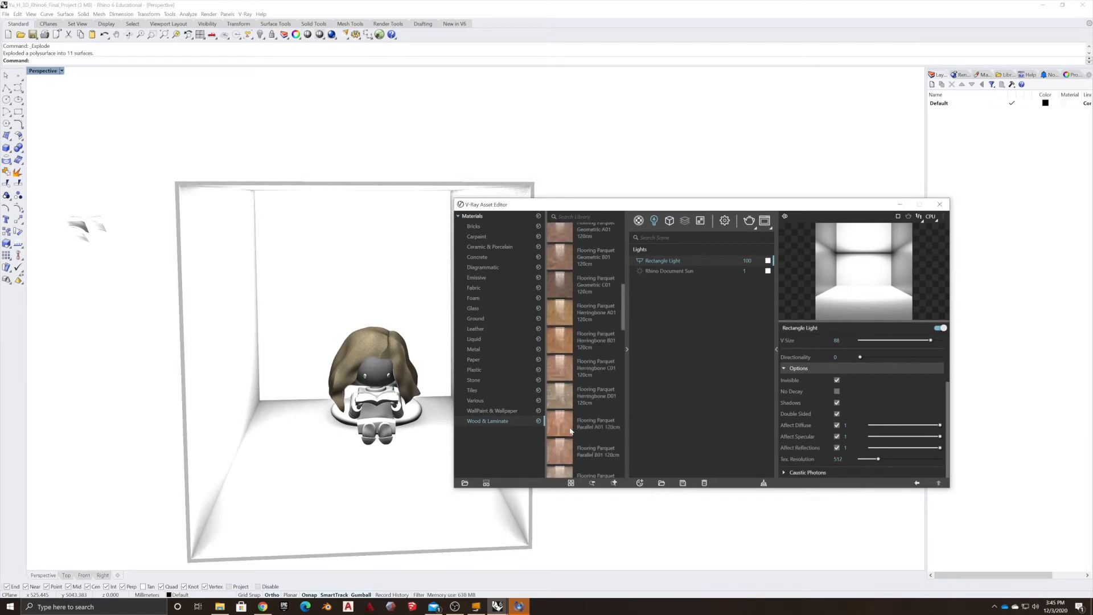
scroll(559, 417, "up", 5)
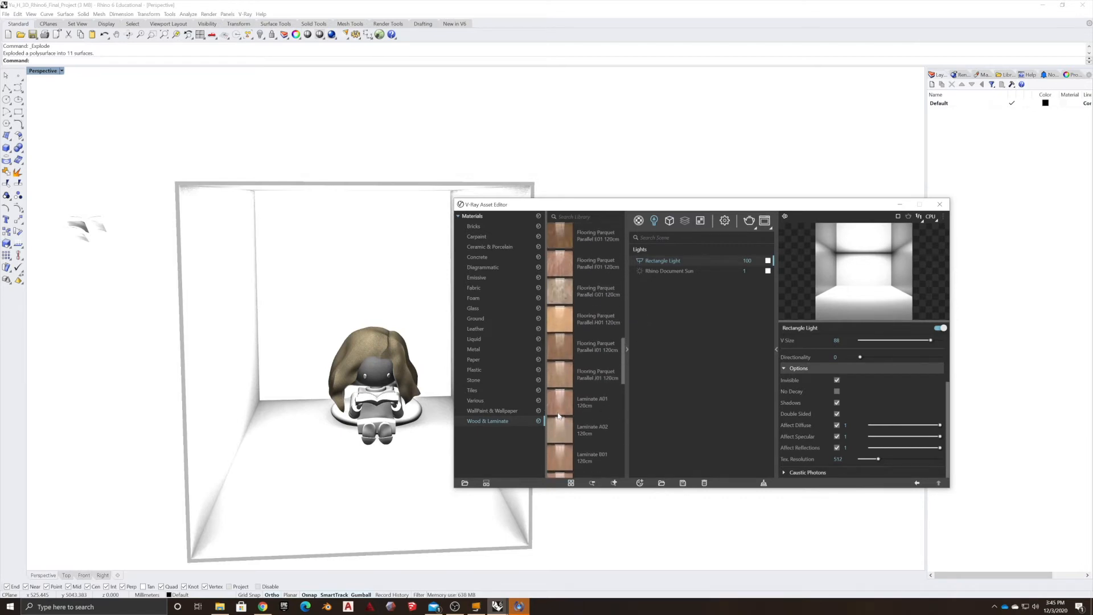
scroll(576, 418, "down", 5)
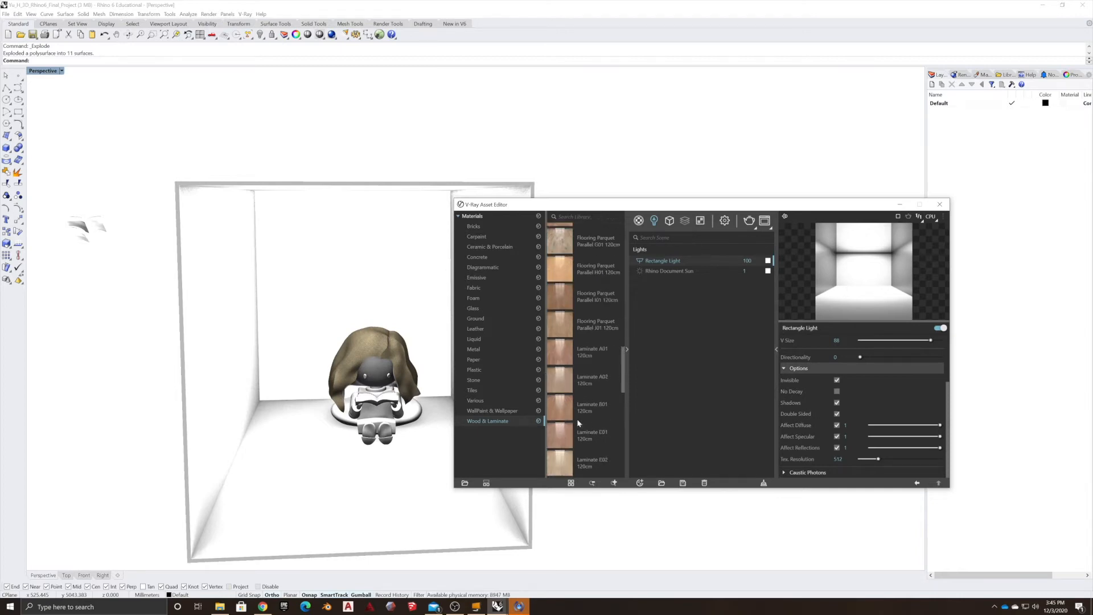
scroll(575, 393, "up", 6)
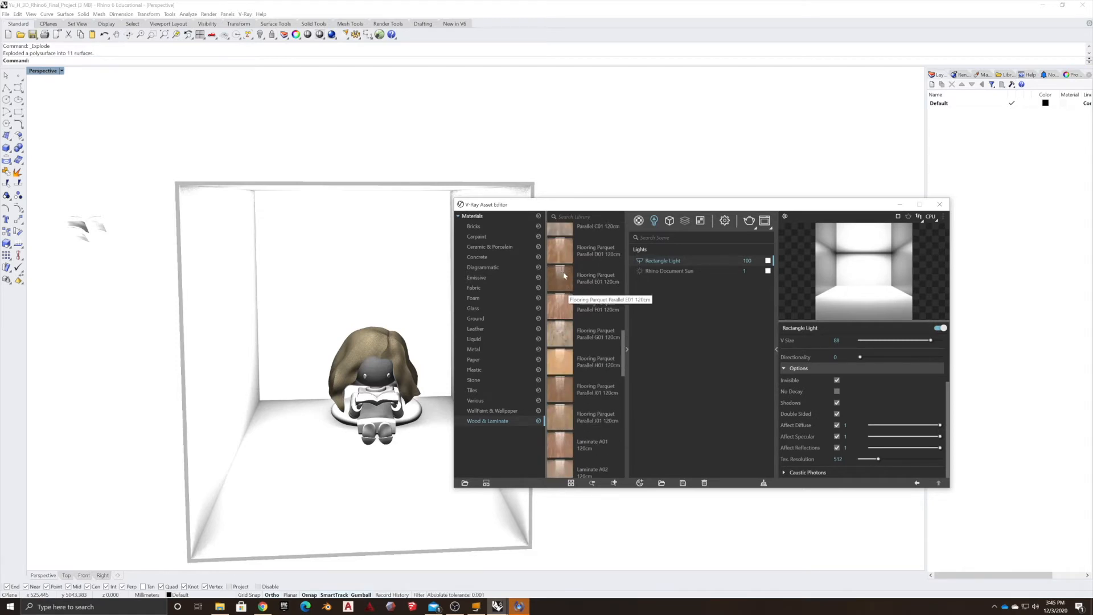
left_click_drag(564, 275, 321, 486)
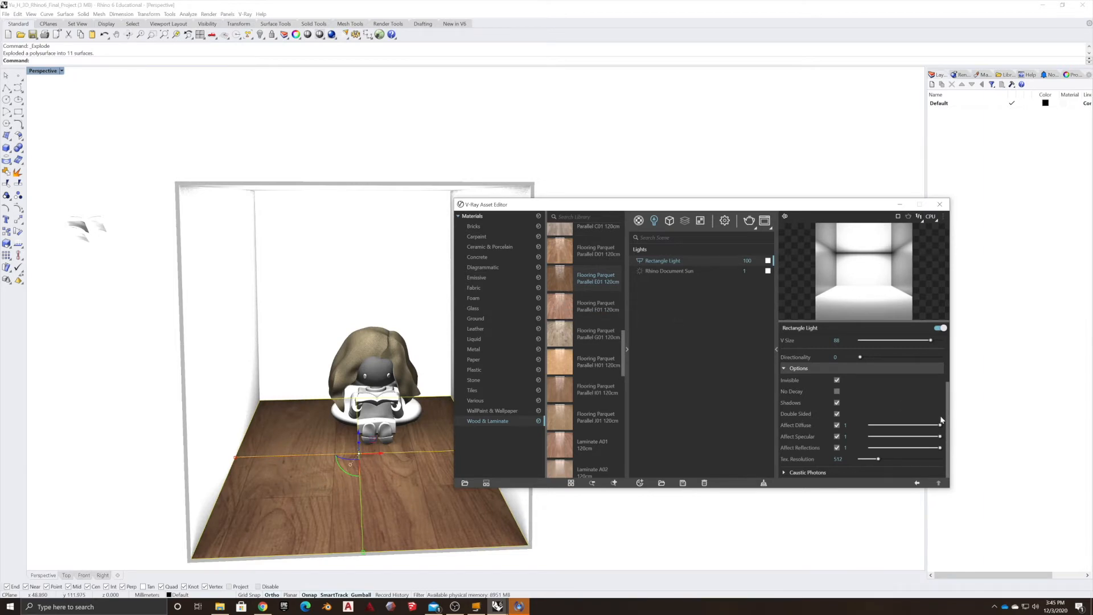
Set the Flooring Parquet material's bump map texture placement to repeat 10 times in U and V.
left_click(639, 220)
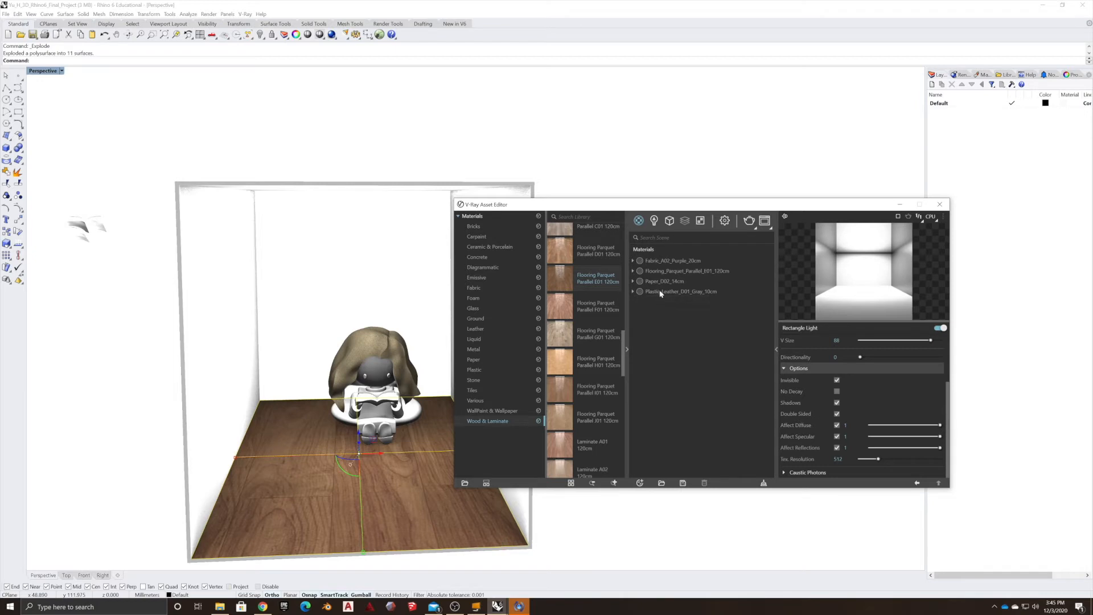
left_click(689, 272)
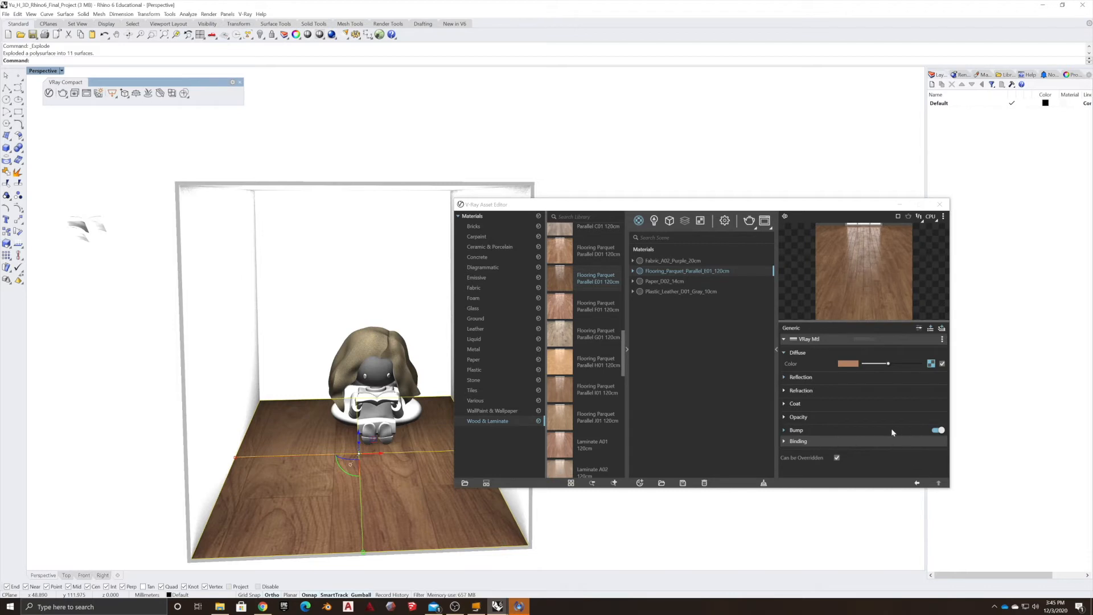
left_click(832, 431)
left_click(938, 441)
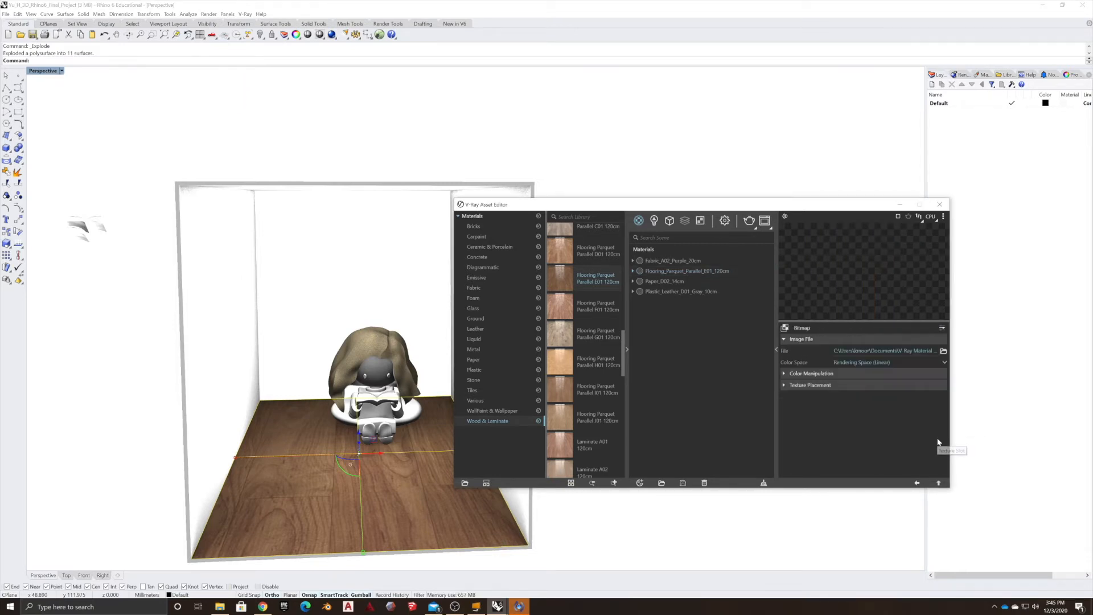
left_click(819, 386)
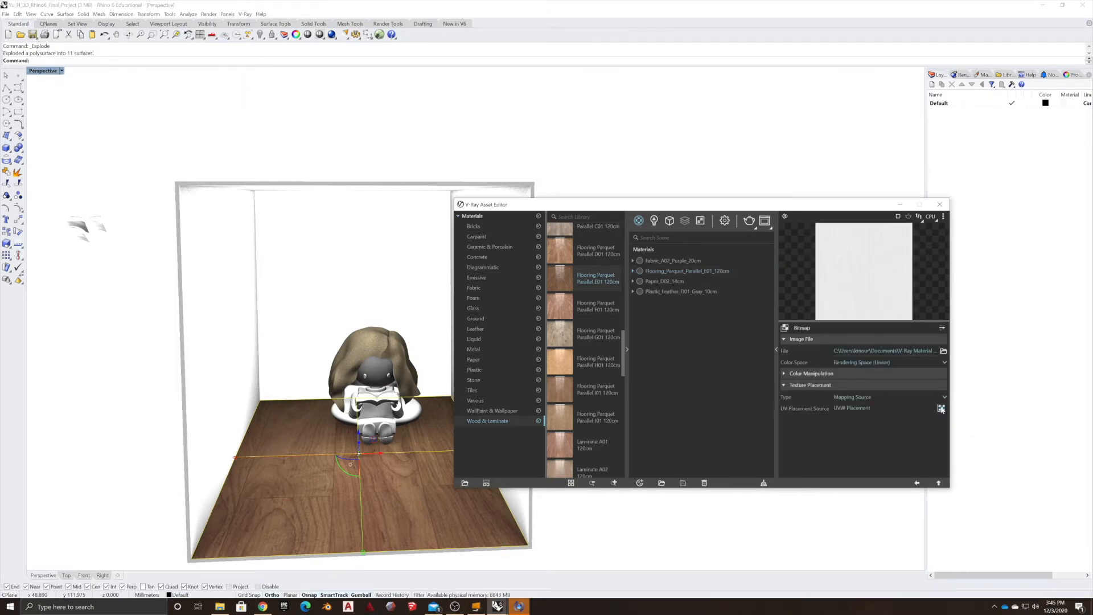
left_click(941, 408)
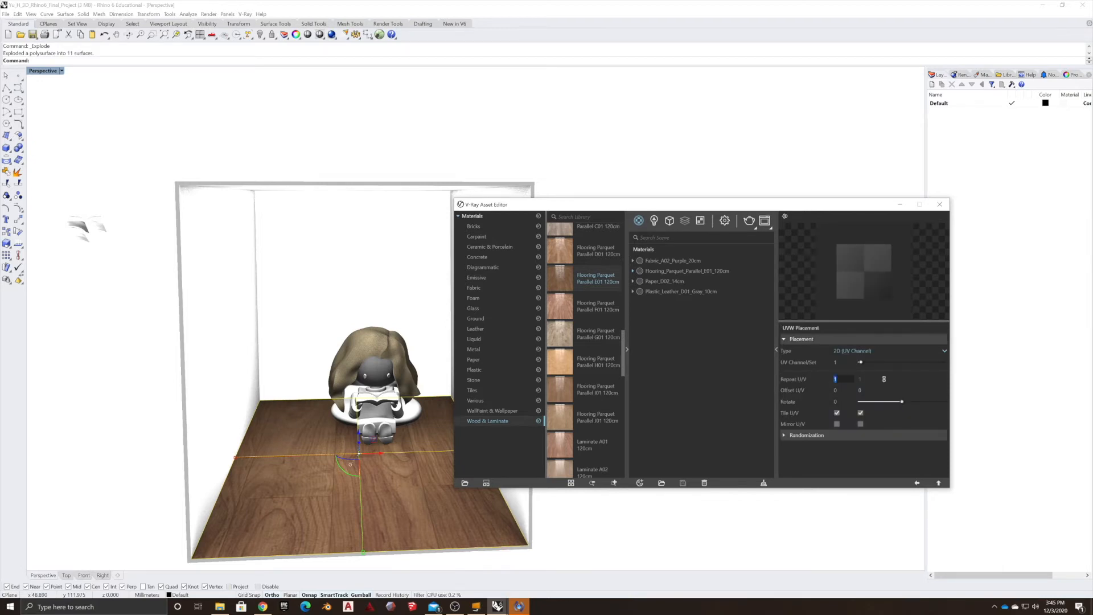
key("Return")
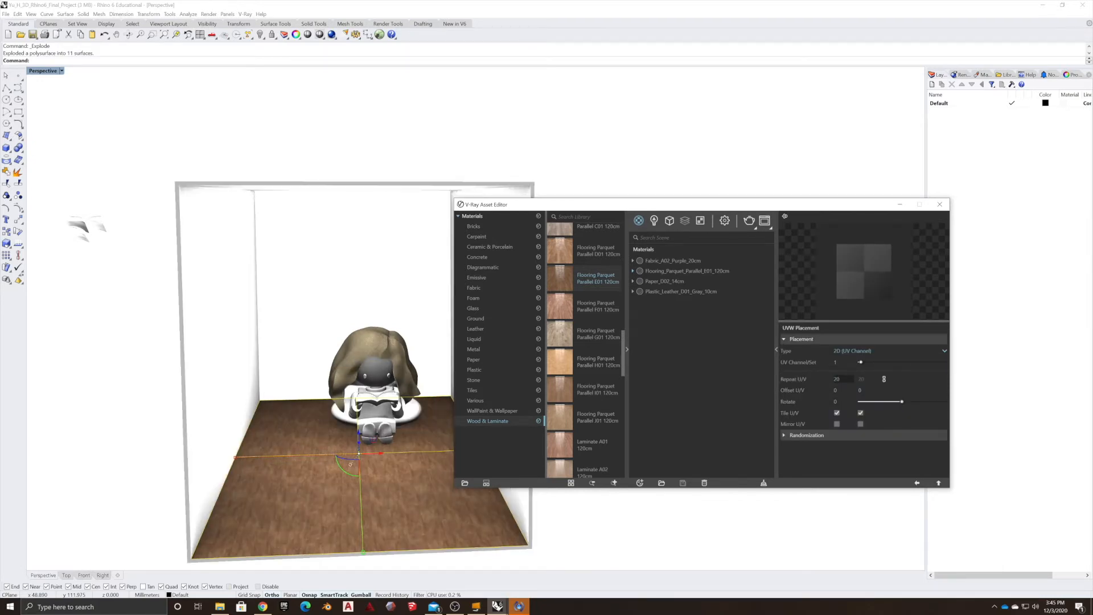
left_click(838, 378)
type("10")
key("Return")
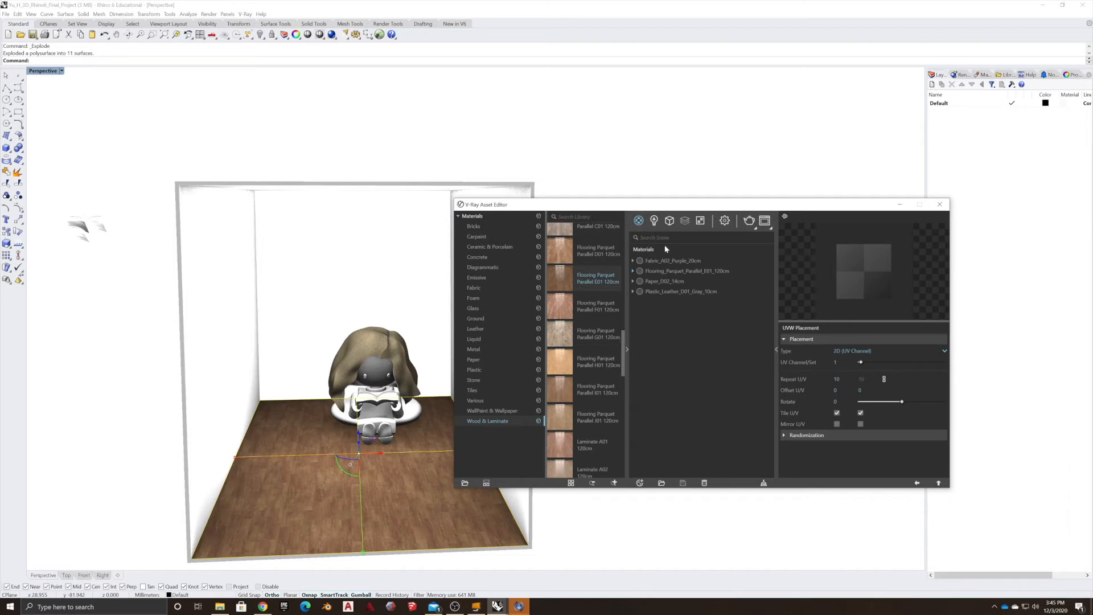
Apply the Bricks A02 1m material from the Bricks library to the room's left wall.
left_click(653, 221)
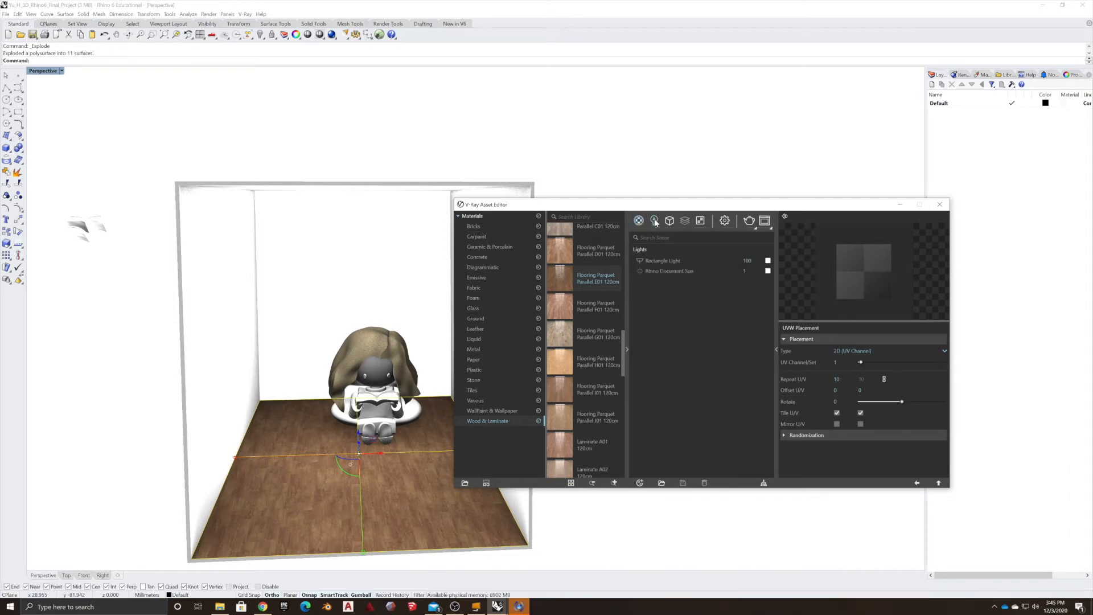
left_click(638, 221)
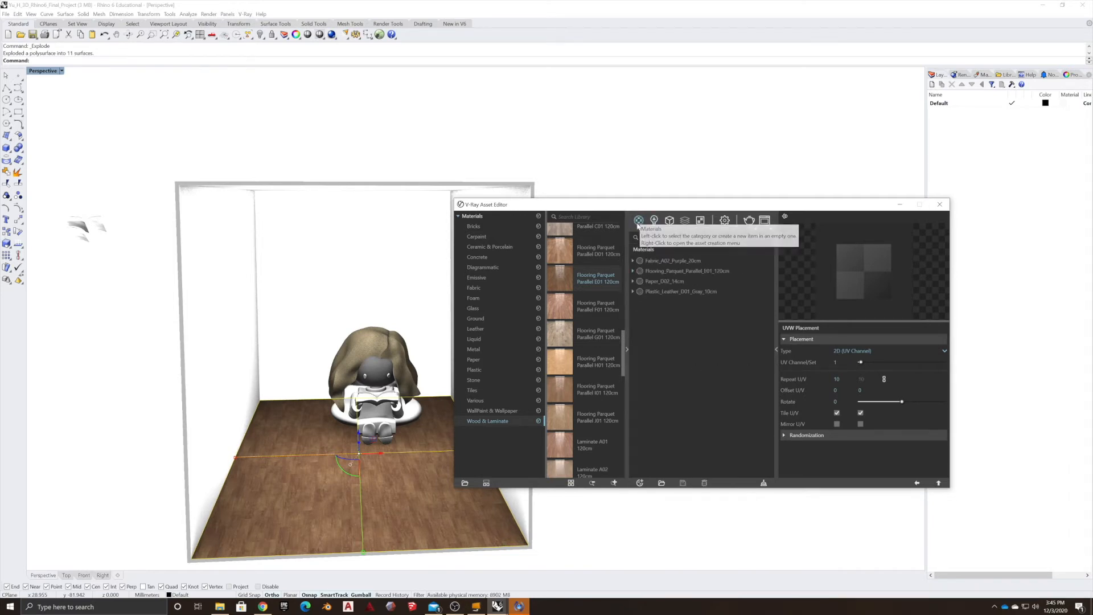
left_click(474, 359)
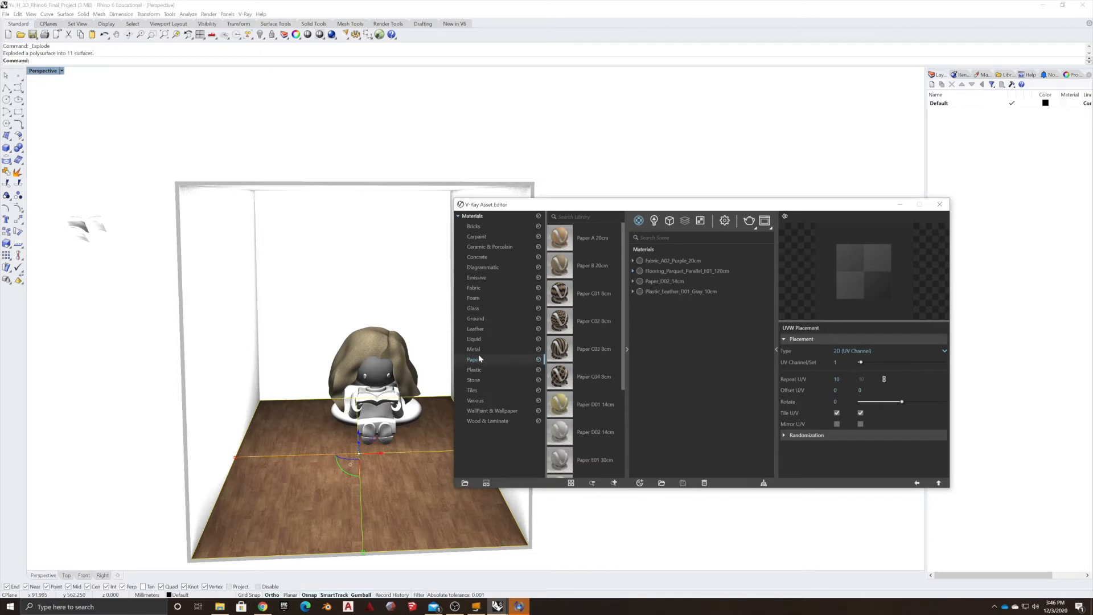
left_click(481, 227)
left_click_drag(582, 269, 366, 301)
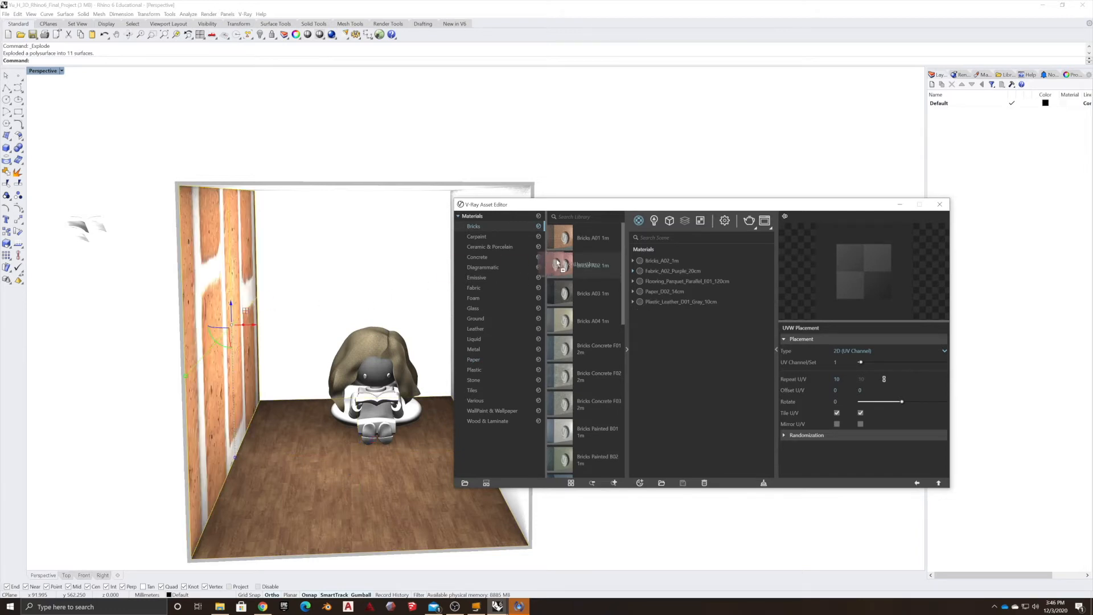
Apply Bricks A02 1m to the back and right walls of the room as well.
scroll(386, 307, "up", 3)
scroll(274, 317, "down", 5)
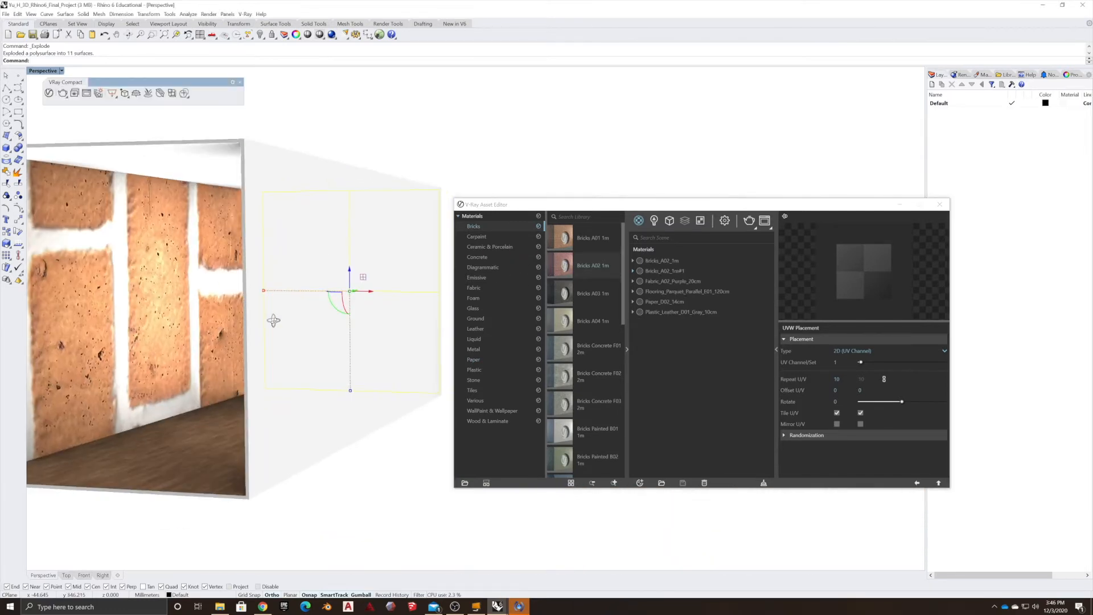
right_click_drag(274, 317, 223, 354)
left_click_drag(562, 266, 428, 301)
right_click_drag(389, 365, 369, 365)
scroll(278, 301, "up", 10)
right_click_drag(278, 301, 239, 369)
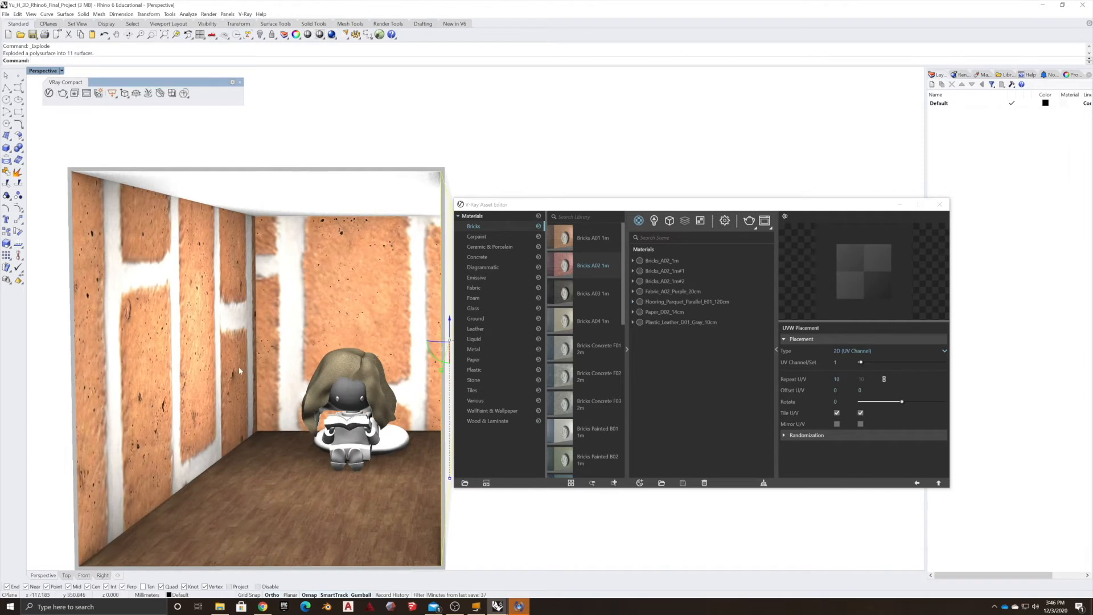
Select the brick wall surfaces and assign them all the original Bricks_A02_1m material.
left_click(221, 406)
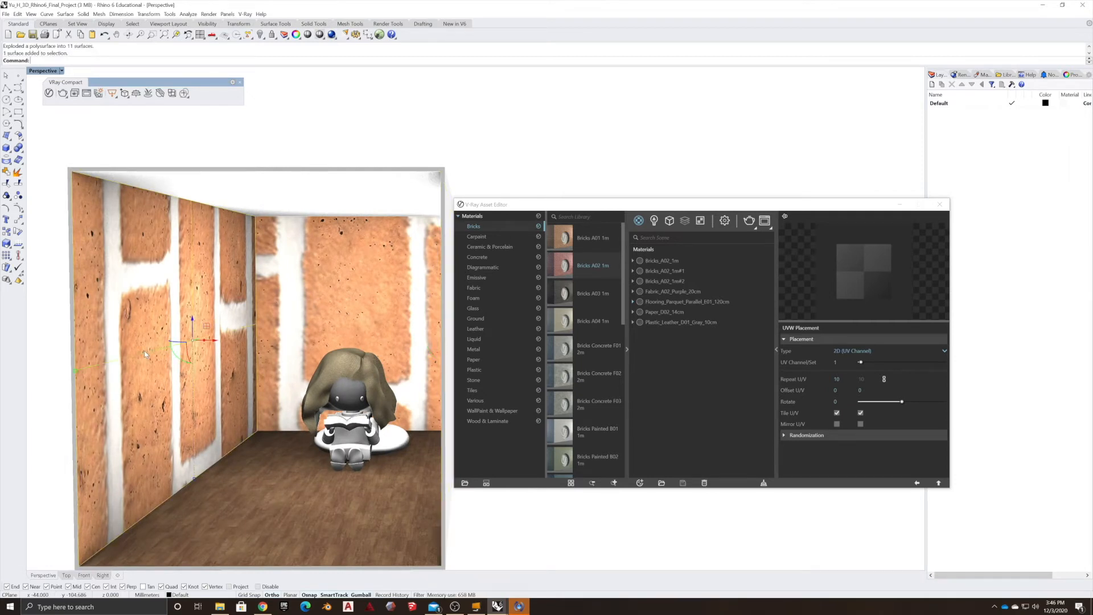
left_click(667, 261)
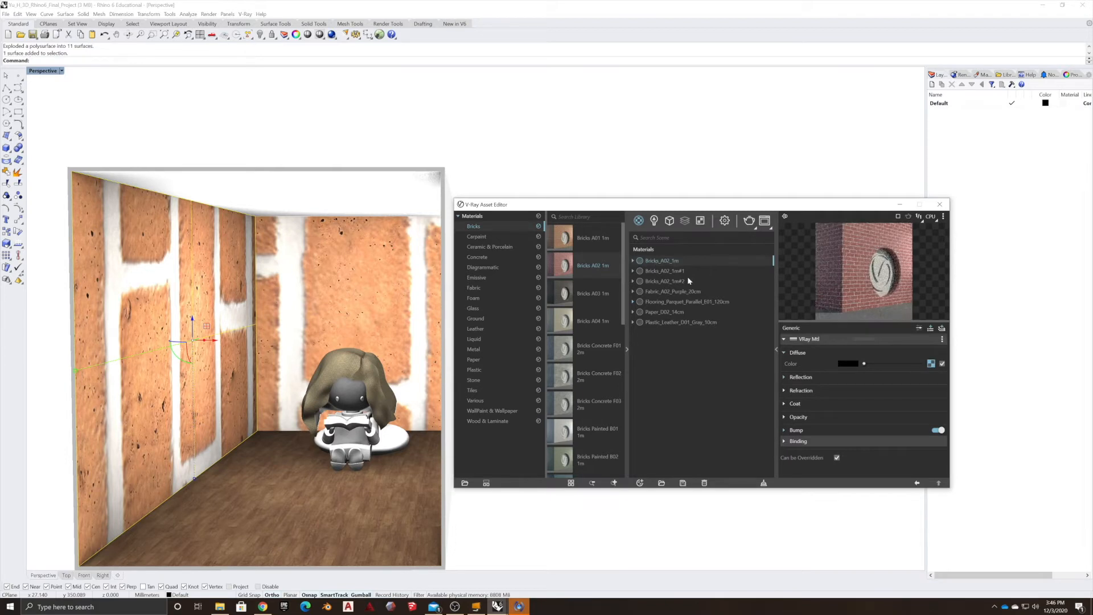
left_click(667, 269)
left_click(662, 260)
left_click(342, 299)
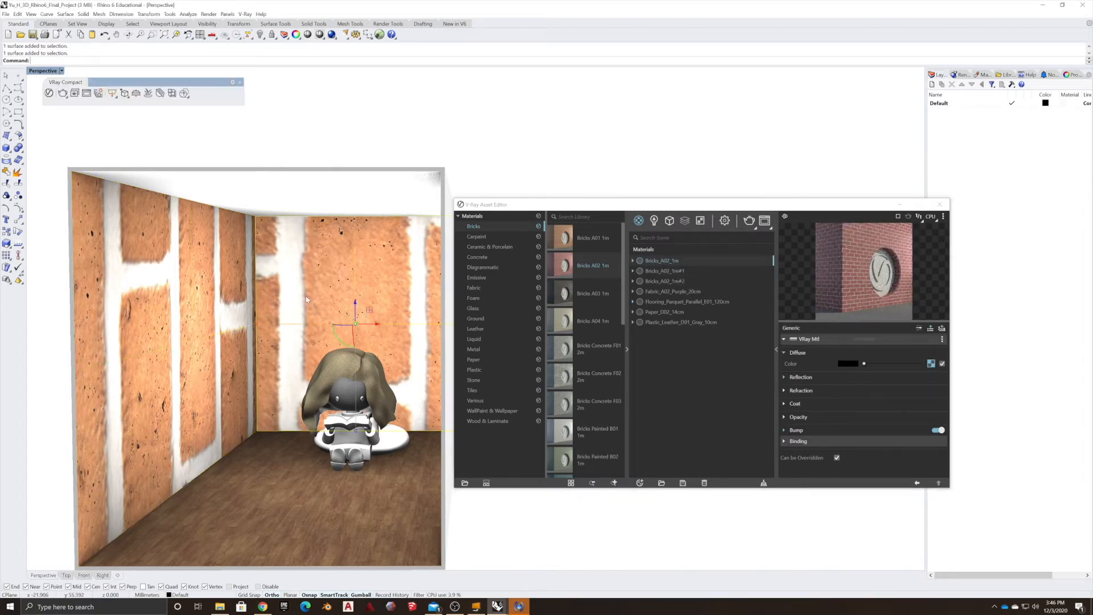
right_click_drag(342, 300, 396, 281)
left_click(502, 195, "shift")
left_click(245, 242, "shift")
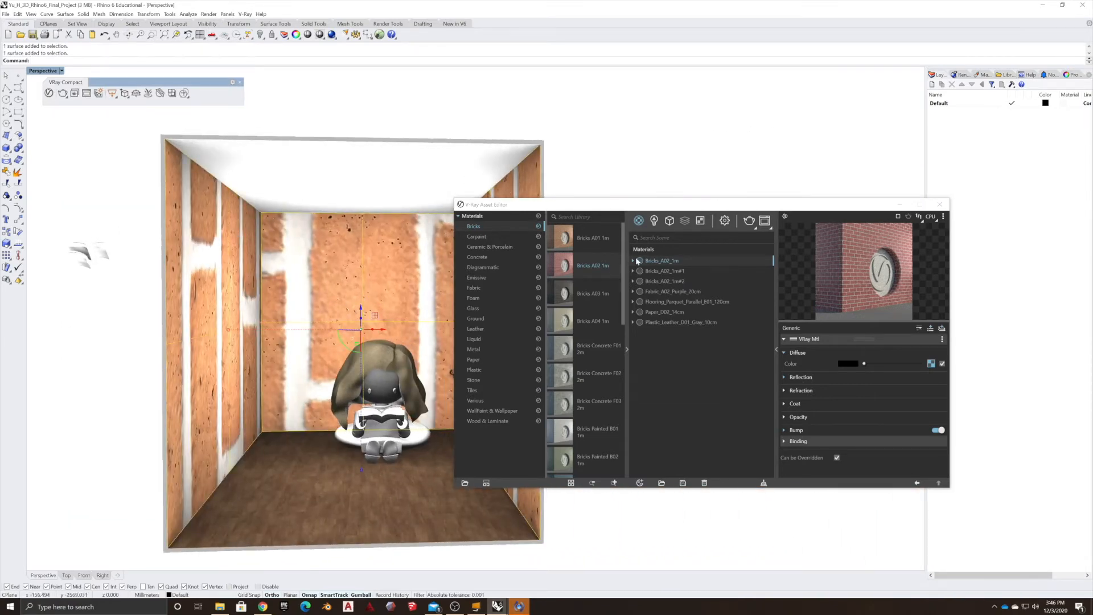
left_click(651, 262)
right_click(653, 261)
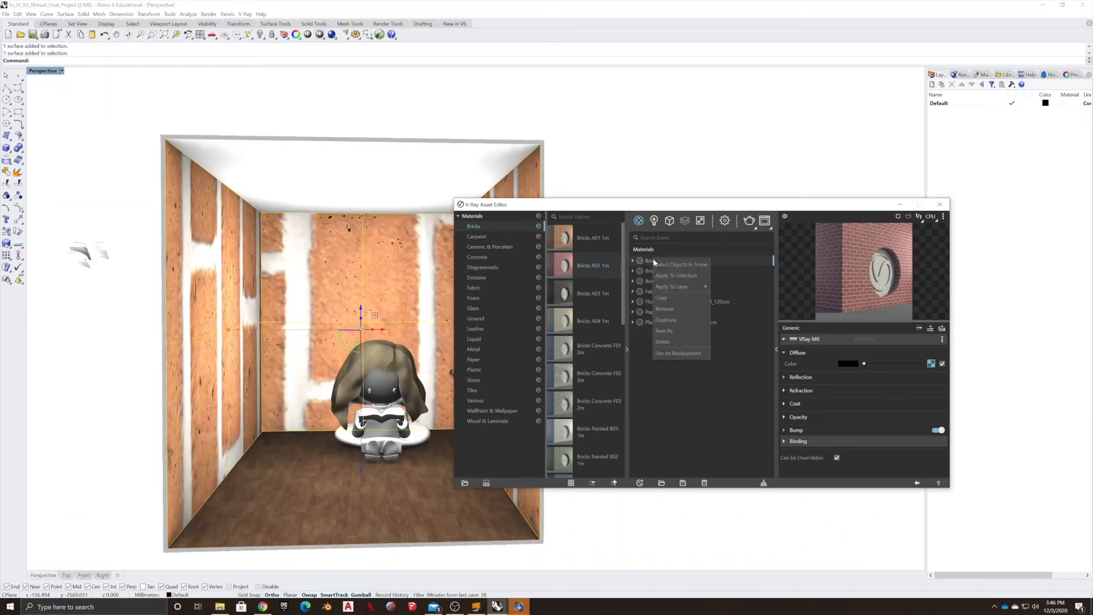
left_click(680, 288)
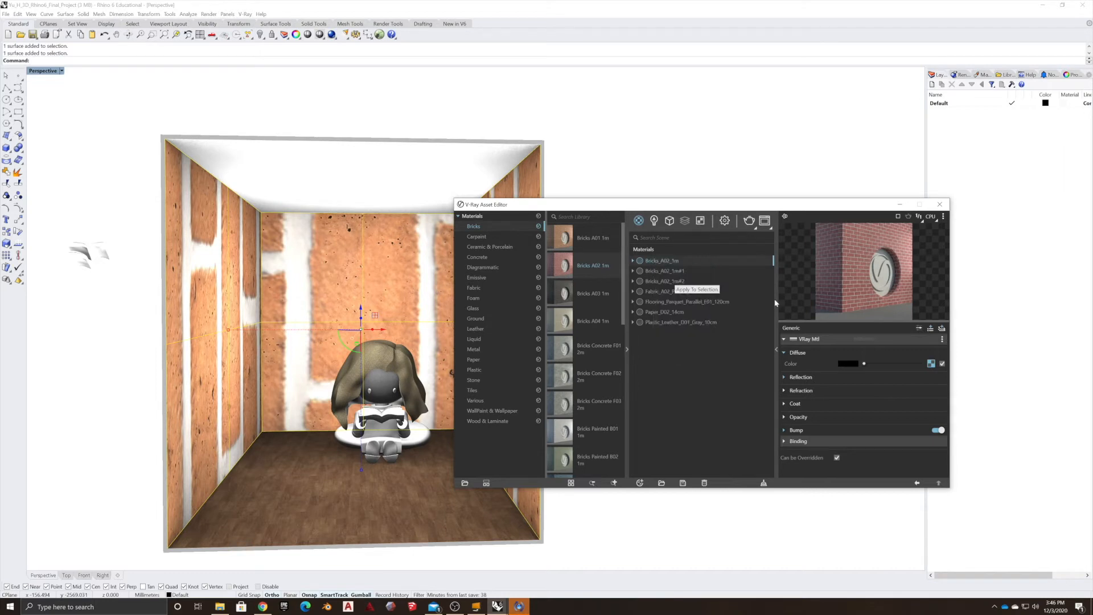
Delete the duplicate brick materials Bricks_A02_1m#1 and Bricks_A02_1m#2 from the scene materials.
right_click(659, 271)
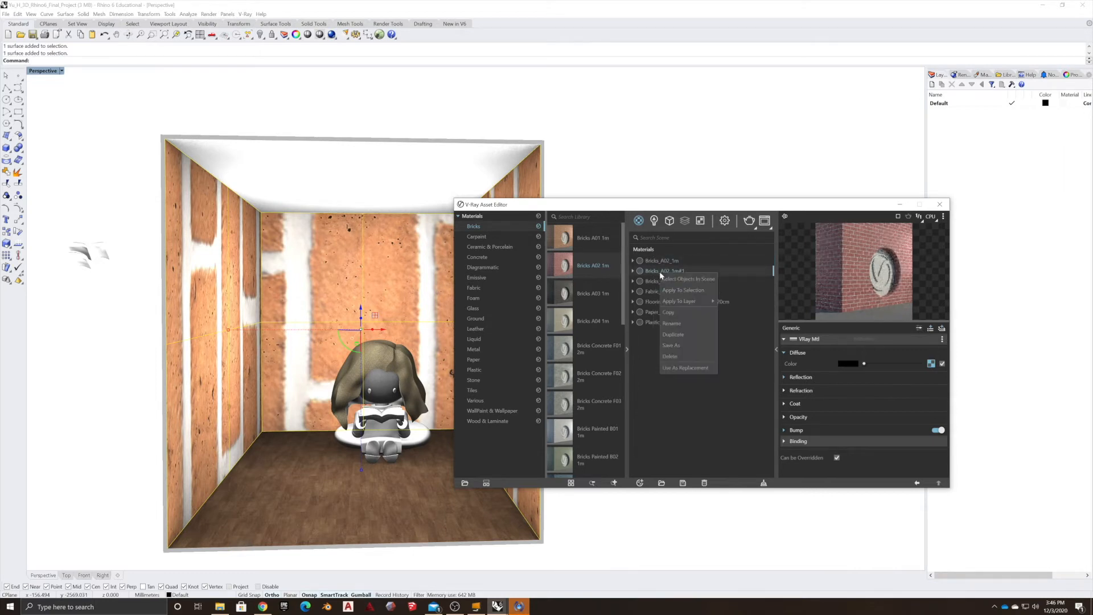
left_click(676, 356)
left_click(572, 305)
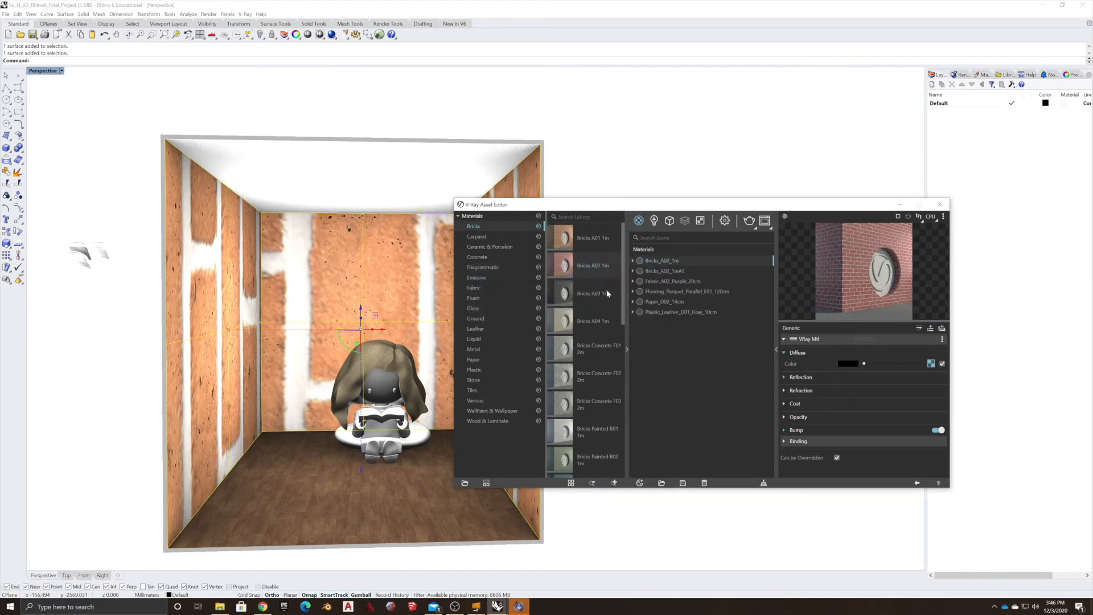
left_click(653, 271)
right_click(659, 271)
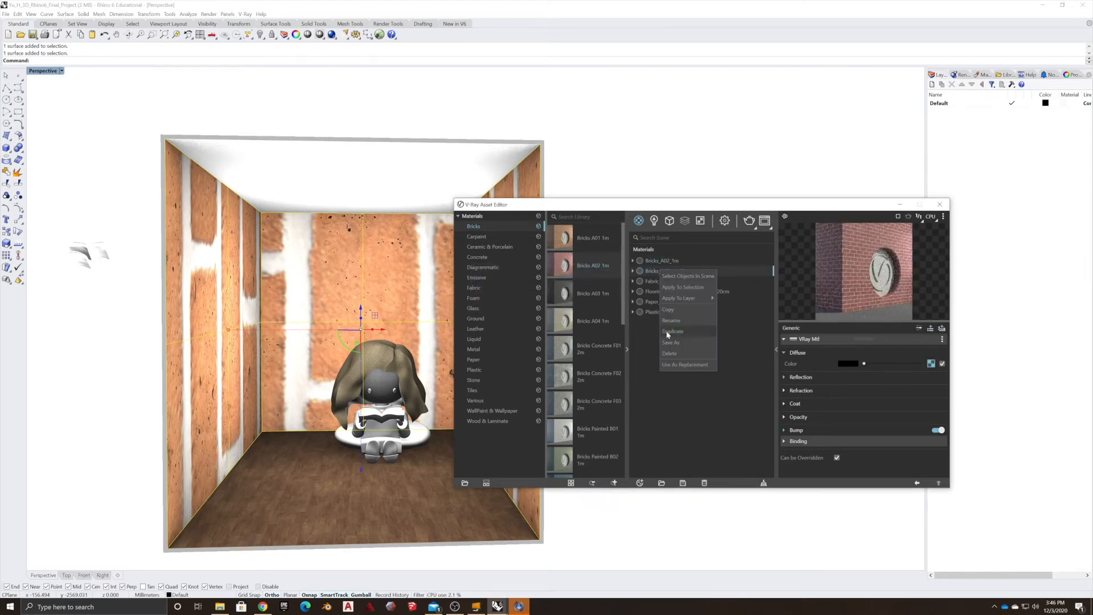
left_click(670, 353)
left_click(572, 305)
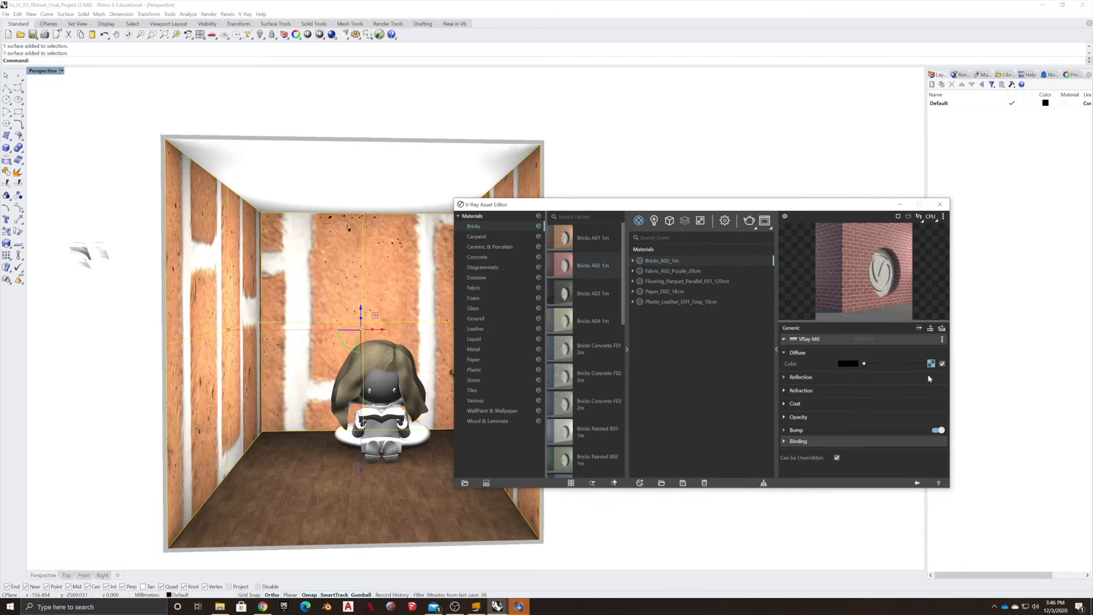
Set the brick material's bump map placement to rotate 90 and repeat 10 in U and V.
left_click(818, 432)
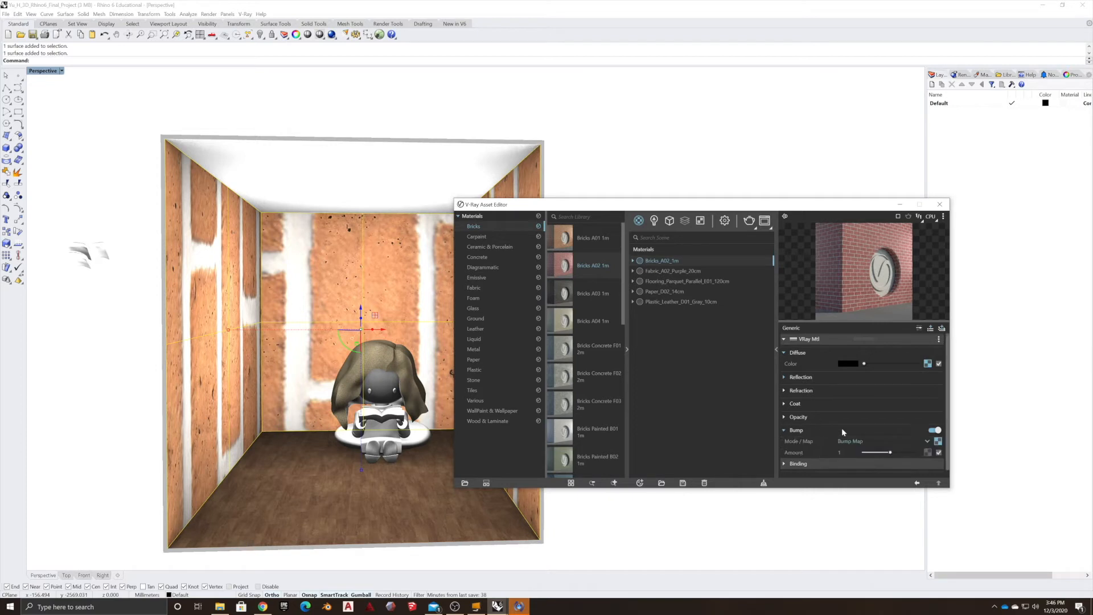
left_click(938, 444)
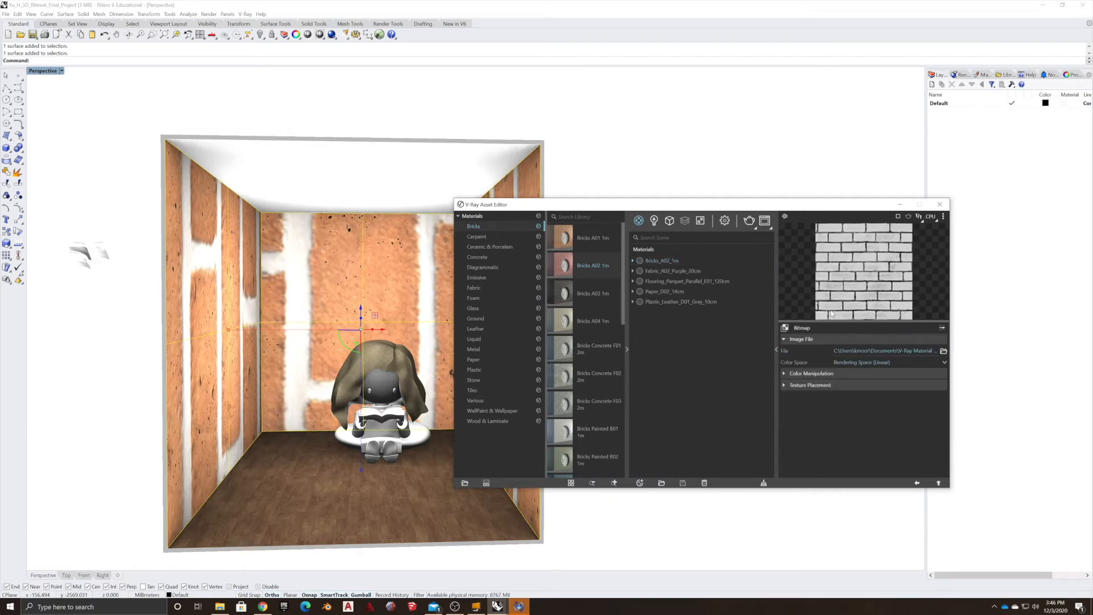
left_click(785, 385)
left_click(941, 412)
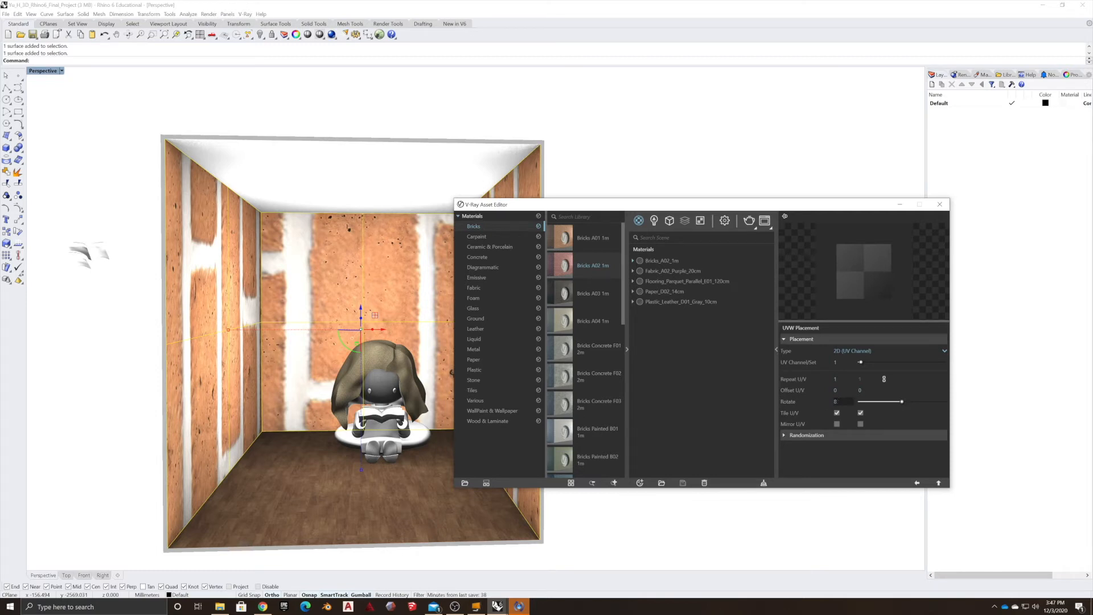
key("Return")
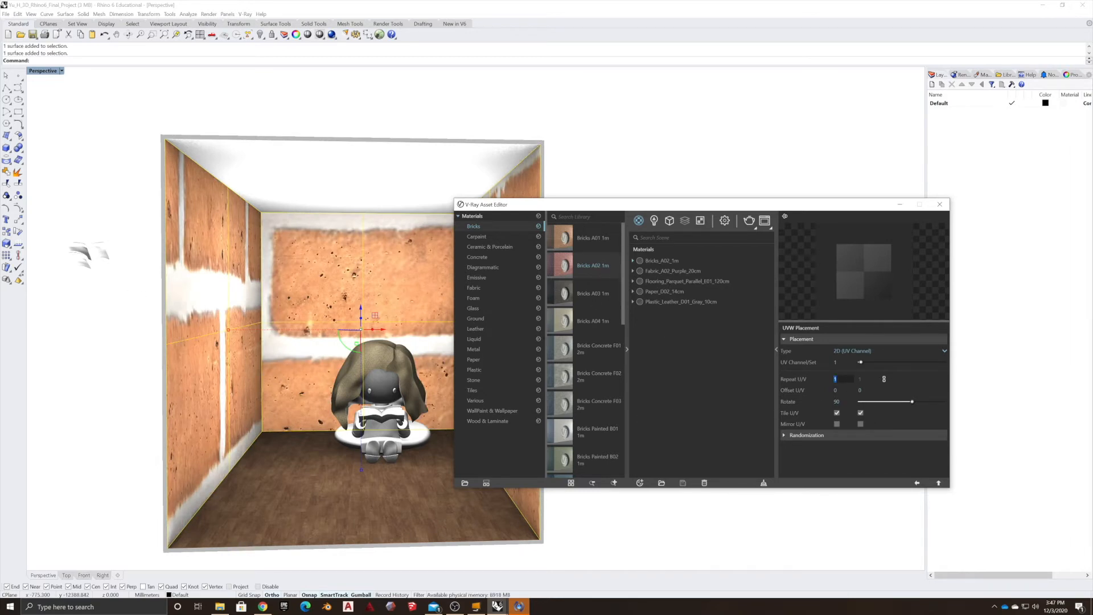
key("Return")
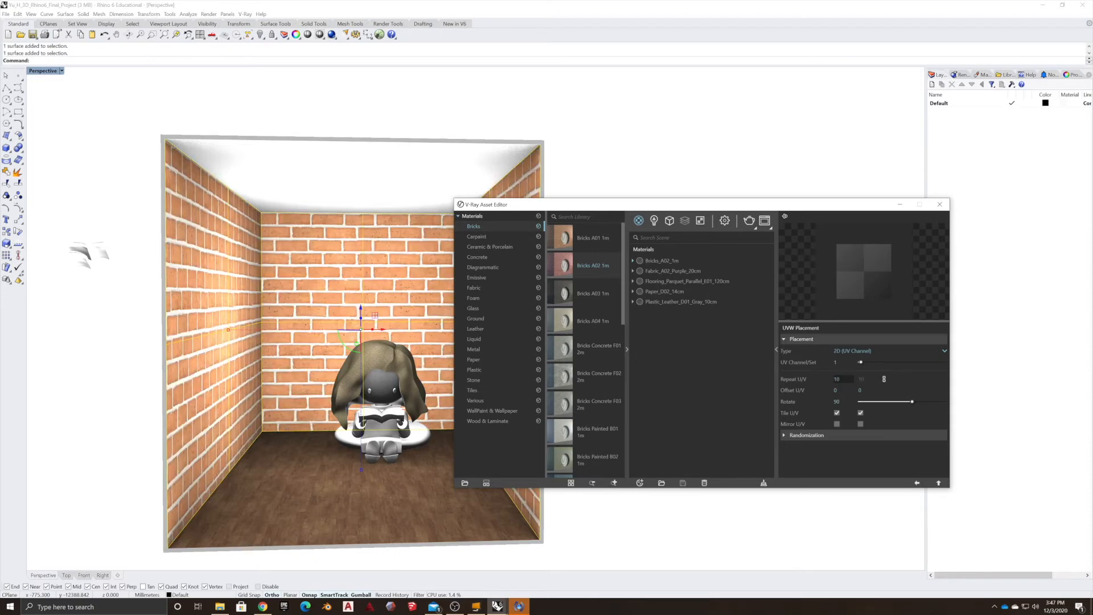
Inspect the brick walls and parquet floor around the figure from closer views.
right_click_drag(413, 450, 329, 445)
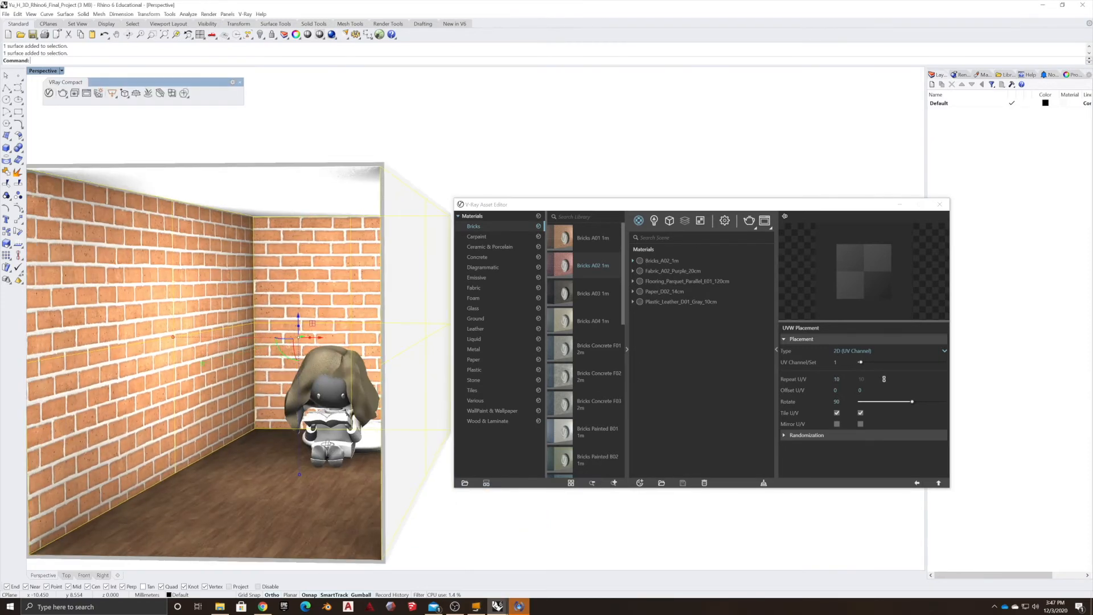
scroll(229, 433, "down", 10)
mouse_move(231, 437)
right_mouse_down()
mouse_move(206, 458)
mouse_move(274, 447)
mouse_move(216, 428)
right_mouse_up()
scroll(301, 479, "up", 10)
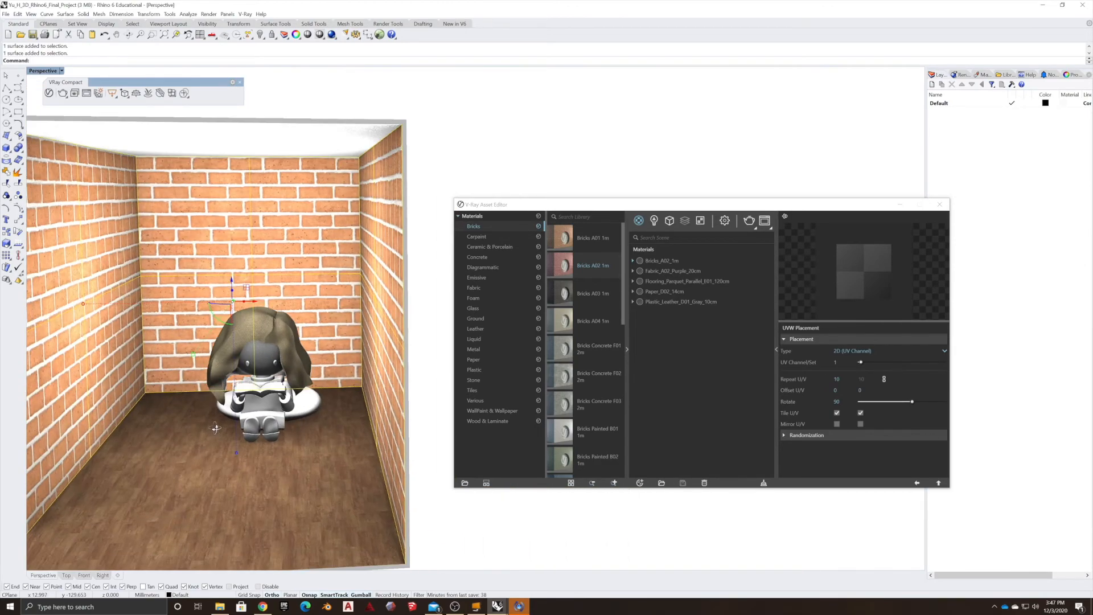
scroll(216, 428, "up", 2)
right_click_drag(218, 412, 229, 378)
scroll(229, 378, "up", 5)
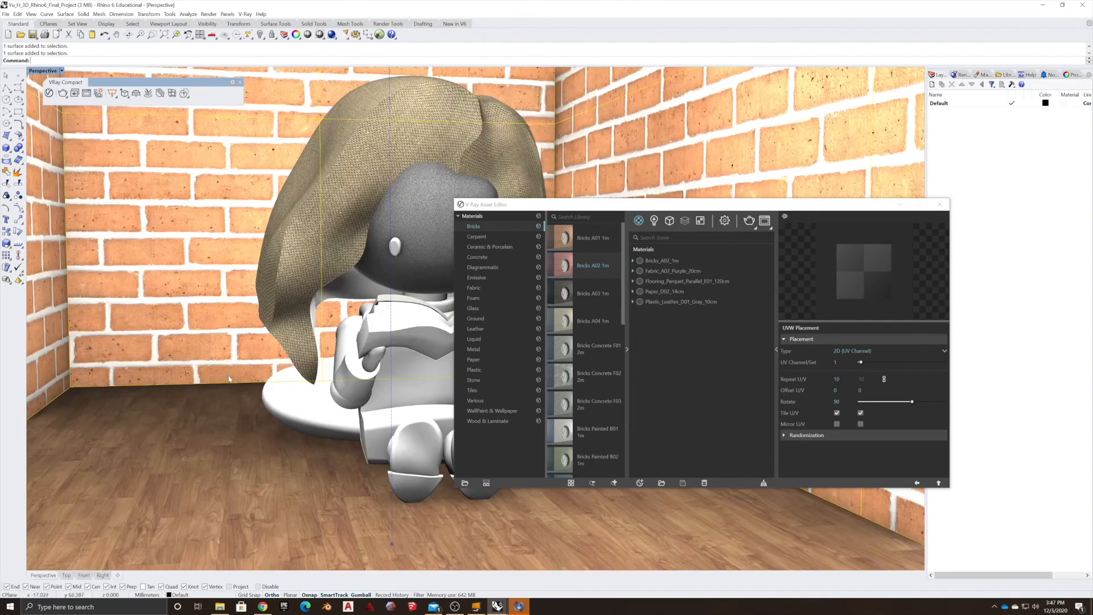
scroll(229, 381, "down", 2)
scroll(270, 402, "down", 2)
right_click_drag(270, 401, 272, 416)
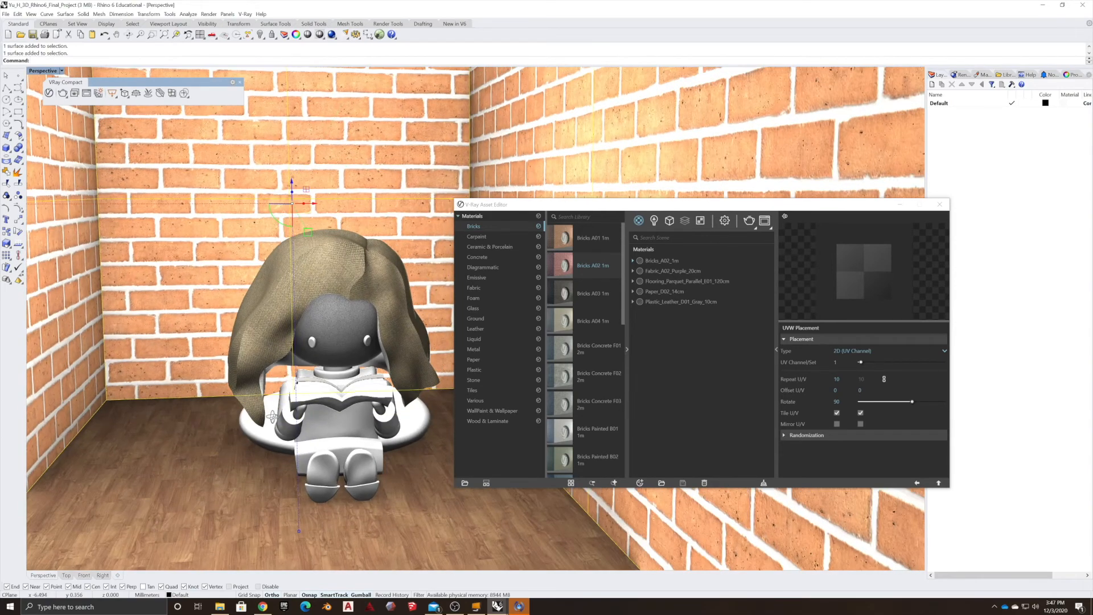
key("Escape")
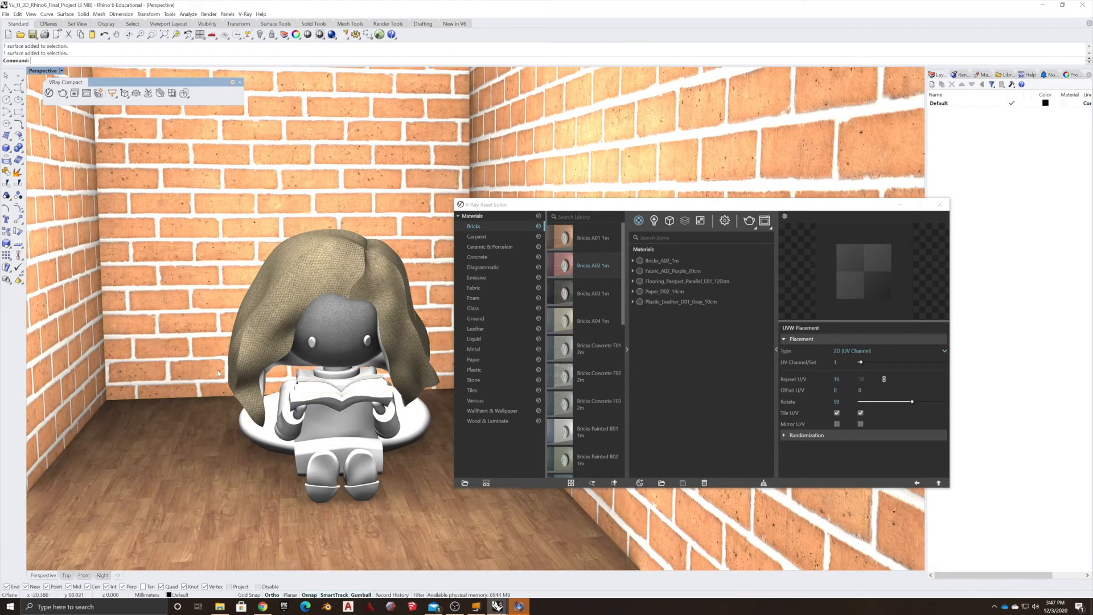
scroll(218, 373, "up", 2)
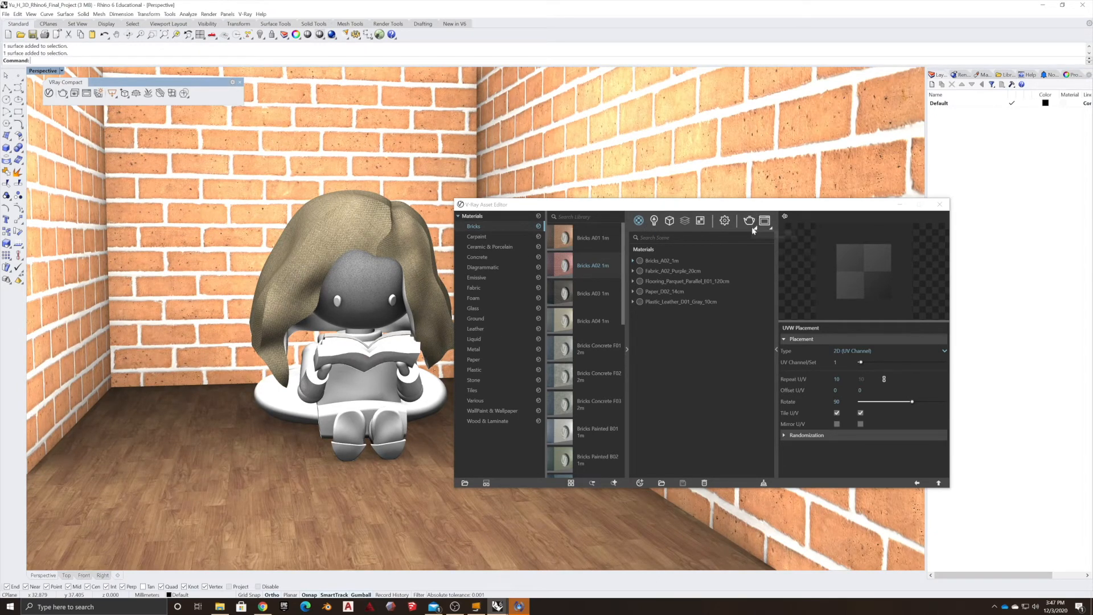
Open the render settings, switch the engine to RTX and turn on Interactive rendering.
left_click(724, 221)
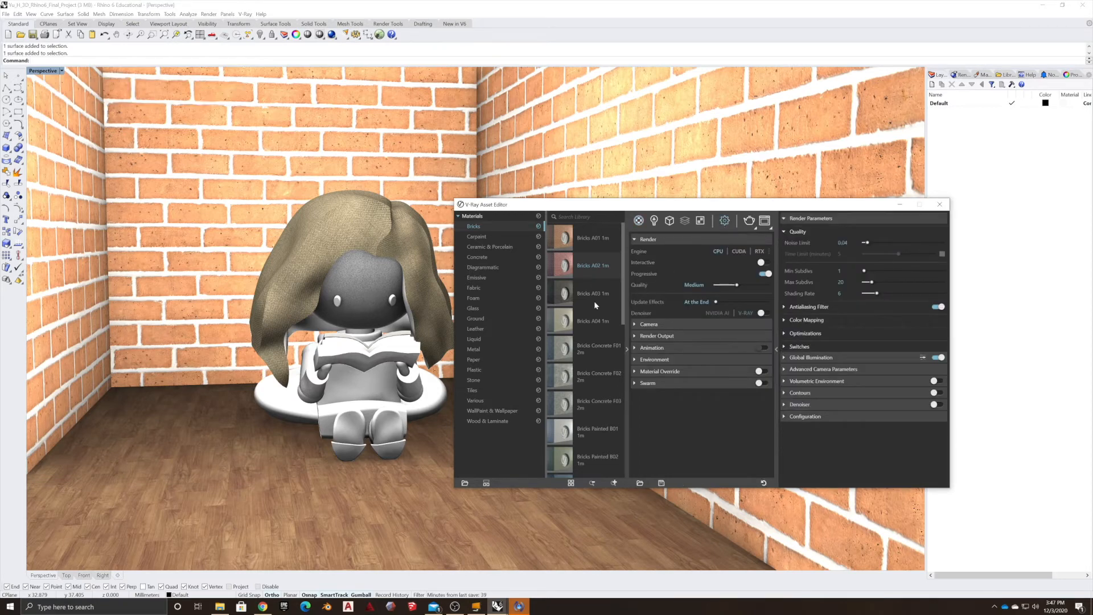
left_click(757, 252)
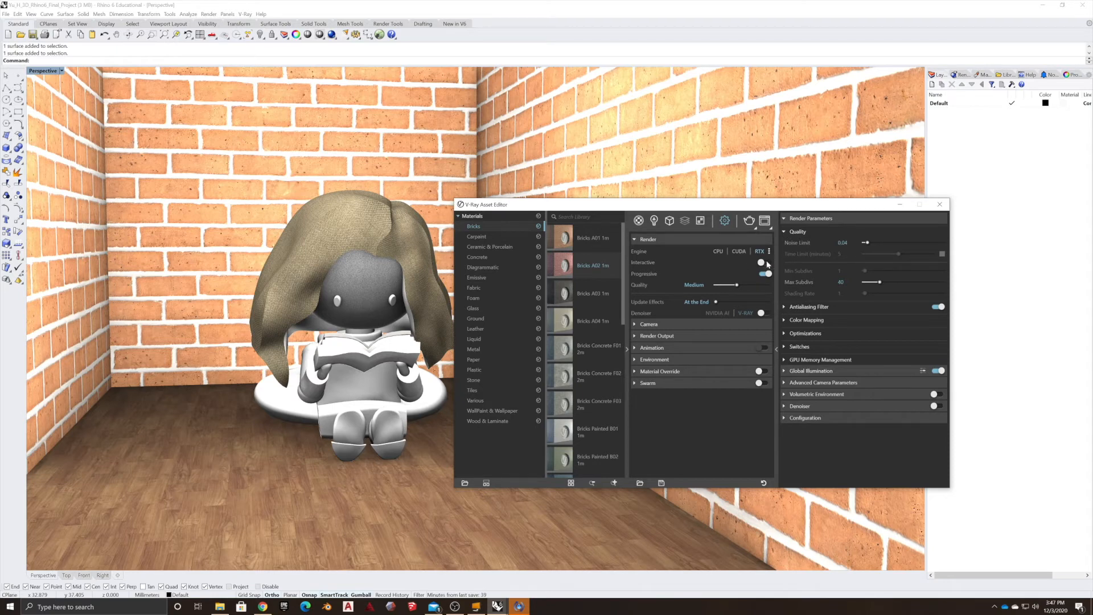
left_click(762, 262)
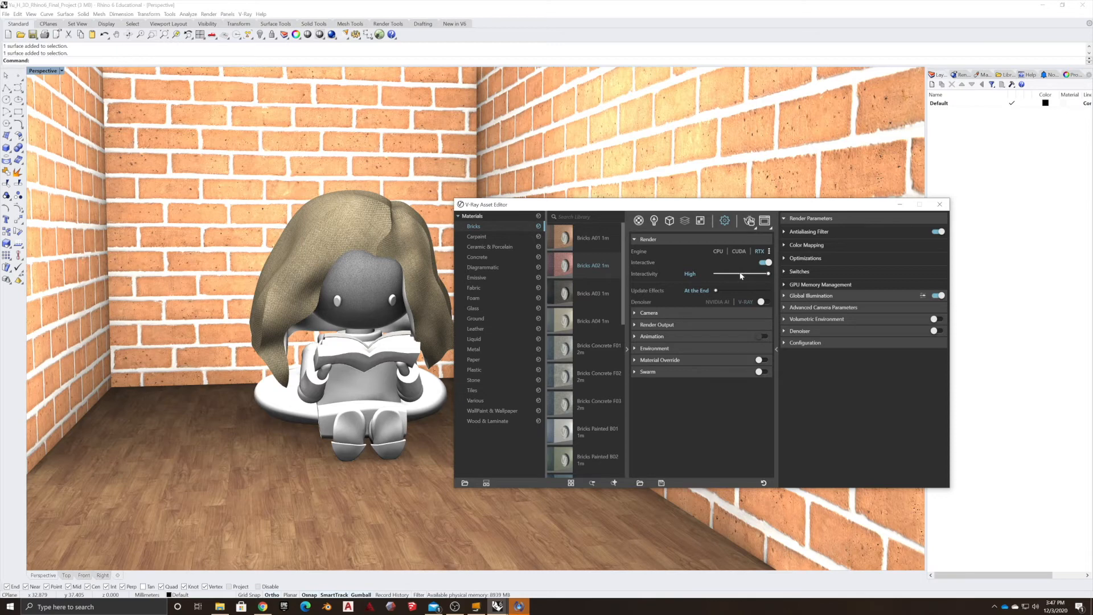
Set the render output image width to 600.
left_click(636, 324)
double_click(688, 348)
type("600")
key("Tab")
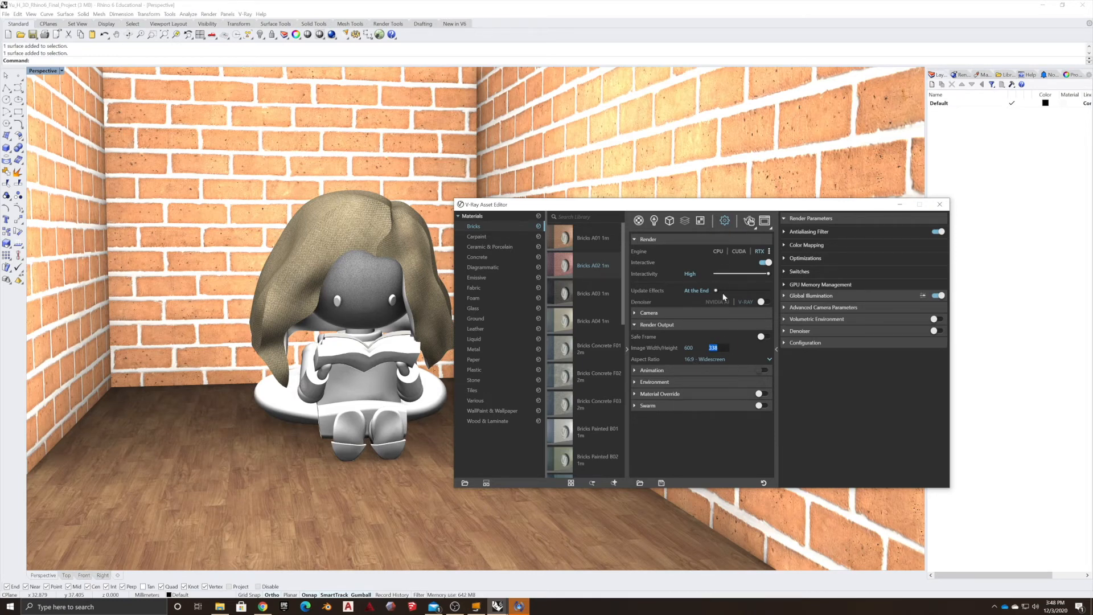
Start an interactive render of the room view and inspect the result in the frame buffer.
left_click(750, 222)
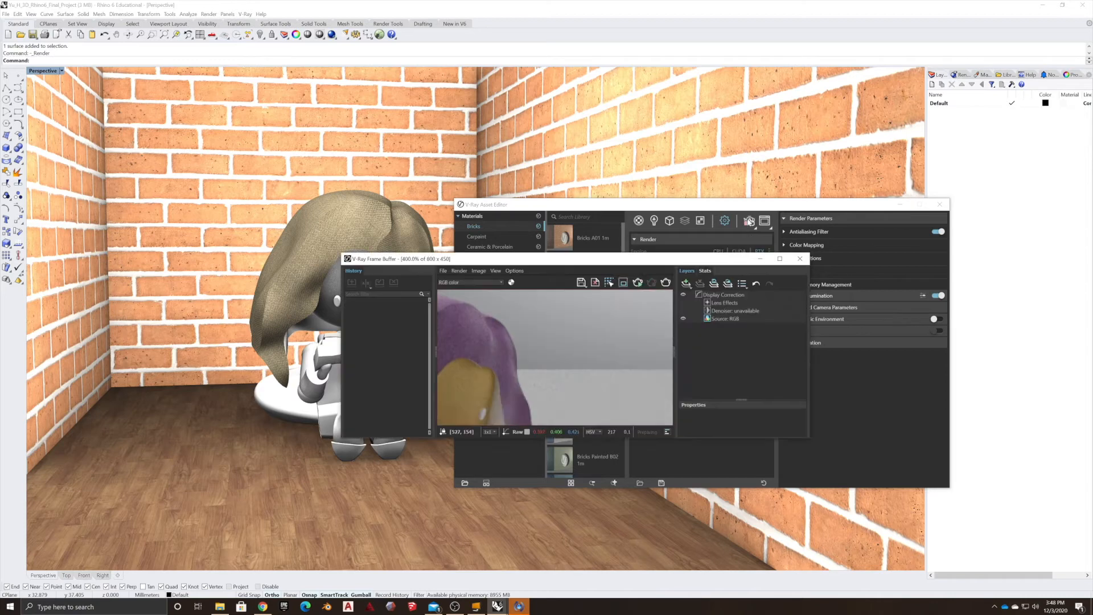
left_click_drag(534, 263, 236, 56)
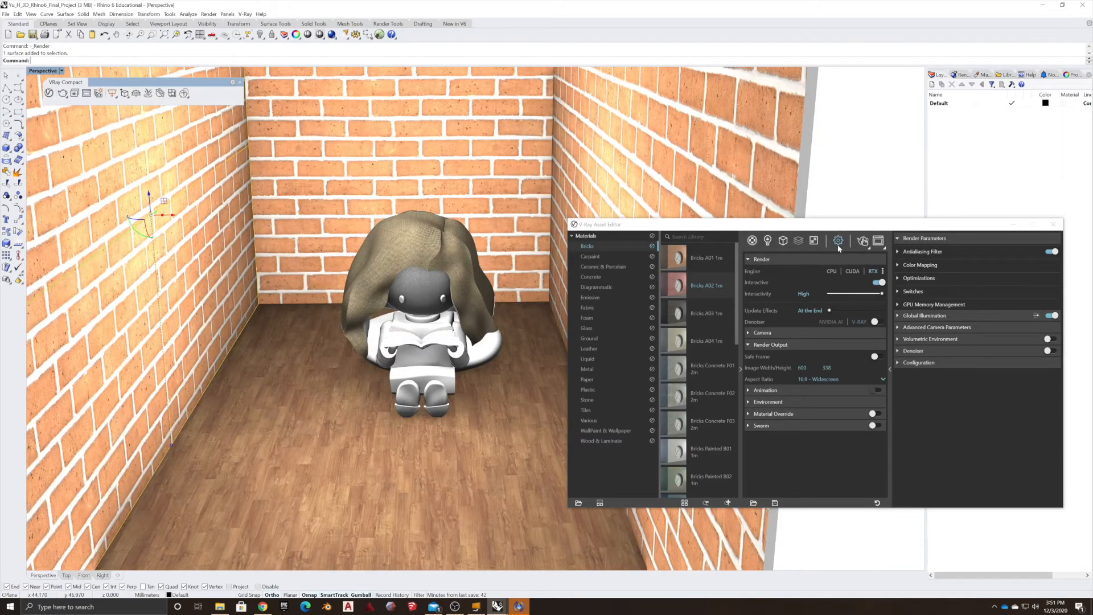
left_click_drag(855, 227, 814, 223)
mouse_move(331, 374)
right_mouse_down()
mouse_move(336, 365)
mouse_move(329, 384)
right_mouse_up()
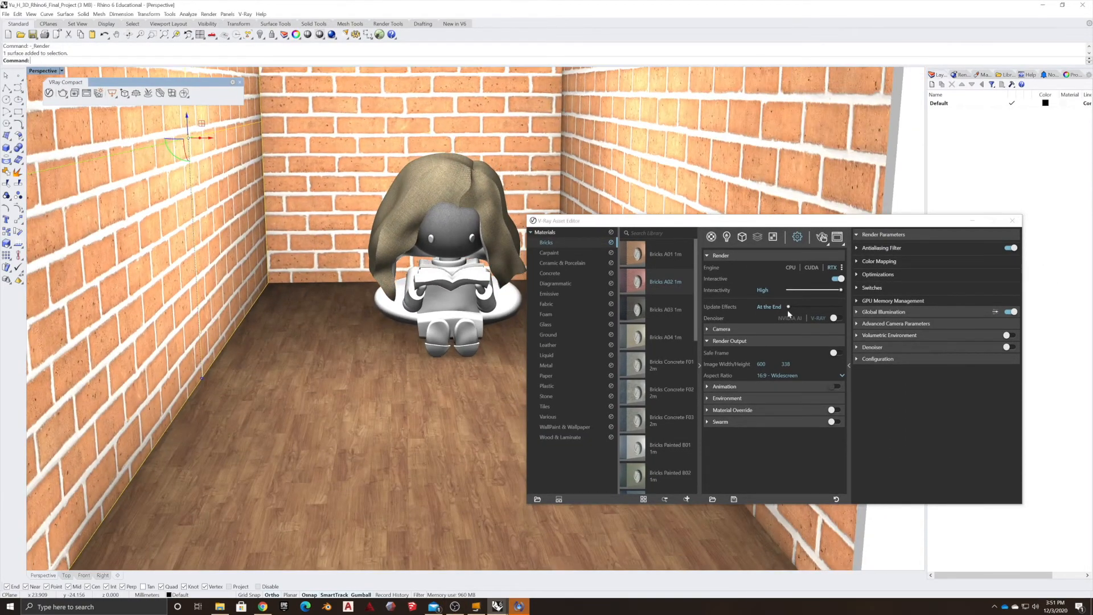
left_click(824, 238)
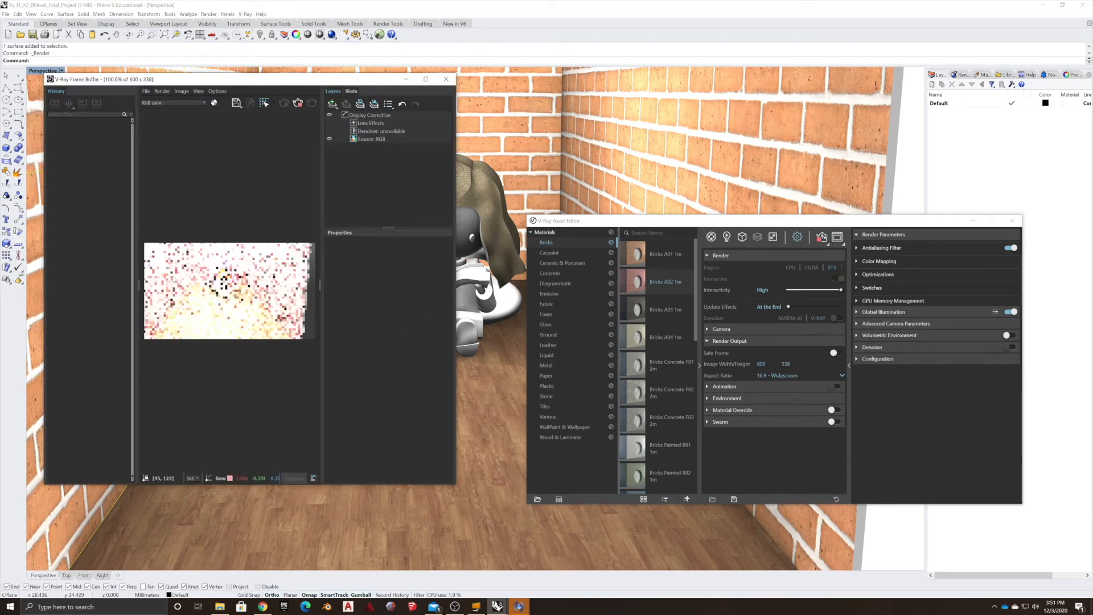
scroll(217, 269, "up", 1)
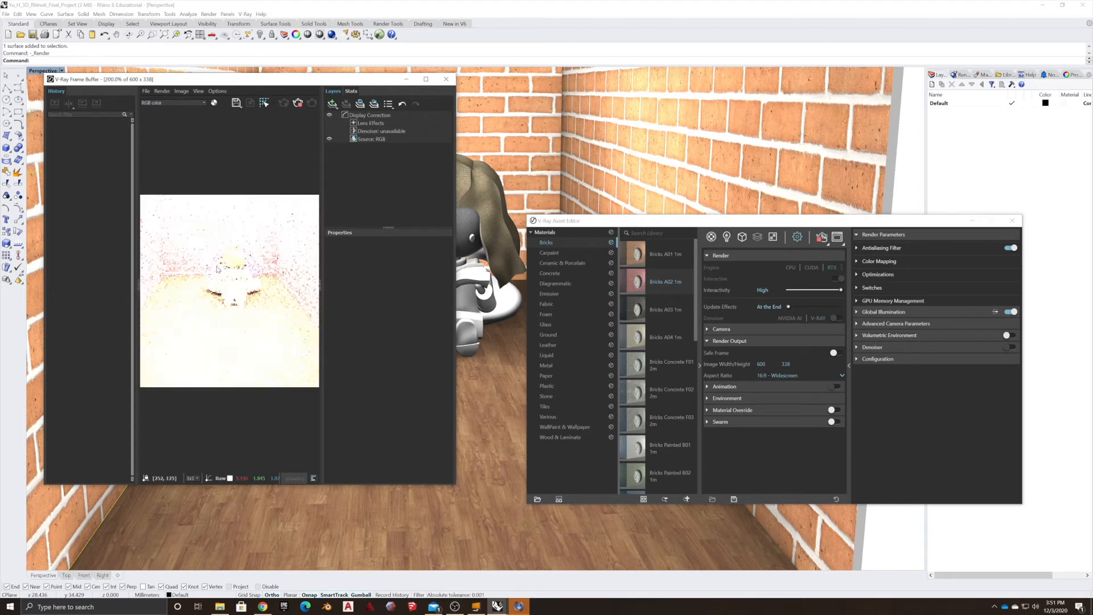
scroll(272, 288, "down", 1)
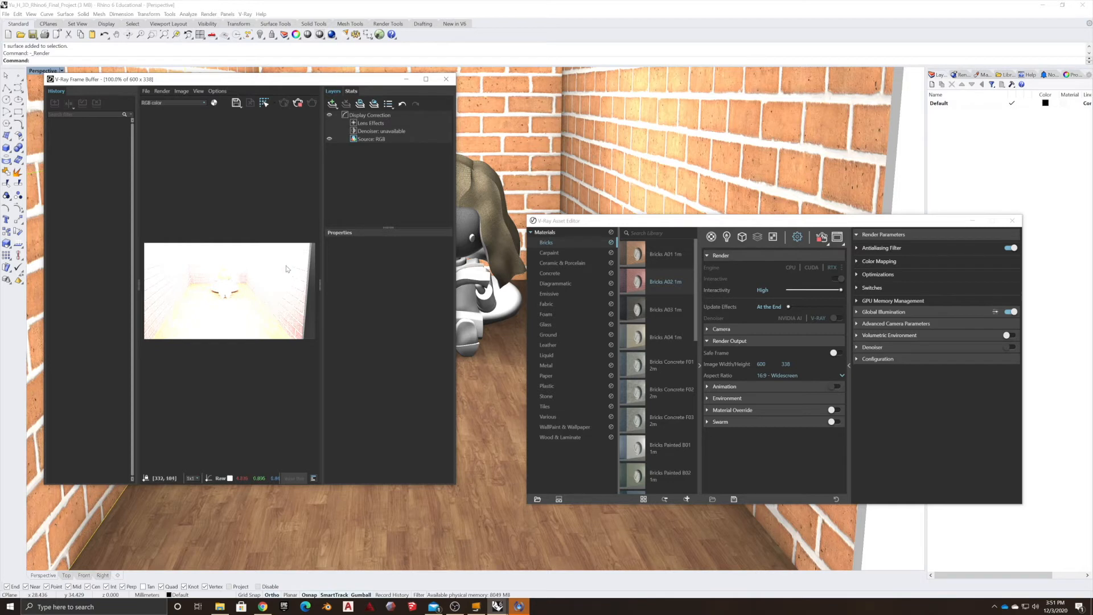
Open the scene lights list and restart the interactive render.
left_click(727, 236)
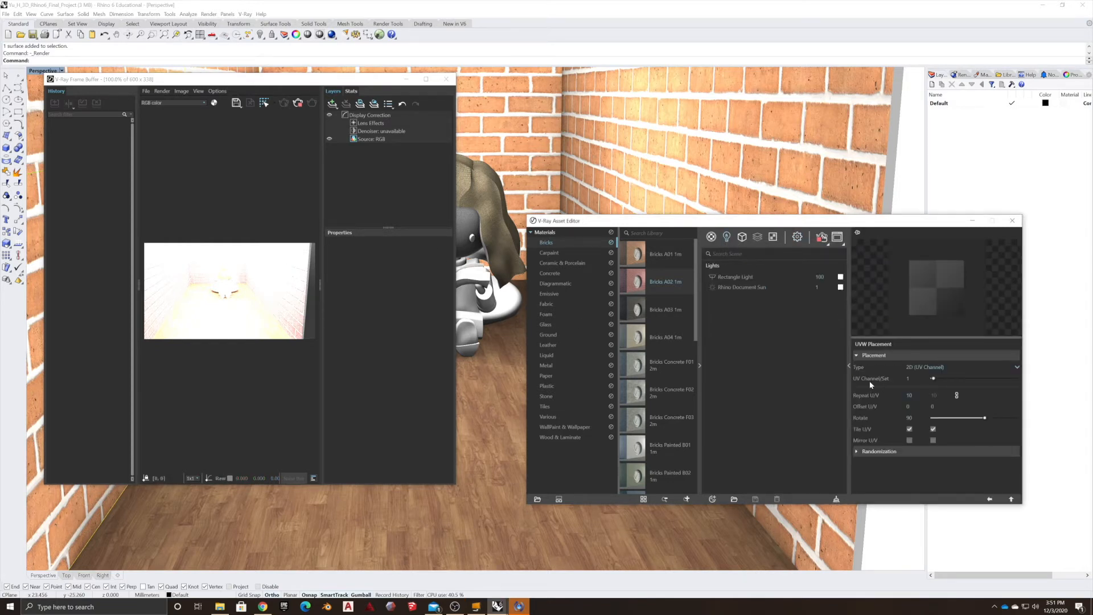
left_click(655, 170)
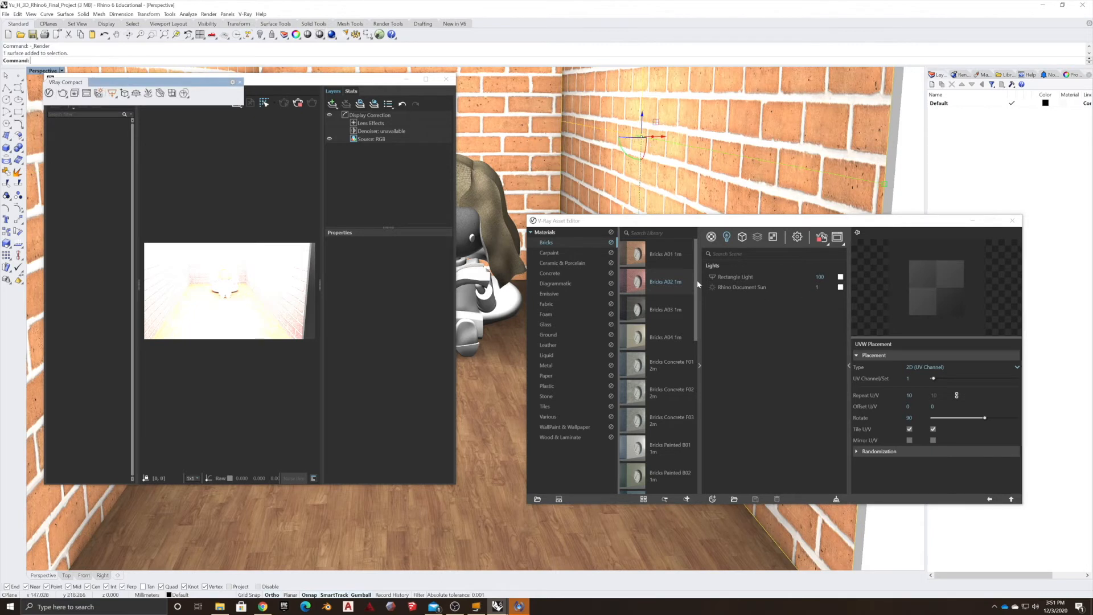
left_click(821, 237)
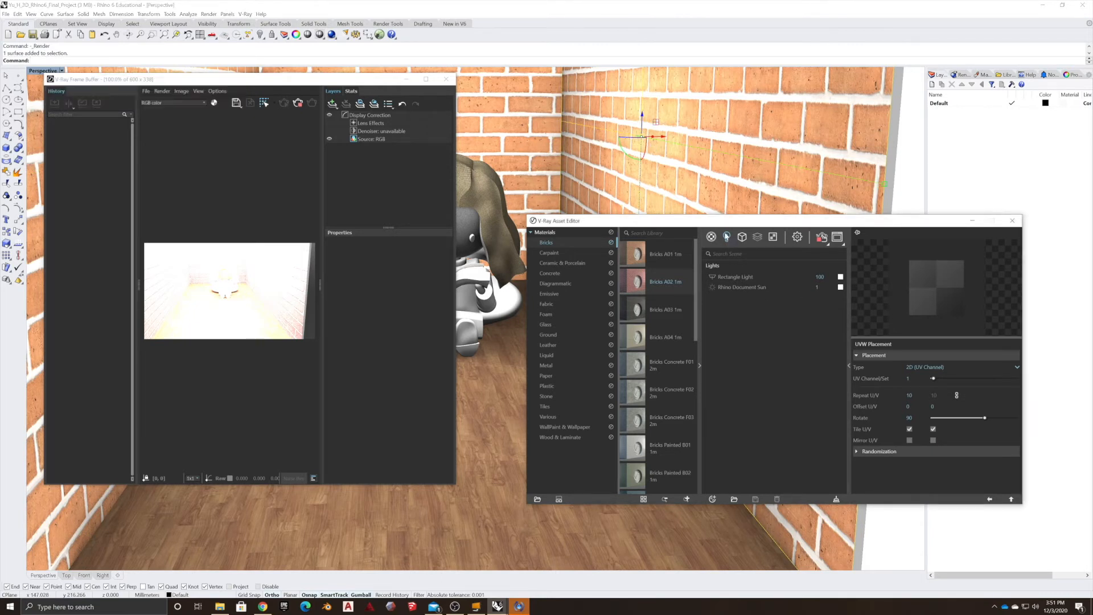
Lower the Rectangle Light's intensity, trying 50 and 40 before settling on 10.
left_click(734, 277)
left_click(819, 276)
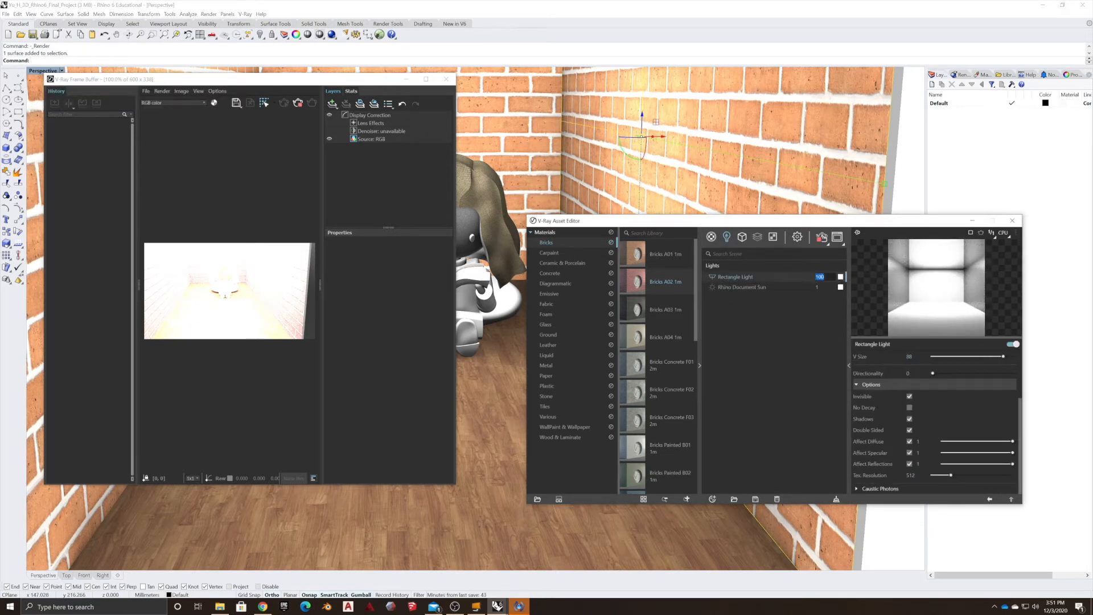
type("50")
key("Return")
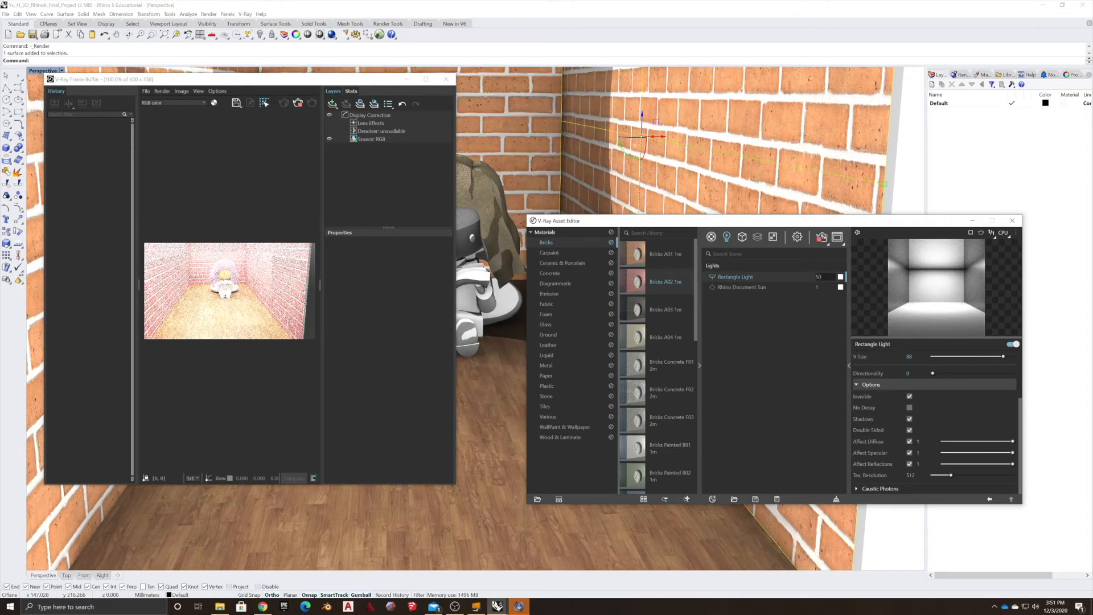
type("40")
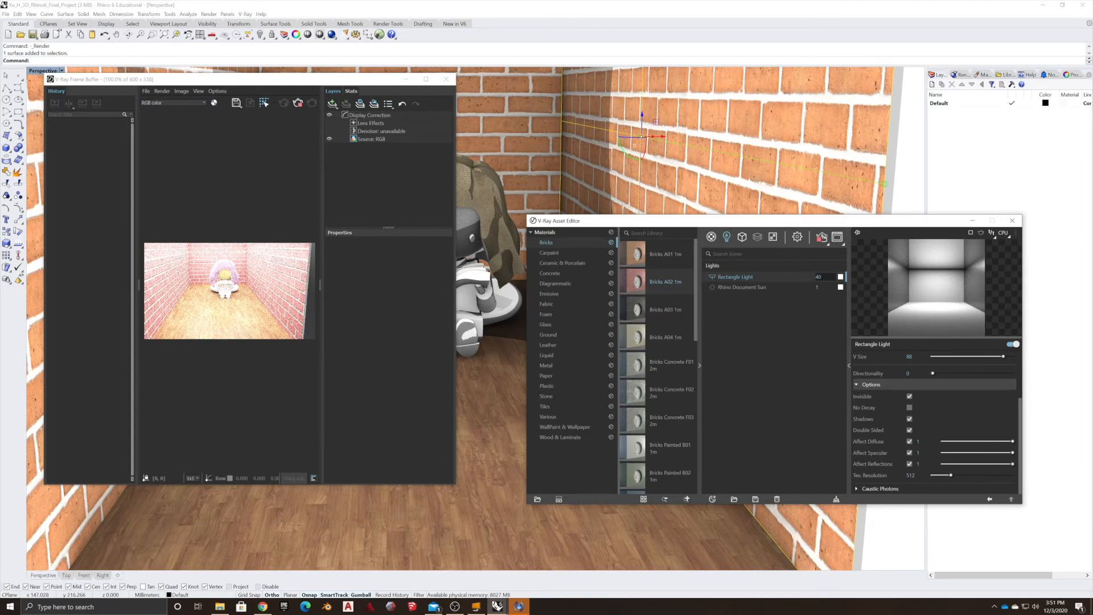
type("30")
key("Return")
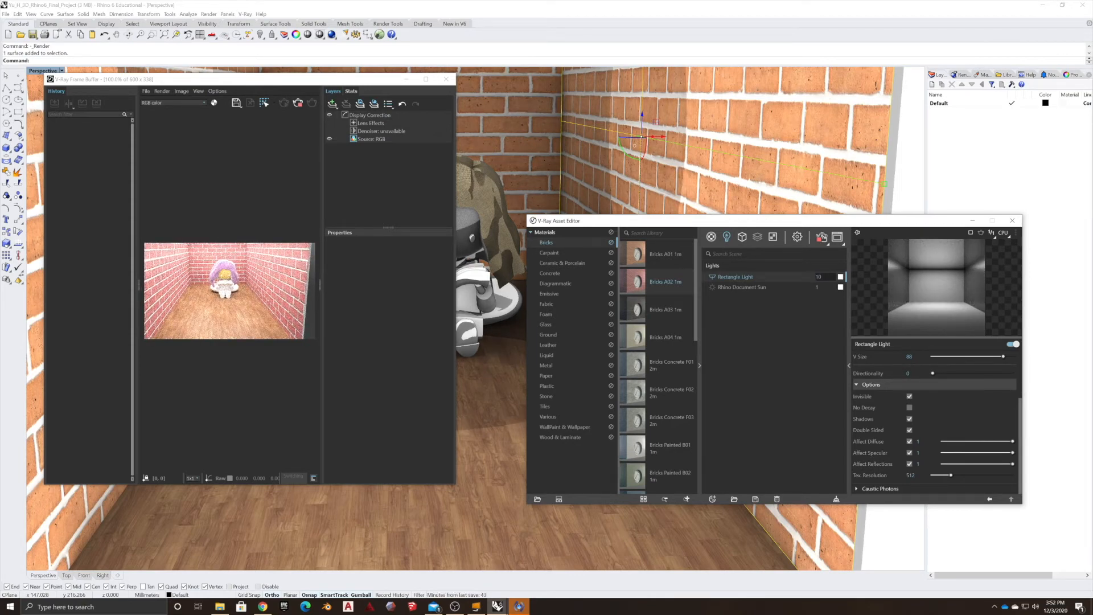
key("Return")
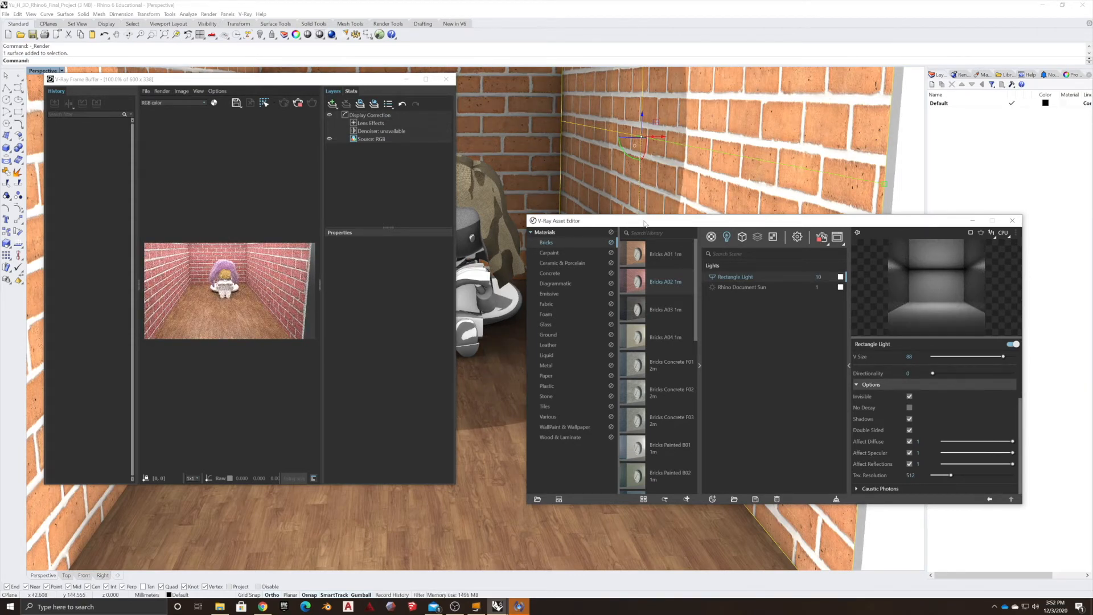
Close the Asset Editor and move the frame buffer beside the viewport to compare the render.
left_click_drag(645, 223, 628, 227)
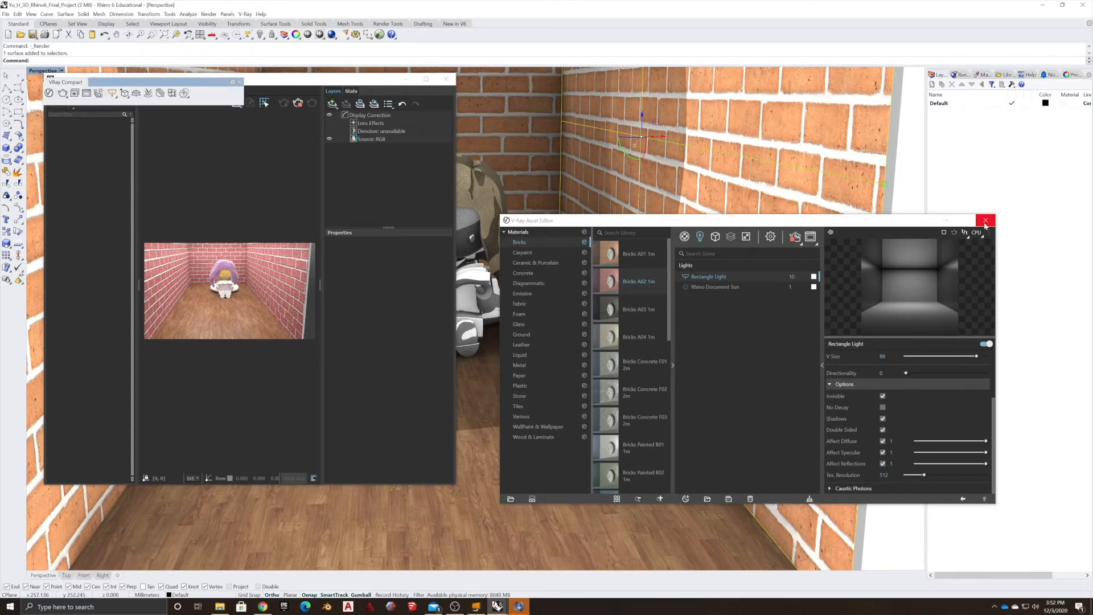
left_click(982, 222)
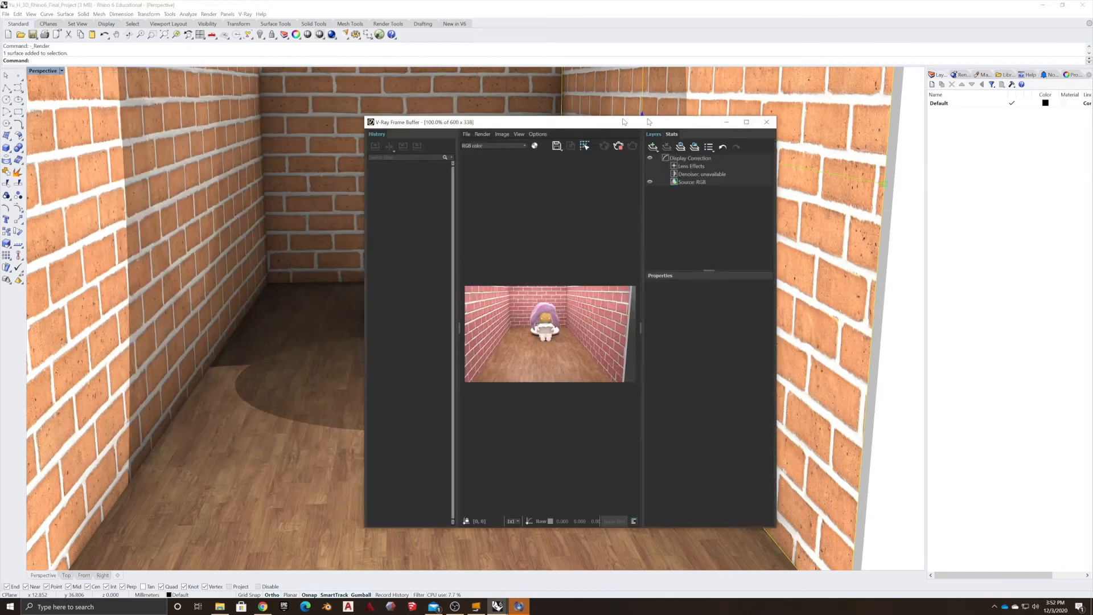
left_click_drag(305, 84, 958, 60)
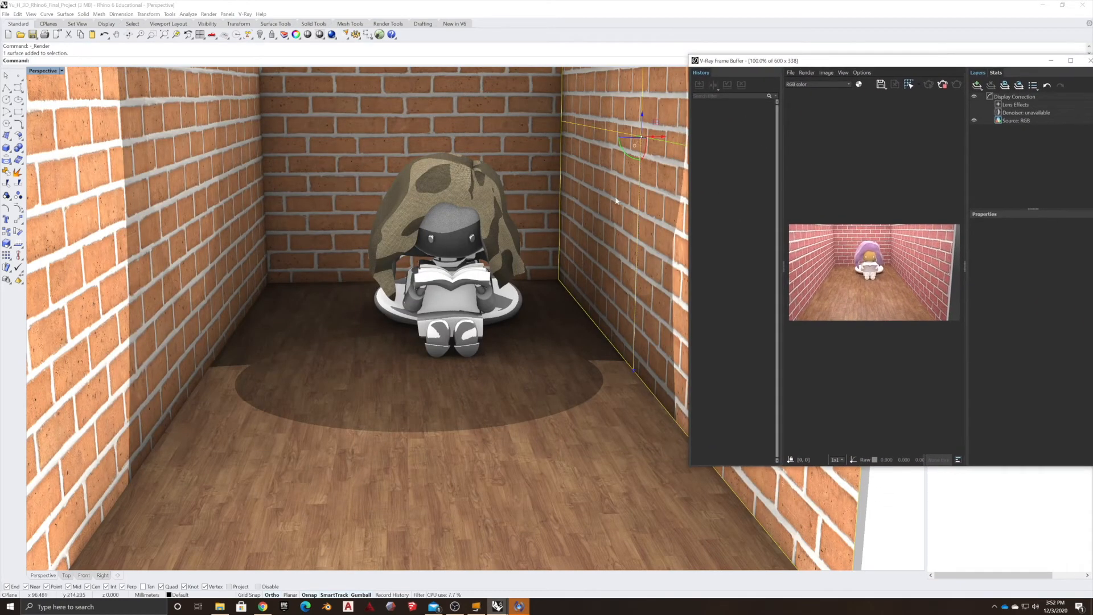
scroll(385, 226, "up", 5)
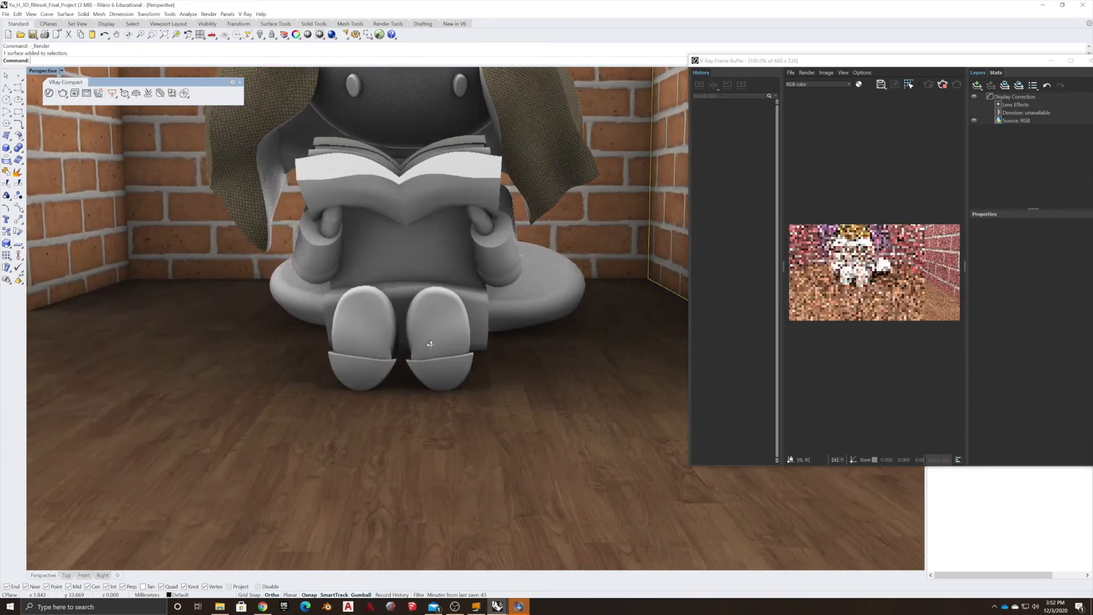
scroll(361, 318, "down", 5)
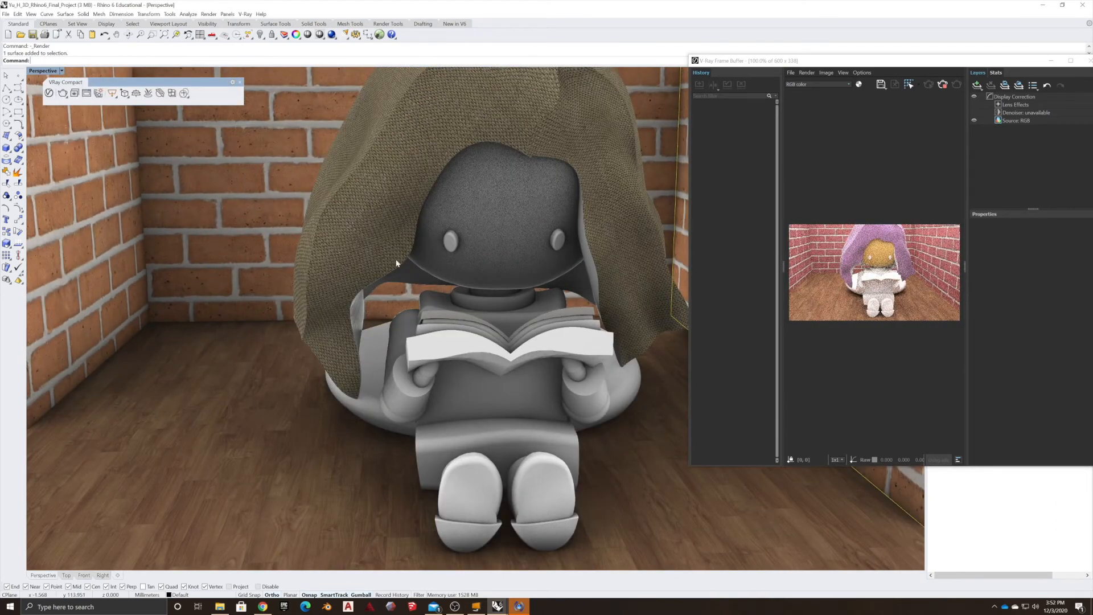
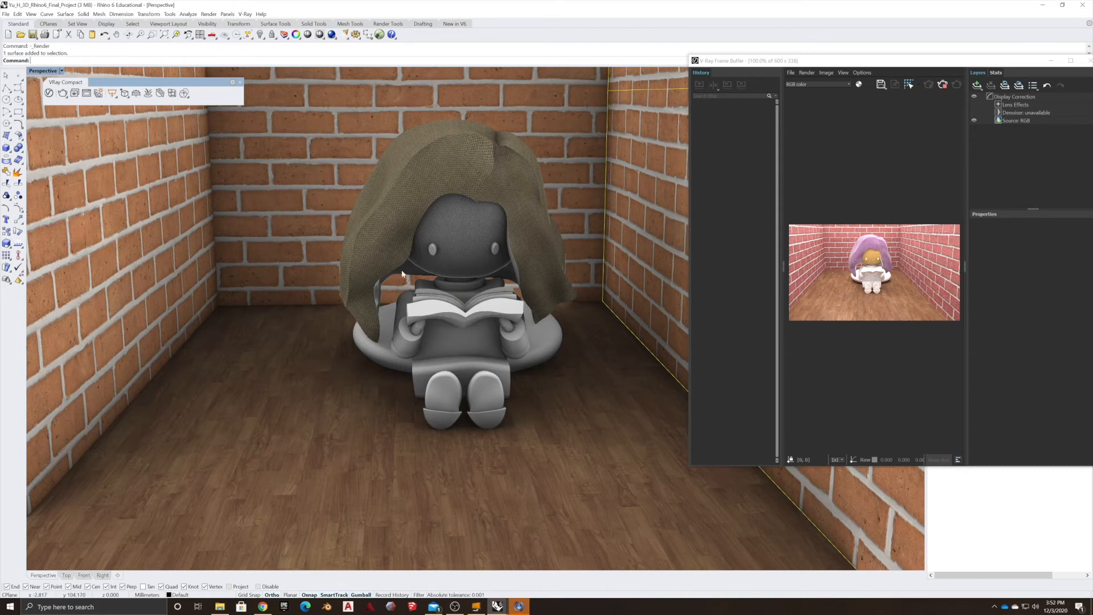
Shrink the V-Ray Frame Buffer and move it into the viewport's upper-left corner.
left_click(800, 62)
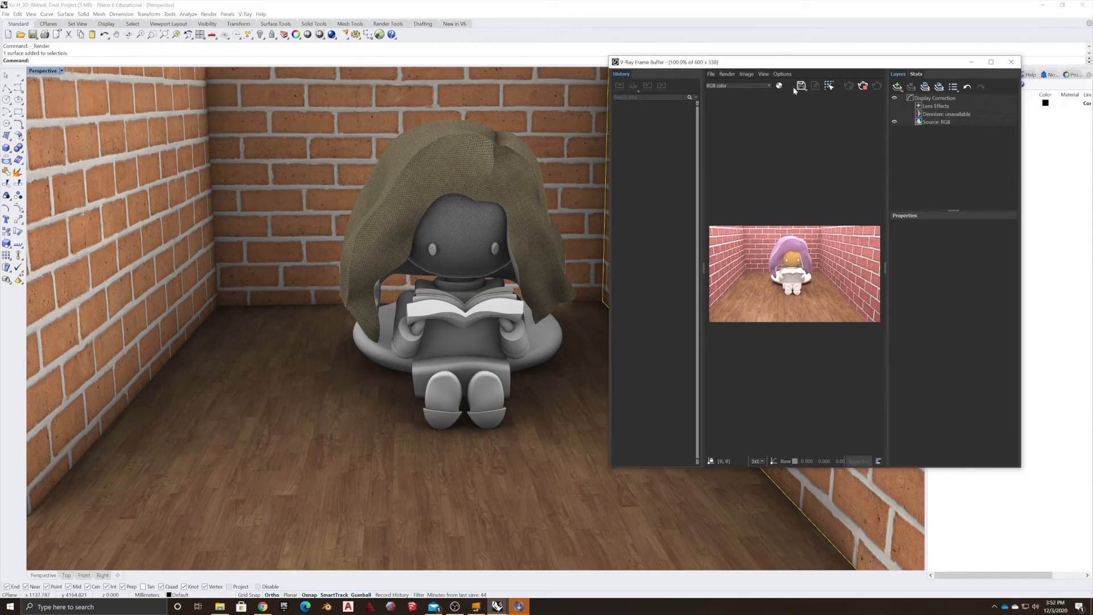
left_click_drag(805, 66, 200, 64)
left_click_drag(415, 466, 294, 182)
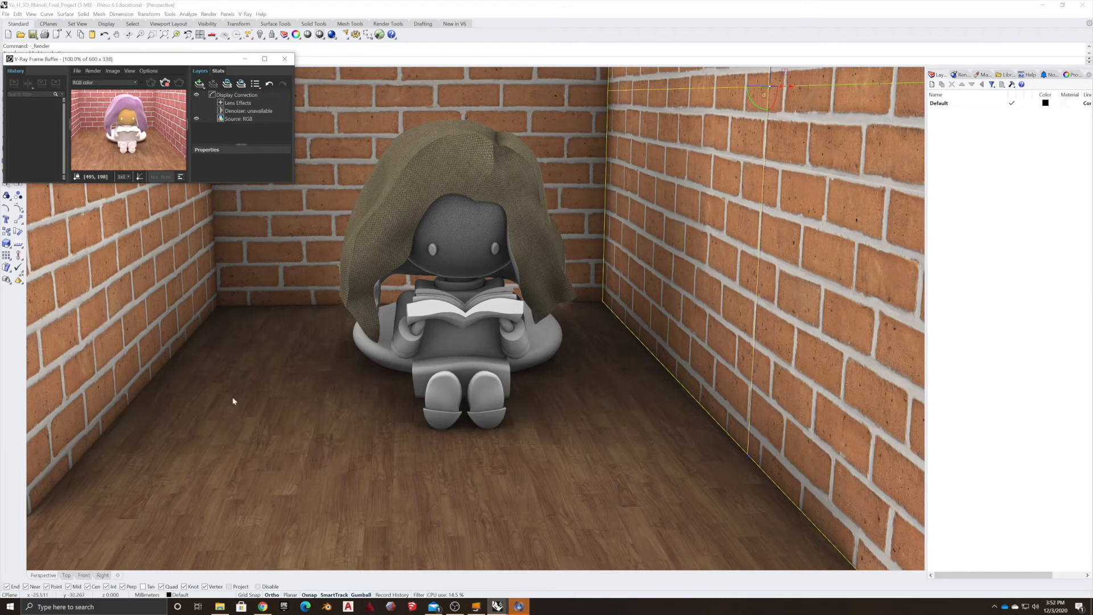
left_click_drag(55, 58, 39, 119)
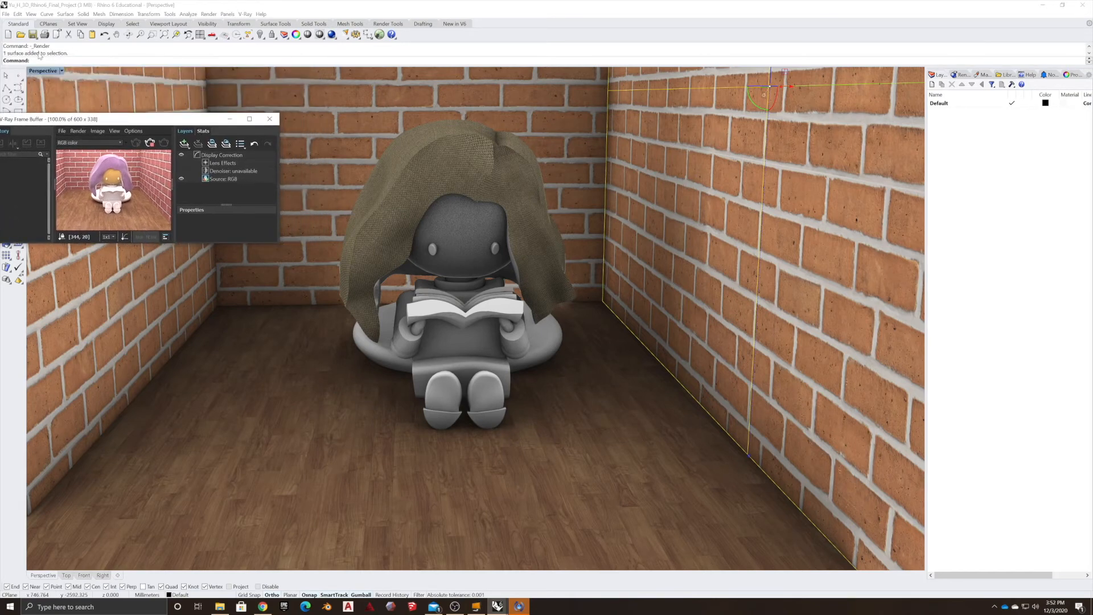
Open the V-Ray Asset Editor and permanently delete the Rectangle Light.
left_click(50, 94)
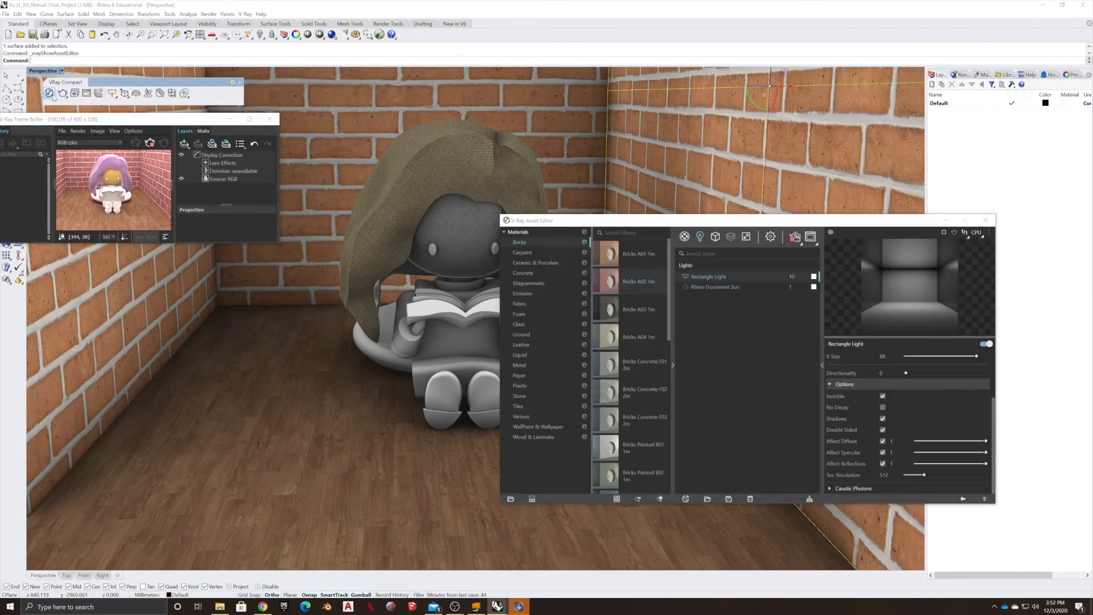
left_click_drag(631, 223, 759, 106)
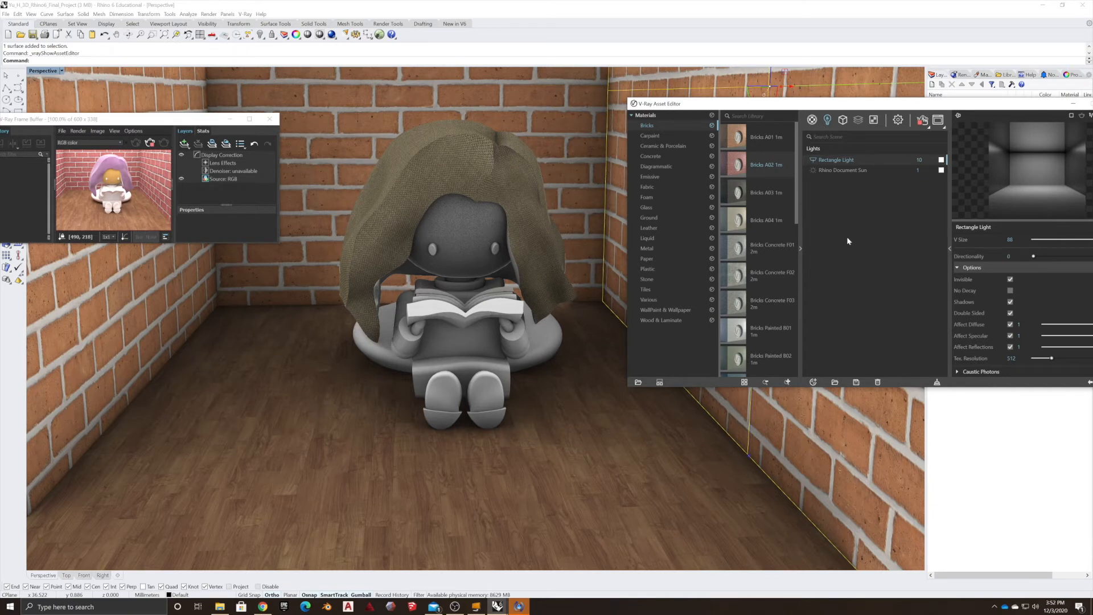
right_click(842, 159)
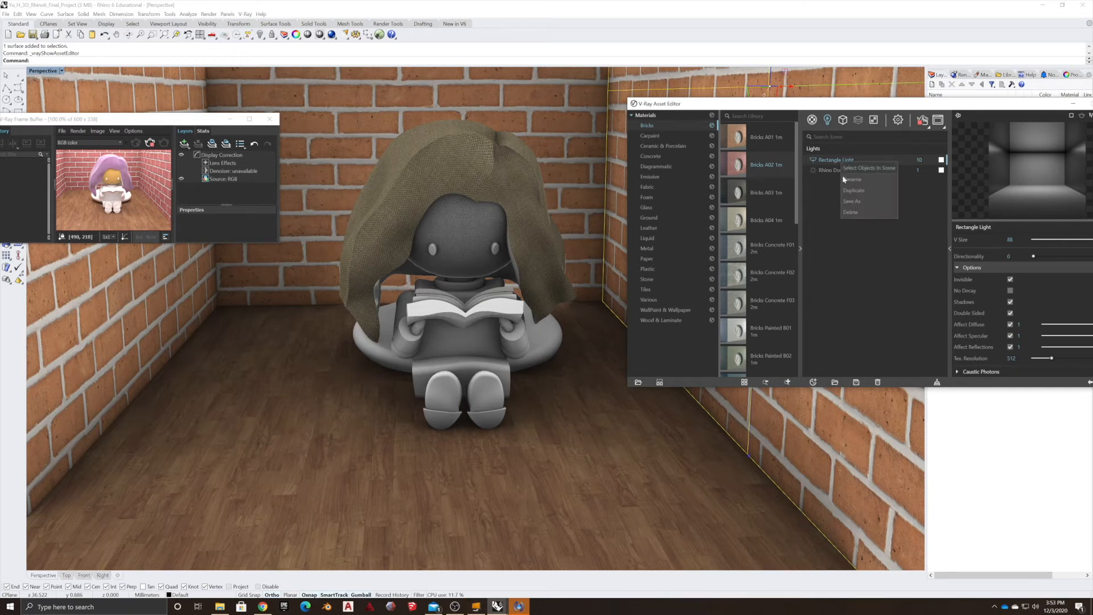
left_click(850, 212)
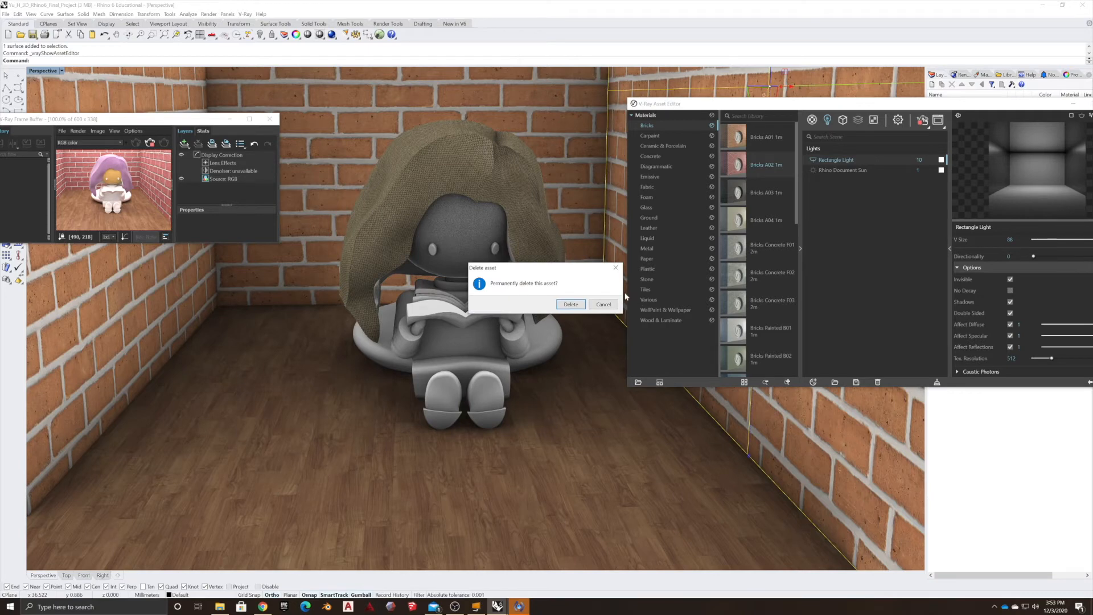
left_click(571, 306)
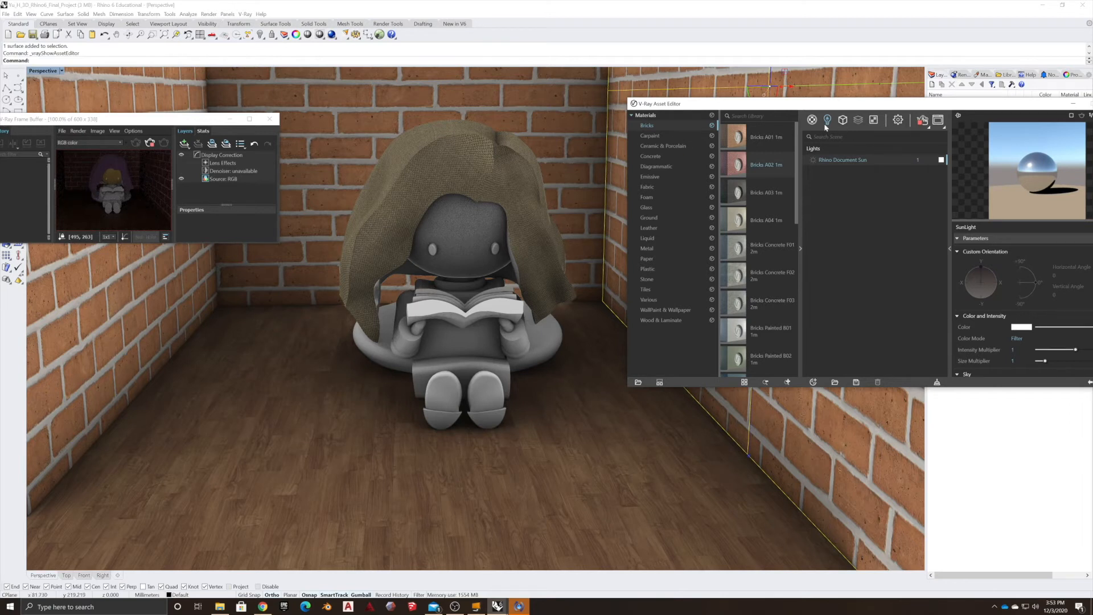
Create a V-Ray Spot Light with the Spotlight tool, placing its cone above the figure inside the room.
left_click(486, 3)
left_click(114, 99)
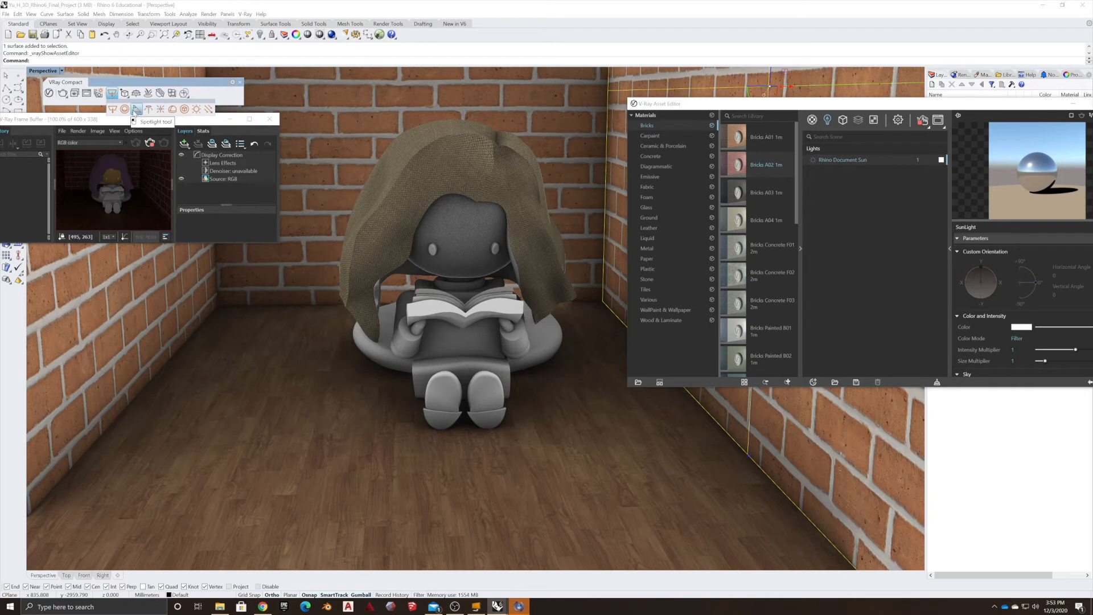
left_click(136, 110)
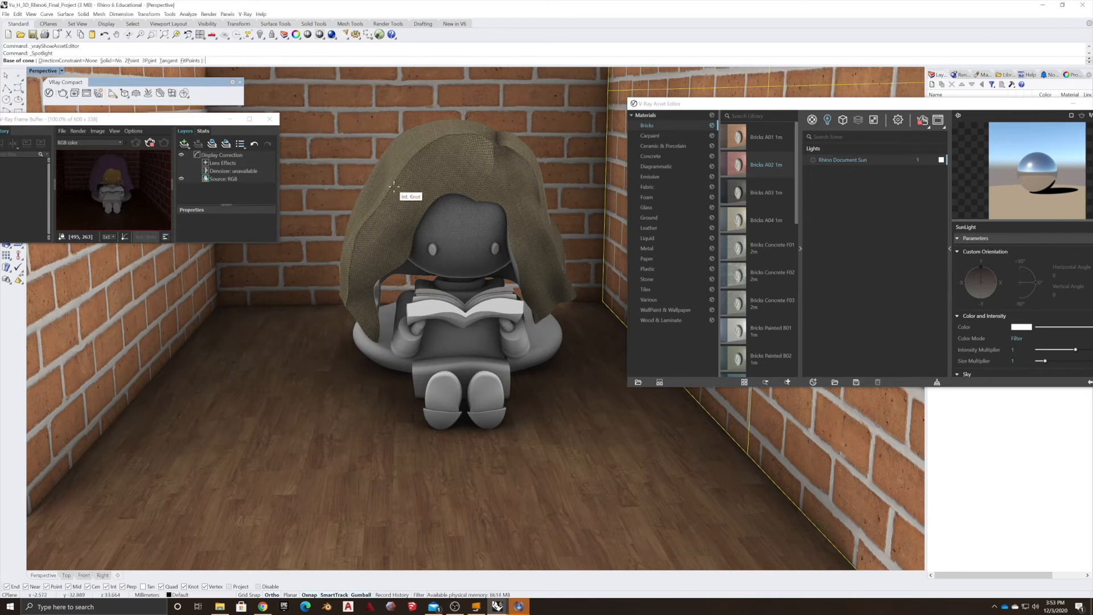
scroll(390, 185, "down", 2)
scroll(389, 185, "up", 2)
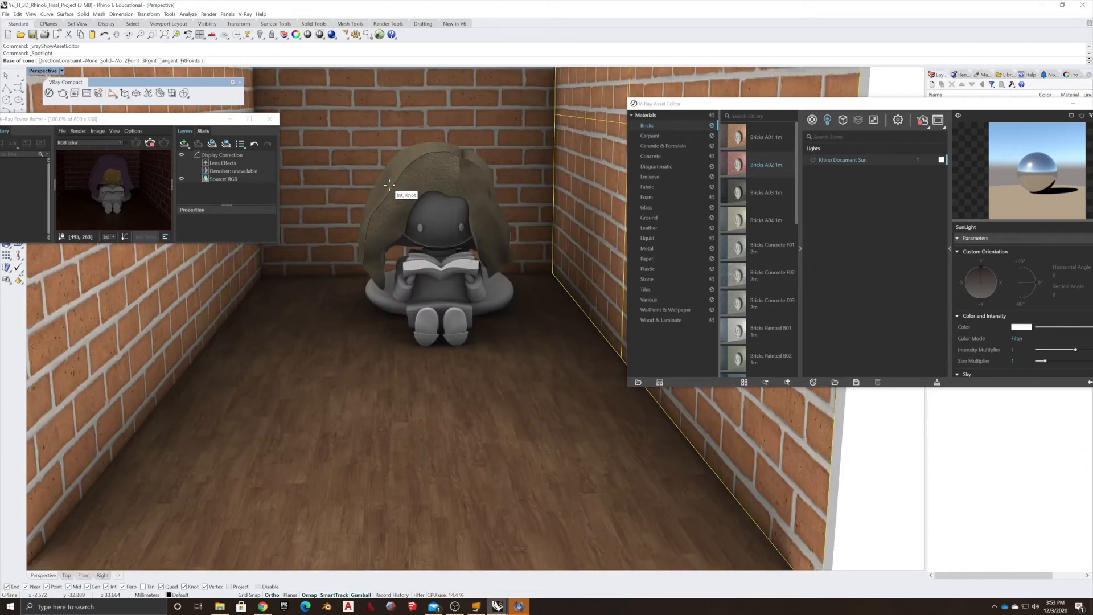
left_click(402, 172)
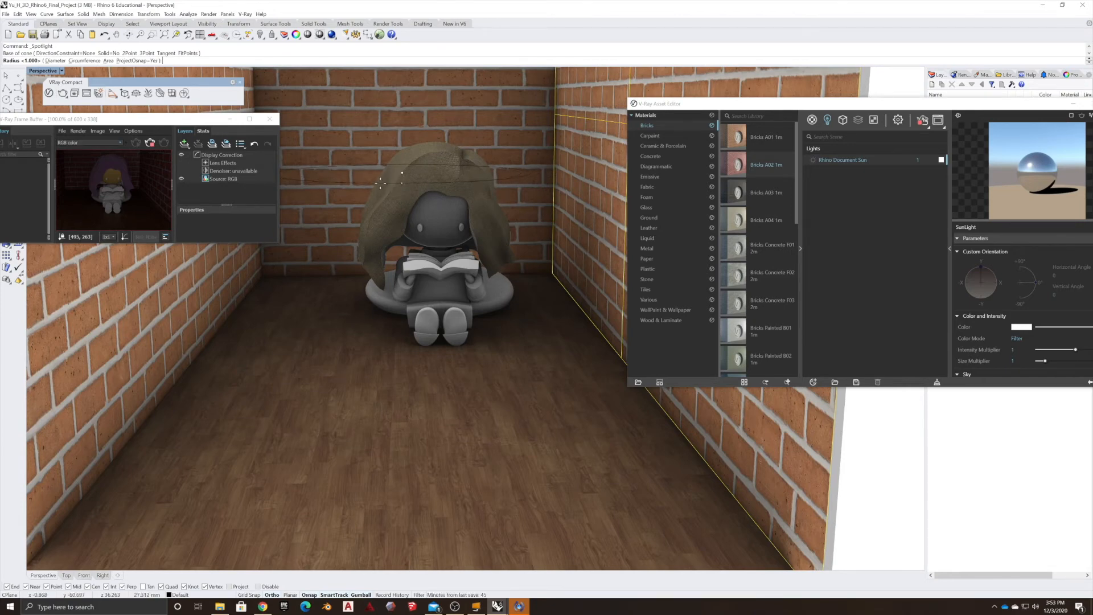
left_click(383, 168)
scroll(382, 161, "down", 5)
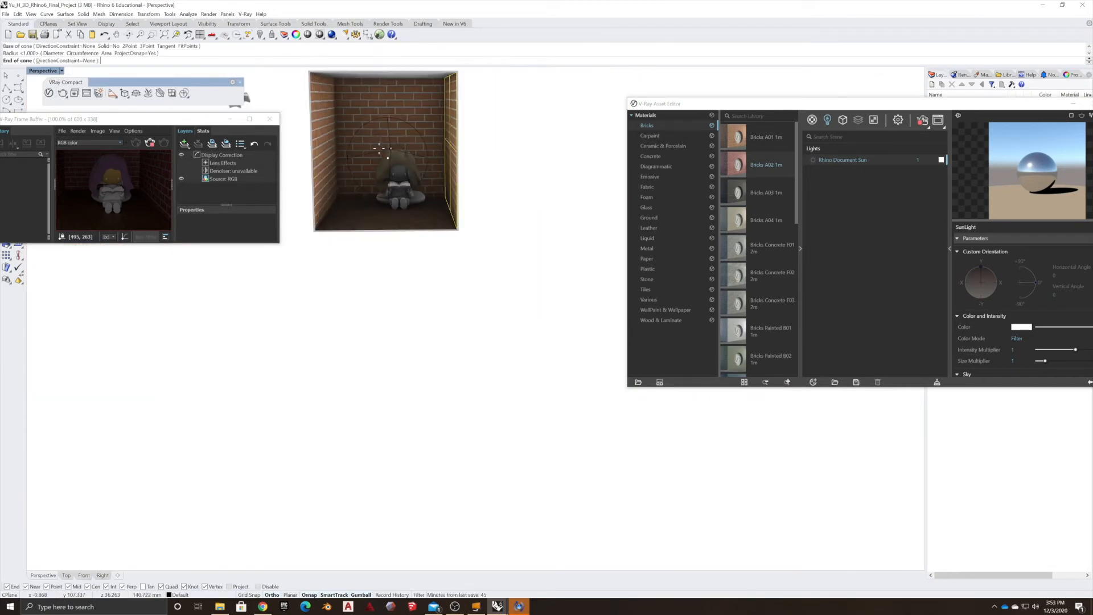
right_click_drag(383, 161, 397, 143)
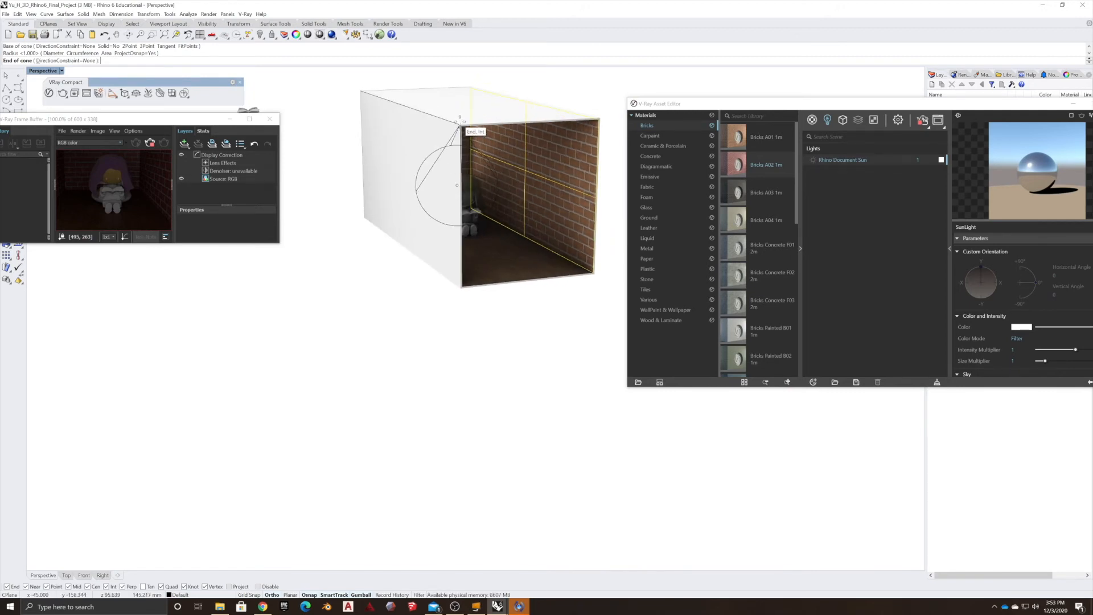
left_click(462, 124)
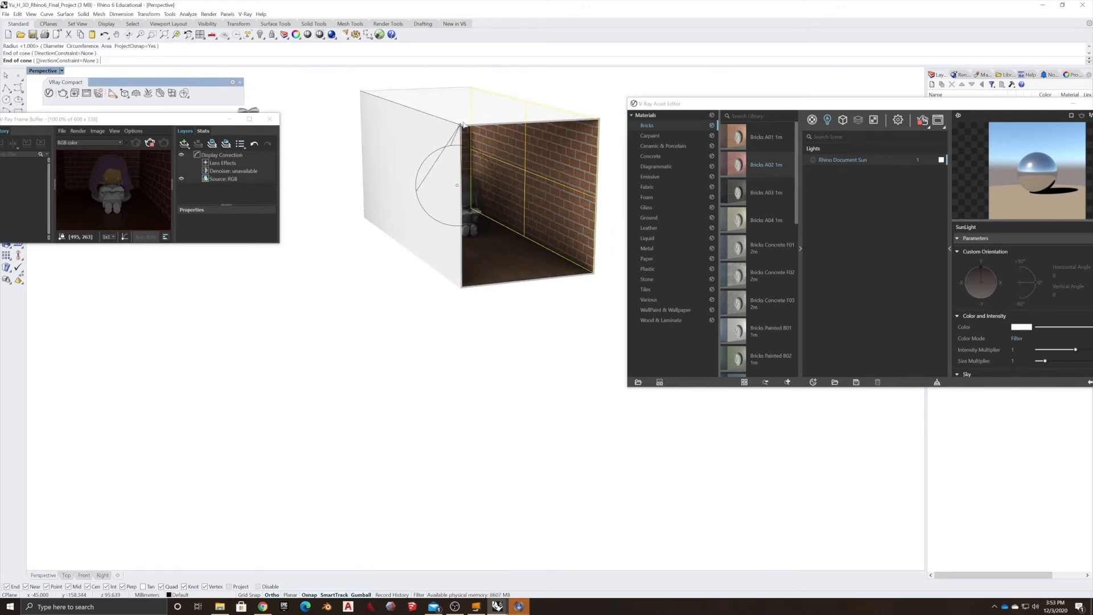
right_click_drag(517, 264, 476, 255)
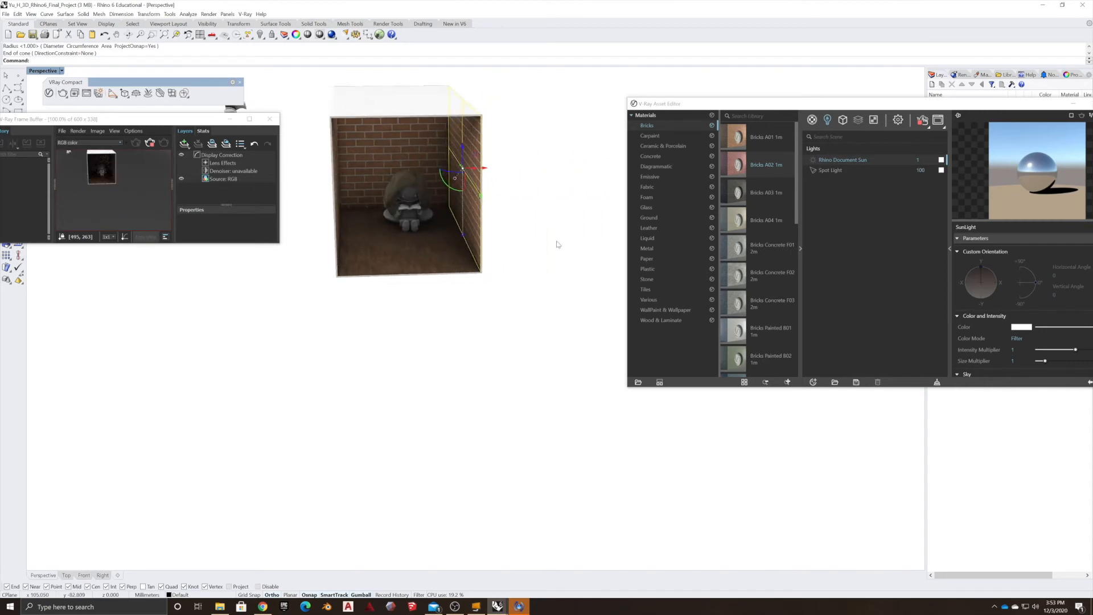
Select the Spot Light in the scene from the Asset Editor's lights list.
left_click(846, 173)
left_click(845, 169)
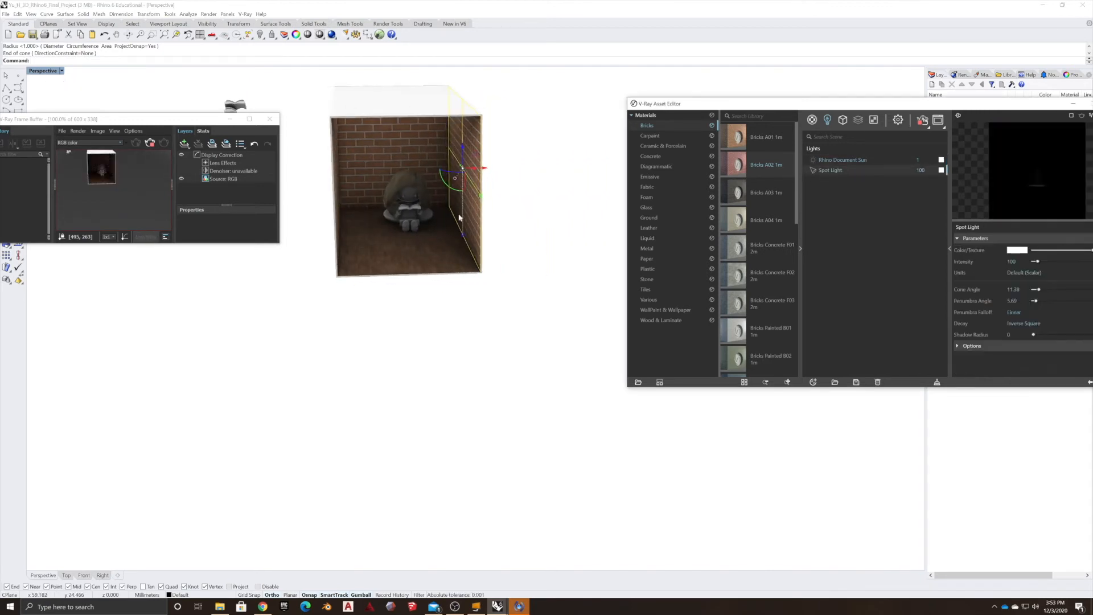
right_click(845, 173)
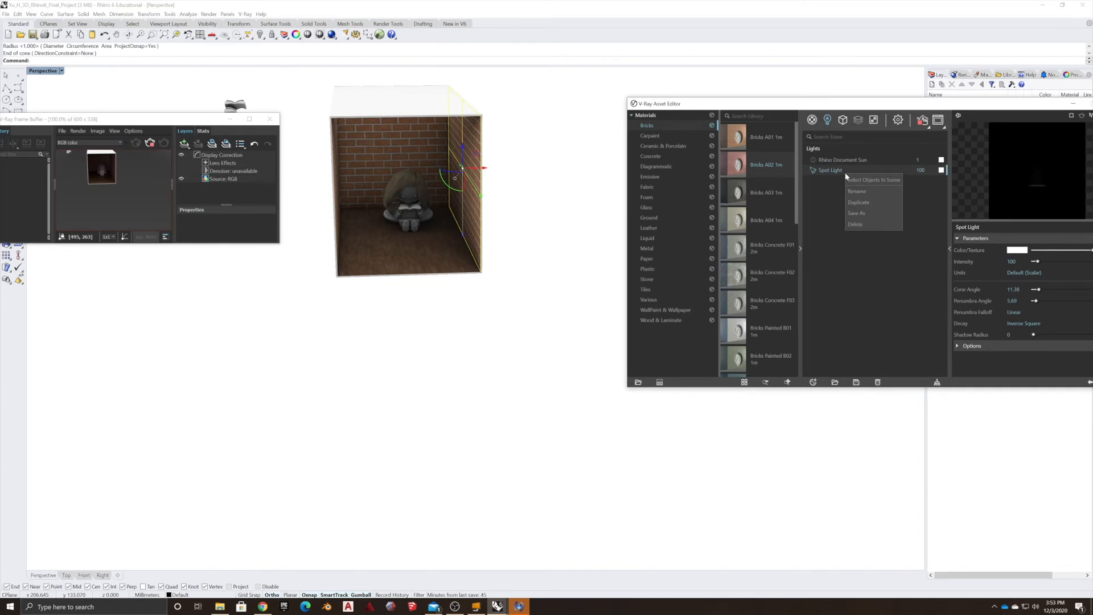
left_click(860, 181)
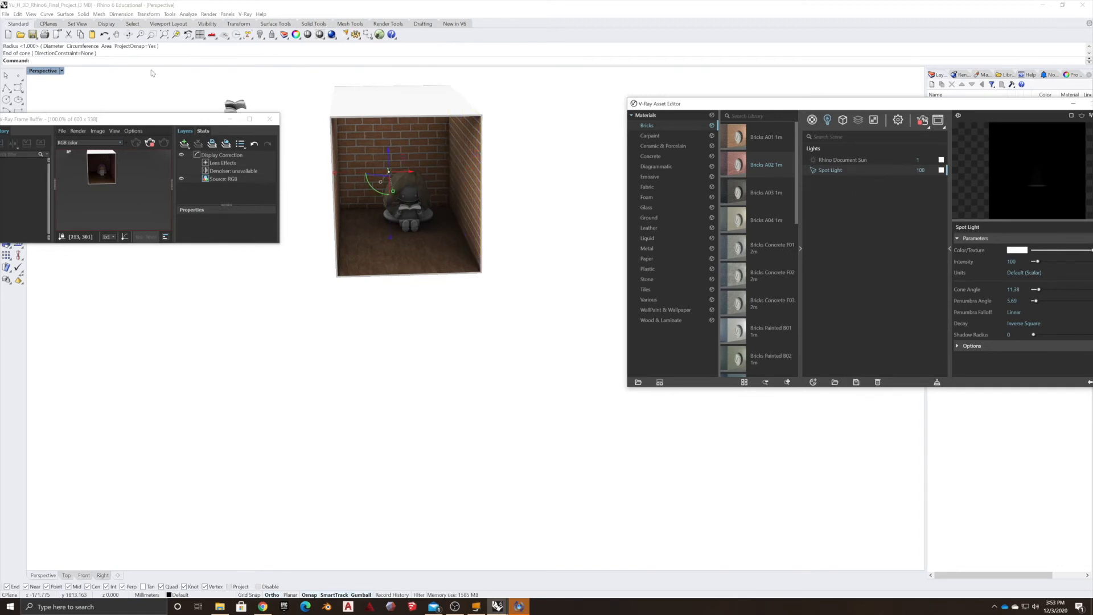
Switch the Perspective viewport to Wireframe display.
left_click(62, 71)
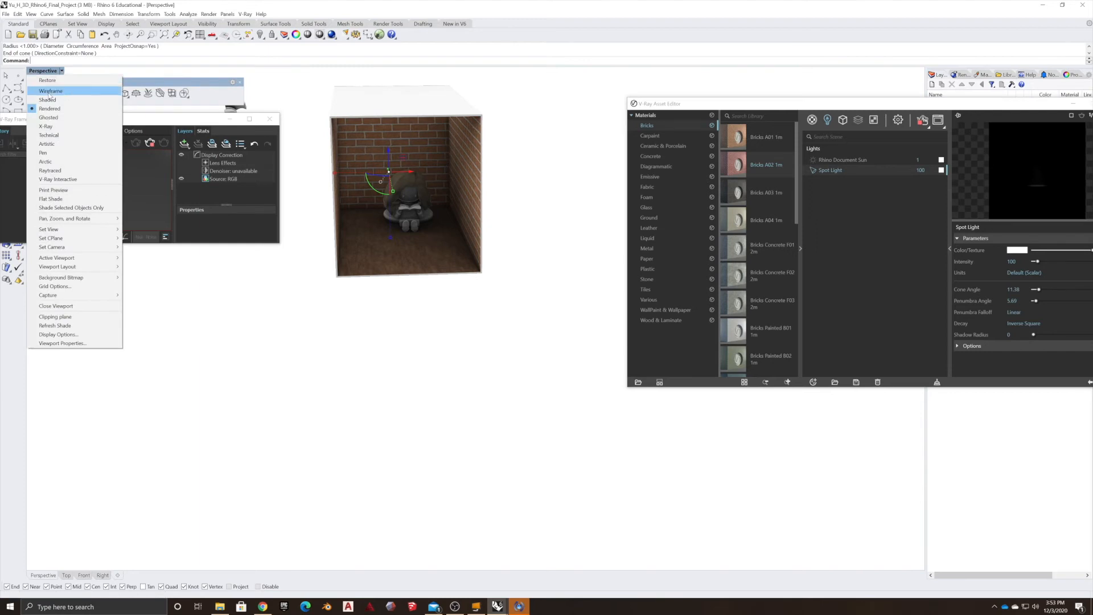
left_click(49, 92)
right_click_drag(370, 269, 368, 154)
scroll(385, 297, "up", 5)
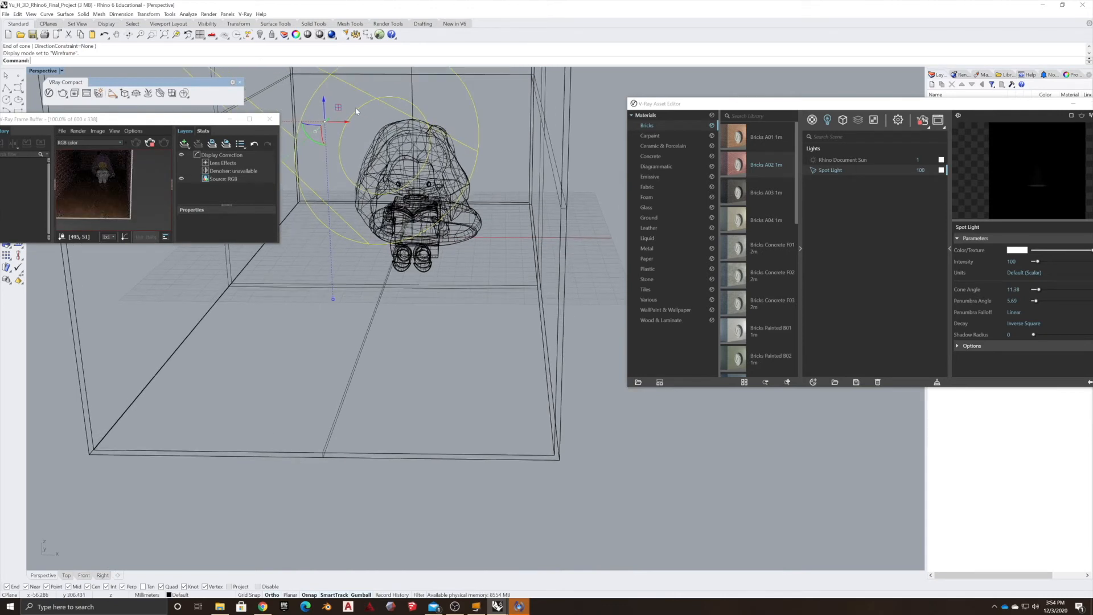
Drag the spot light's hotspot to widen its cone angle to about 19°.
left_click(340, 143)
left_click_drag(341, 143, 347, 142)
left_click(340, 146)
left_click(341, 144)
mouse_move(360, 147)
left_mouse_down()
mouse_move(329, 146)
mouse_move(338, 149)
left_mouse_up()
scroll(354, 164, "down", 5)
right_click_drag(447, 190, 331, 183)
scroll(383, 176, "down", 4)
scroll(365, 165, "up", 6)
scroll(341, 188, "down", 3)
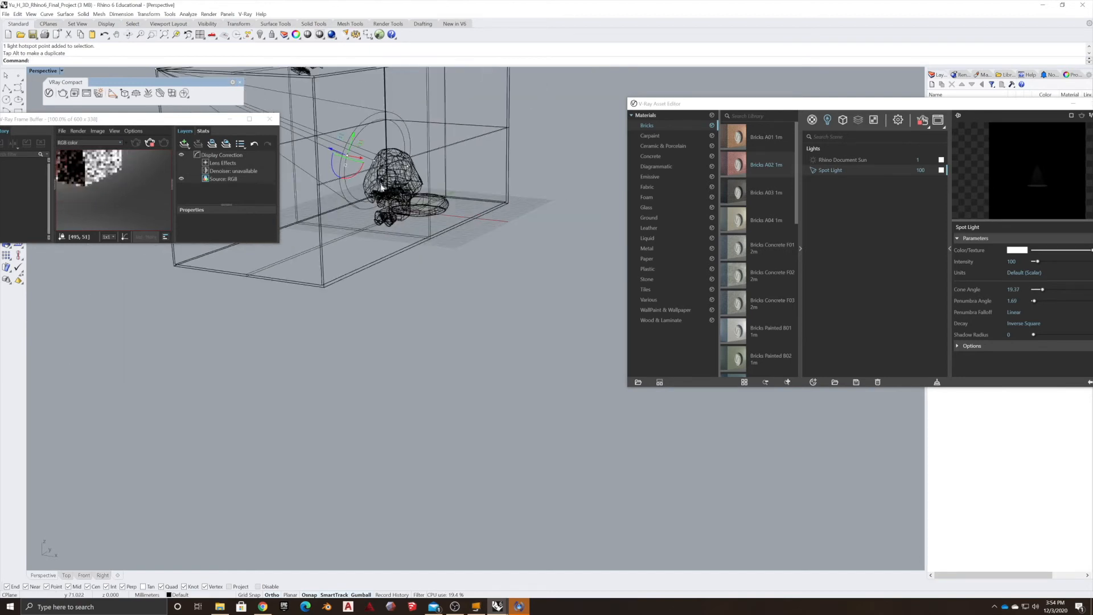
scroll(341, 194, "down", 2)
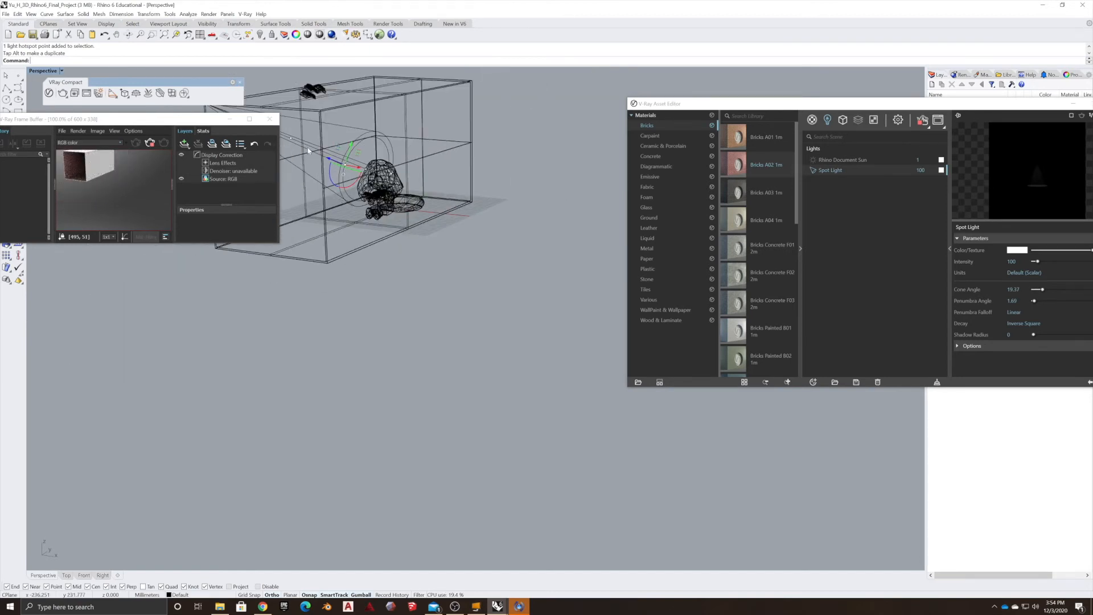
Drag the spot light's direction point to re-aim the light toward the figure.
left_click(291, 142)
left_click_drag(291, 141, 312, 147)
scroll(301, 150, "down", 6)
scroll(303, 135, "up", 4)
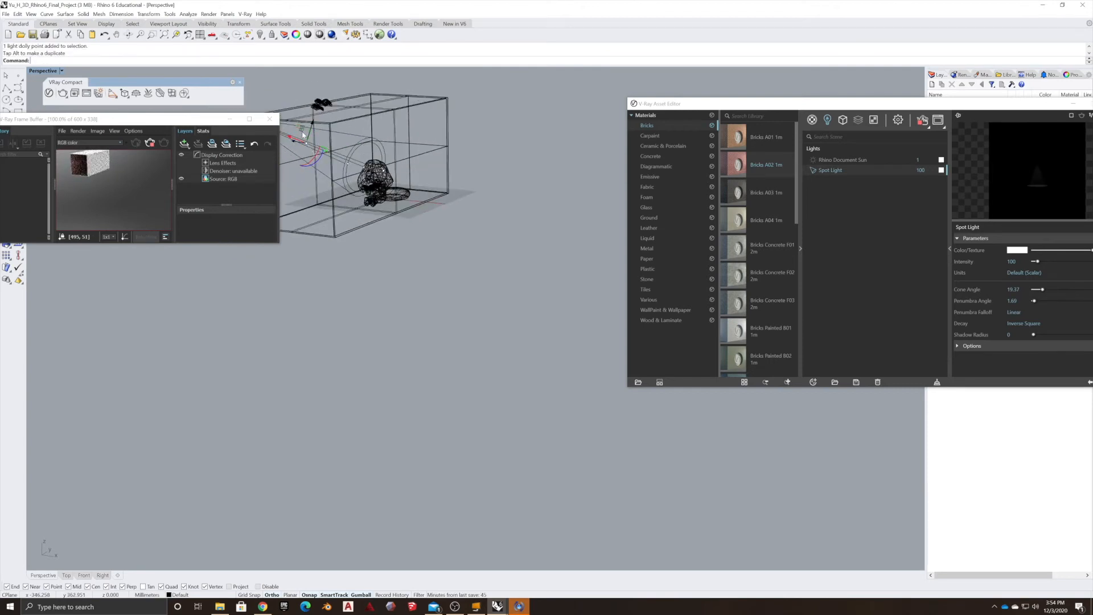
left_click_drag(289, 137, 311, 150)
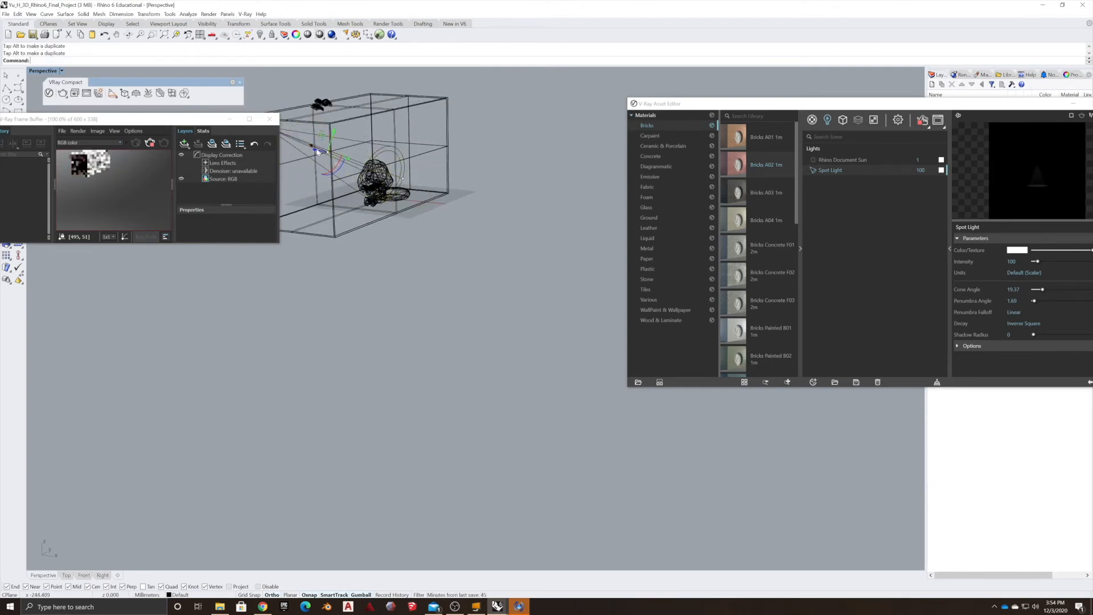
scroll(356, 160, "up", 4)
scroll(356, 160, "up", 8)
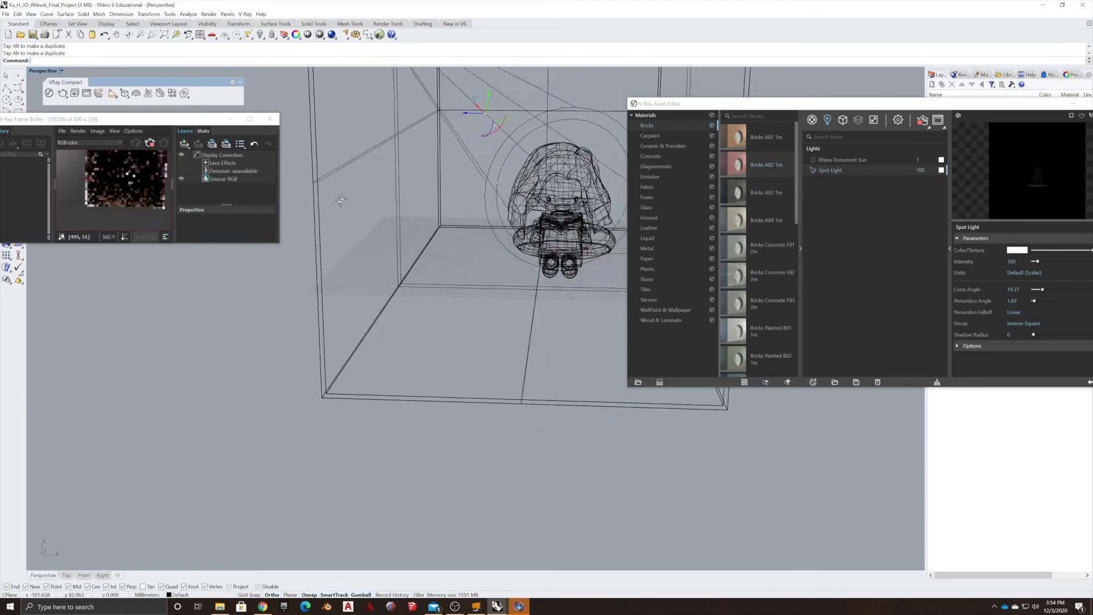
scroll(392, 184, "down", 8)
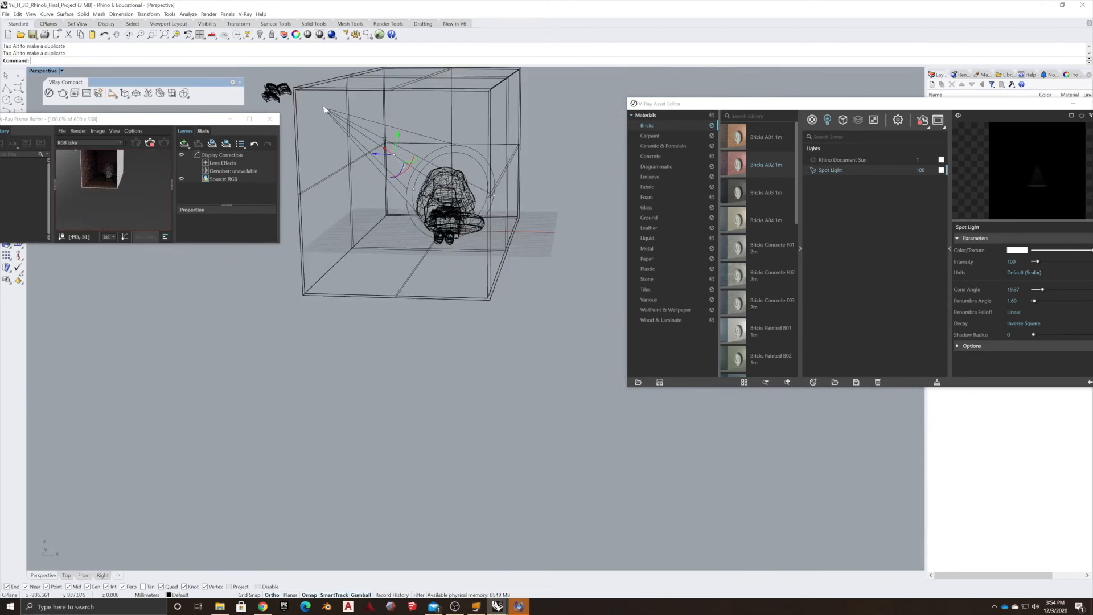
Move the spot light's location point above the figure and narrow the cone to about 13.6°.
left_click(324, 108)
left_click_drag(357, 135, 360, 175)
right_click_drag(383, 225, 358, 249)
scroll(264, 315, "down", 7)
scroll(258, 315, "up", 7)
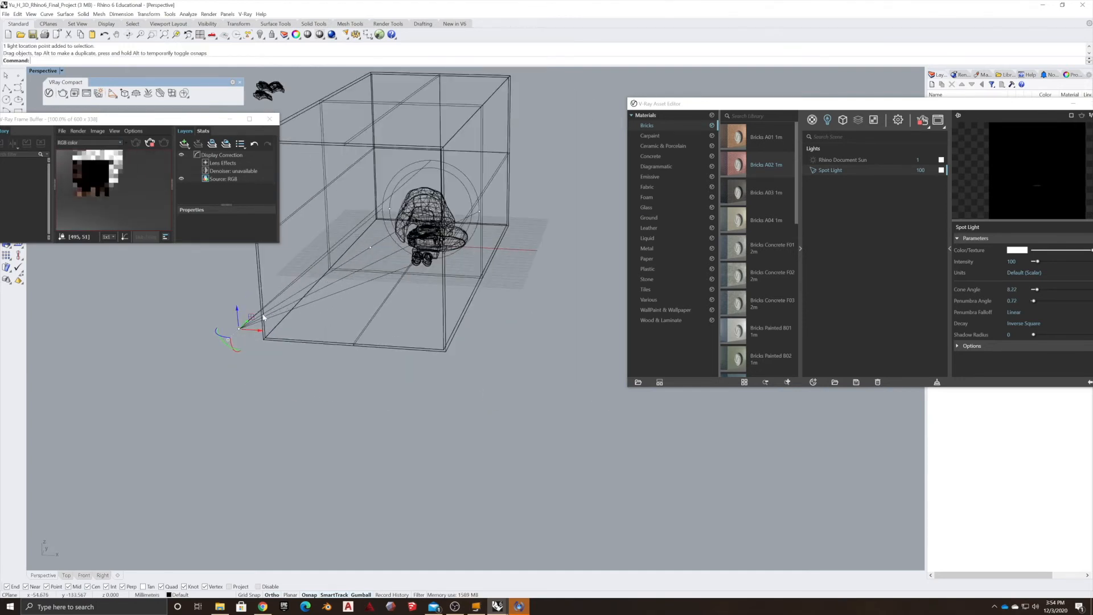
left_click_drag(248, 322, 387, 184)
left_click(239, 391)
scroll(380, 194, "up", 10)
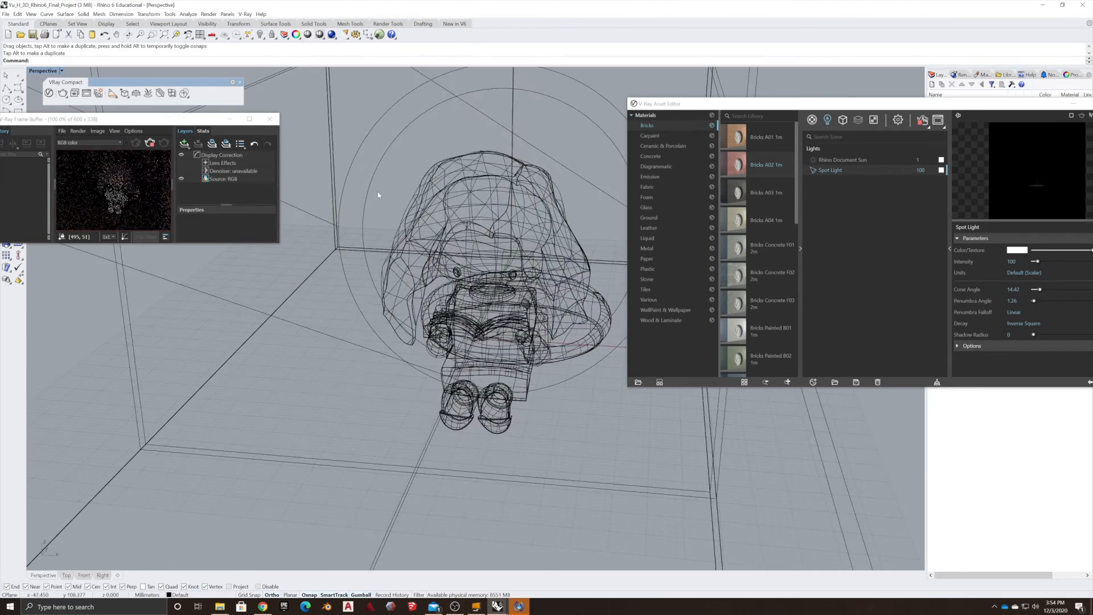
scroll(387, 157, "down", 6)
left_click(342, 134)
left_click(333, 126)
left_click_drag(338, 121, 299, 147)
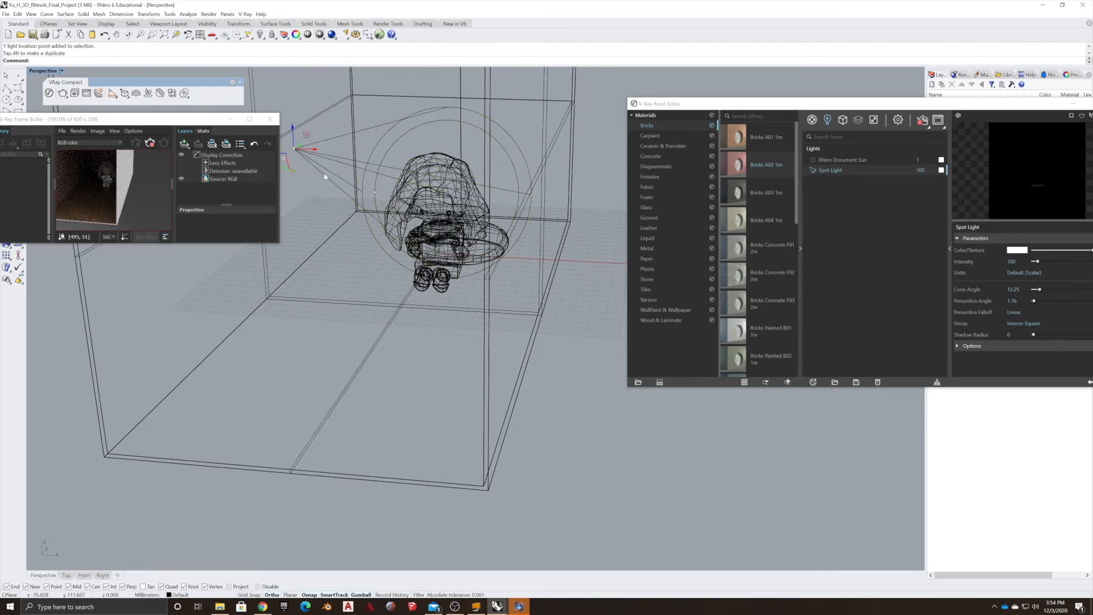
left_click_drag(301, 148, 308, 138)
Set the Spot Light's intensity to 500 and move the Asset Editor to the middle of the screen.
double_click(922, 170)
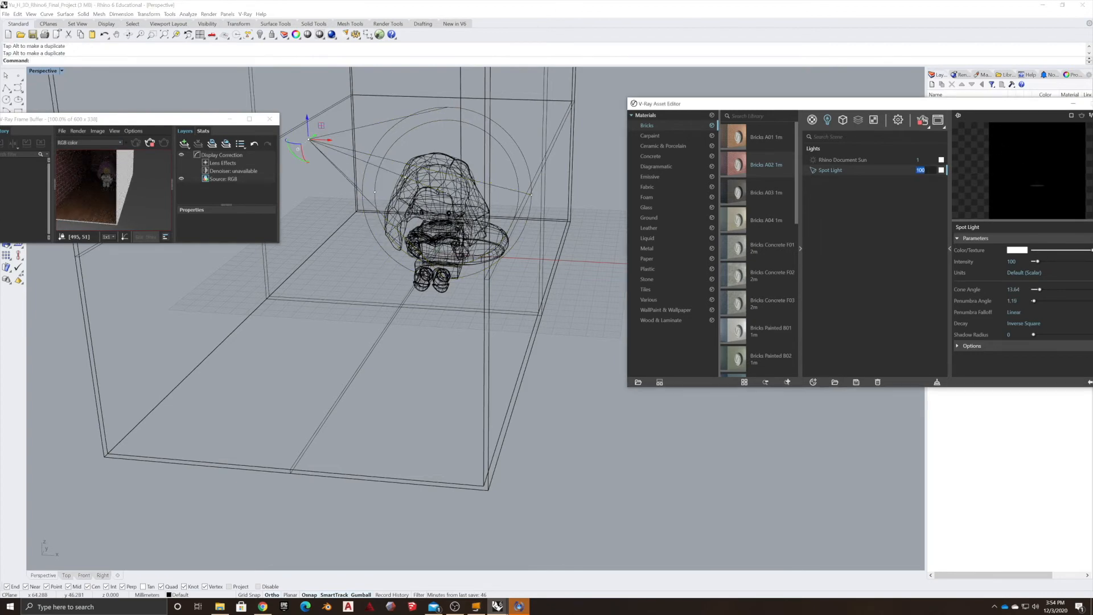
right_click_drag(380, 313, 418, 263)
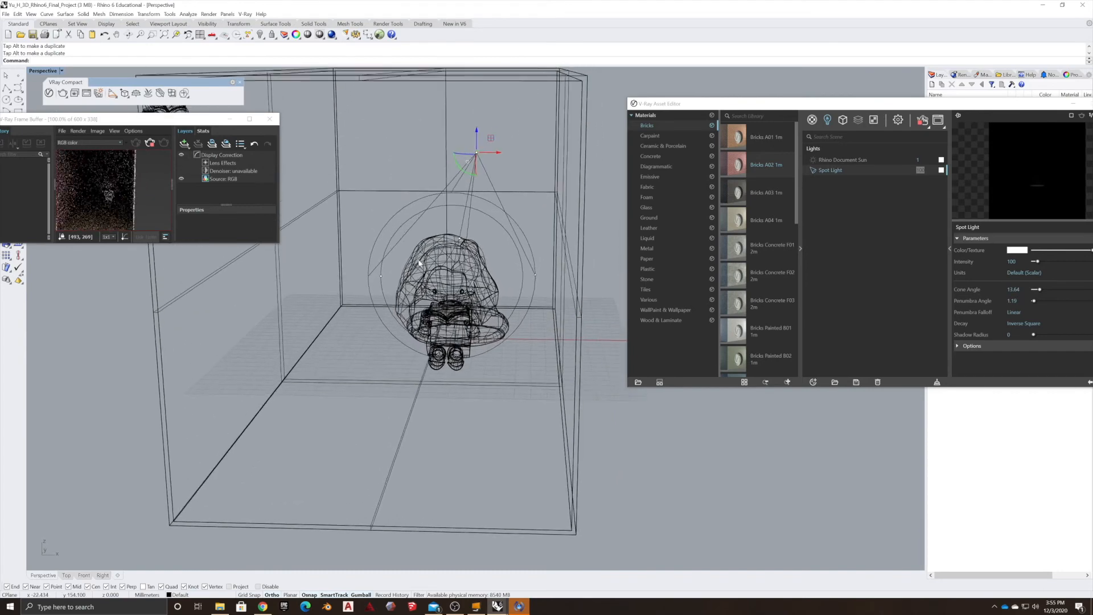
scroll(419, 263, "up", 6)
scroll(397, 243, "down", 3)
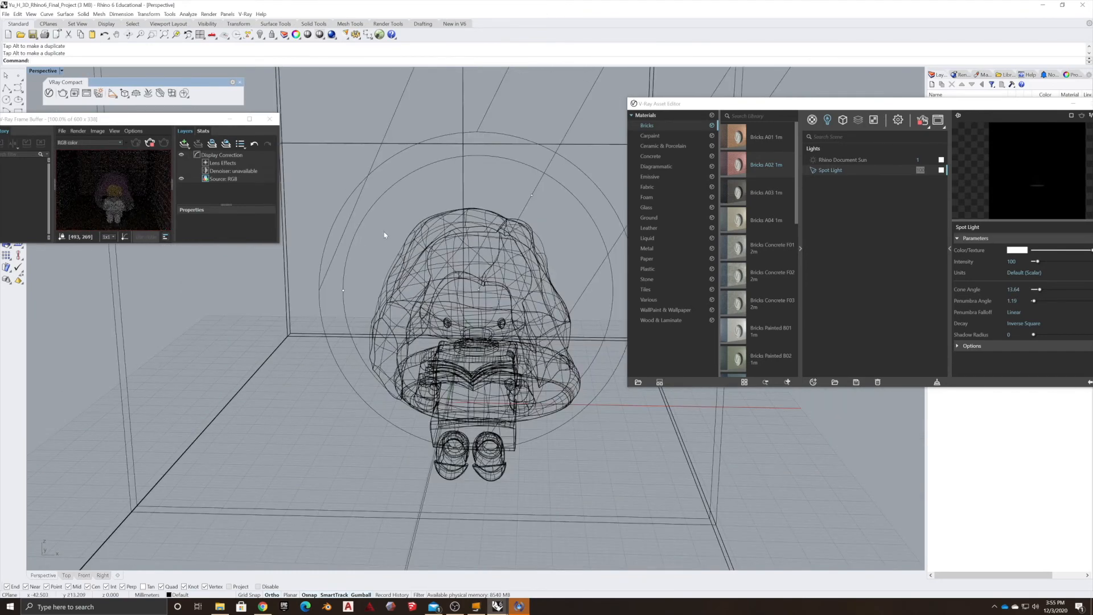
left_click(912, 163)
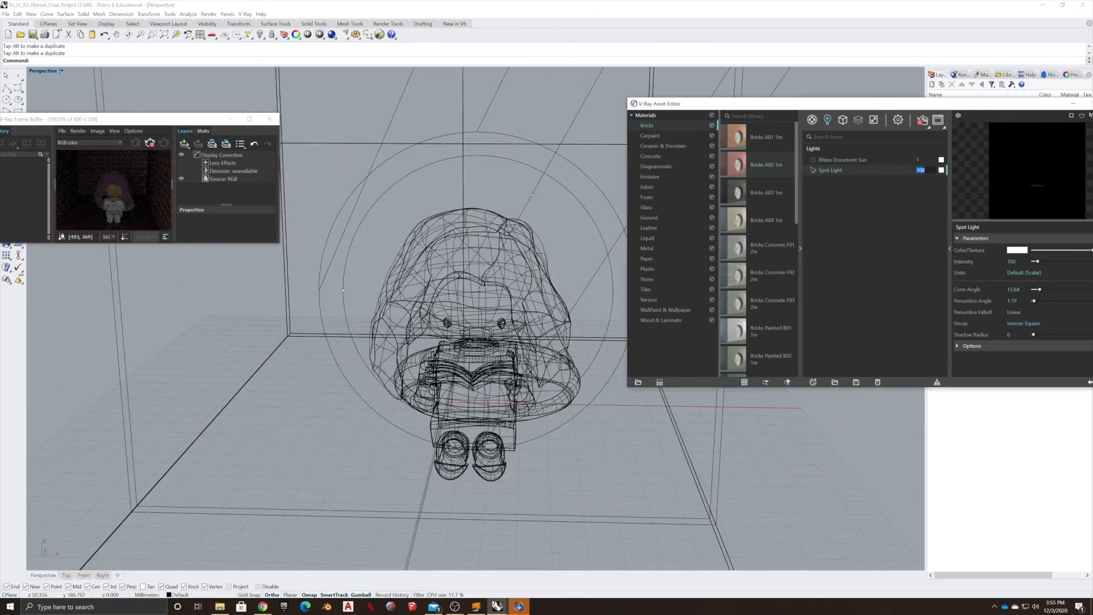
type("500")
key("Return")
left_click_drag(892, 103, 678, 91)
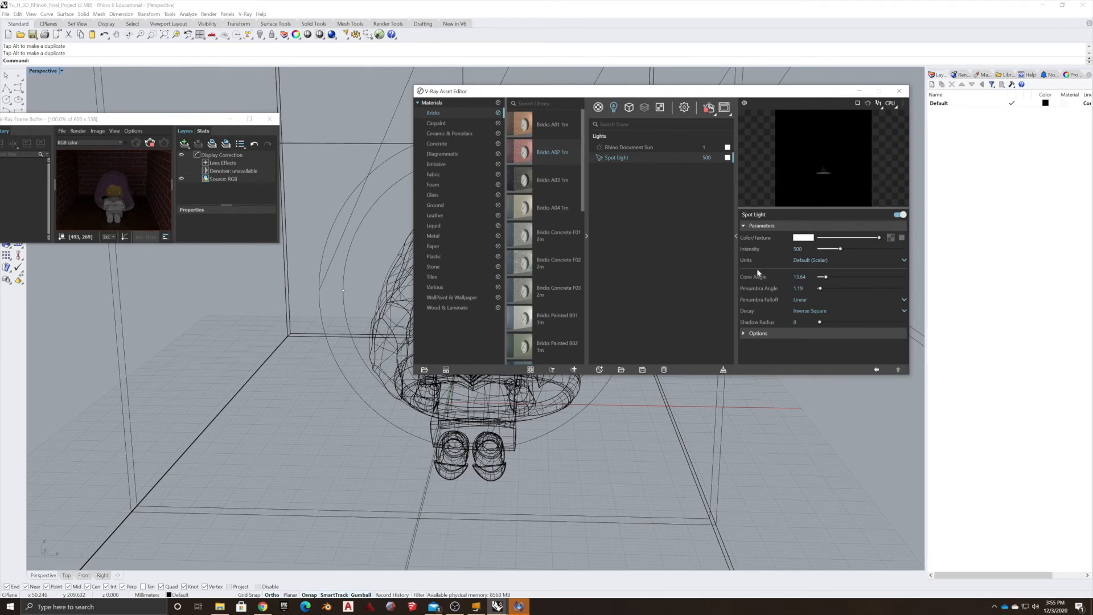
Set the Spot Light's intensity to 2000, cone angle to about 85.6°, and penumbra angle to about 70.9°.
left_click(875, 248)
left_click_drag(885, 251, 907, 250)
left_click(859, 278)
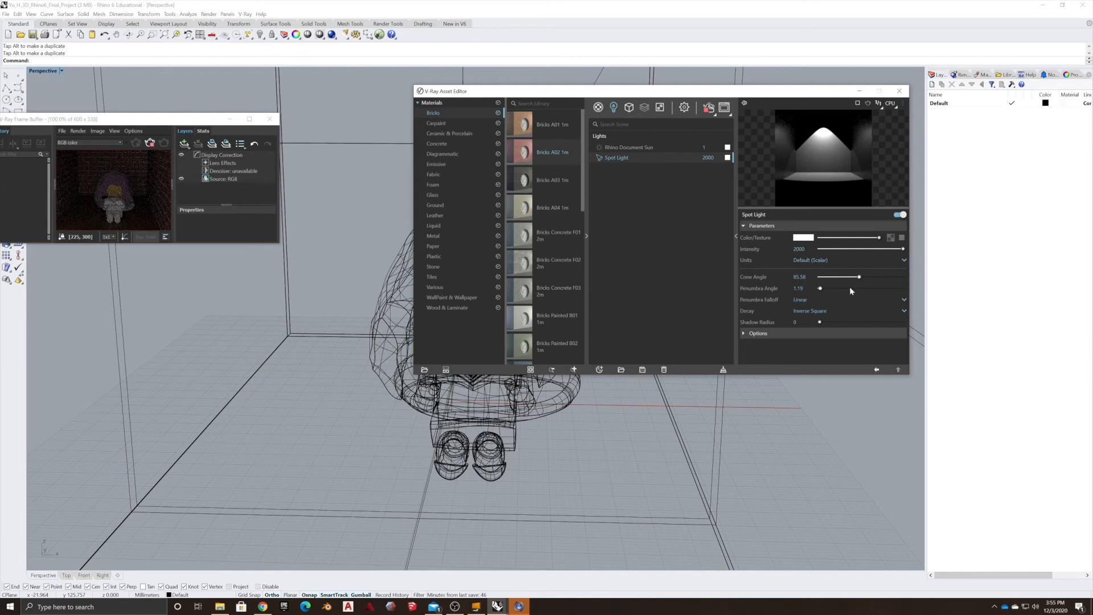
left_click(851, 288)
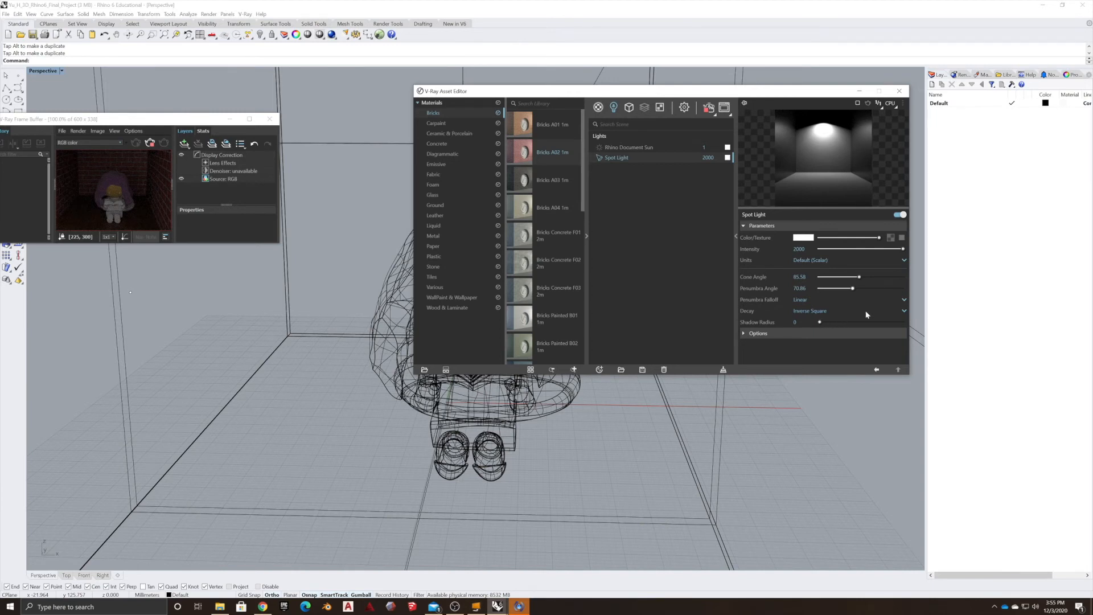
Expand the Spot Light's Options and rearrange the Asset Editor and frame buffer windows.
left_click(744, 335)
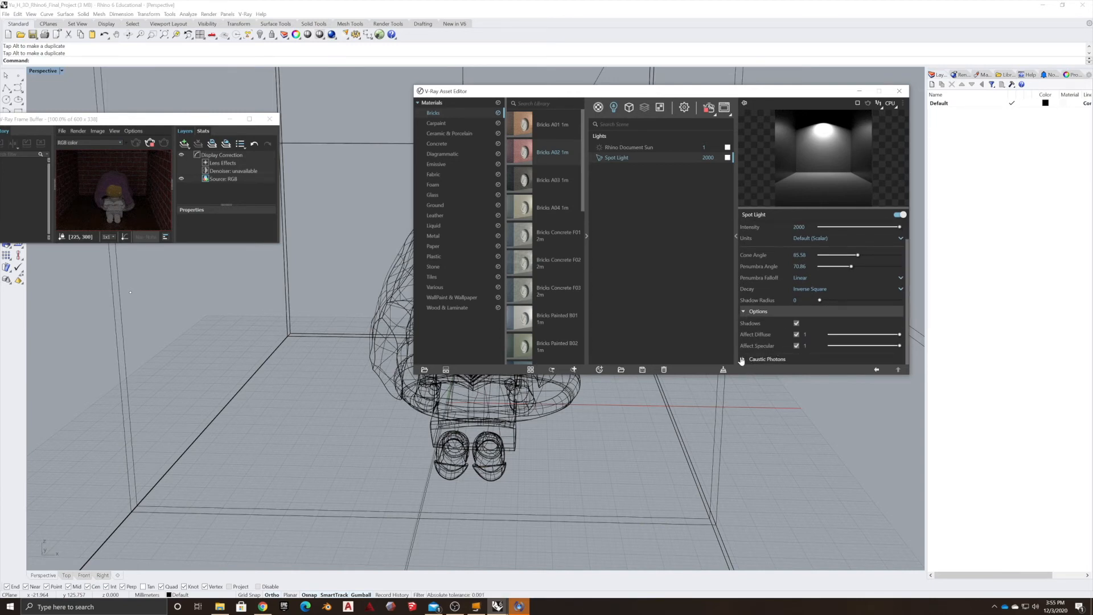
left_click(237, 237)
left_click(311, 311)
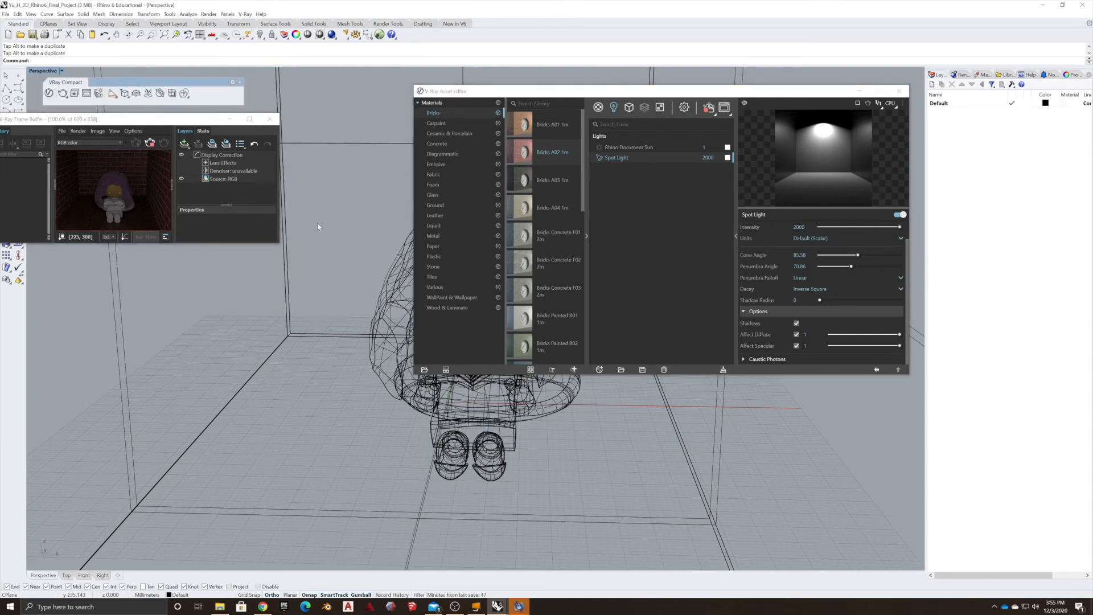
left_click_drag(588, 97, 516, 102)
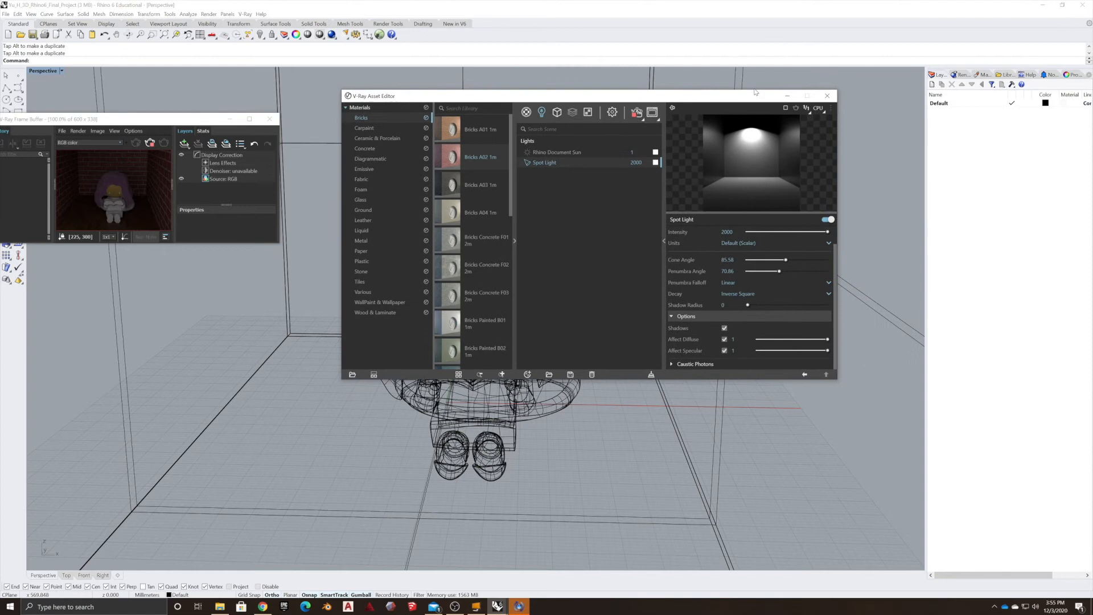
left_click_drag(110, 127, 112, 148)
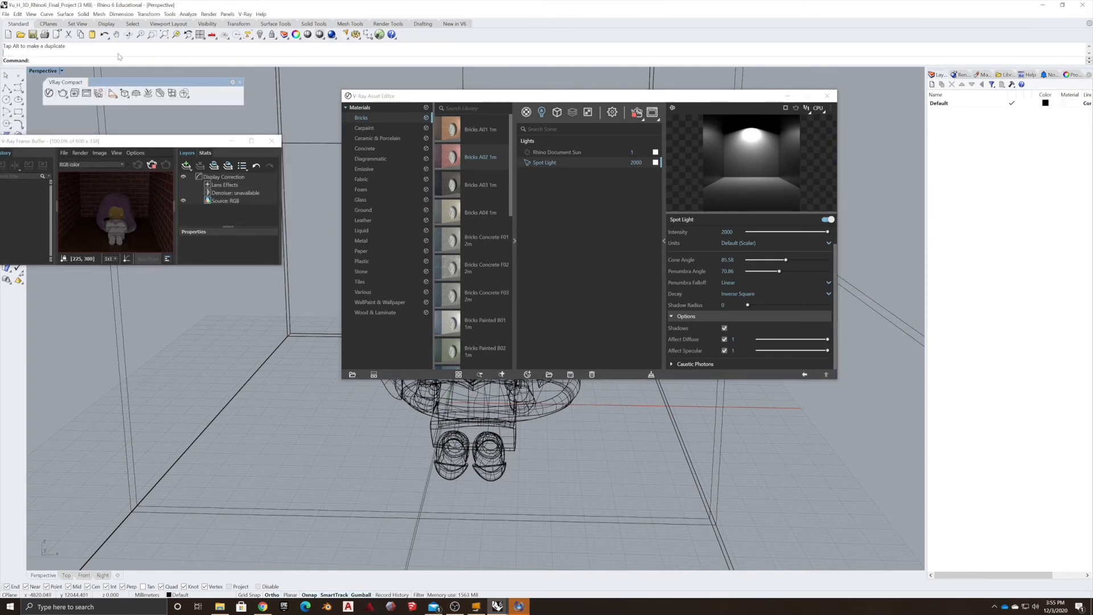
Place a new Omni light at the room's upper corner and drag it down into the room.
left_click(111, 94)
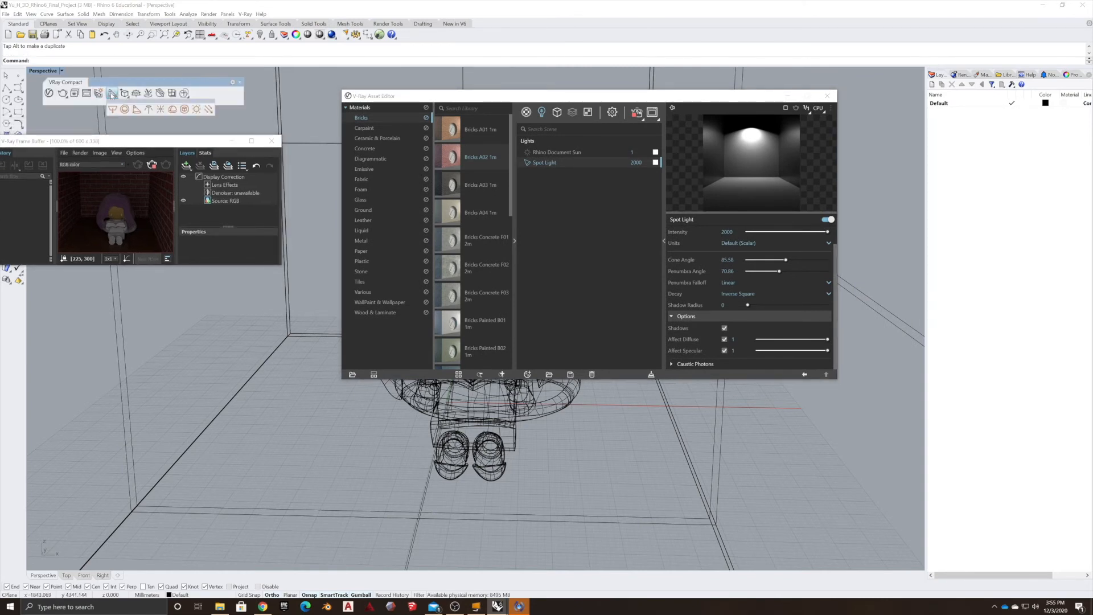
left_click(160, 108)
right_click_drag(299, 176, 283, 123)
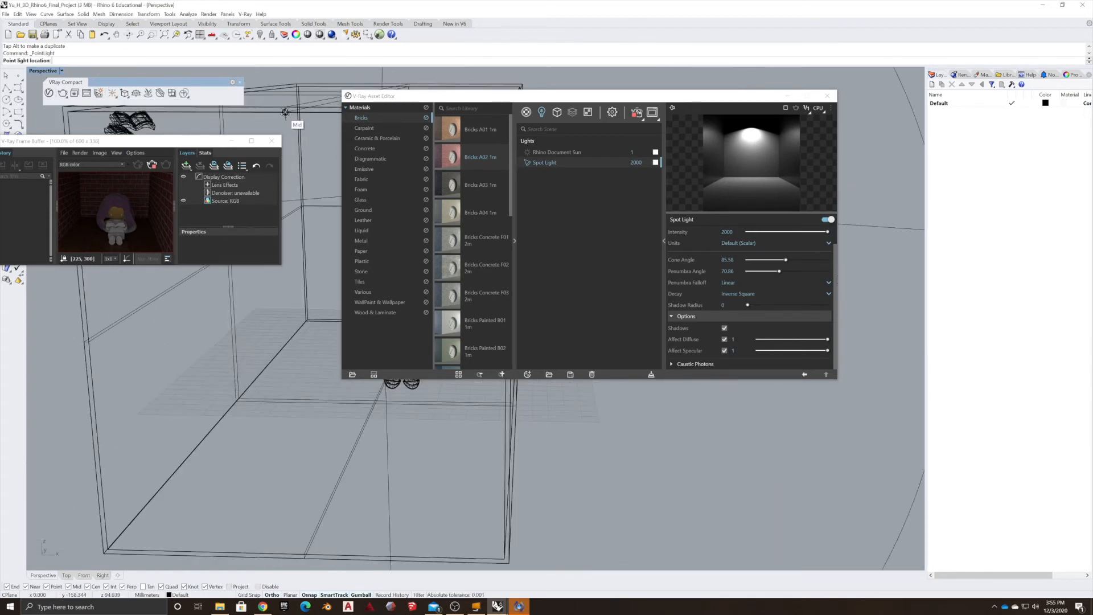
left_click(287, 117)
left_click(287, 117)
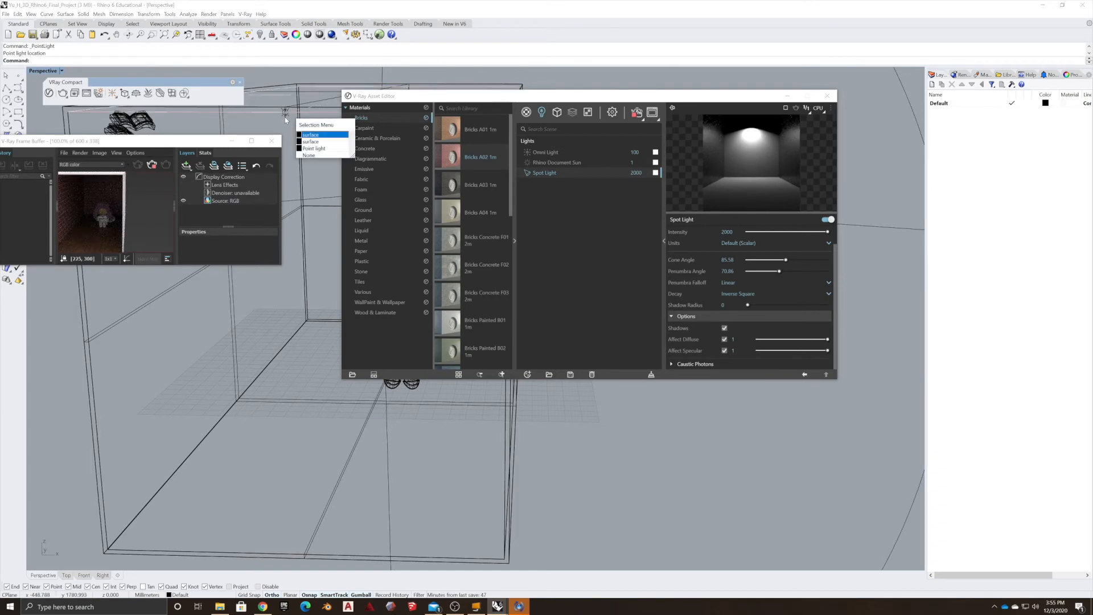
left_click(310, 133)
left_click_drag(286, 91, 318, 200)
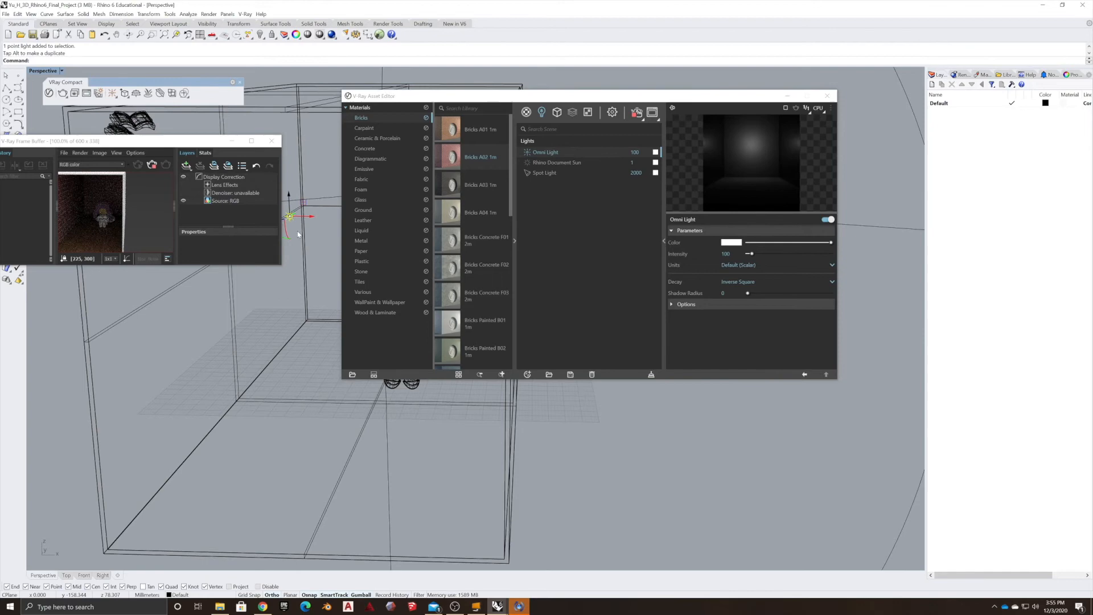
Reposition the Omni light inside the room.
scroll(298, 205, "down", 3)
scroll(292, 209, "up", 9)
scroll(291, 209, "down", 6)
scroll(291, 209, "up", 6)
right_click_drag(329, 227, 280, 254)
scroll(280, 253, "down", 8)
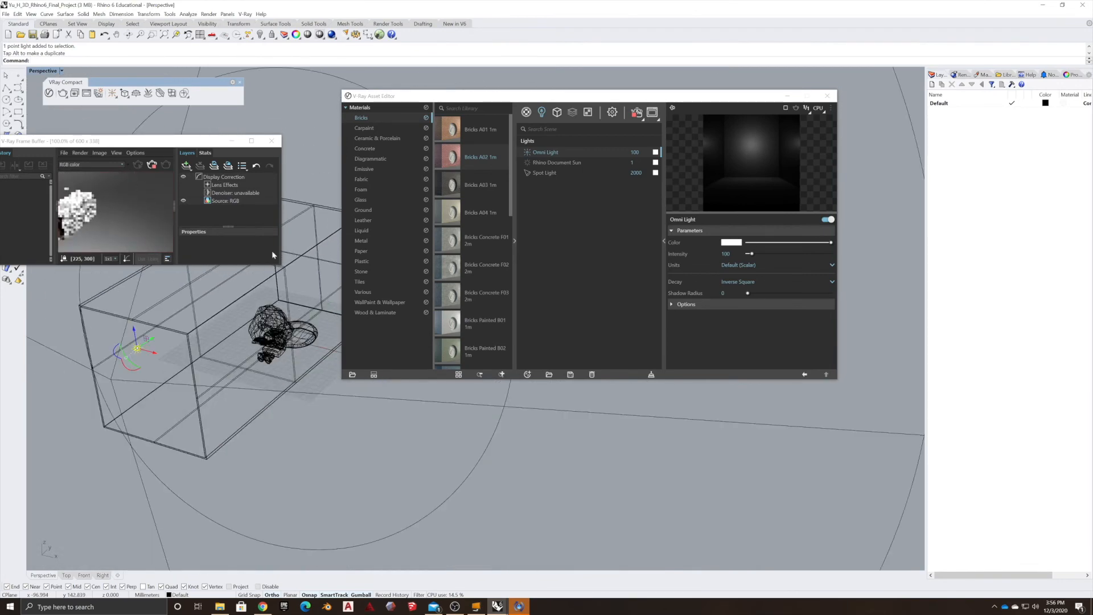
left_click_drag(146, 346, 270, 287)
right_click_drag(264, 298, 143, 415)
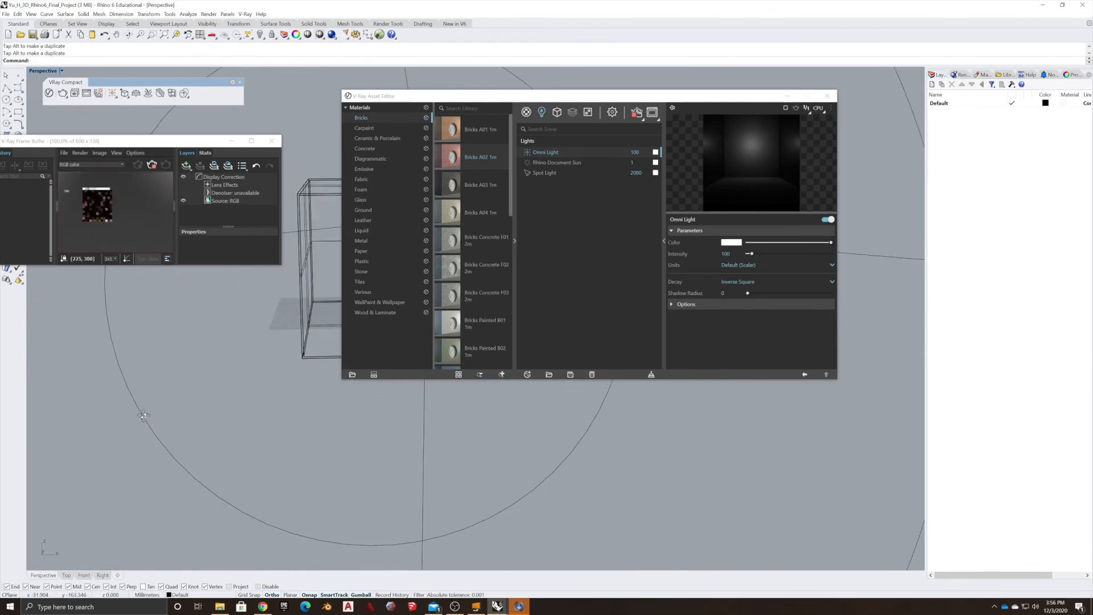
scroll(211, 348, "down", 8)
scroll(239, 341, "up", 5)
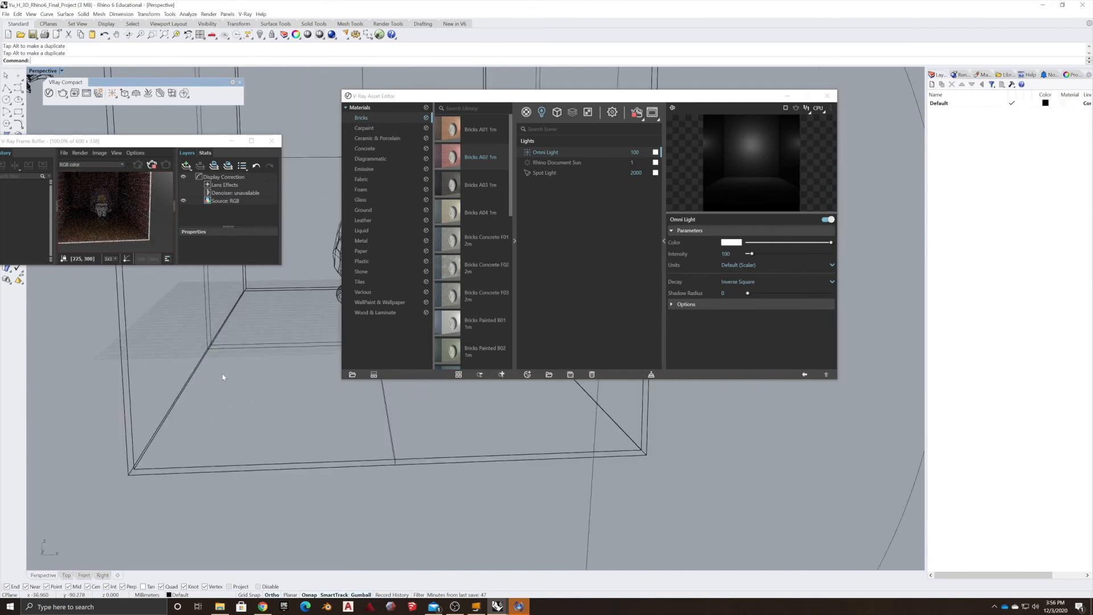
scroll(225, 375, "down", 7)
scroll(243, 364, "down", 8)
right_click_drag(243, 363, 285, 348)
scroll(323, 293, "up", 5)
scroll(270, 392, "up", 4)
Select the spot light and drag it to a new position above the figure.
left_click(305, 305)
left_click(305, 310)
scroll(284, 354, "up", 4)
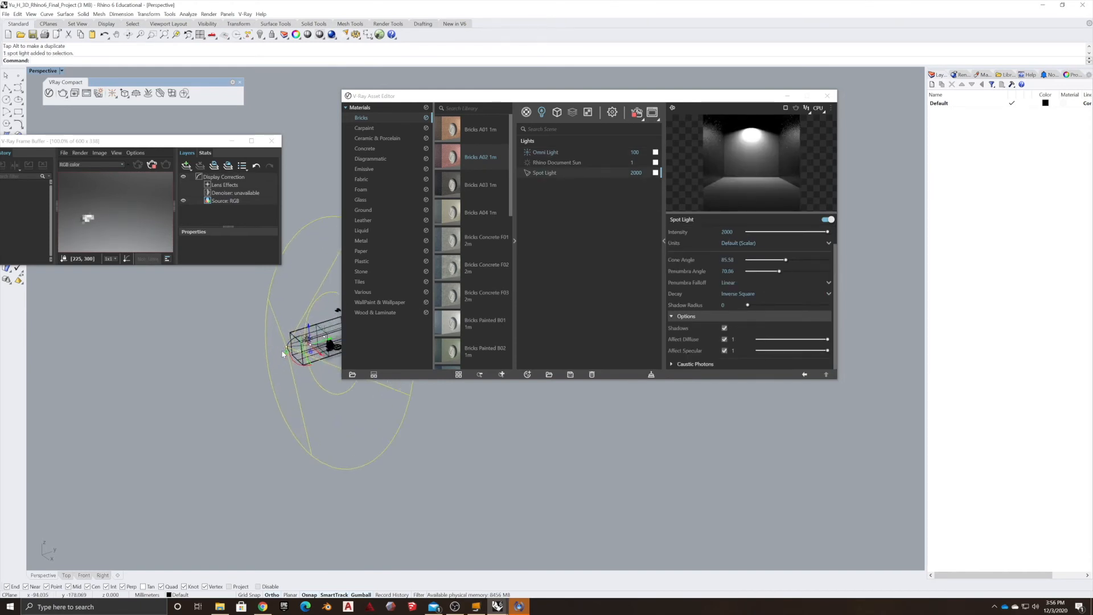
scroll(283, 347, "down", 7)
right_click_drag(259, 335, 262, 356)
right_click_drag(137, 324, 168, 326)
left_click_drag(158, 323, 159, 324)
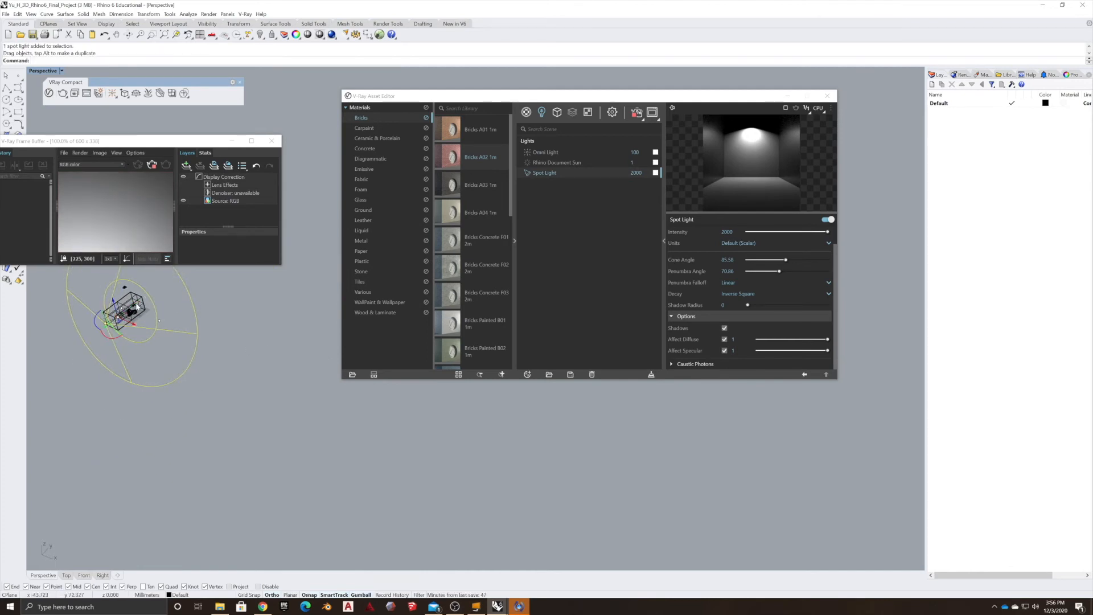
left_click_drag(141, 307, 130, 326)
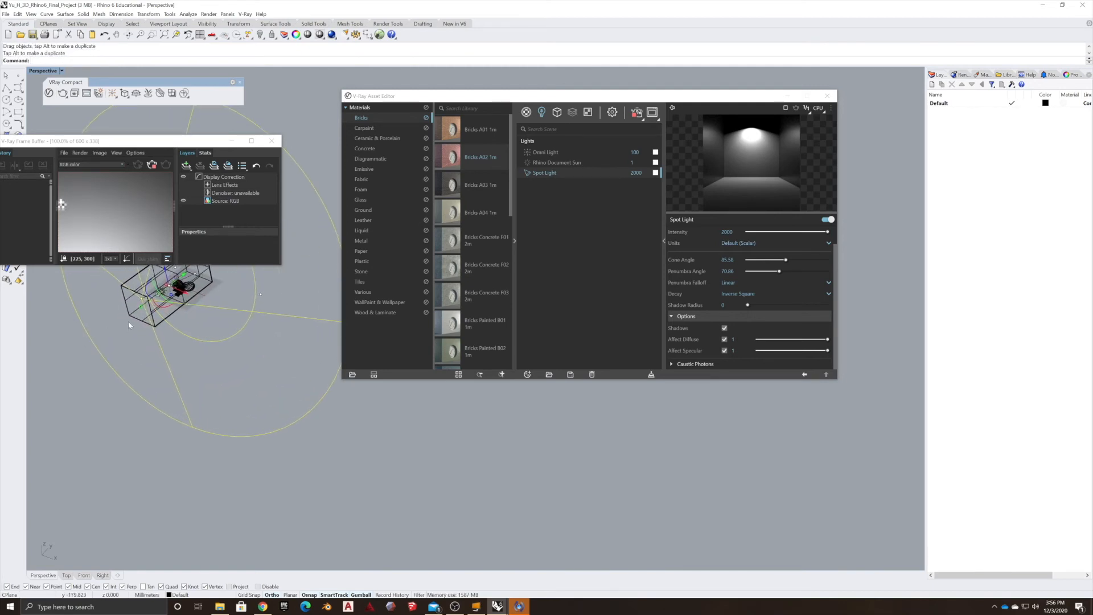
Set the Omni light's intensity to about 1687.
left_click(190, 288)
left_click(228, 305)
key("ctrl+alt+e")
right_click_drag(229, 338, 249, 315)
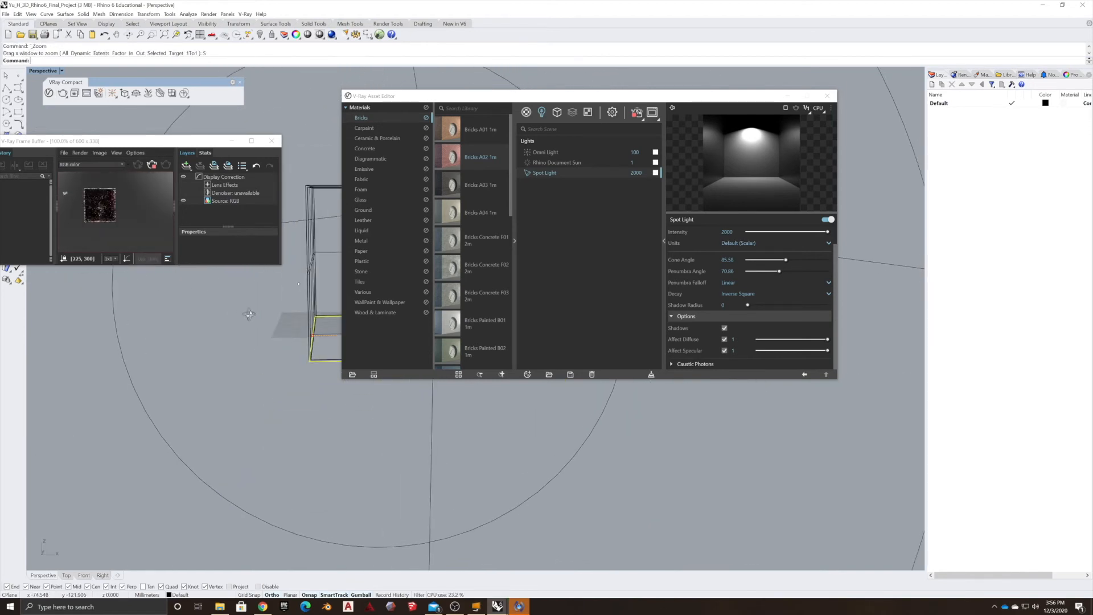
scroll(326, 270, "up", 12)
scroll(302, 290, "down", 3)
right_click_drag(290, 293, 103, 295, "shift")
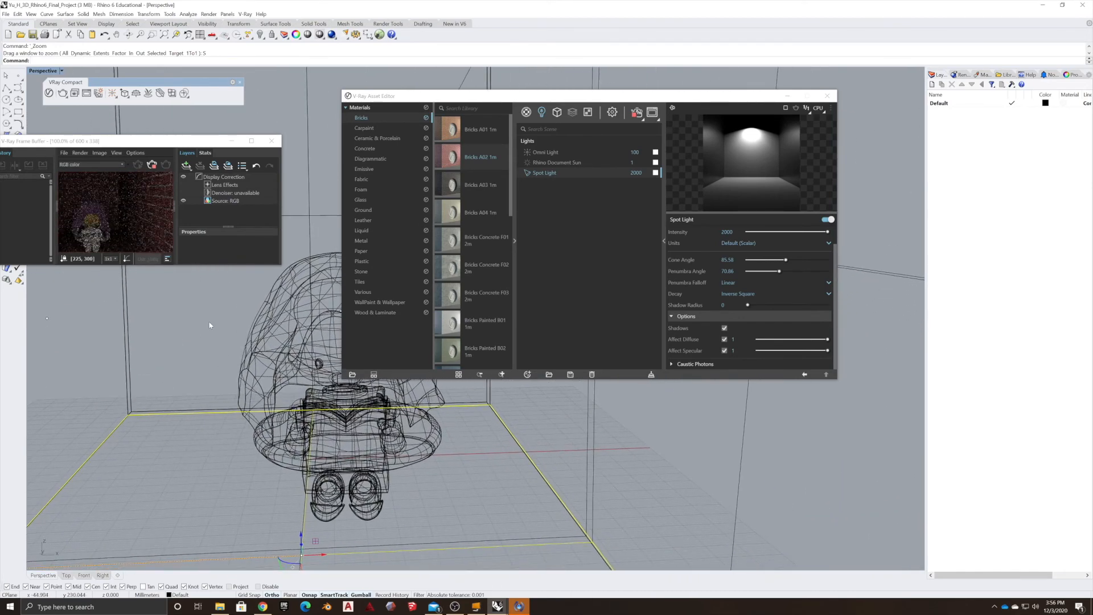
right_click_drag(179, 412, 257, 332)
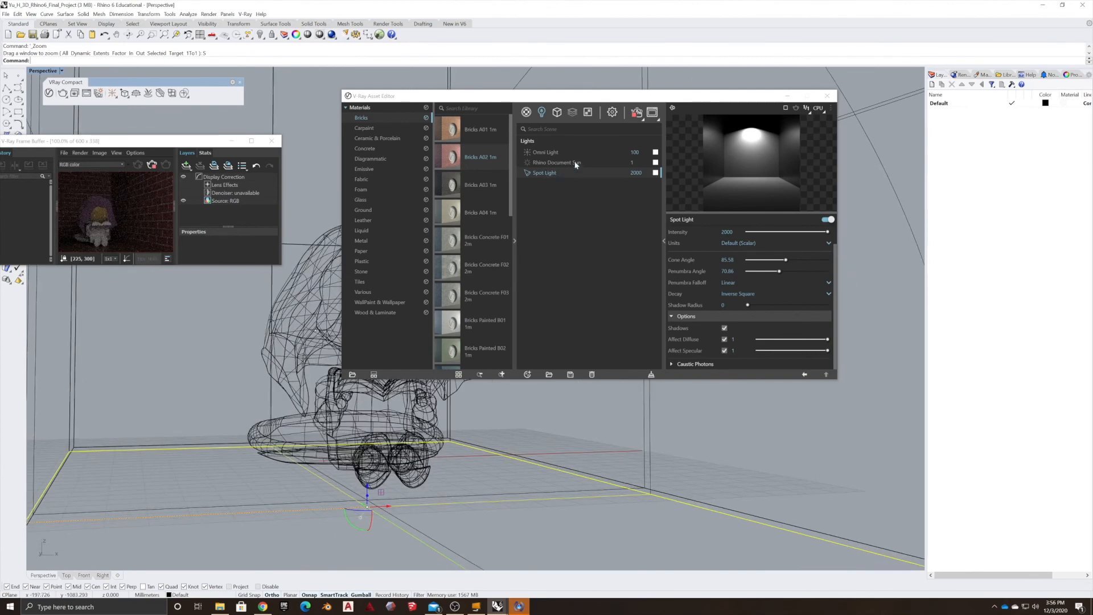
left_click(620, 153)
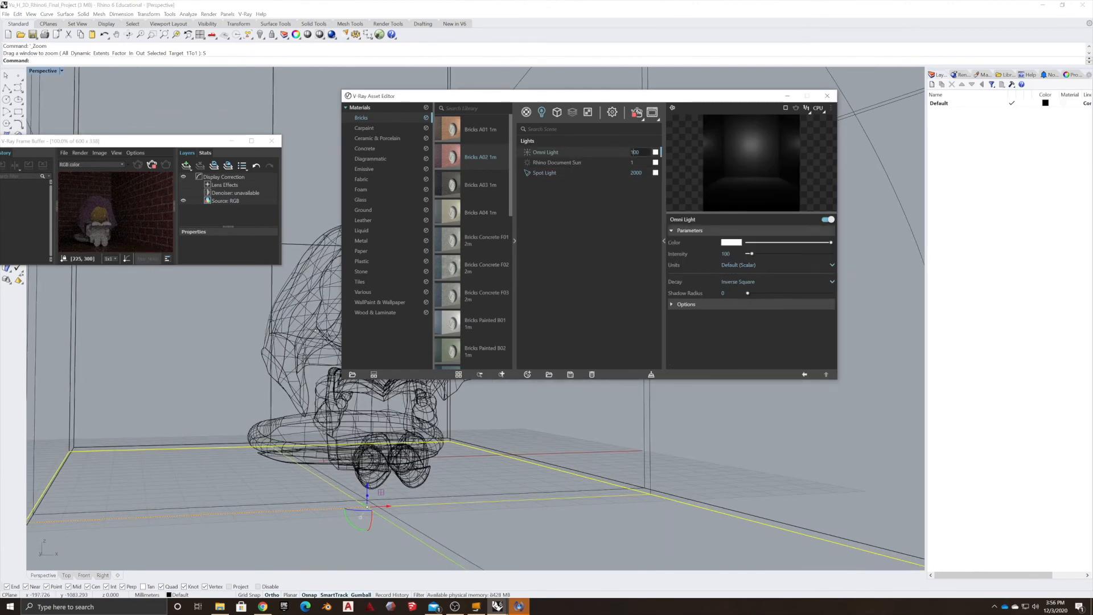
left_click_drag(752, 253, 818, 254)
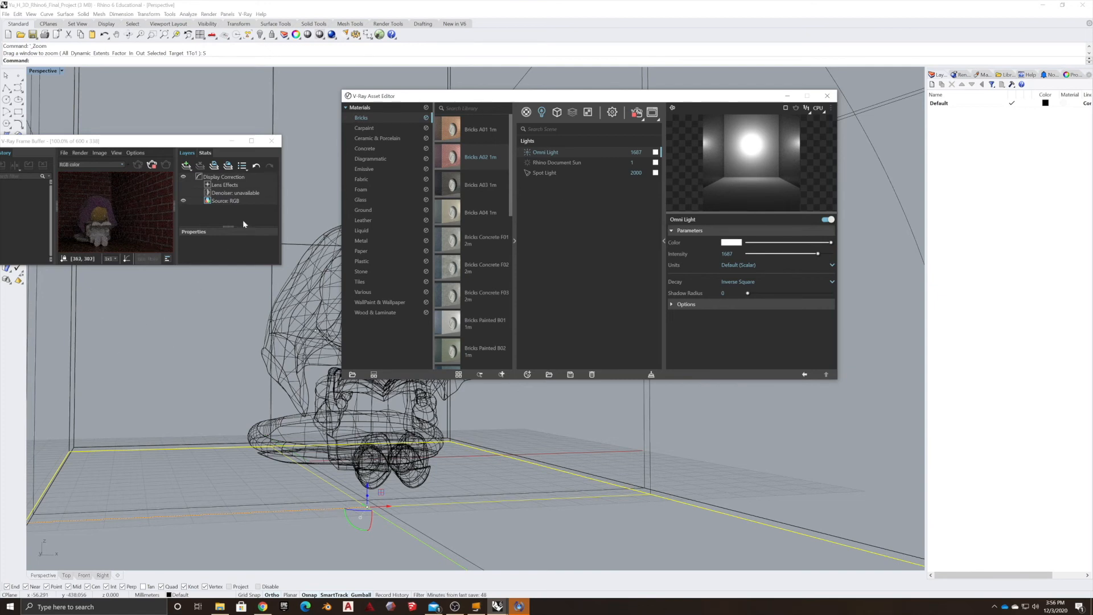
Open the render settings and restart the interactive render.
left_click_drag(611, 101, 266, 297)
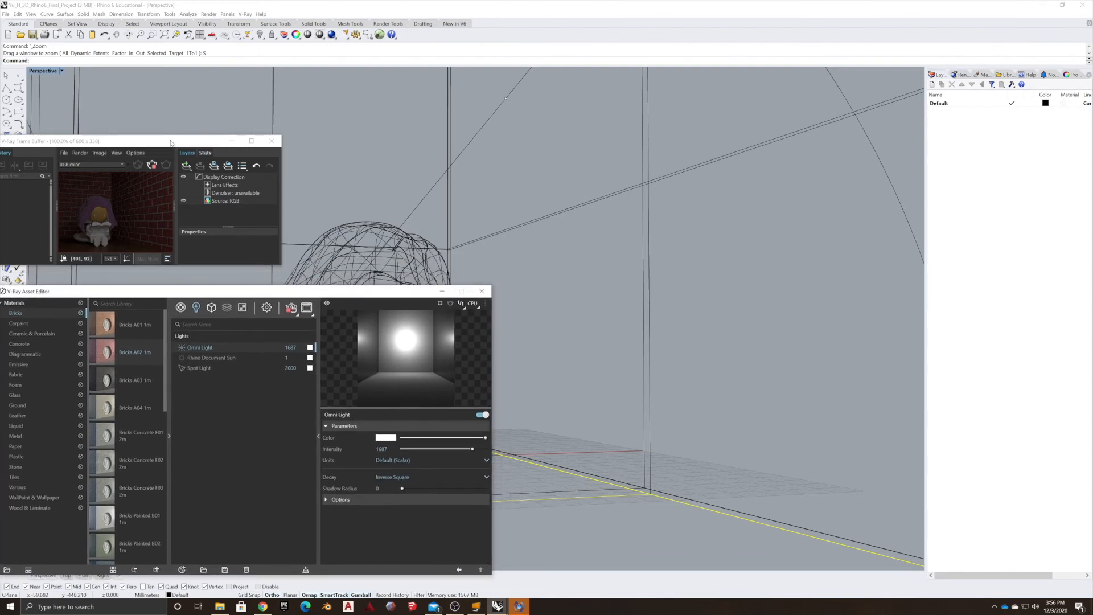
left_click_drag(171, 142, 230, 104)
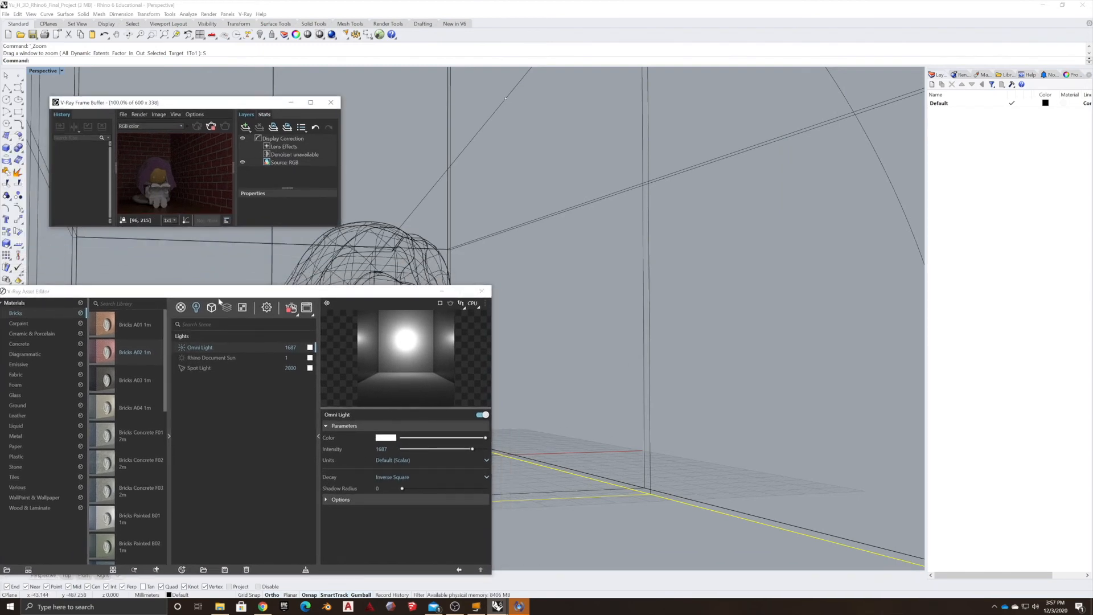
left_click_drag(254, 295, 256, 245)
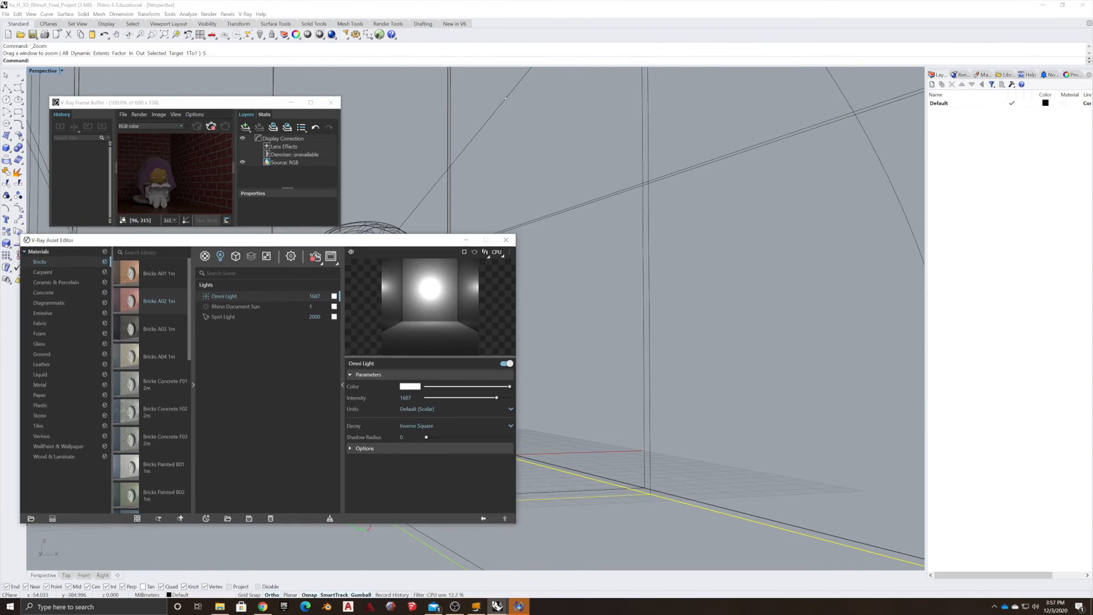
left_click(291, 257)
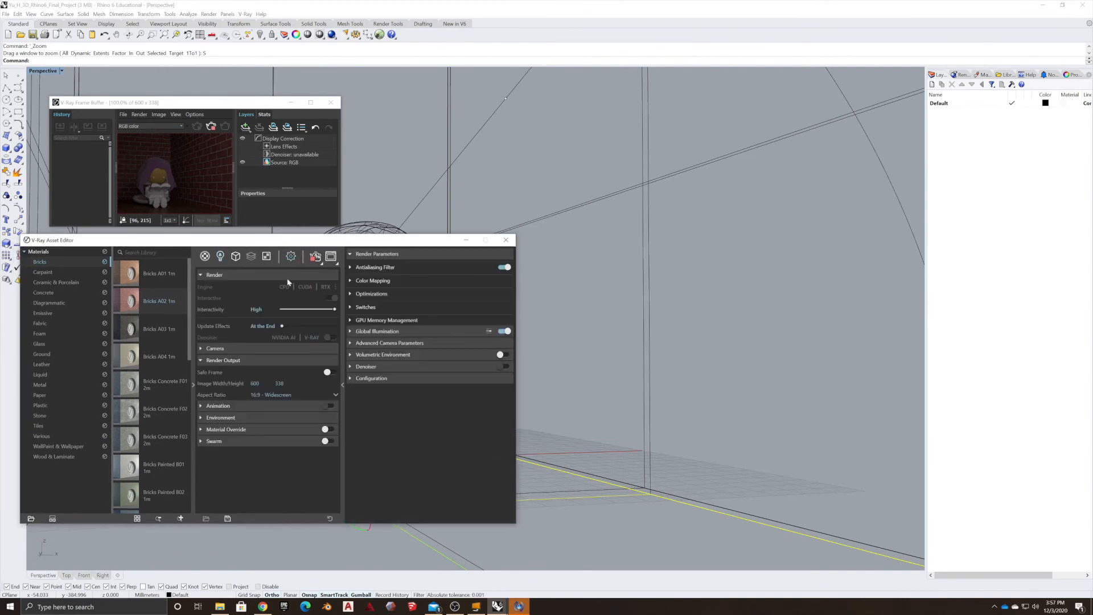
left_click(314, 257)
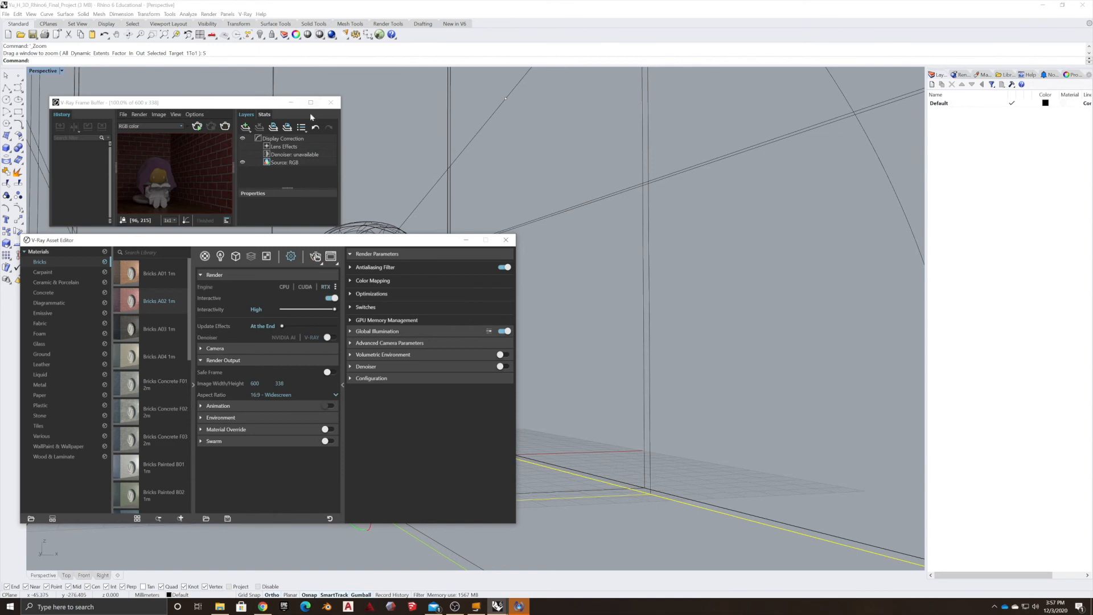
left_click(331, 103)
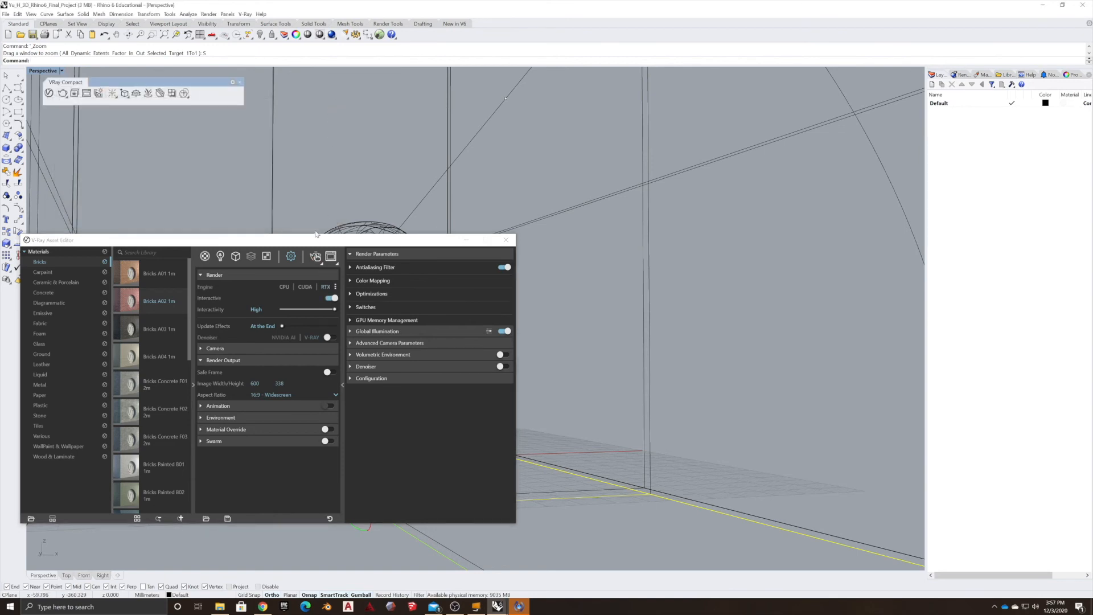
left_click(317, 258)
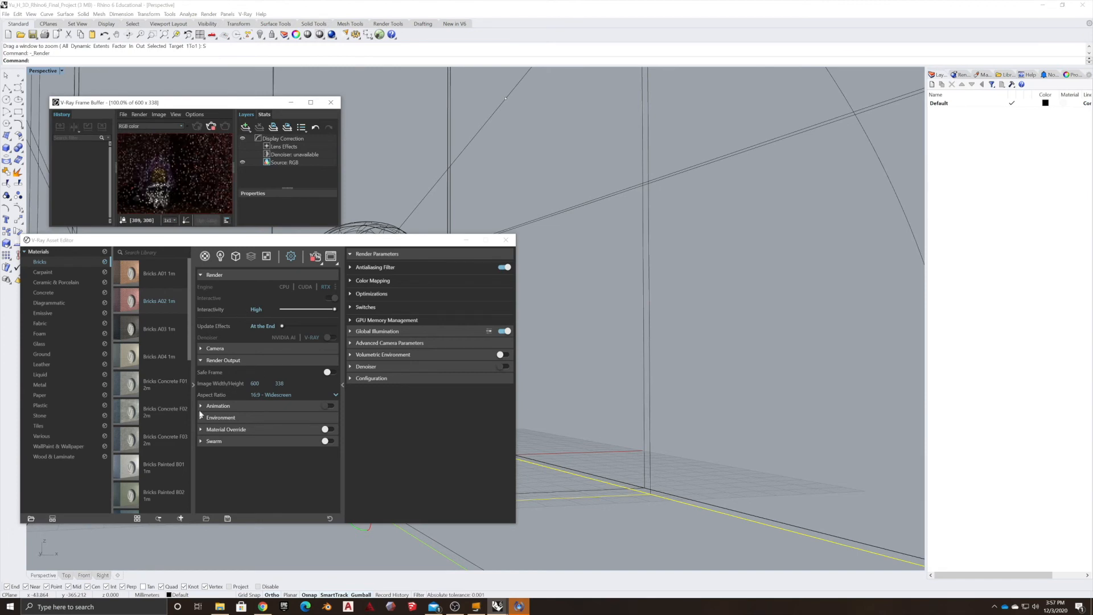
Set the camera exposure value to 8.
left_click(200, 348)
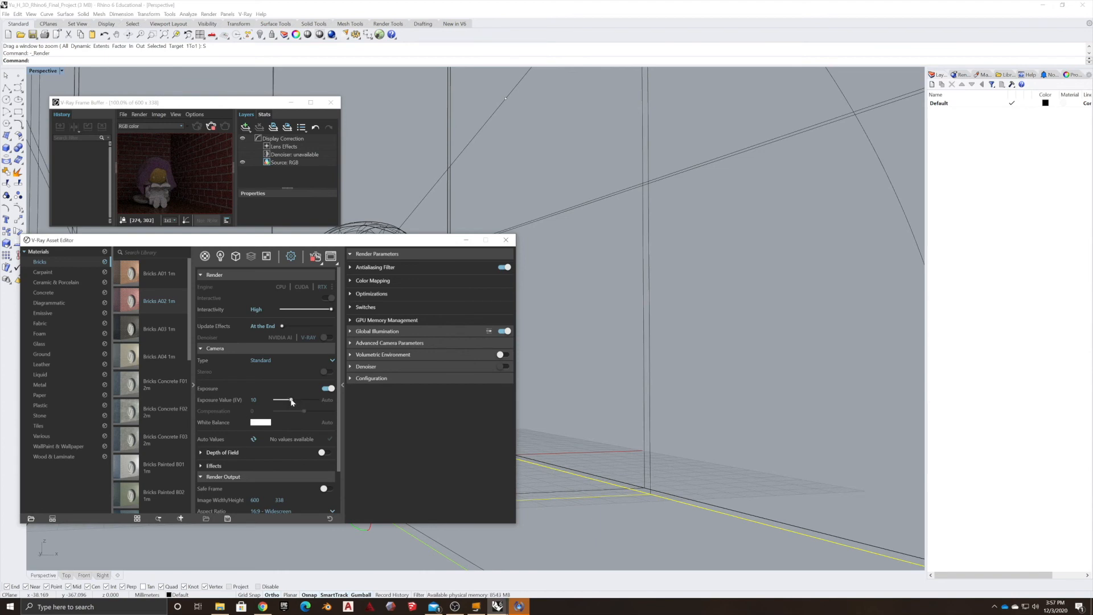
left_click_drag(292, 402, 294, 400)
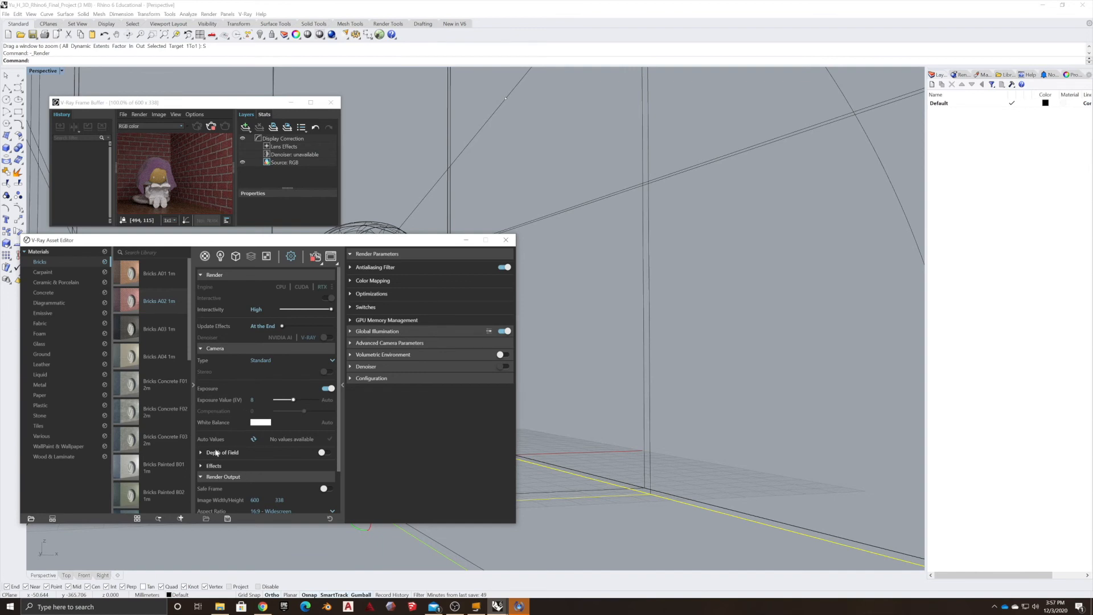
left_click(207, 454)
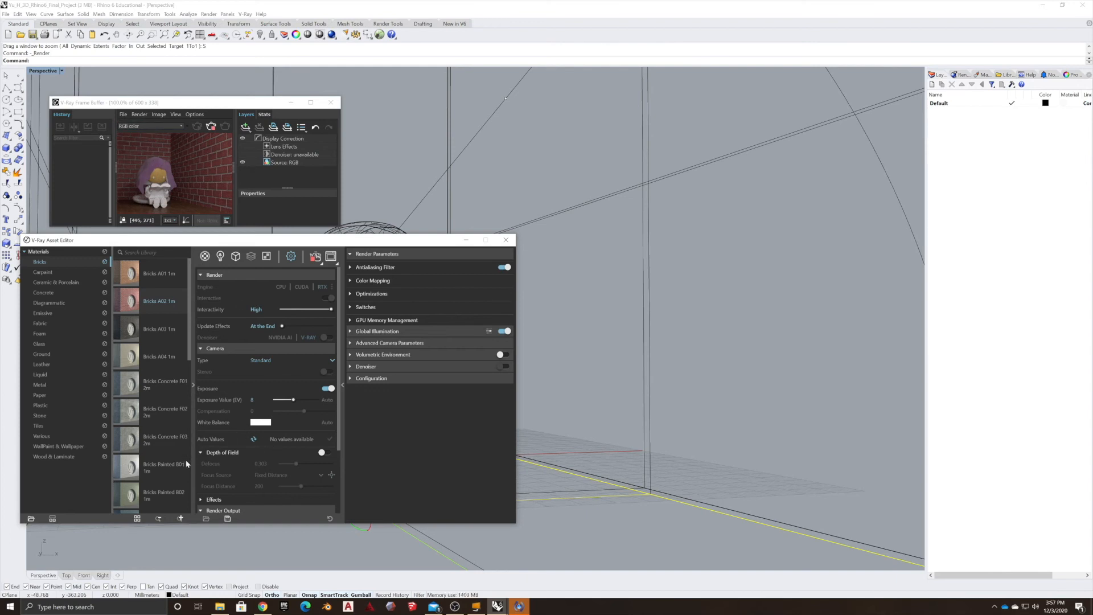
left_click(202, 453)
scroll(223, 480, "down", 2)
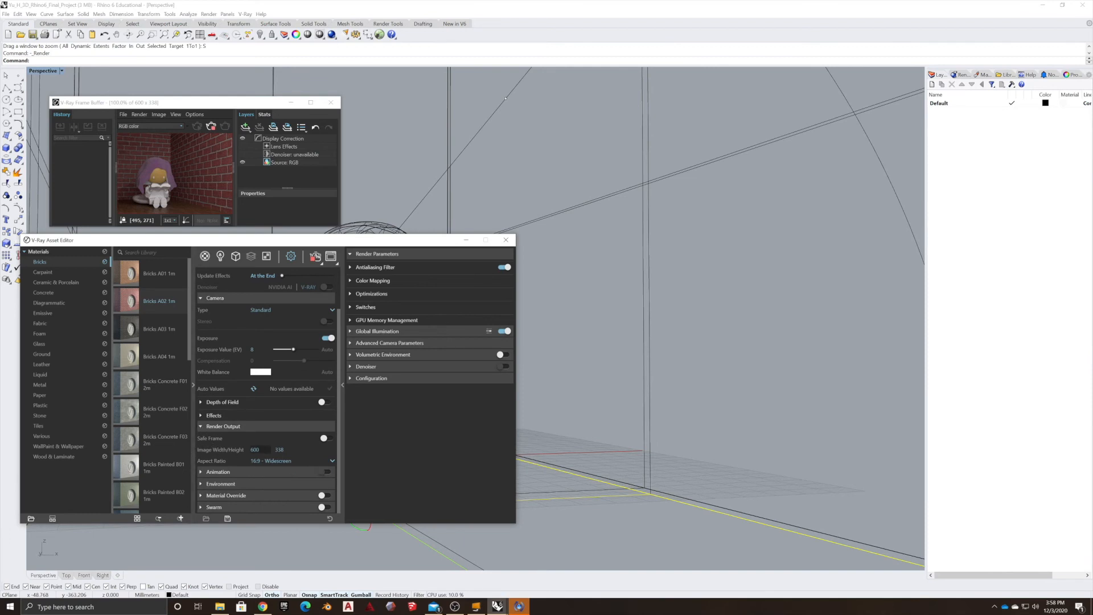
Set the render output image width to 1080.
left_click(255, 450)
type("1080")
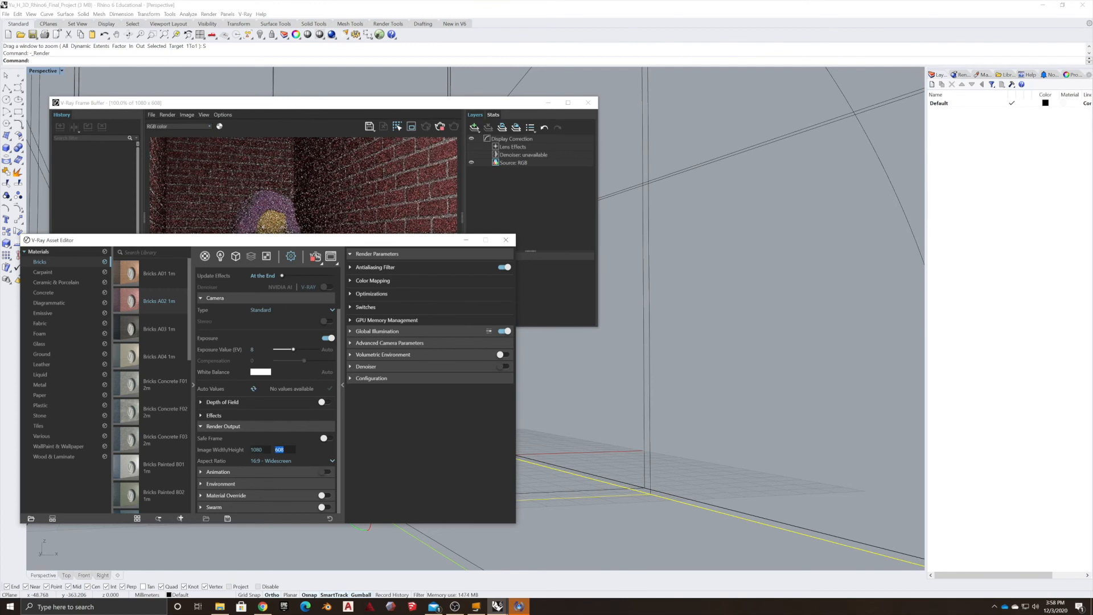
Switch the aspect ratio to 4:3 - Picture and back to 16:9 - Widescreen.
double_click(259, 449)
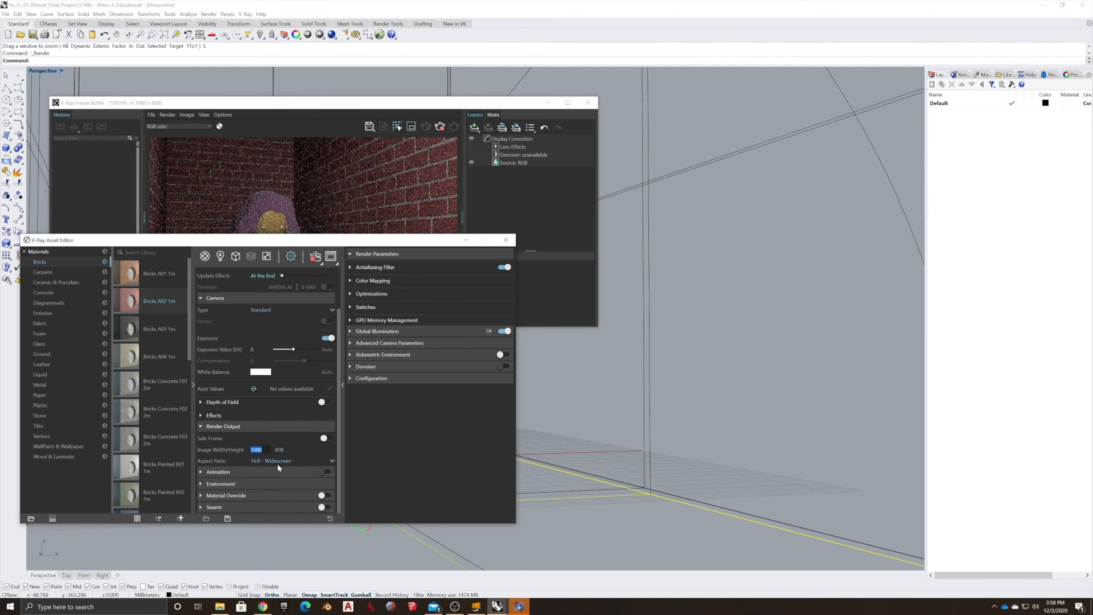
left_click(333, 462)
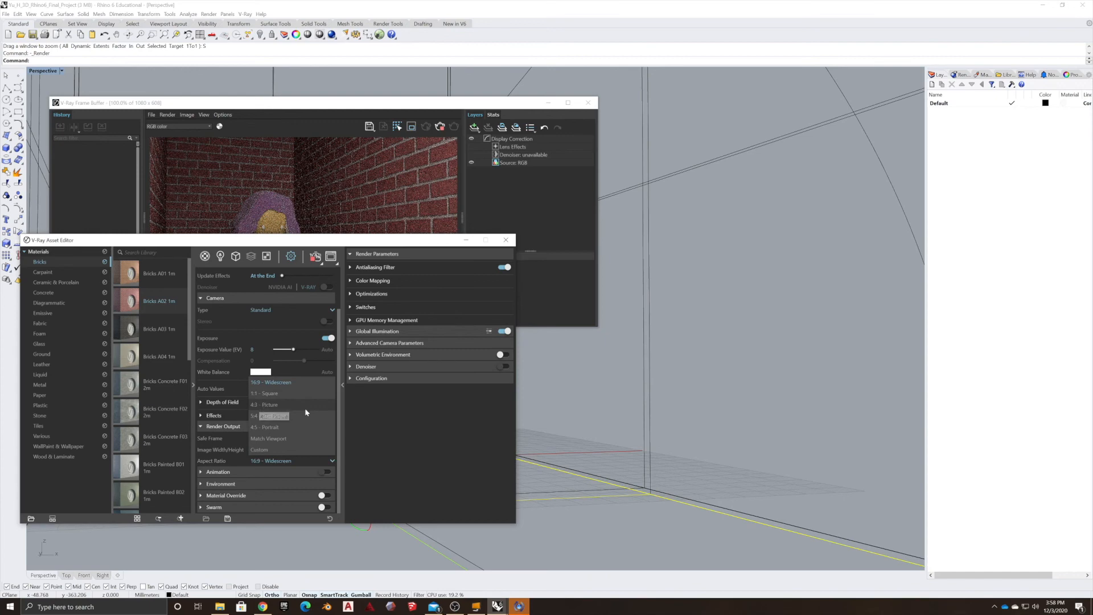
left_click(279, 404)
left_click_drag(265, 247, 640, 117)
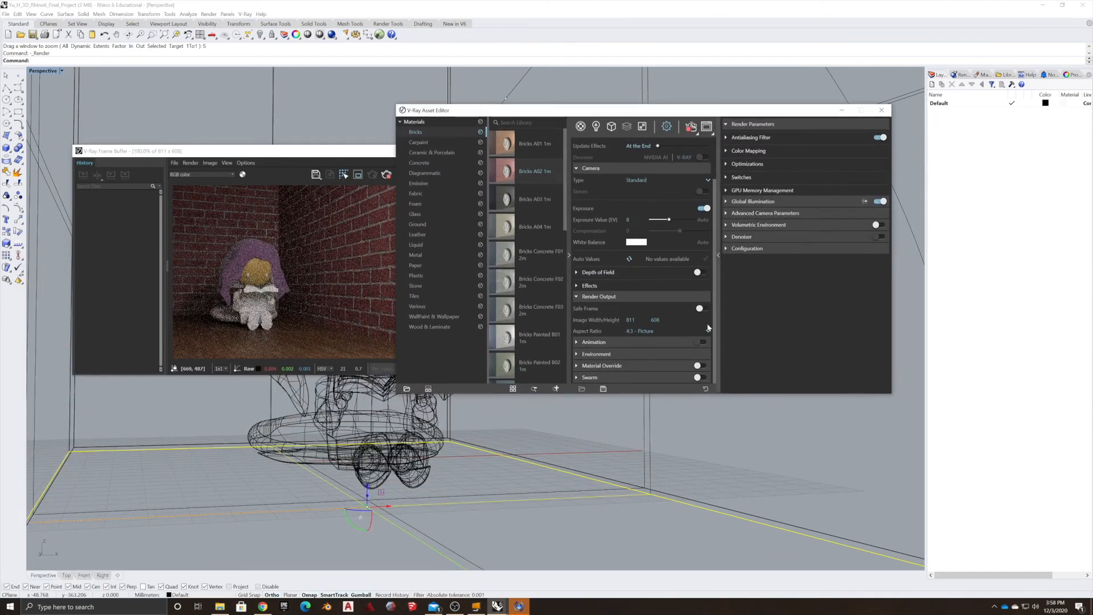
double_click(630, 320)
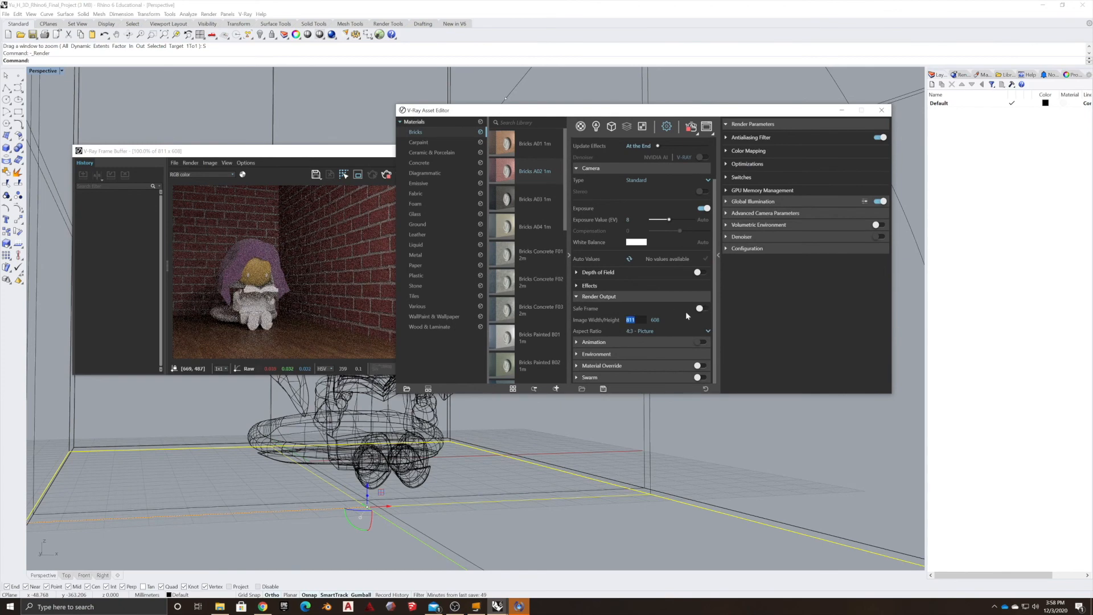
left_click(668, 333)
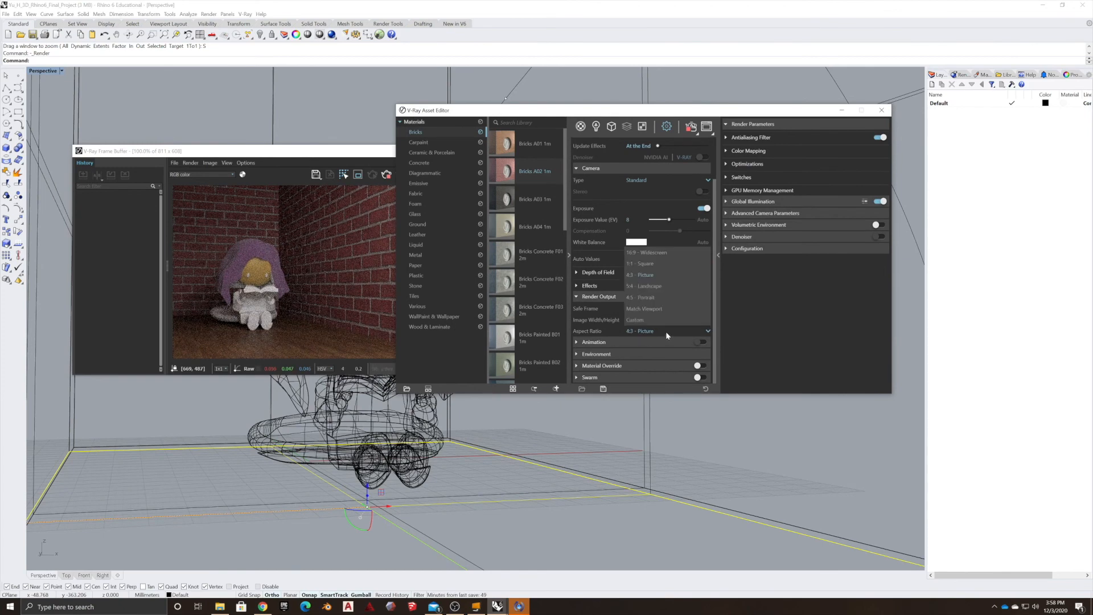
left_click(651, 256)
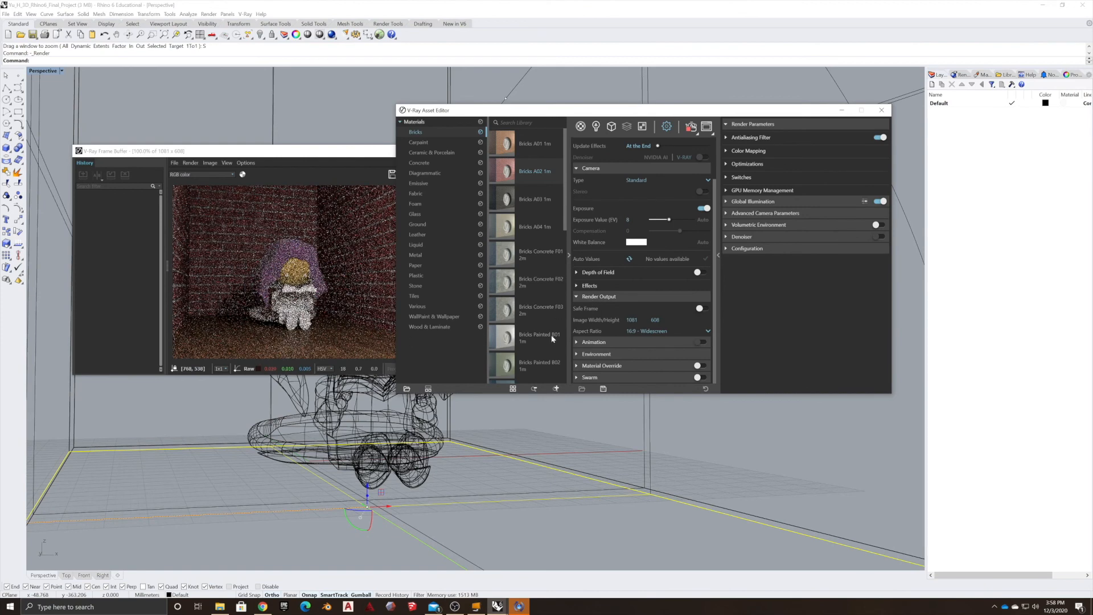
Set the render output image width to 2500.
double_click(632, 320)
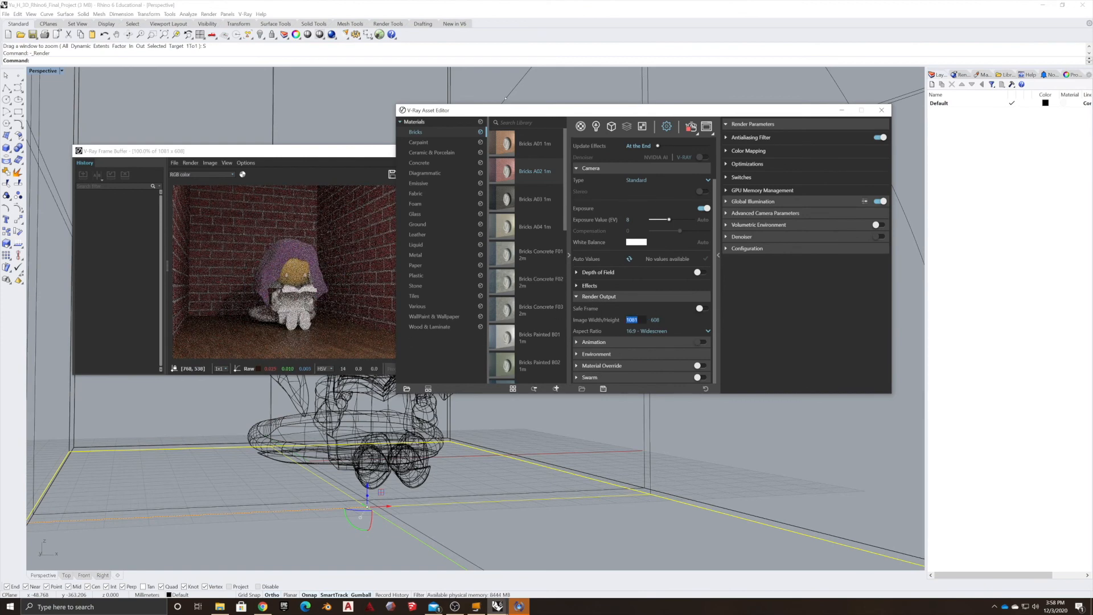
type("2500")
key("Tab")
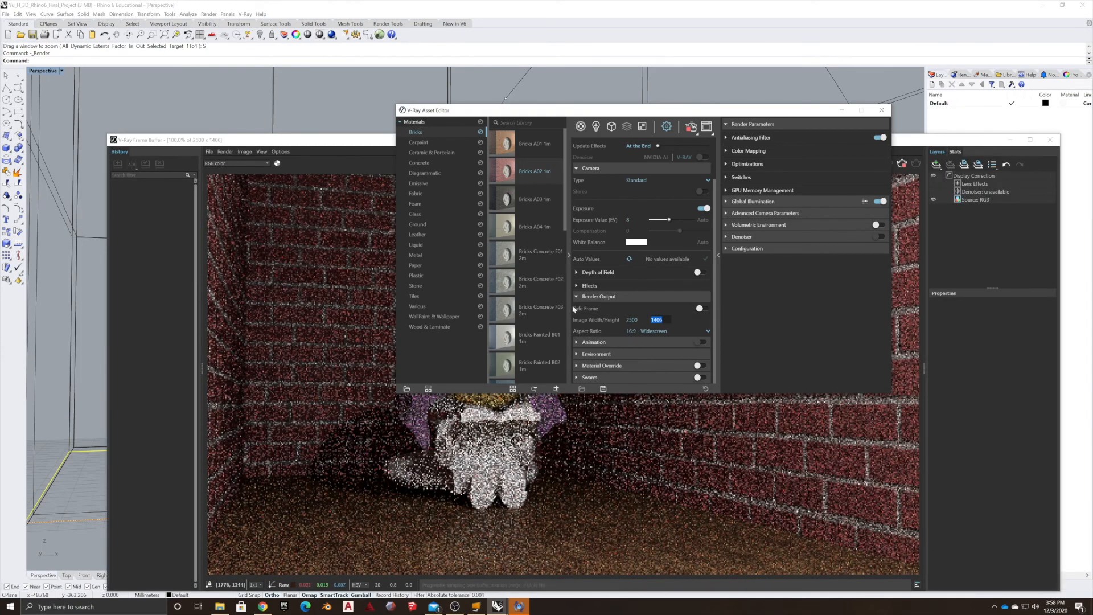
Turn off interactive rendering and raise the progressive render quality slider to its maximum.
left_click_drag(579, 112, 684, 8)
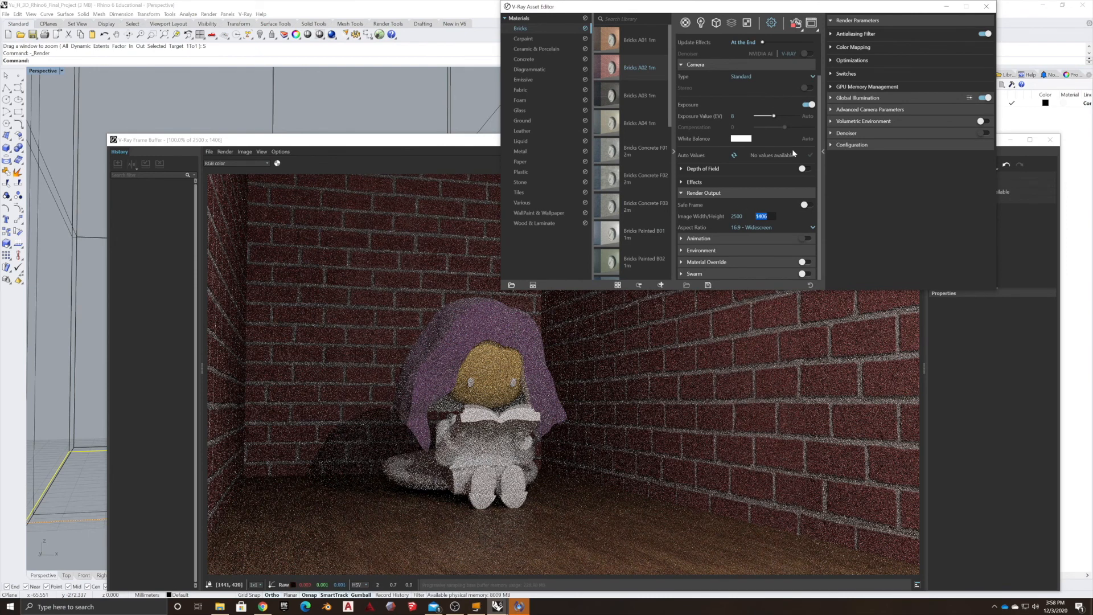
scroll(728, 232, "up", 2)
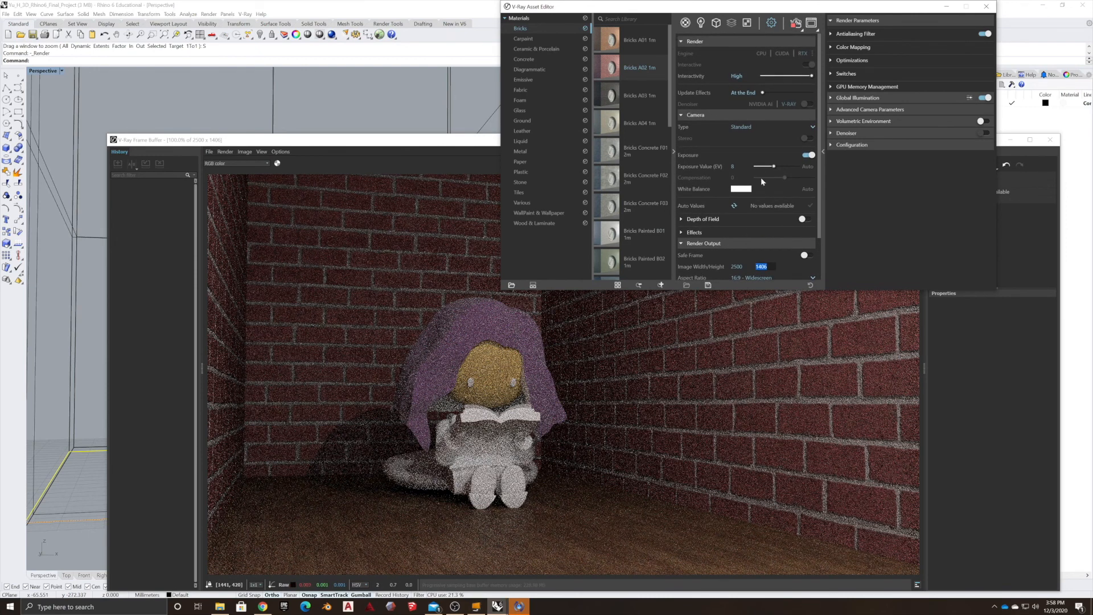
left_click(809, 66)
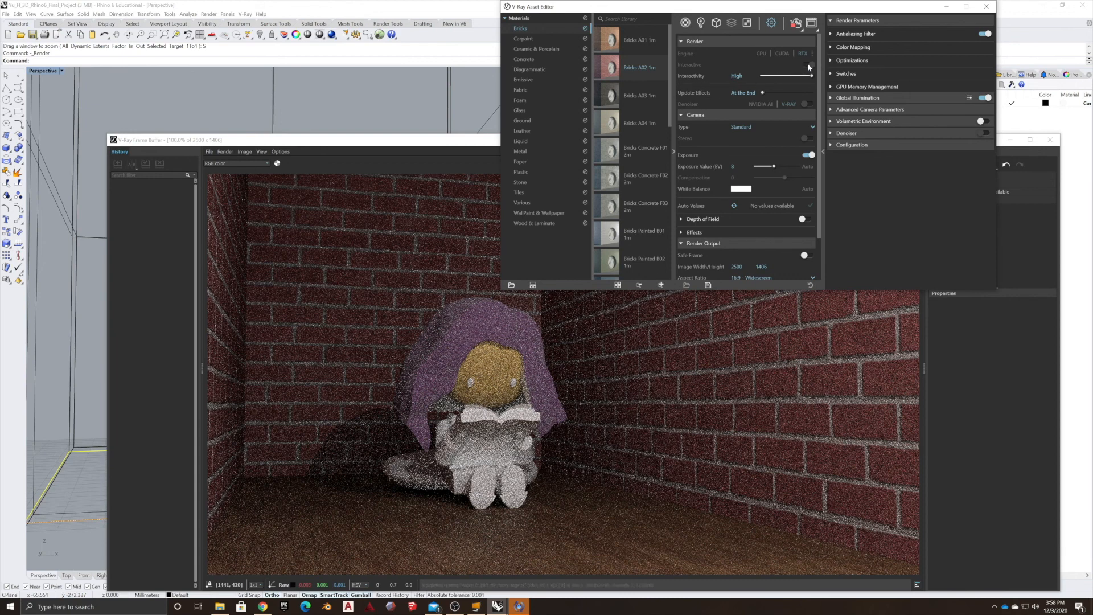
left_click(795, 24)
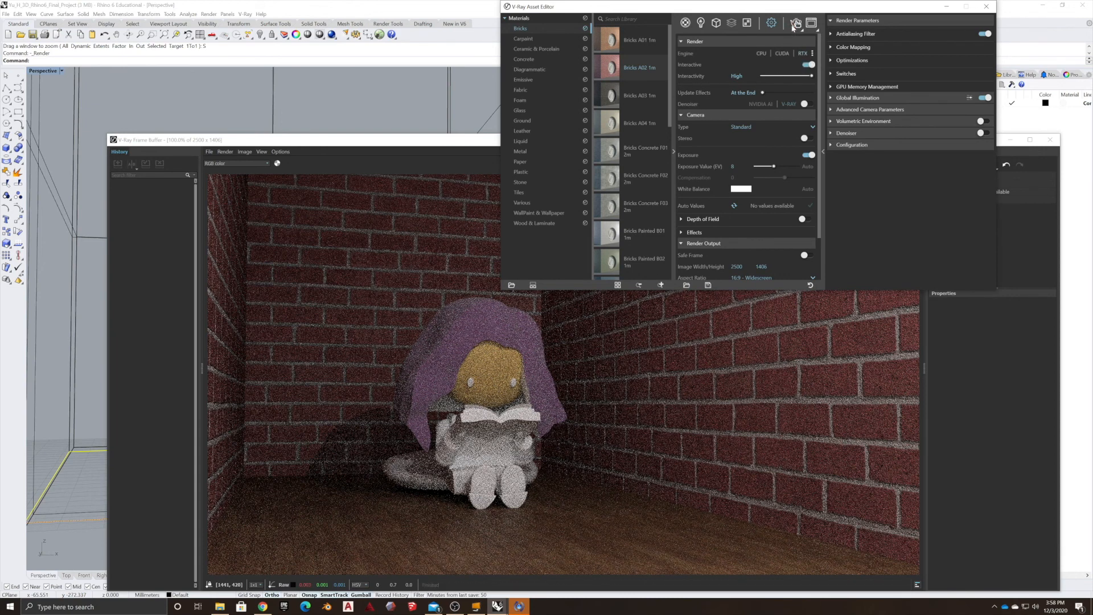
left_click(807, 65)
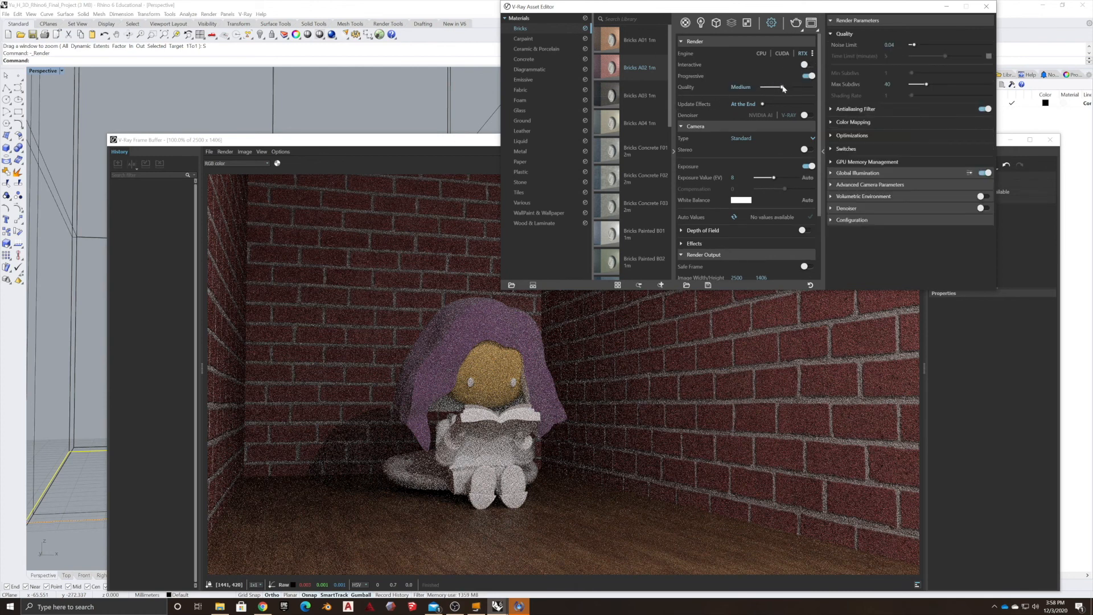
left_click_drag(783, 88, 813, 87)
scroll(730, 170, "down", 3)
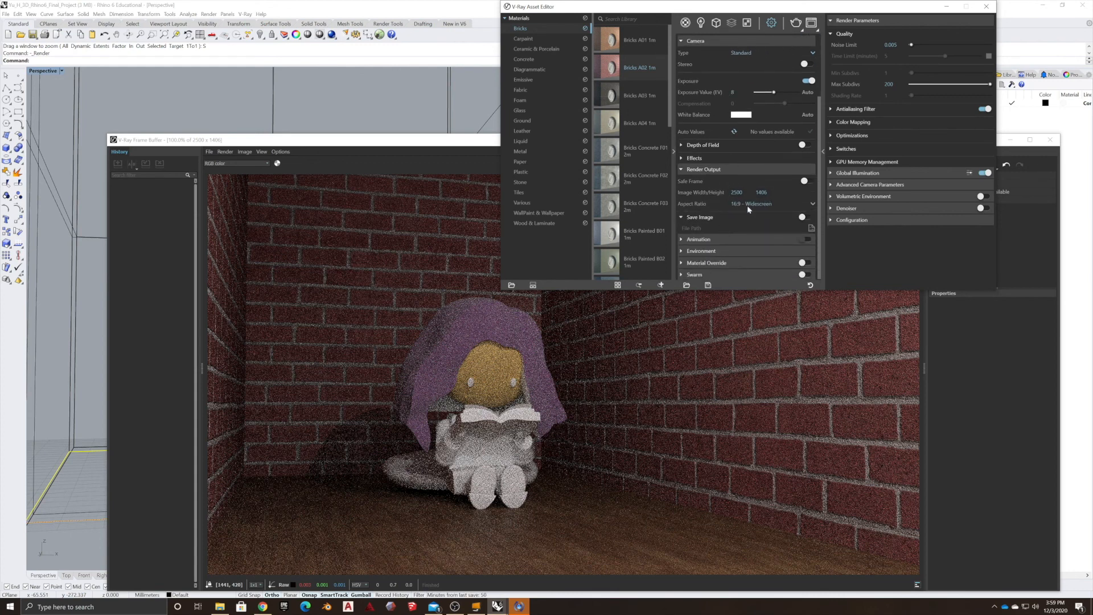
Enable Save Image and set its file path to the Desktop as a PNG.
left_click(807, 218)
left_click(811, 228)
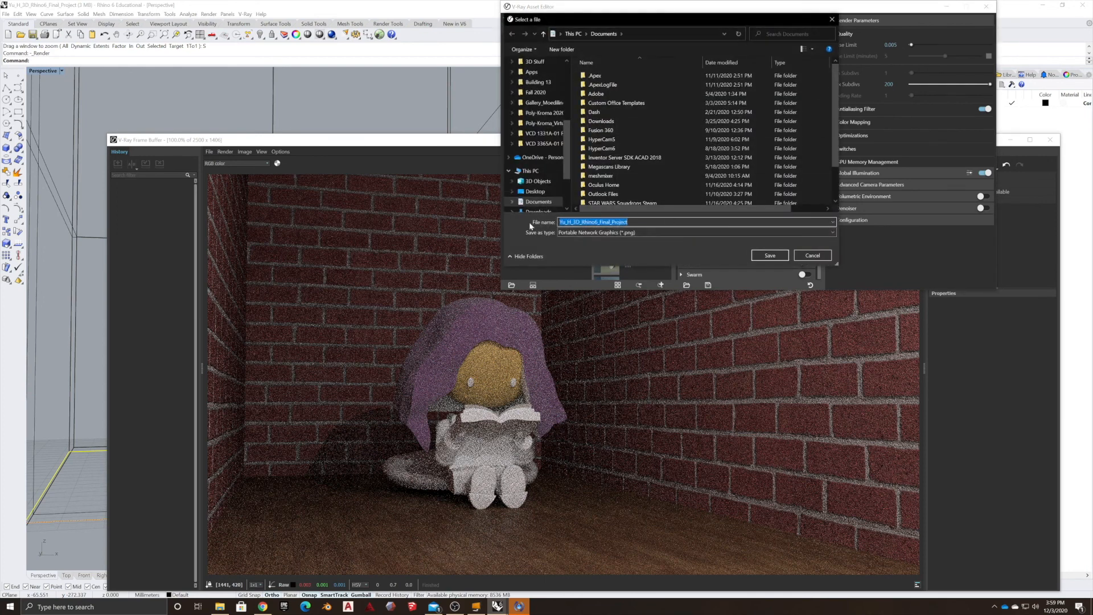
left_click(535, 192)
left_click(770, 255)
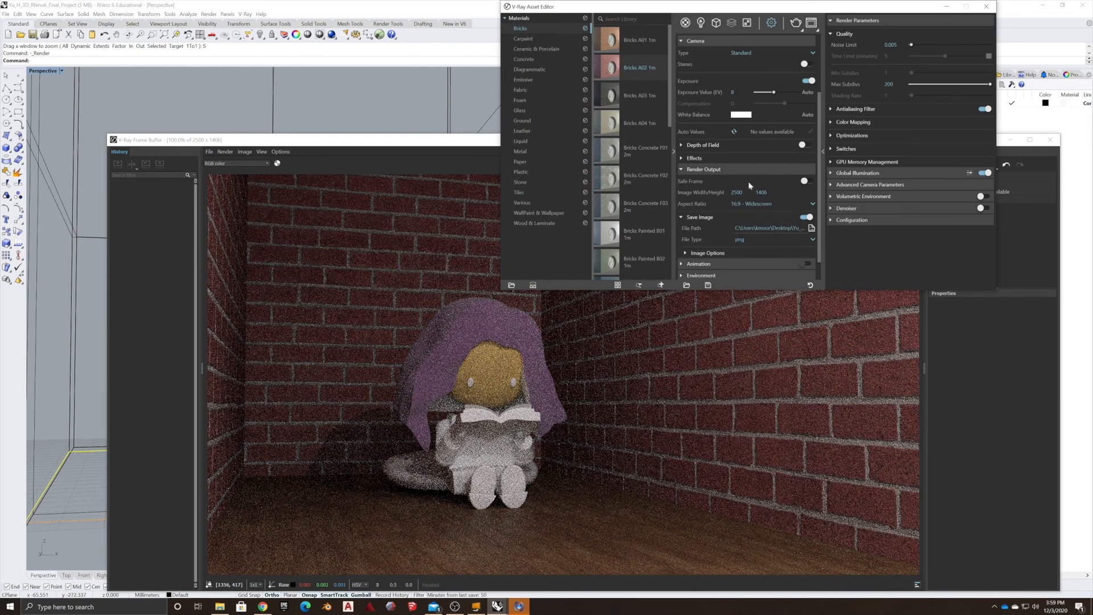
Start the final production render with V-Ray.
scroll(753, 249, "down", 1)
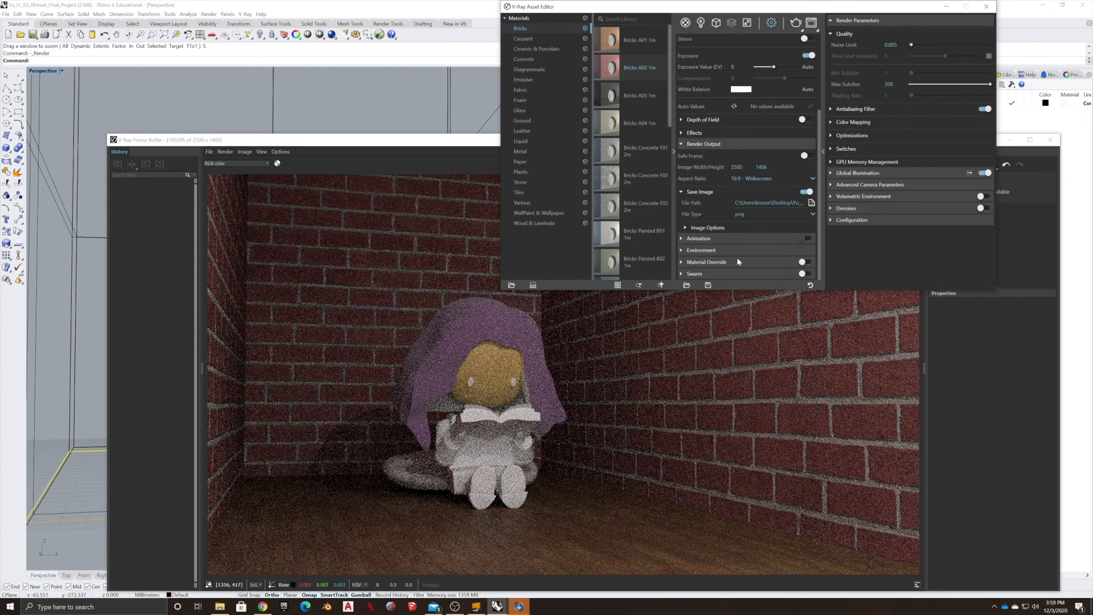
left_click(797, 26)
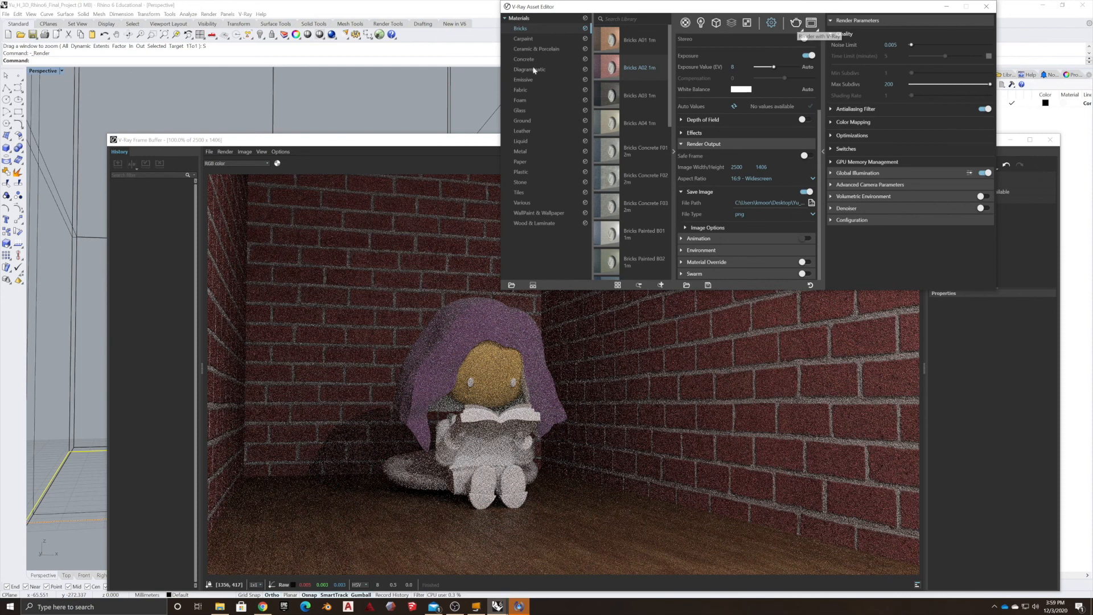
left_click(1049, 142)
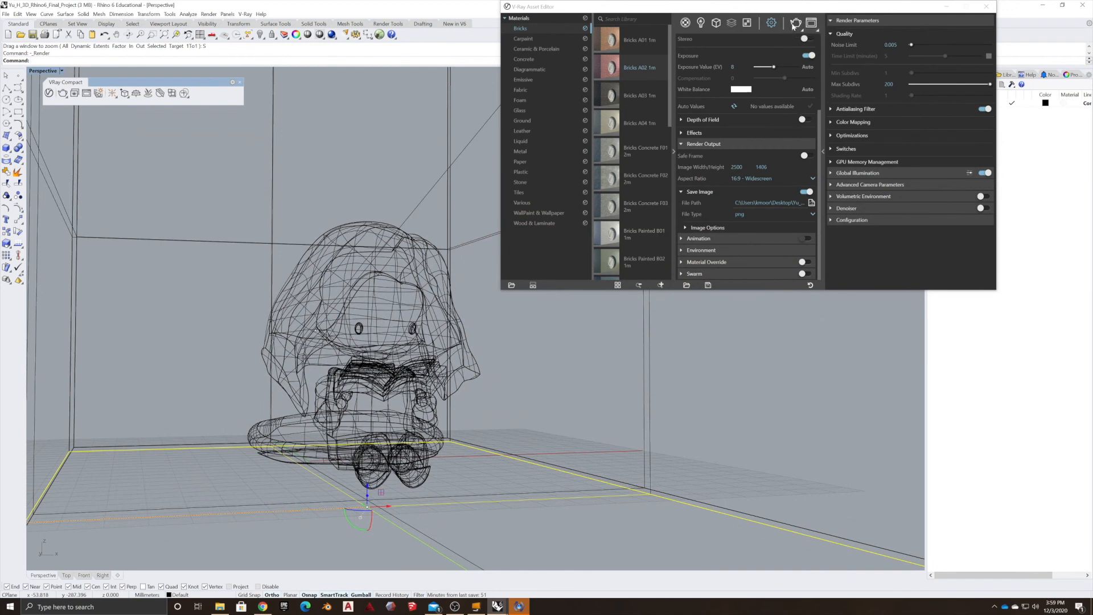
left_click(795, 24)
left_click(795, 23)
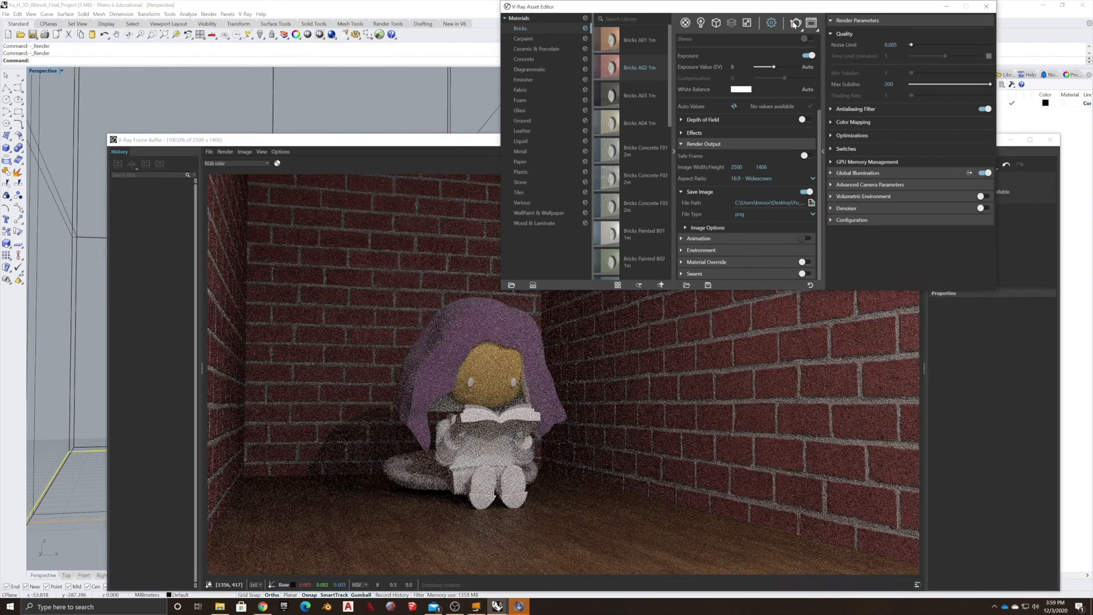